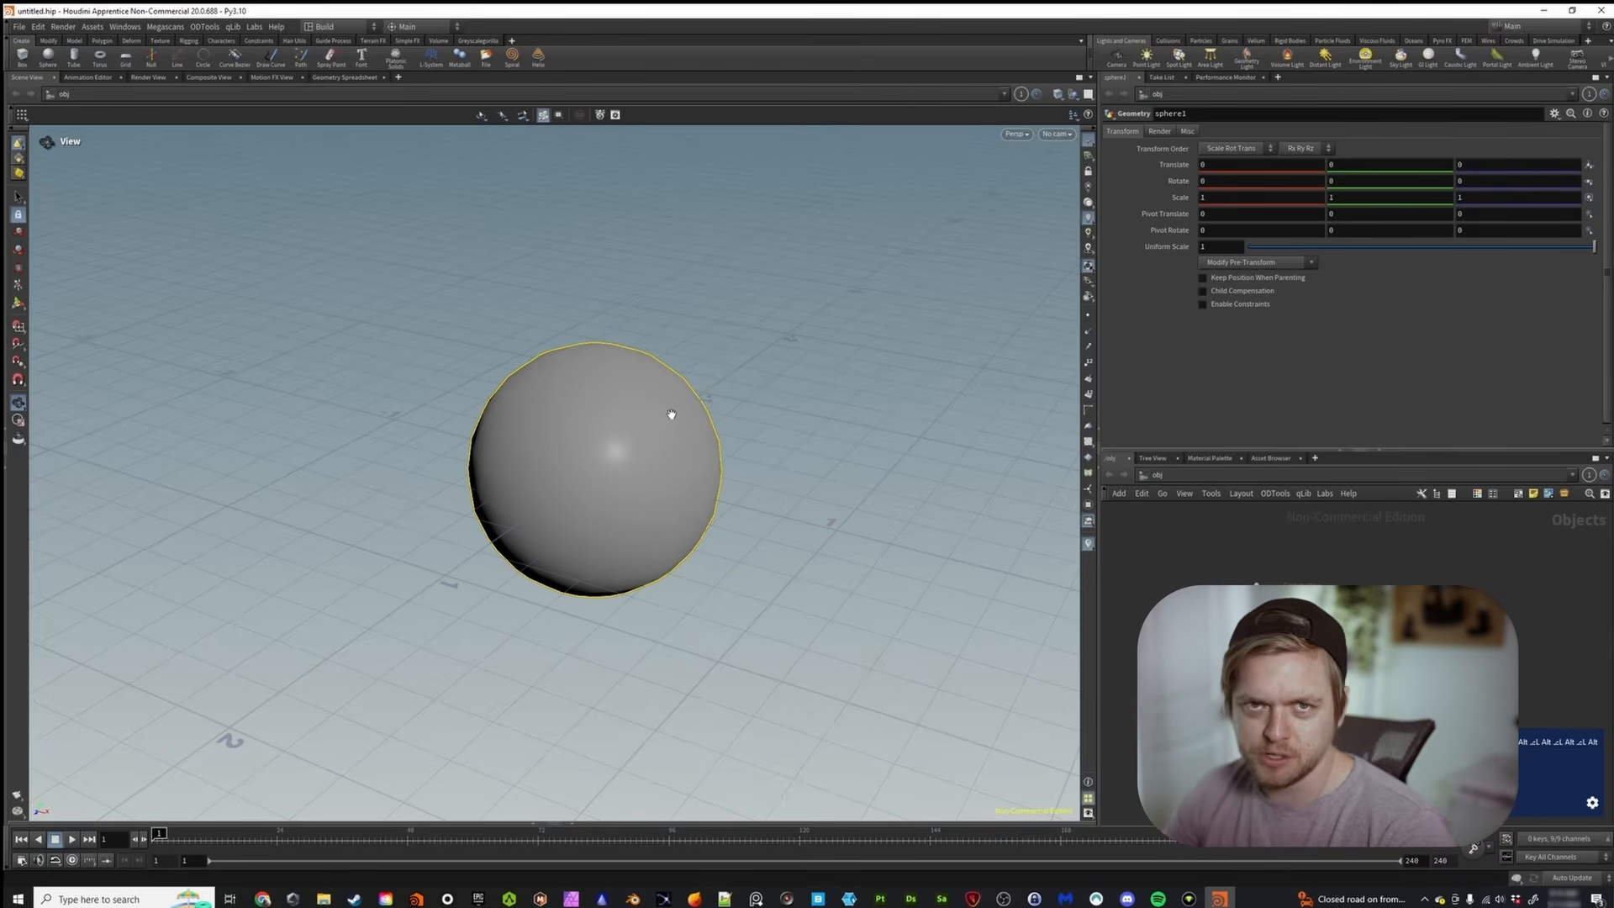
Activate the Select tool and set the viewport display mode to Smooth Shaded
click(17, 196)
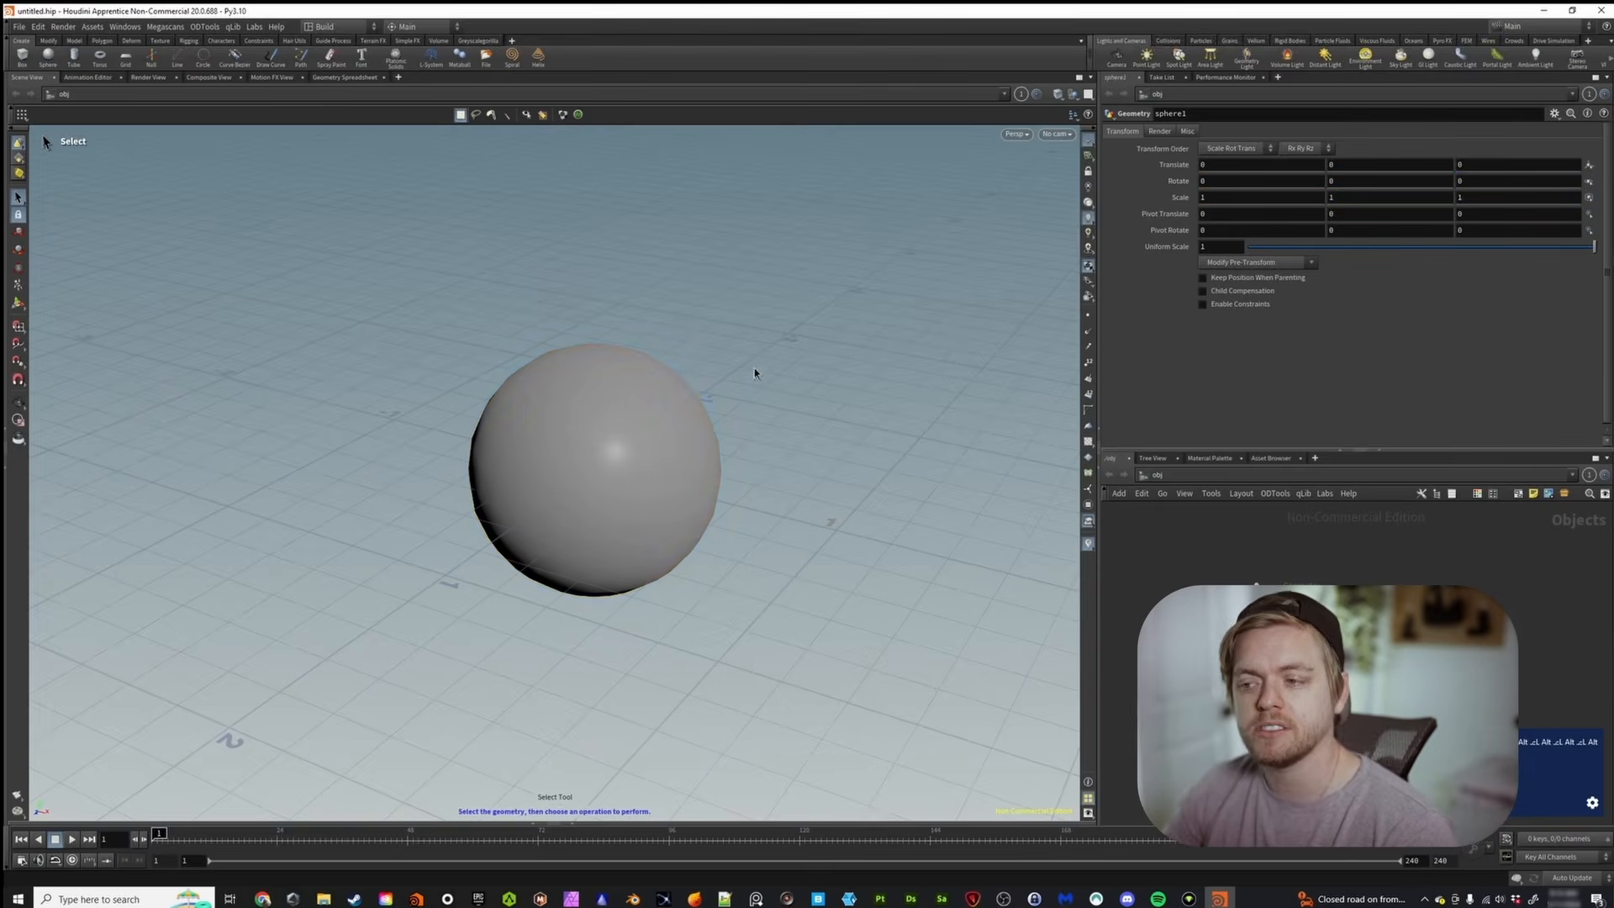
click(1057, 95)
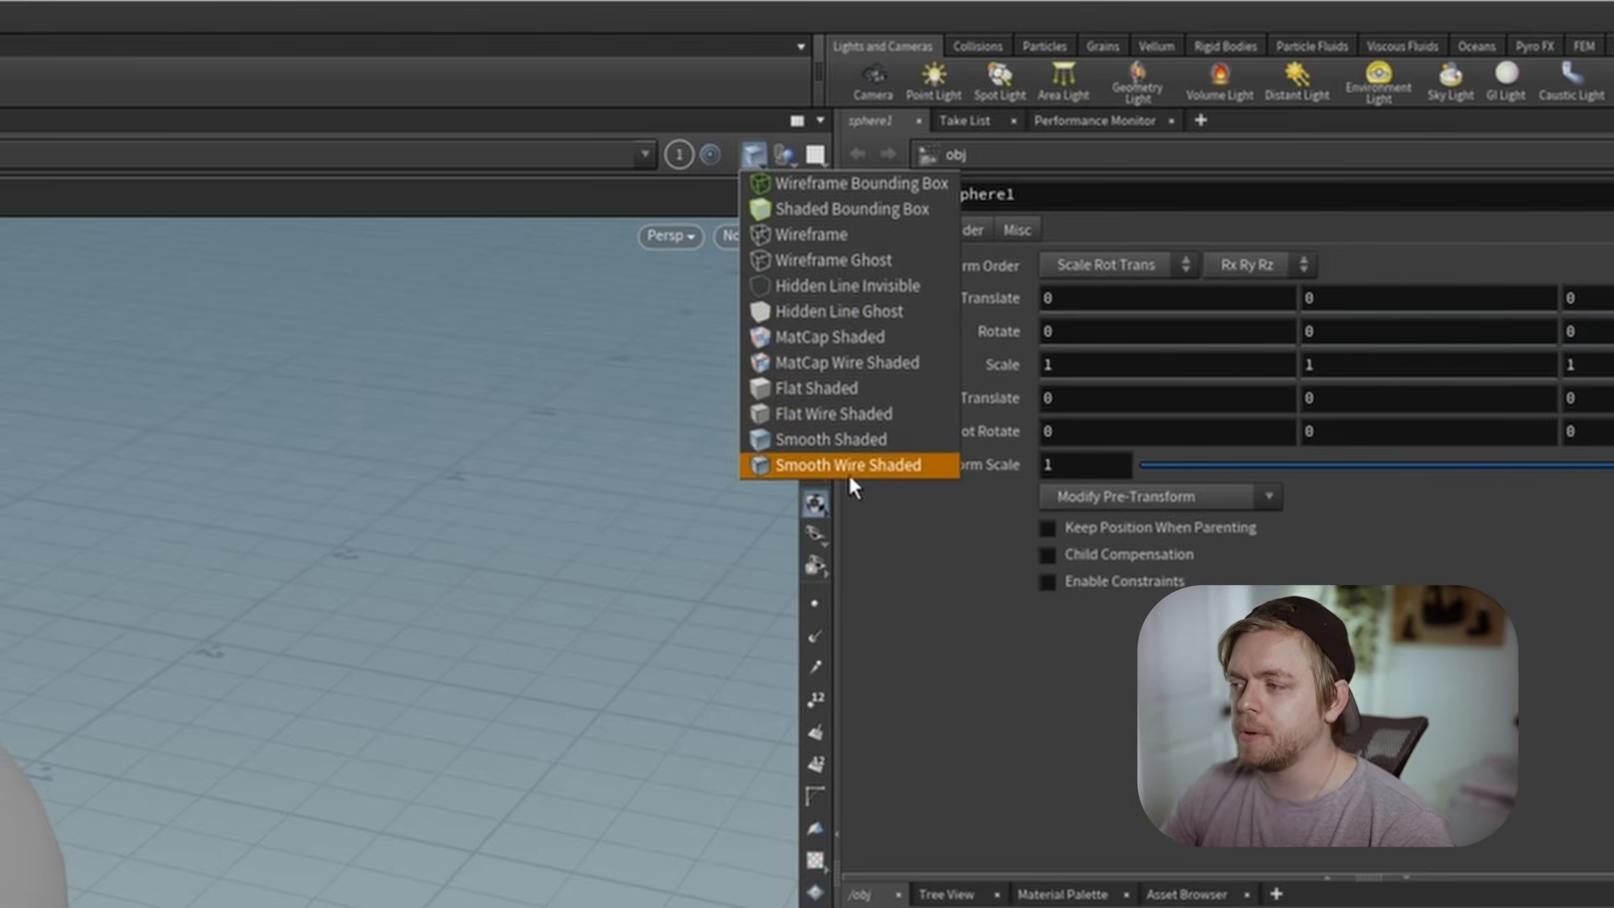
click(816, 439)
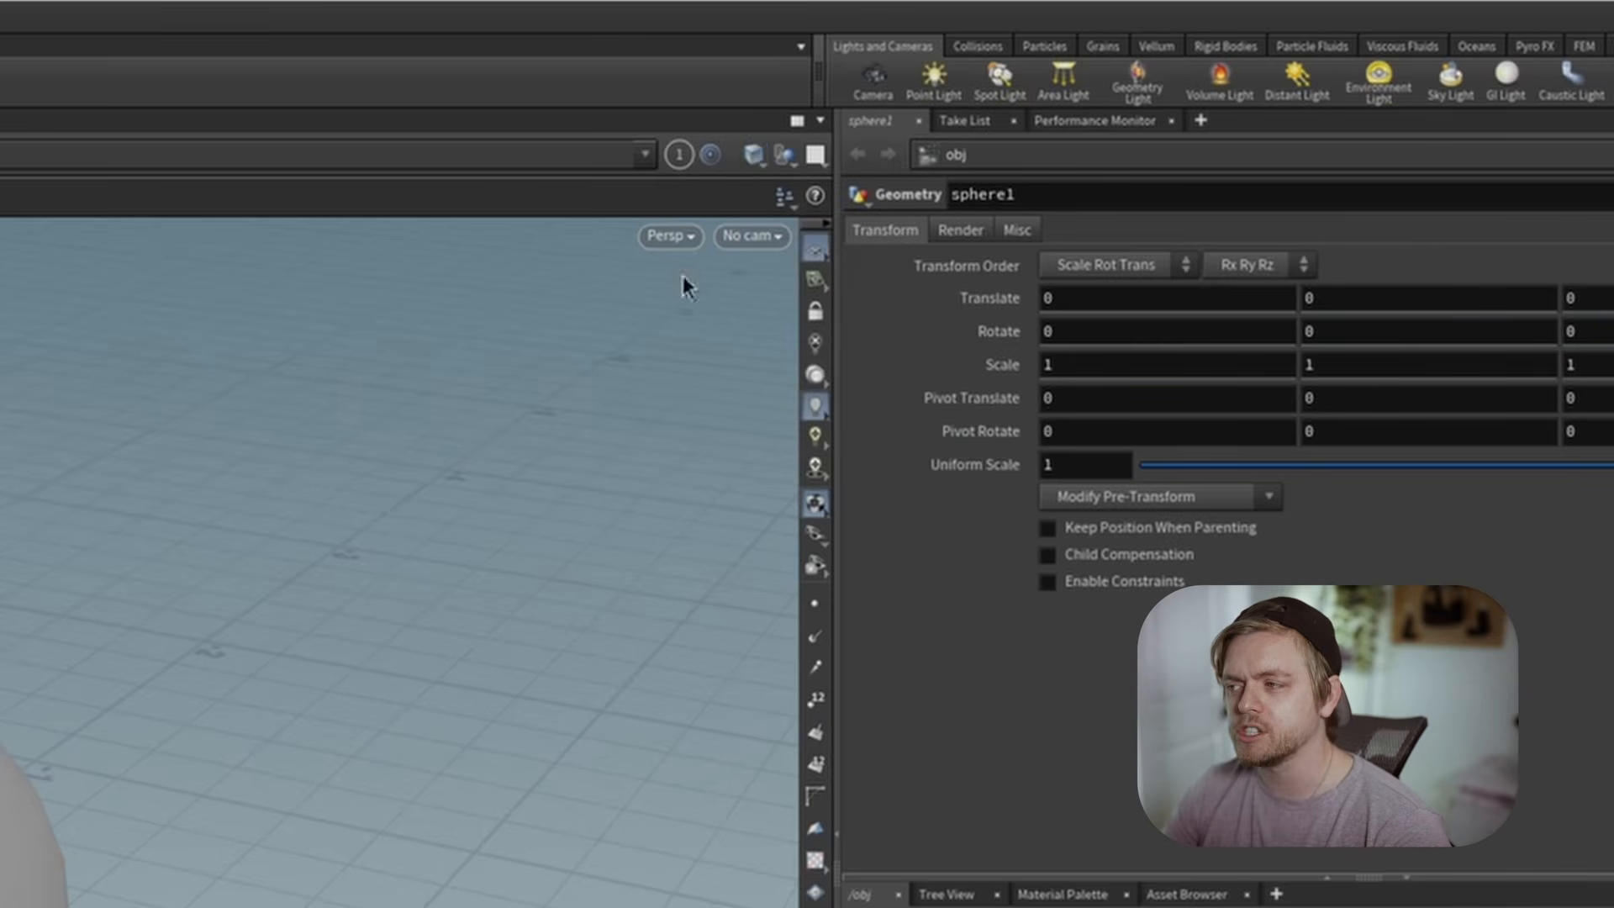
Show the sphere in Smooth Wire Shaded mode and inspect its polygon edges up close with the Select tool active
click(754, 165)
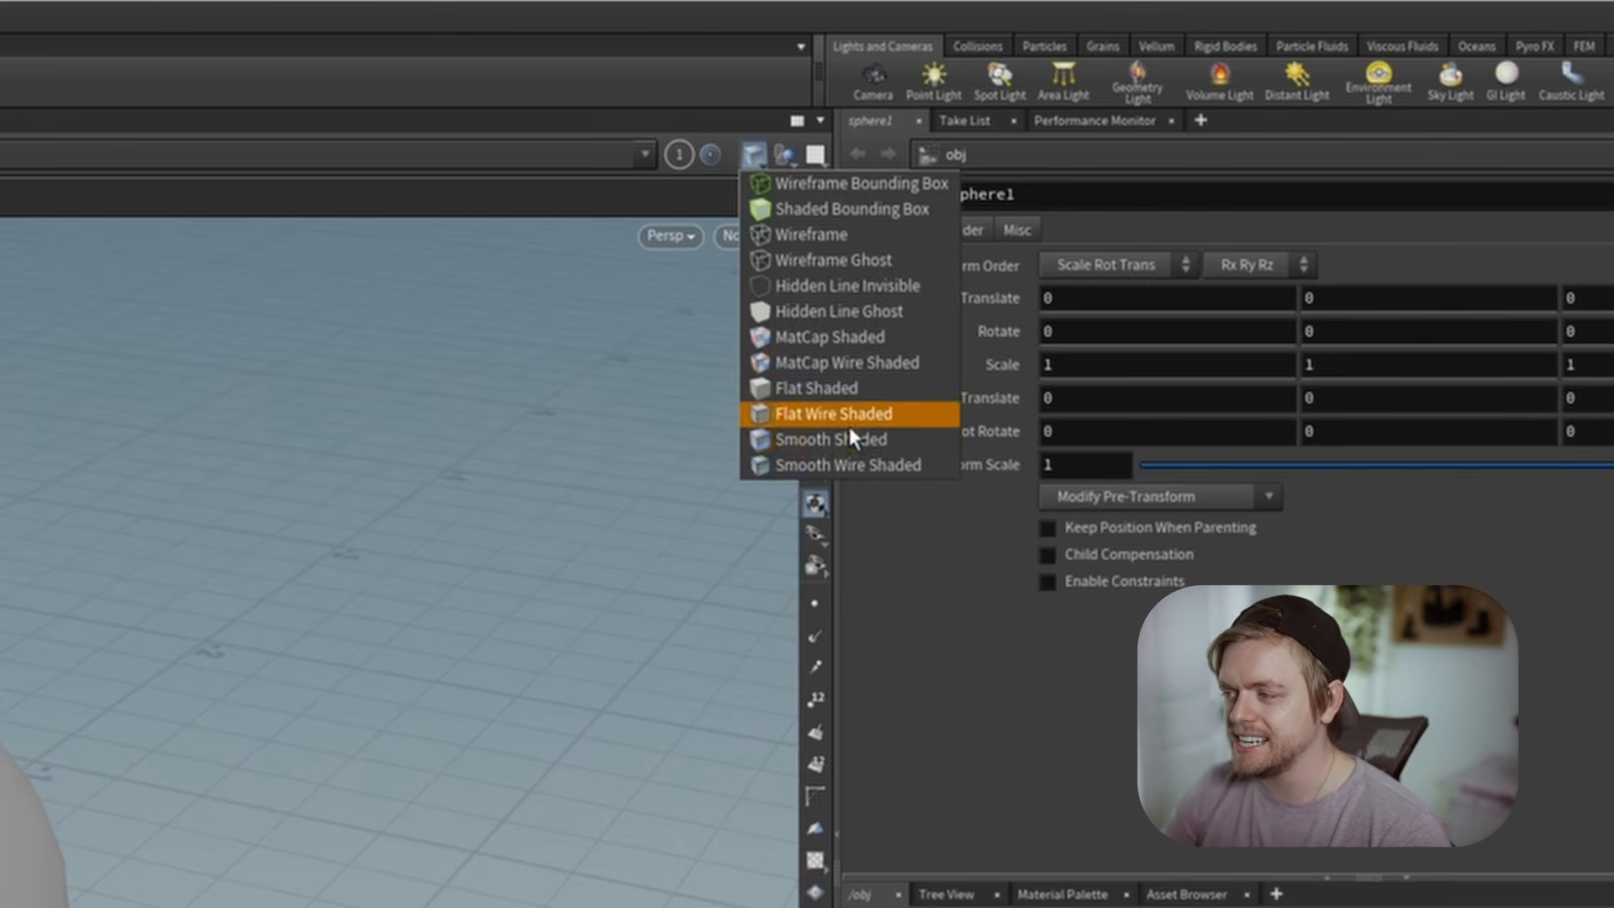
click(891, 465)
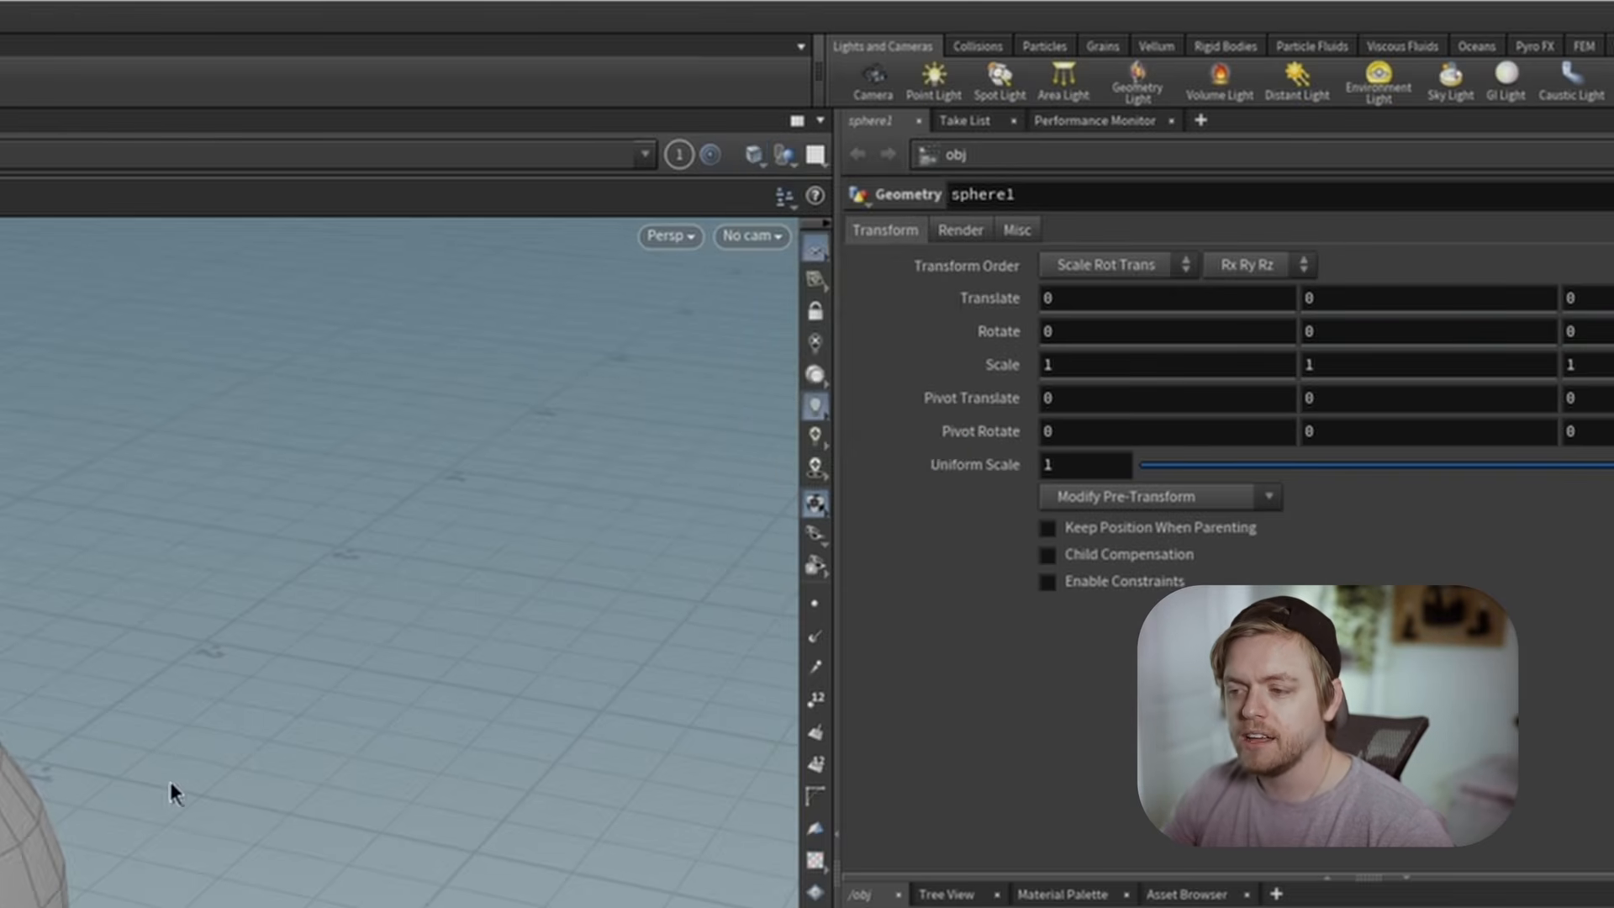
key(s)
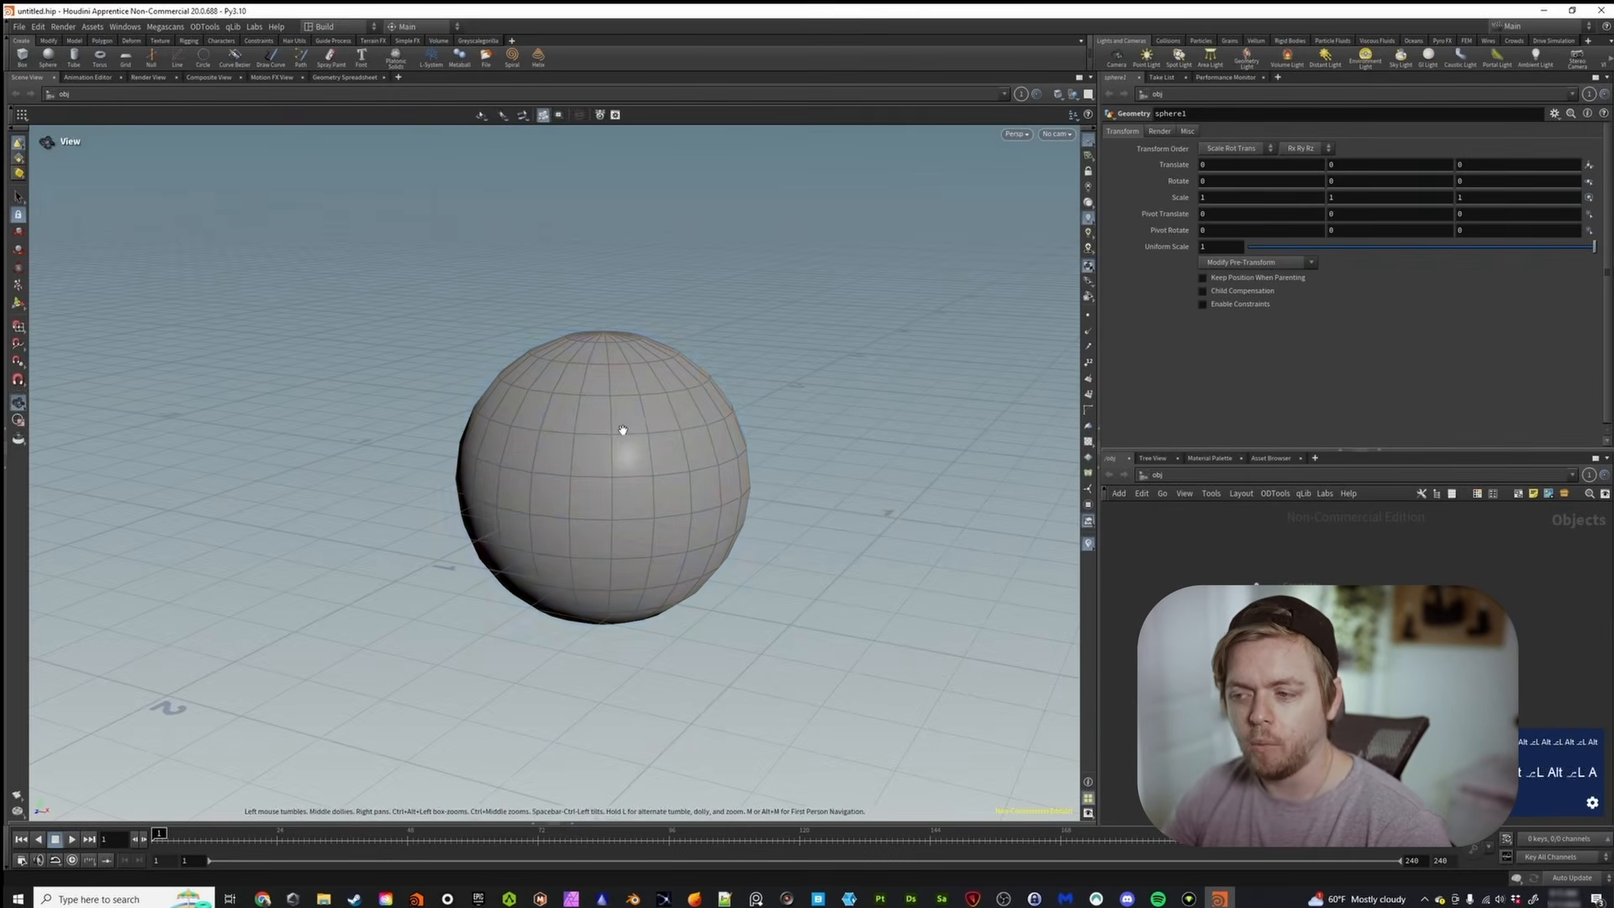
click(623, 437)
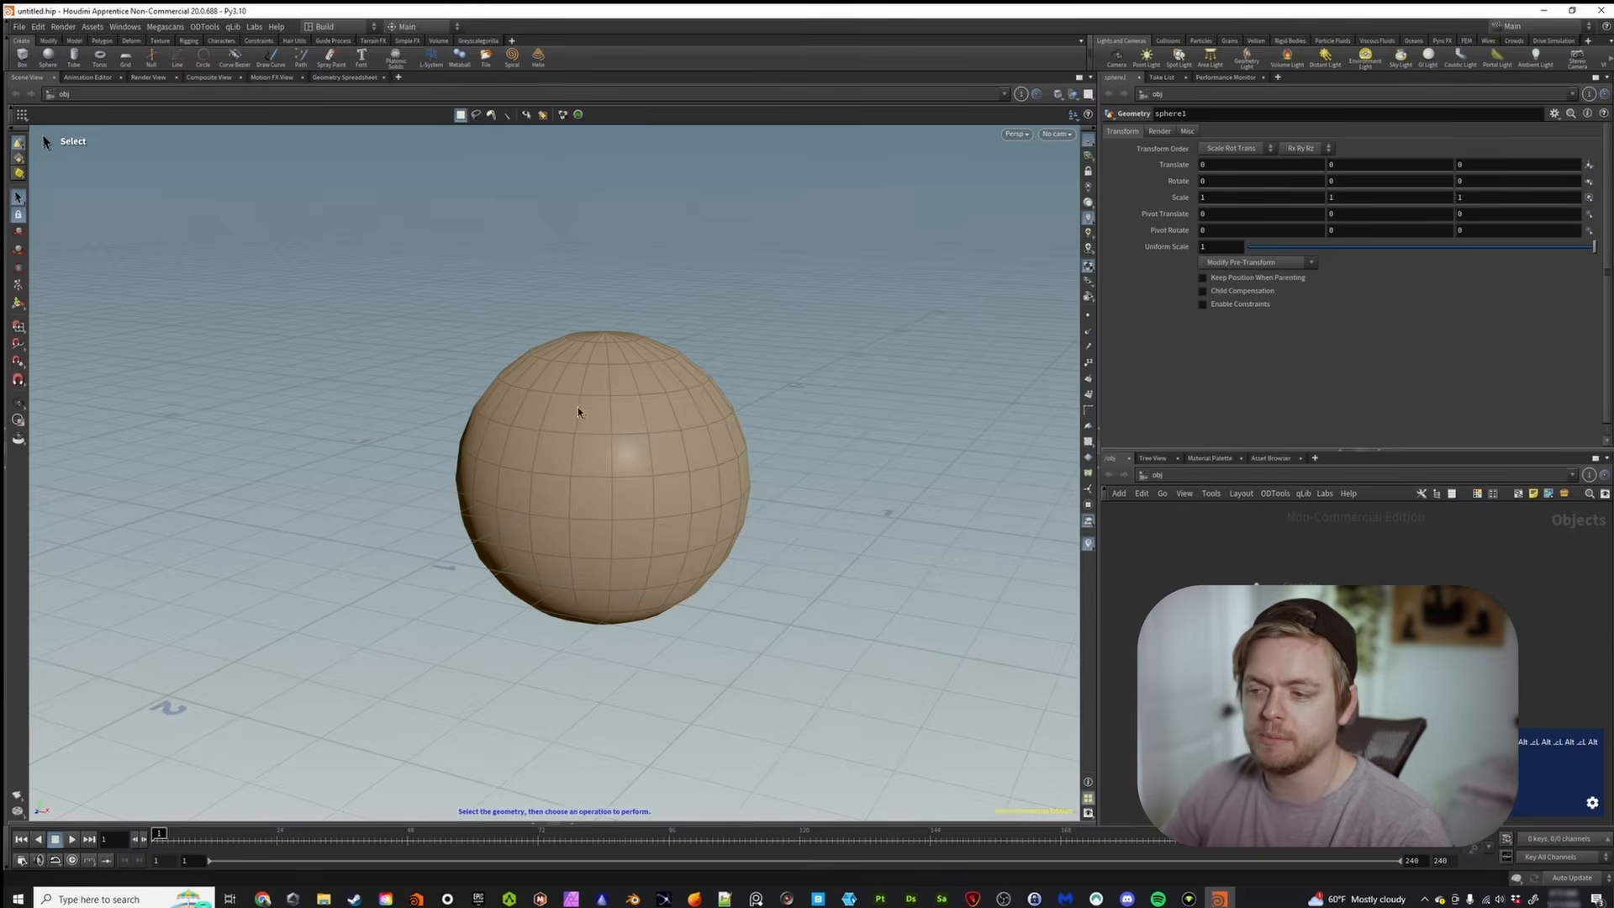
alt+scroll(578, 454, up, 6)
alt+drag(604, 452, 543, 386)
alt+right_drag(573, 345, 581, 370)
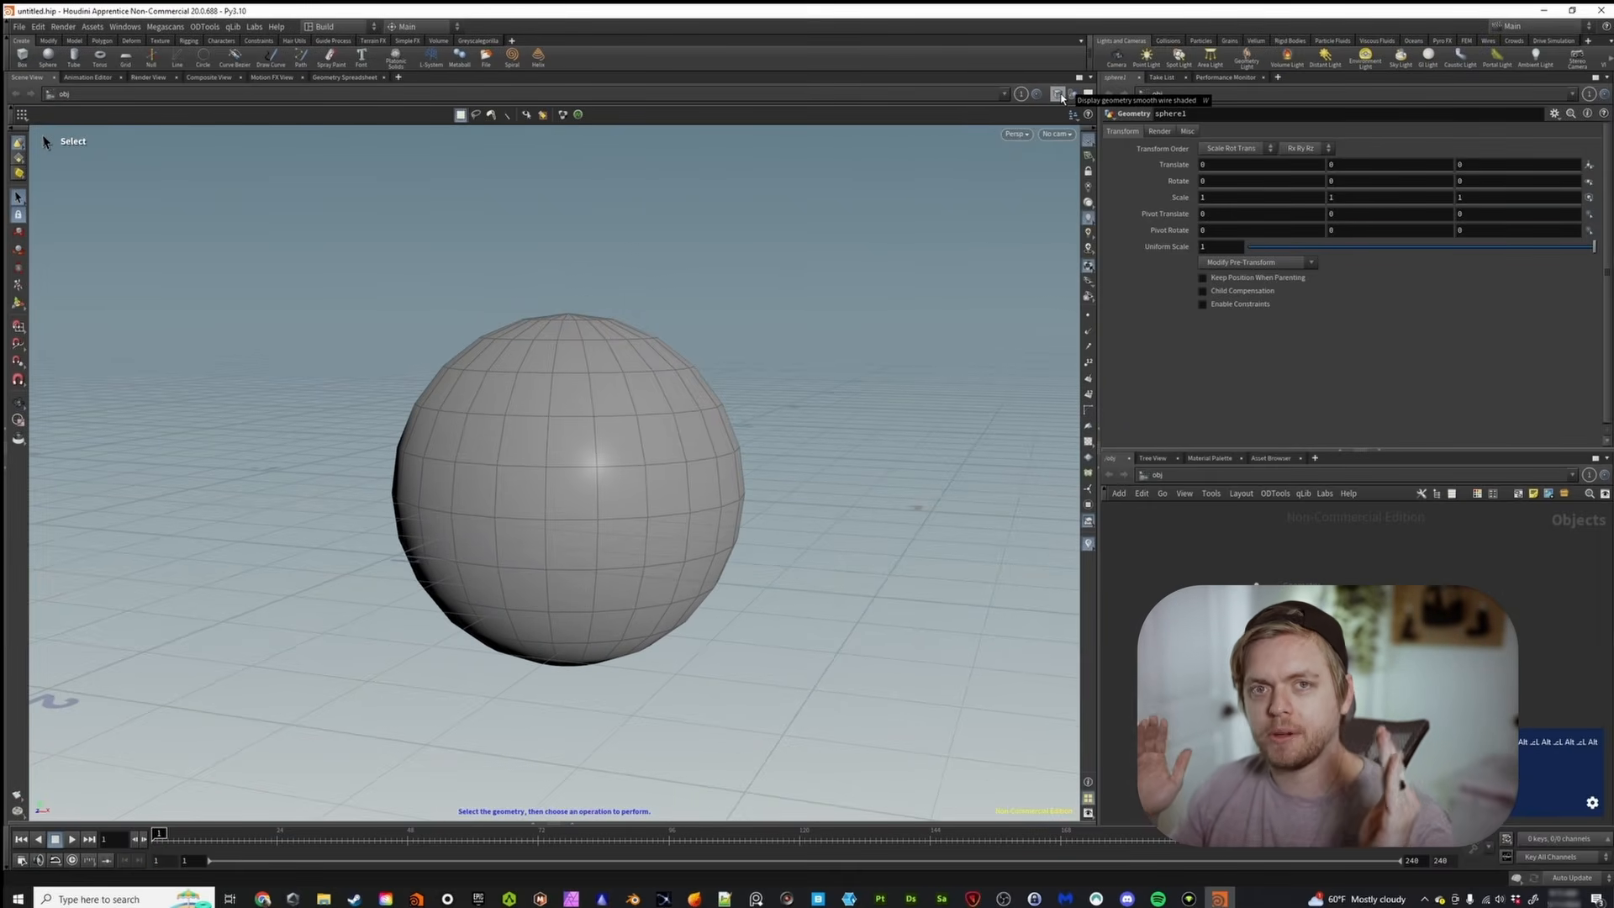
Switch the sphere's display to Smooth Shaded and inspect its surface without edge lines
click(1062, 98)
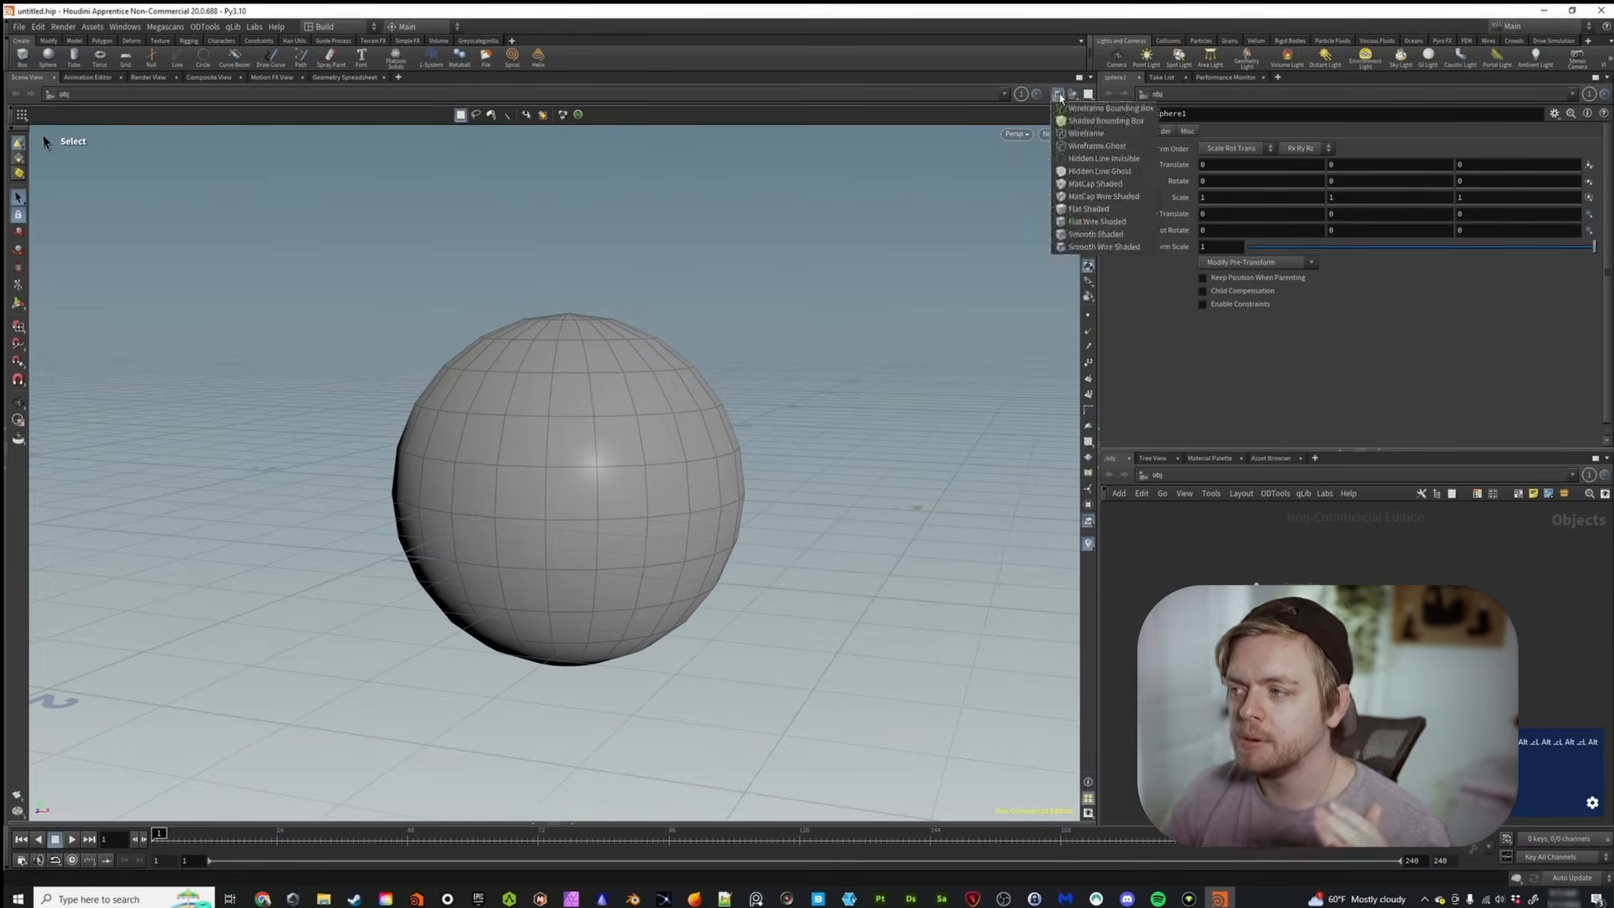
click(1080, 239)
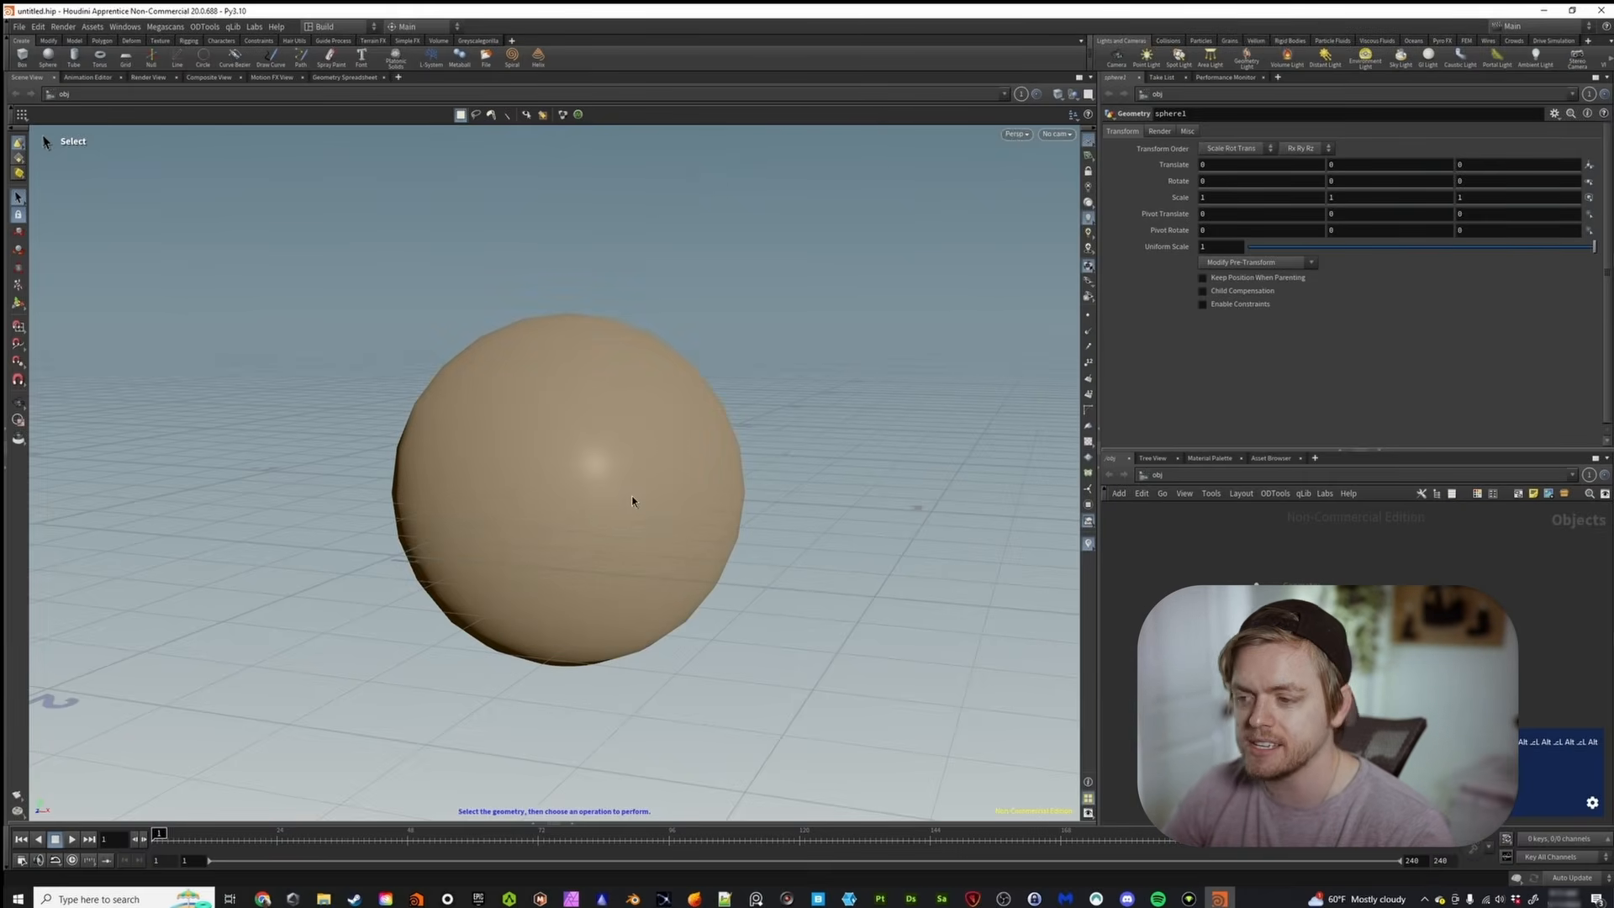
alt+drag(872, 407, 855, 425)
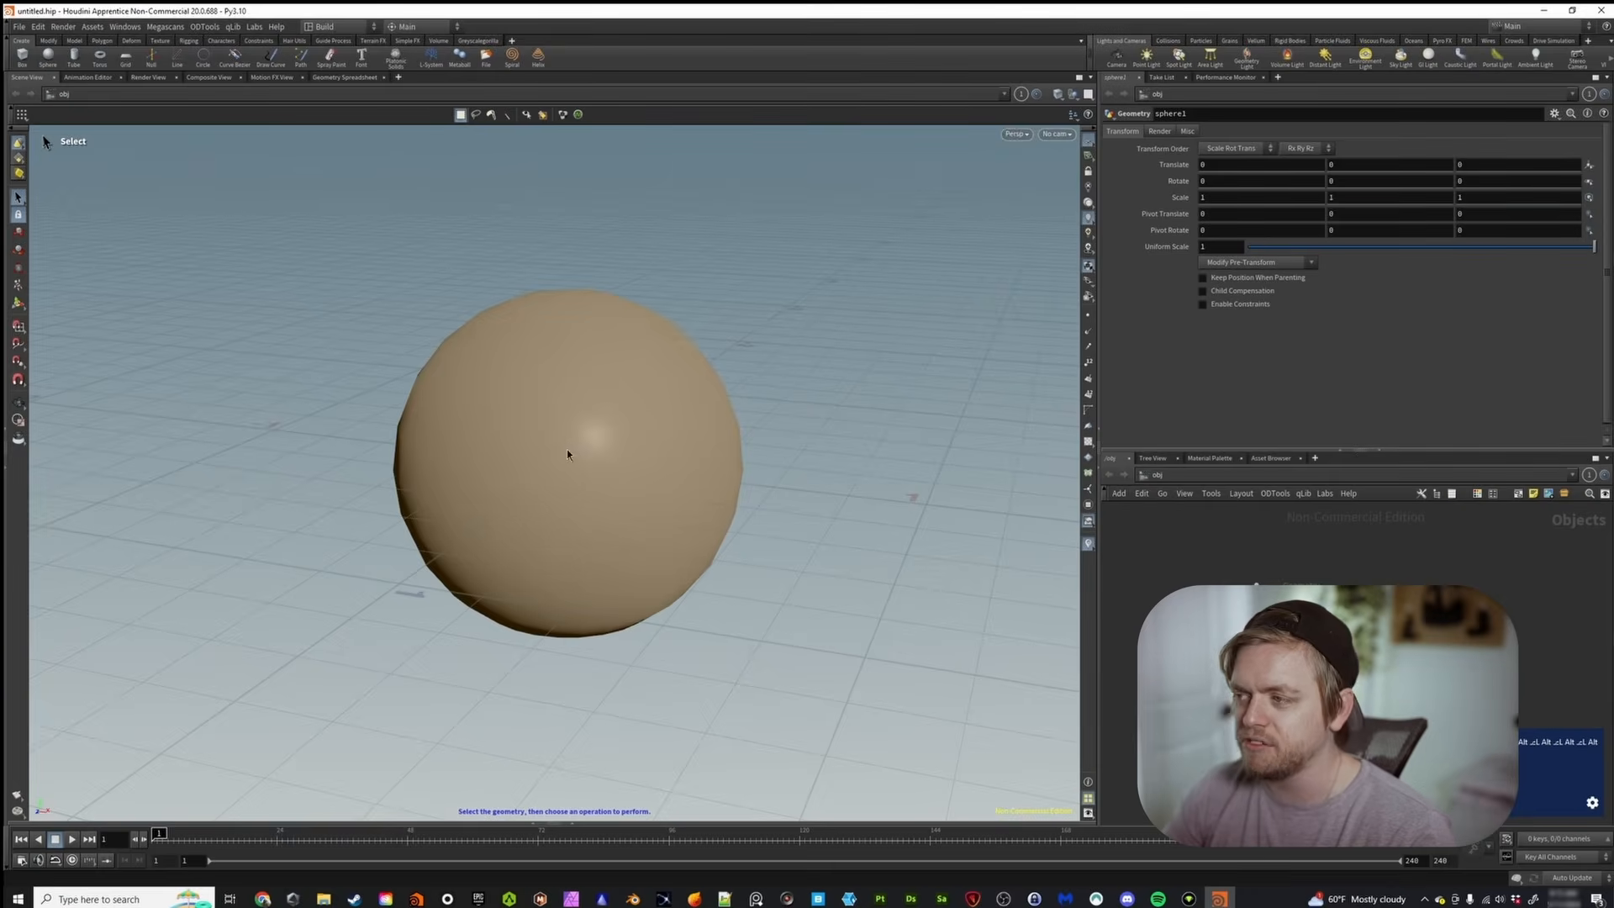
mouse_move(843, 487)
alt+mouse_down()
mouse_move(854, 451)
mouse_move(860, 471)
alt+mouse_up()
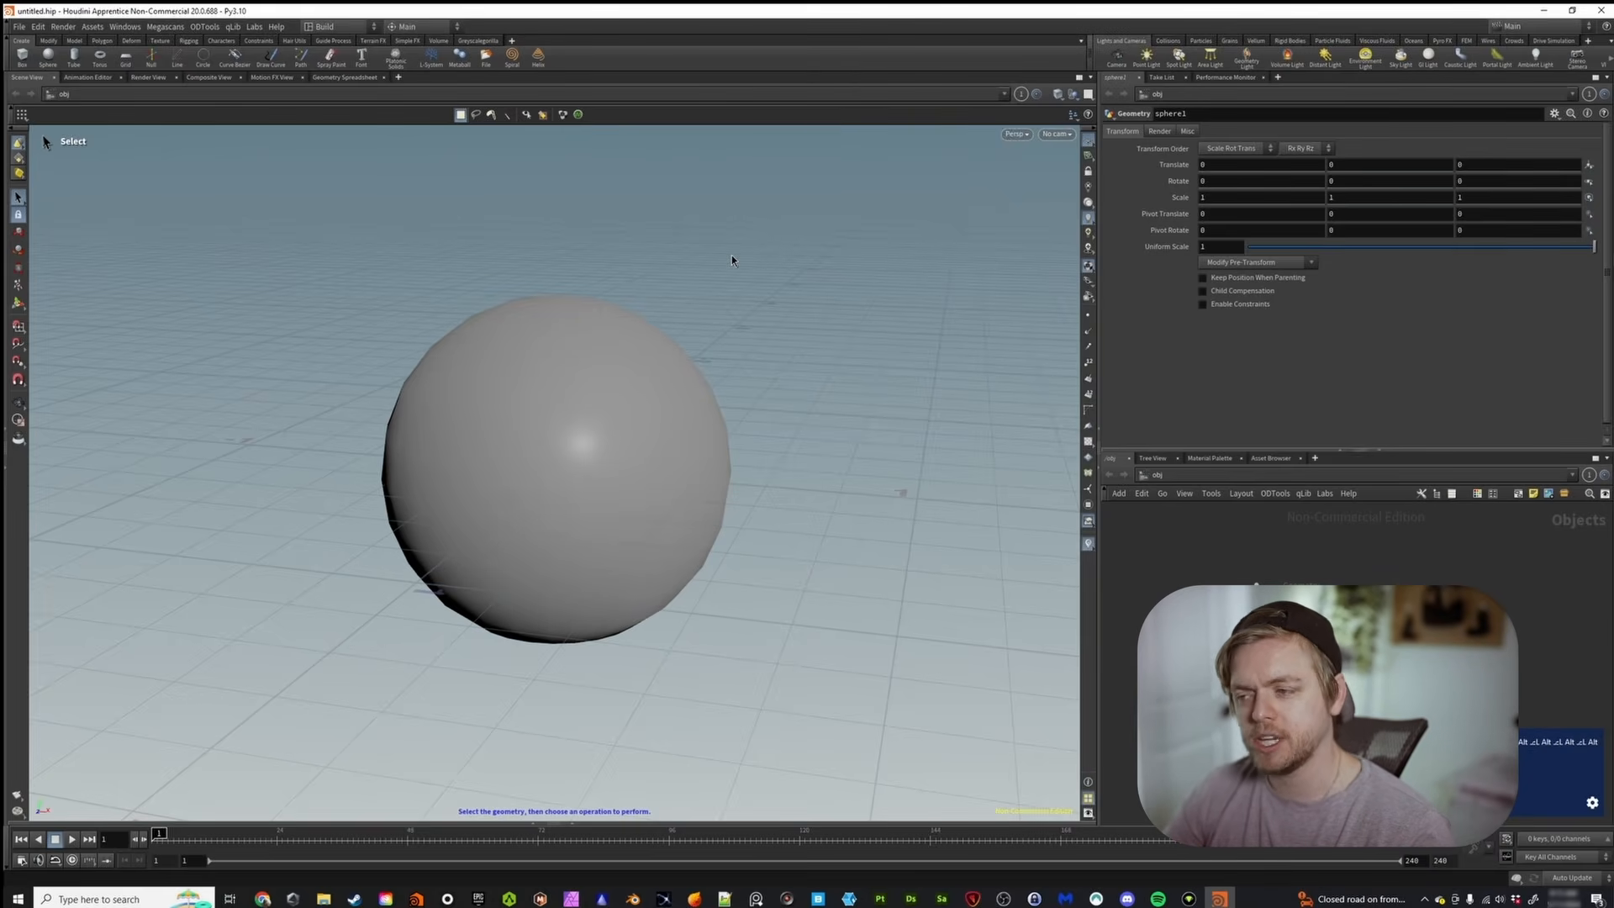
Compare the sphere in Smooth Shaded and Smooth Wire Shaded modes, leaving the display on Smooth Wire Shaded
click(1059, 100)
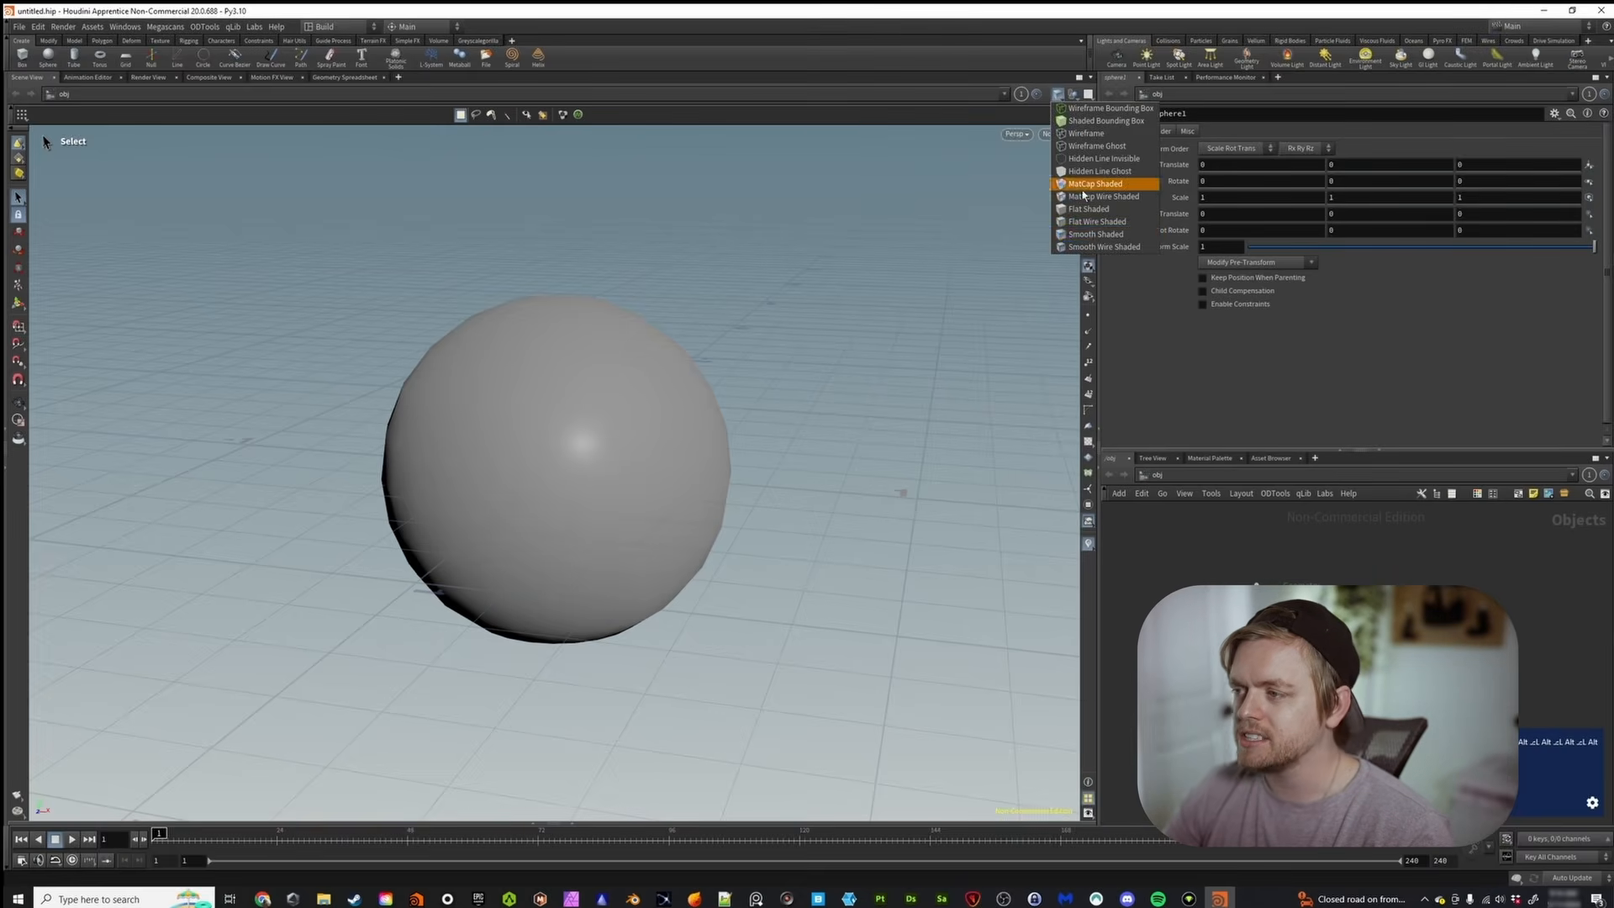
click(1093, 232)
click(1076, 114)
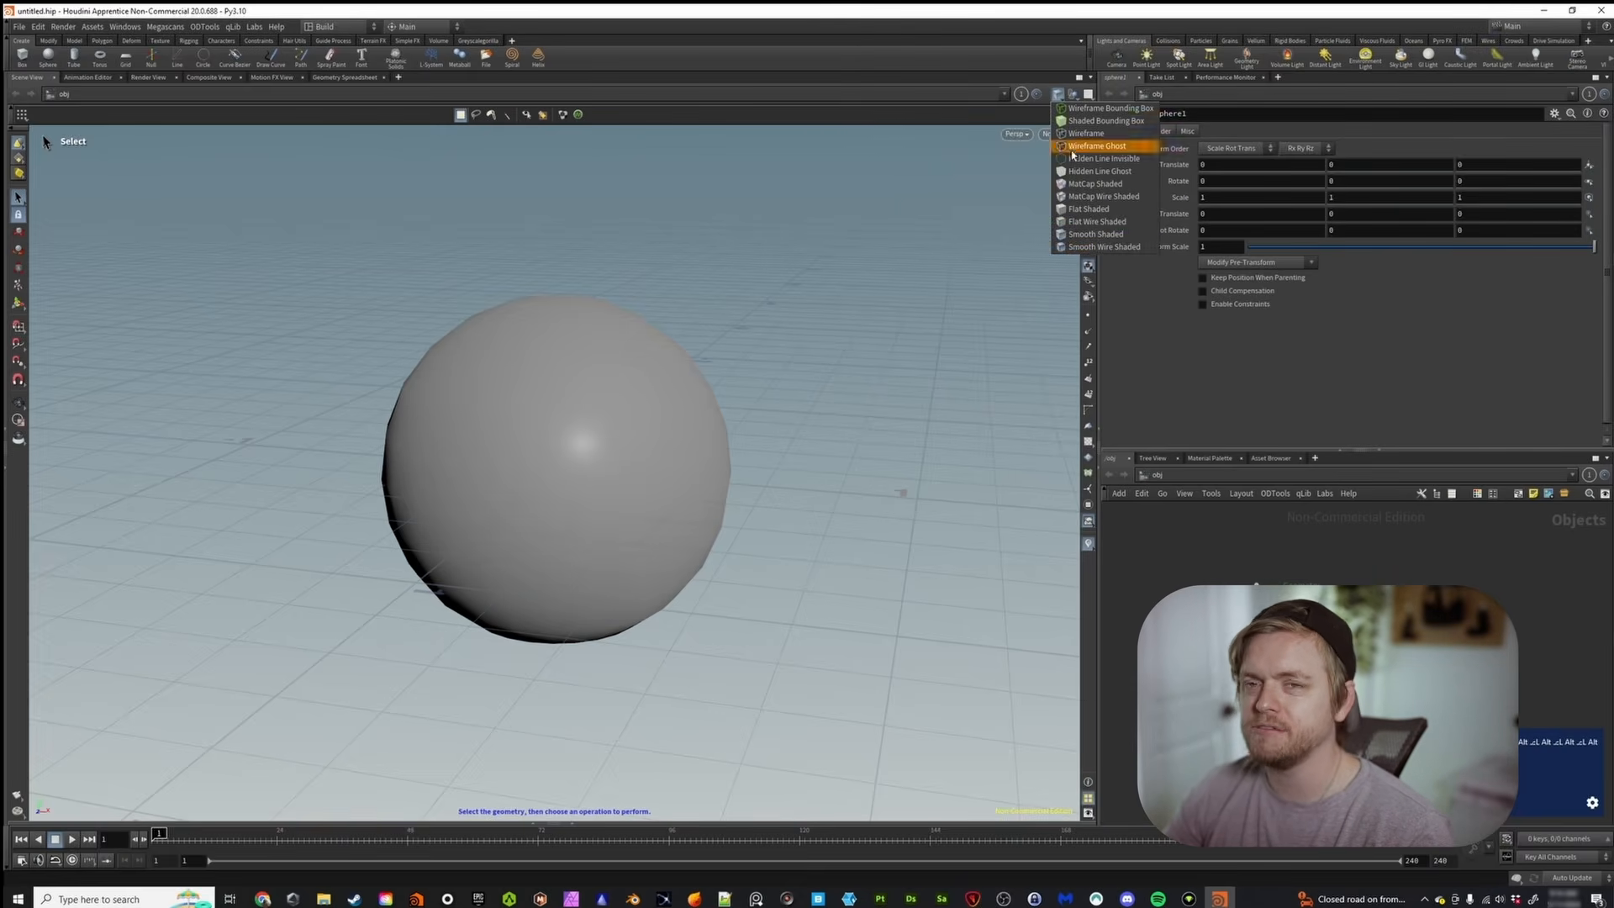
click(1118, 248)
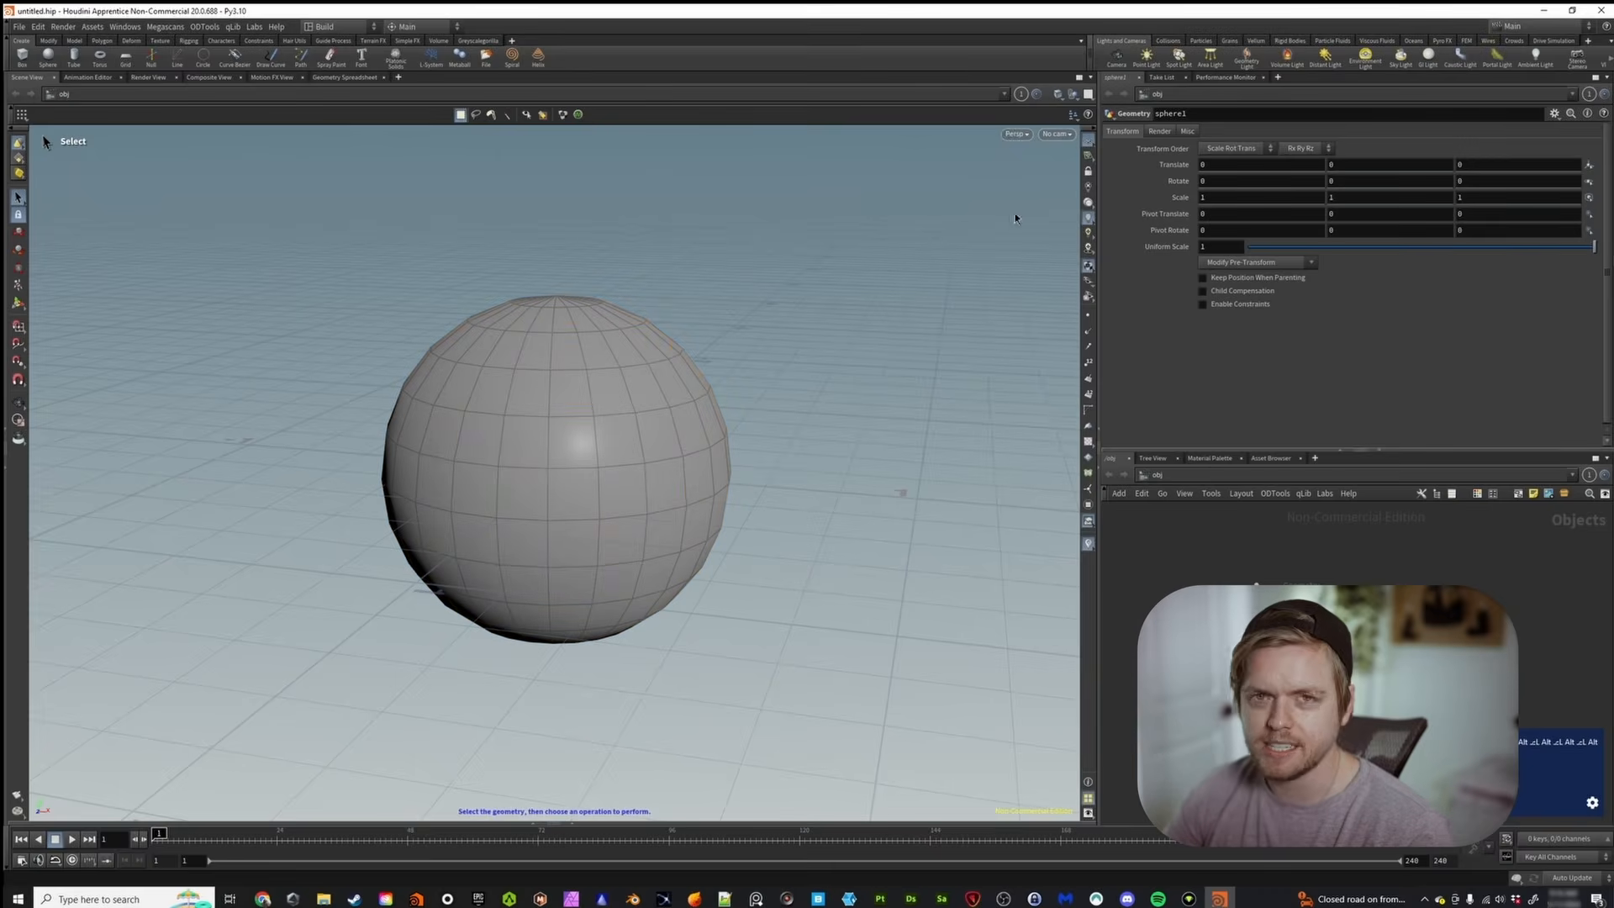
Switch the sphere's display to Flat Shaded and inspect the faceted faces
click(1060, 95)
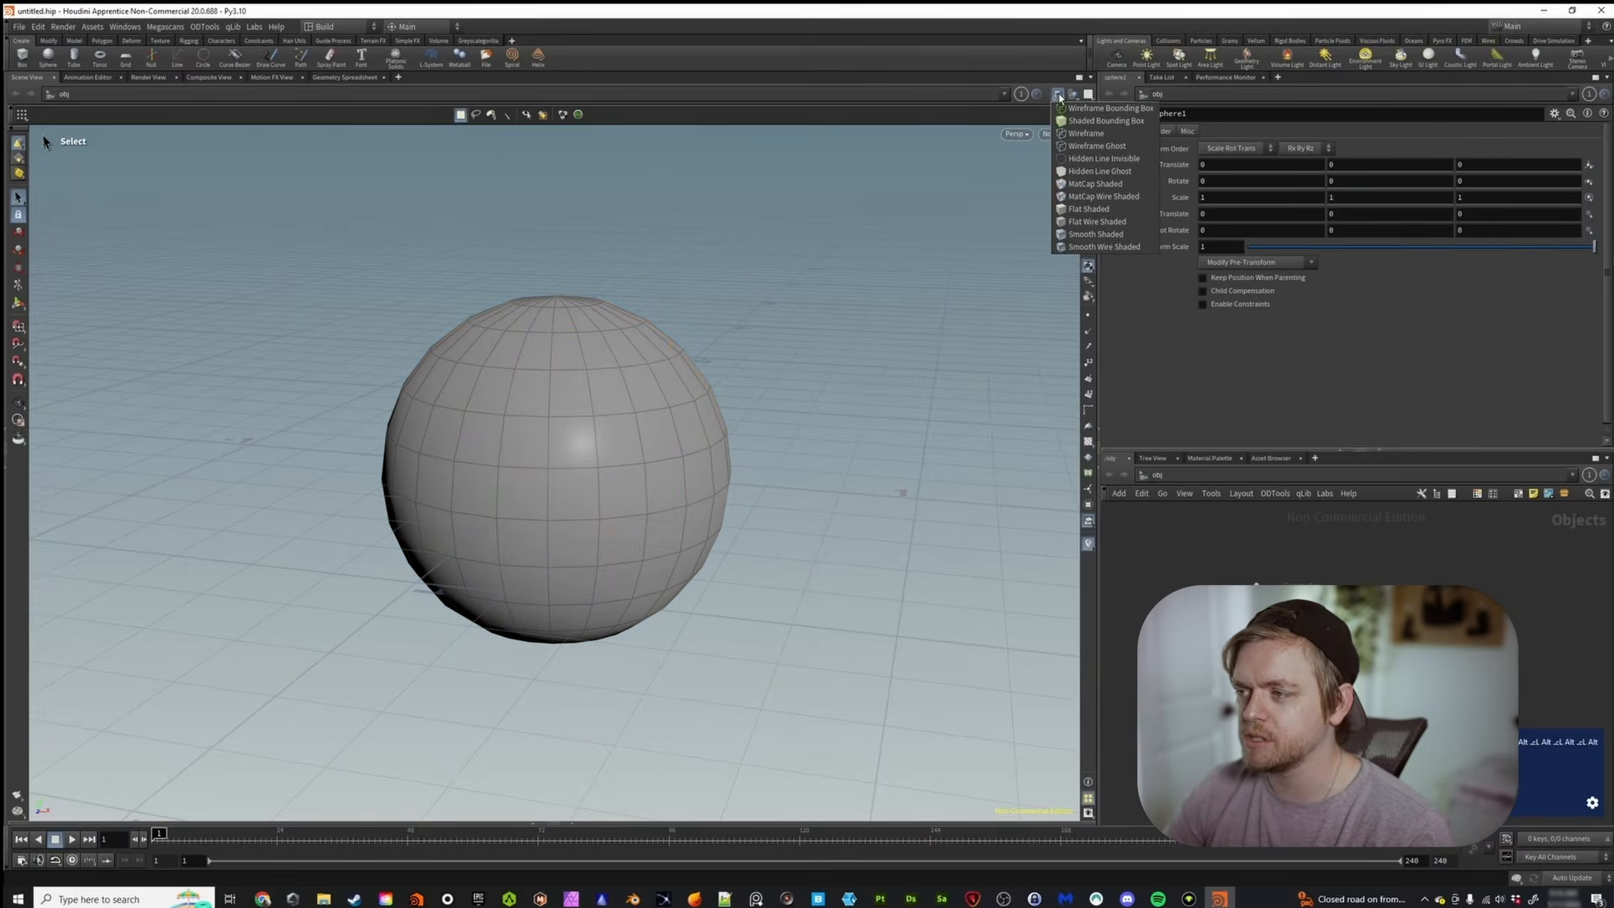
click(1089, 208)
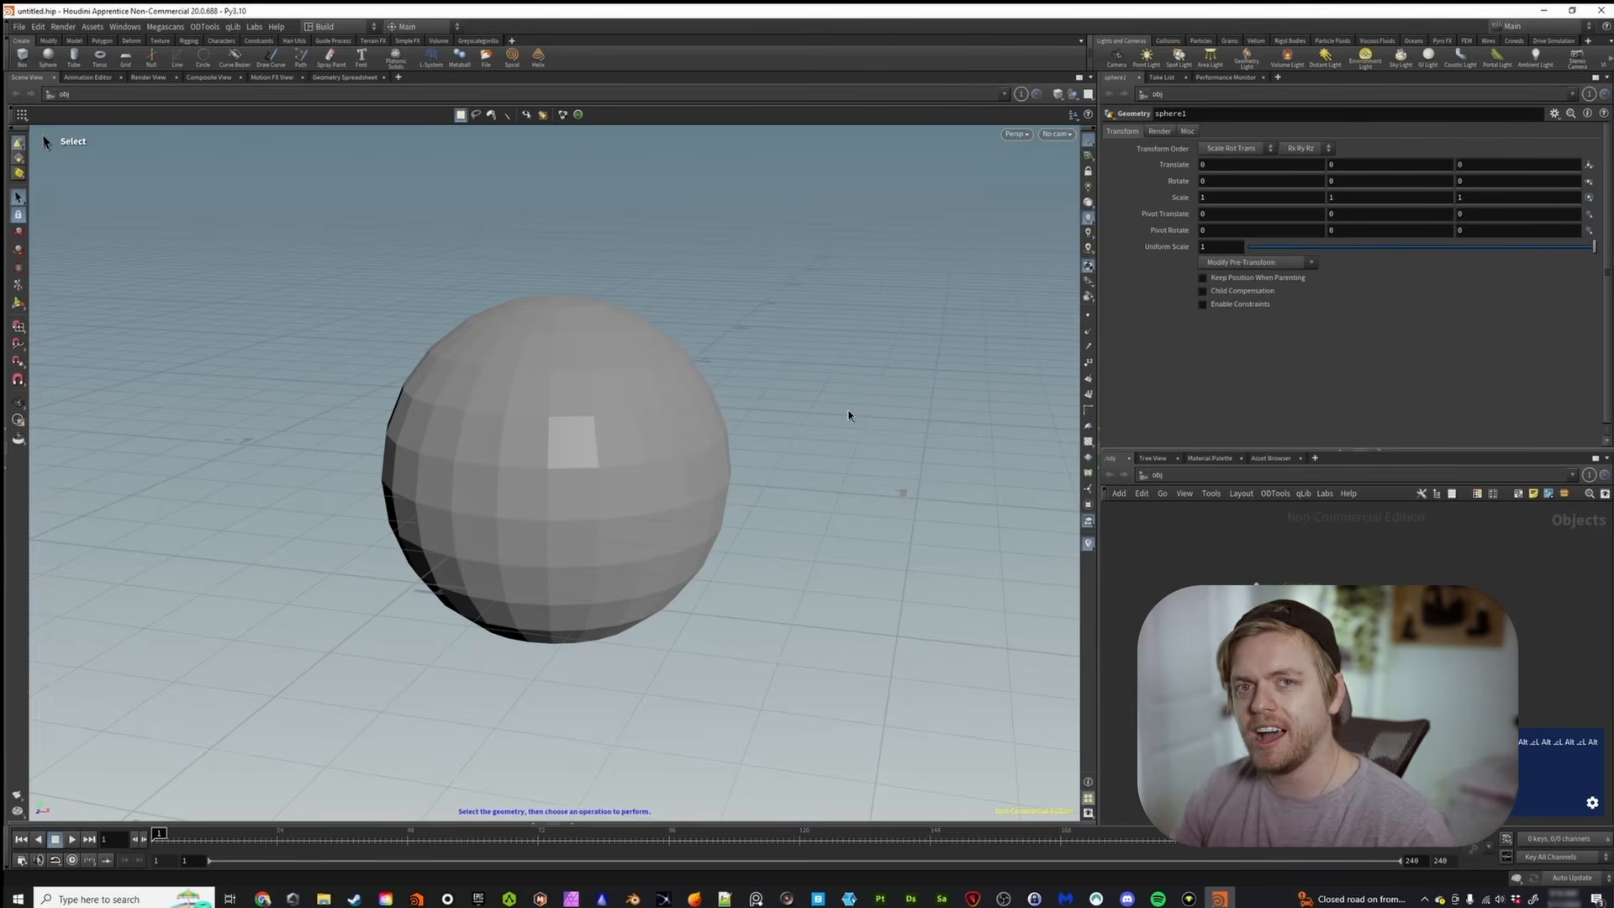
alt+drag(642, 407, 631, 414)
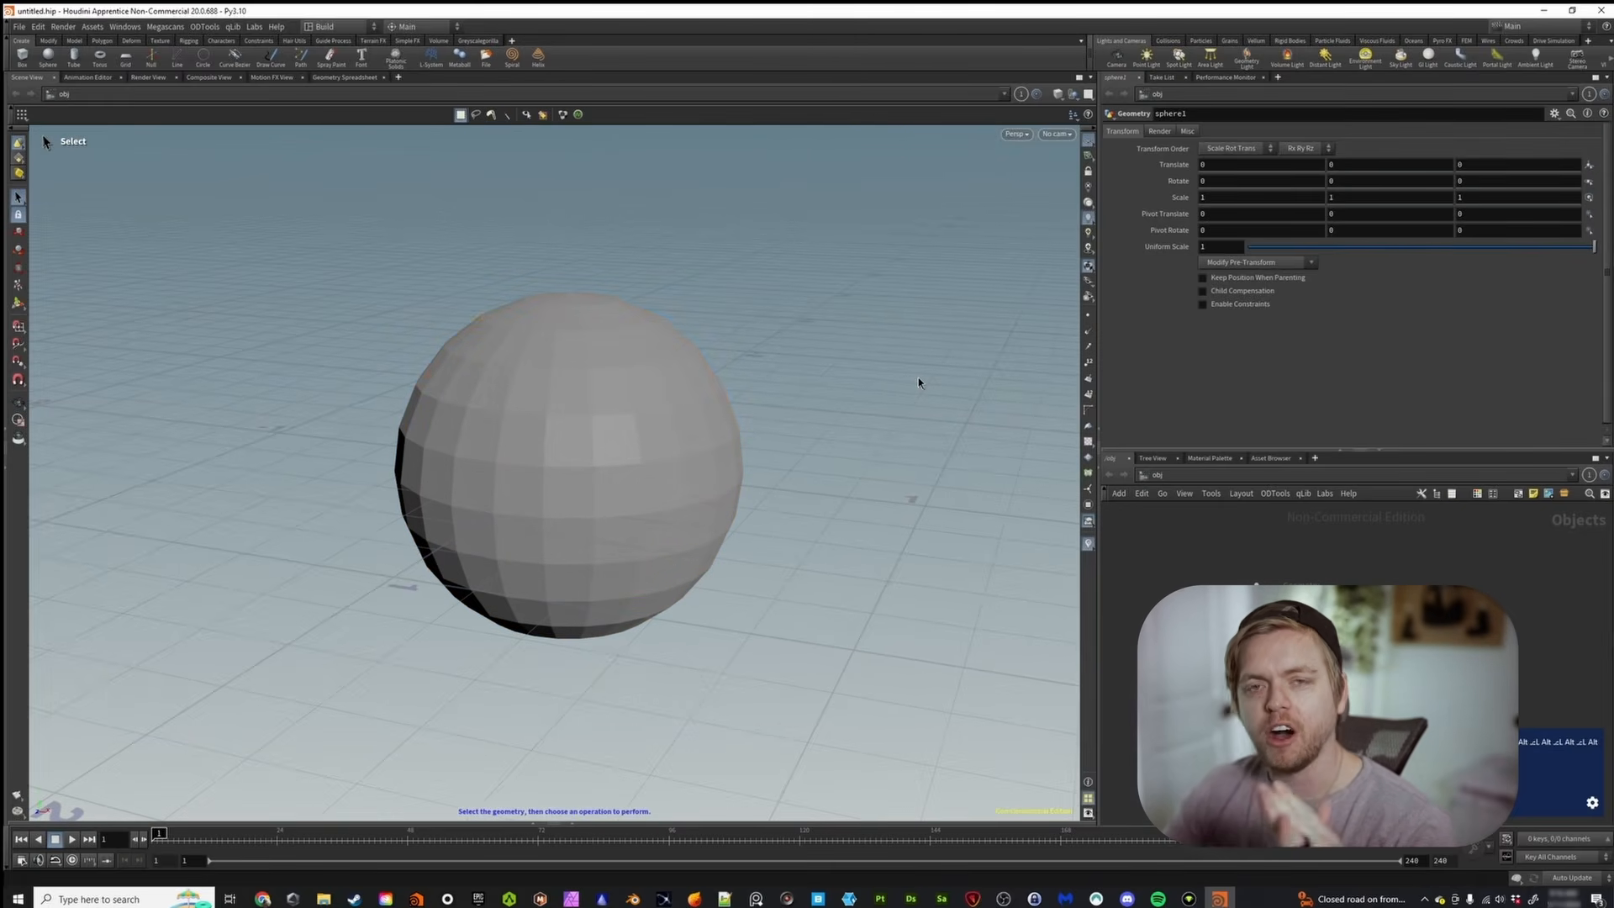
Switch the sphere's display to Flat Wire Shaded and inspect the faceted faces together with their edges
click(1058, 94)
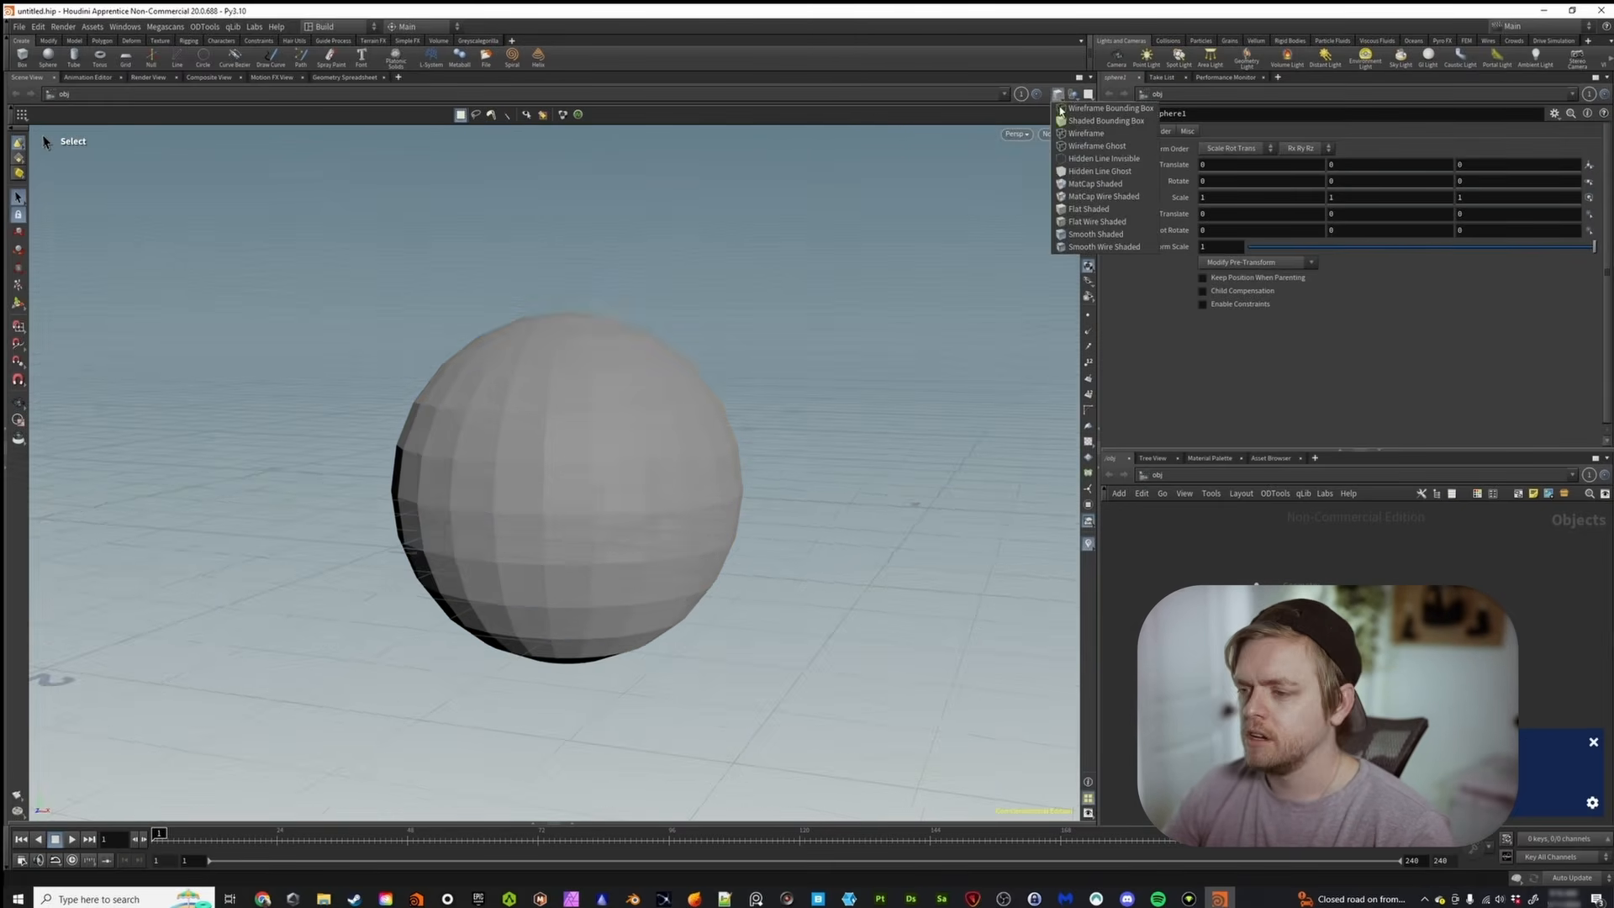
click(1115, 226)
alt+drag(623, 396, 624, 436)
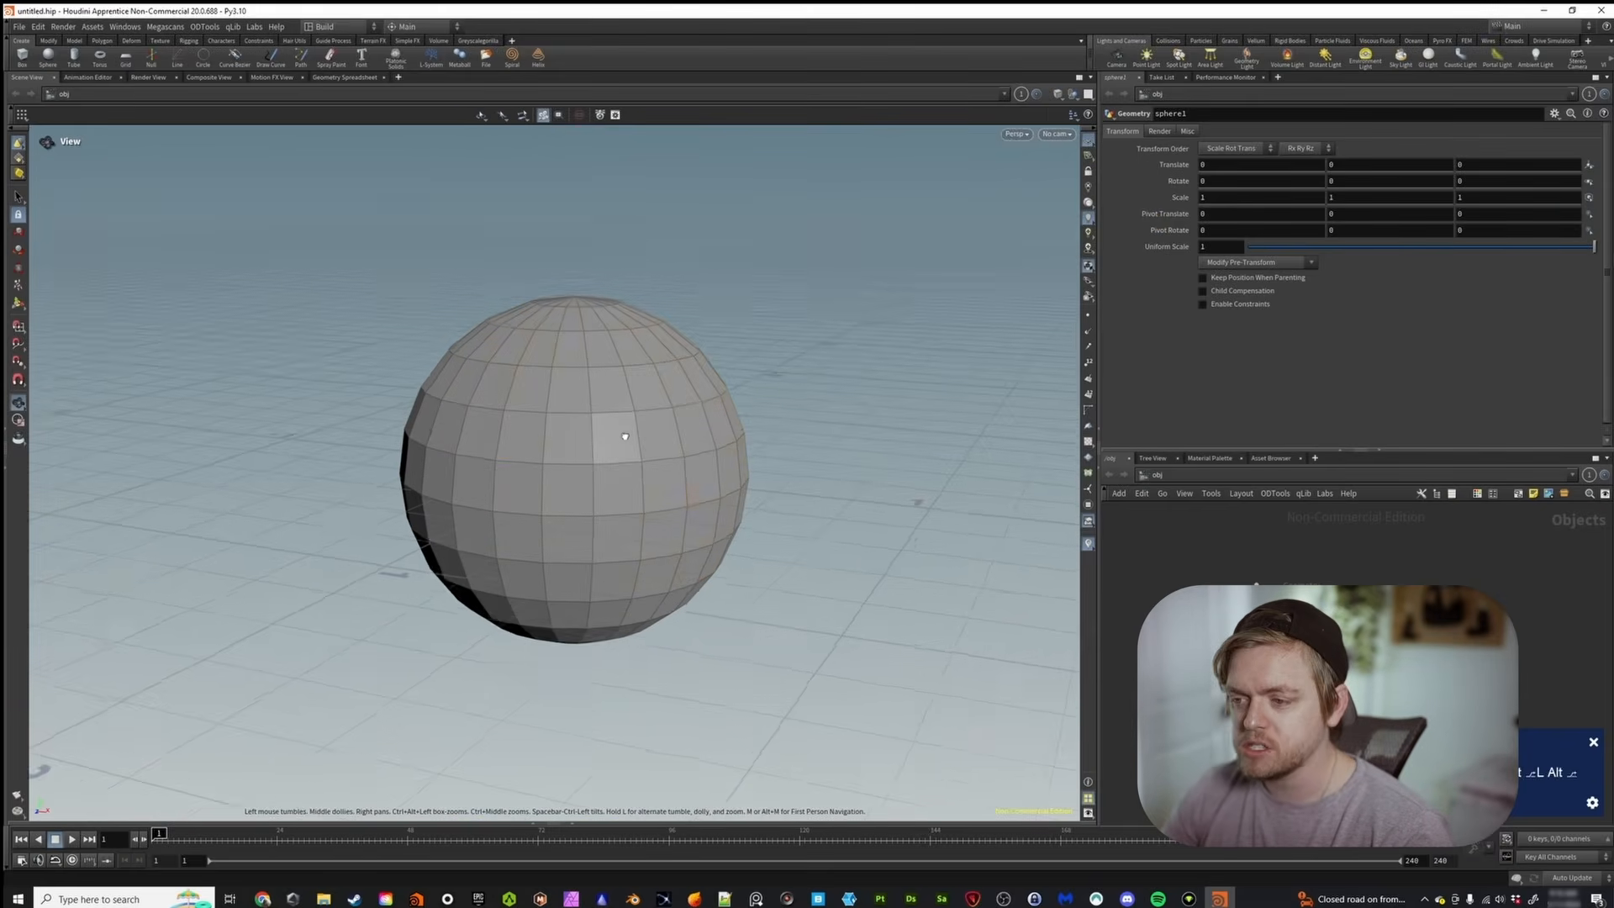
Switch the sphere's display to Wireframe and look through it from different angles
click(1058, 93)
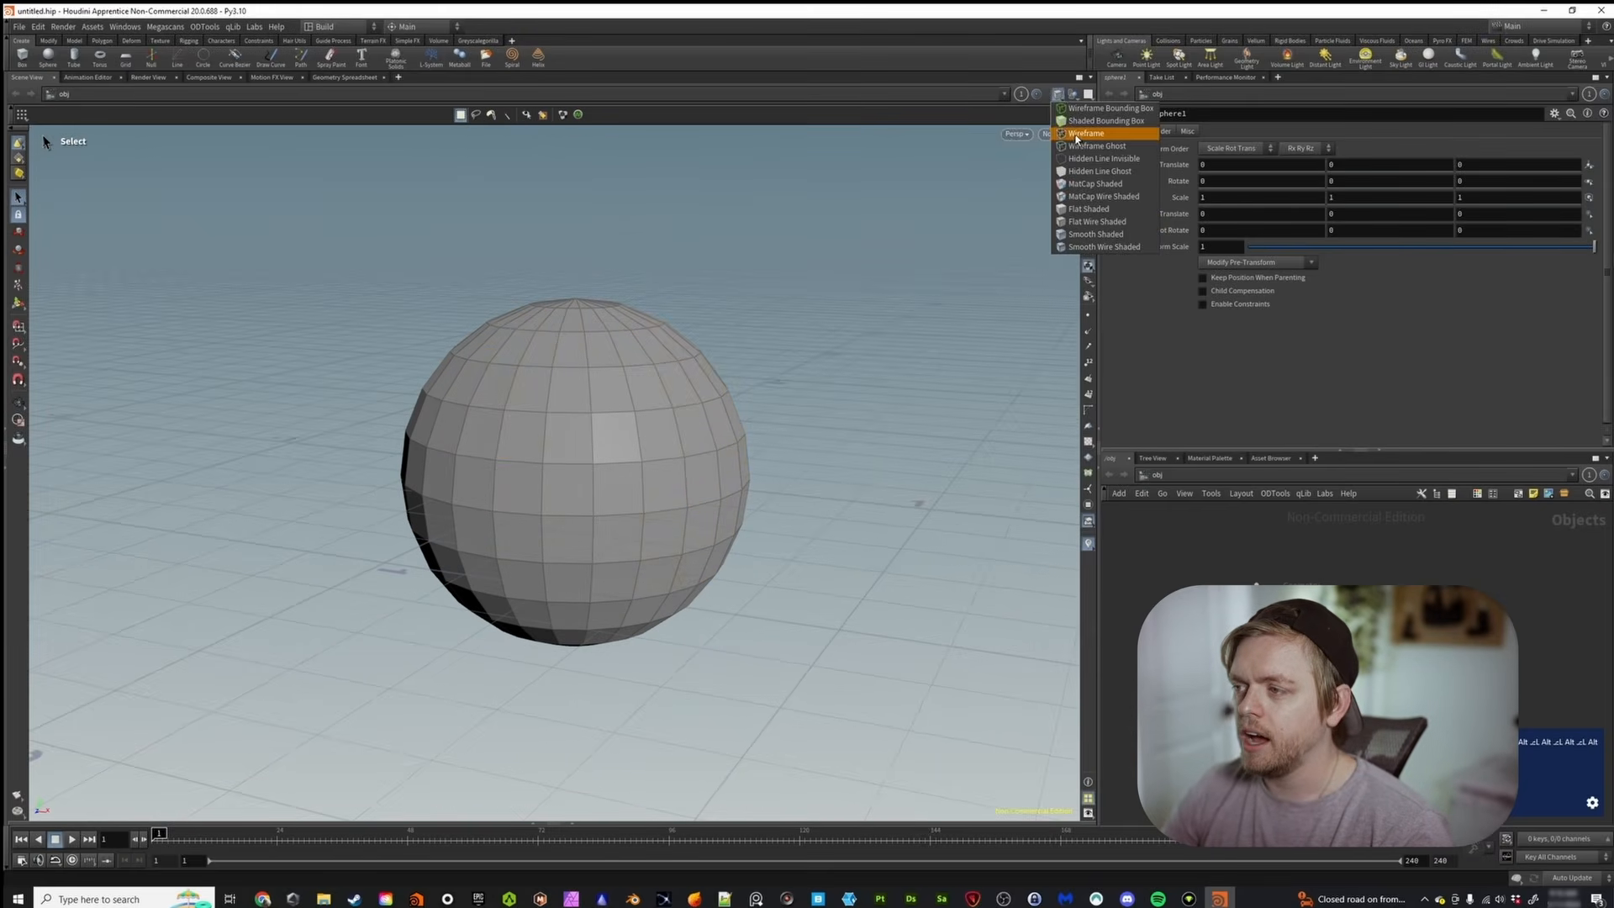
click(1077, 139)
alt+drag(633, 370, 658, 376)
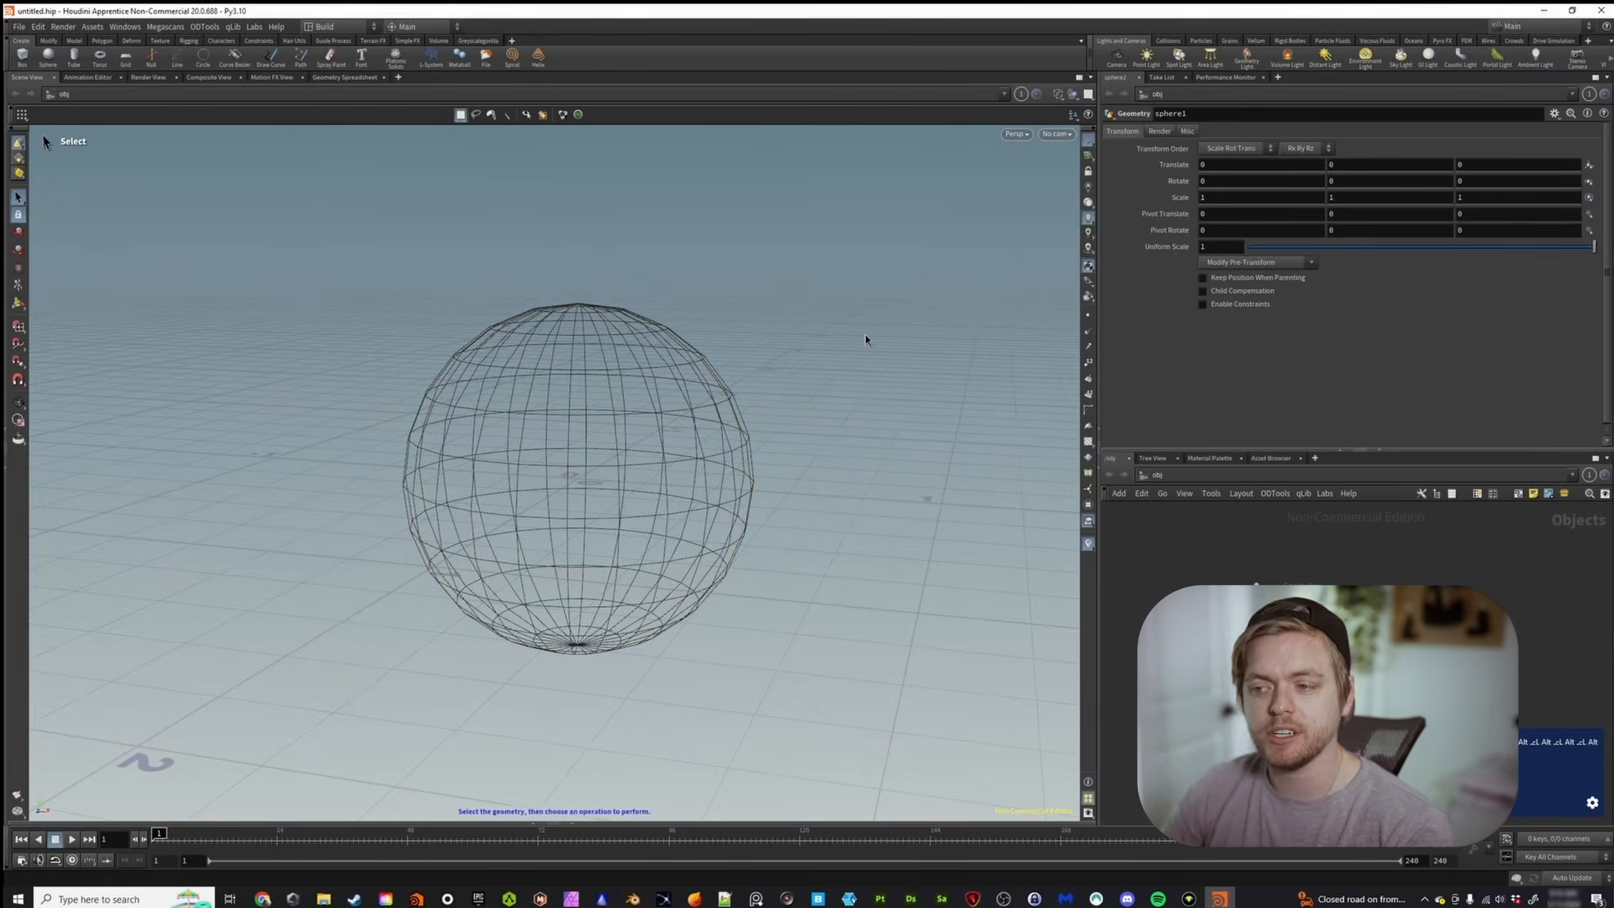
mouse_move(641, 432)
alt+mouse_down()
mouse_move(732, 407)
mouse_move(634, 415)
mouse_move(658, 415)
alt+mouse_up()
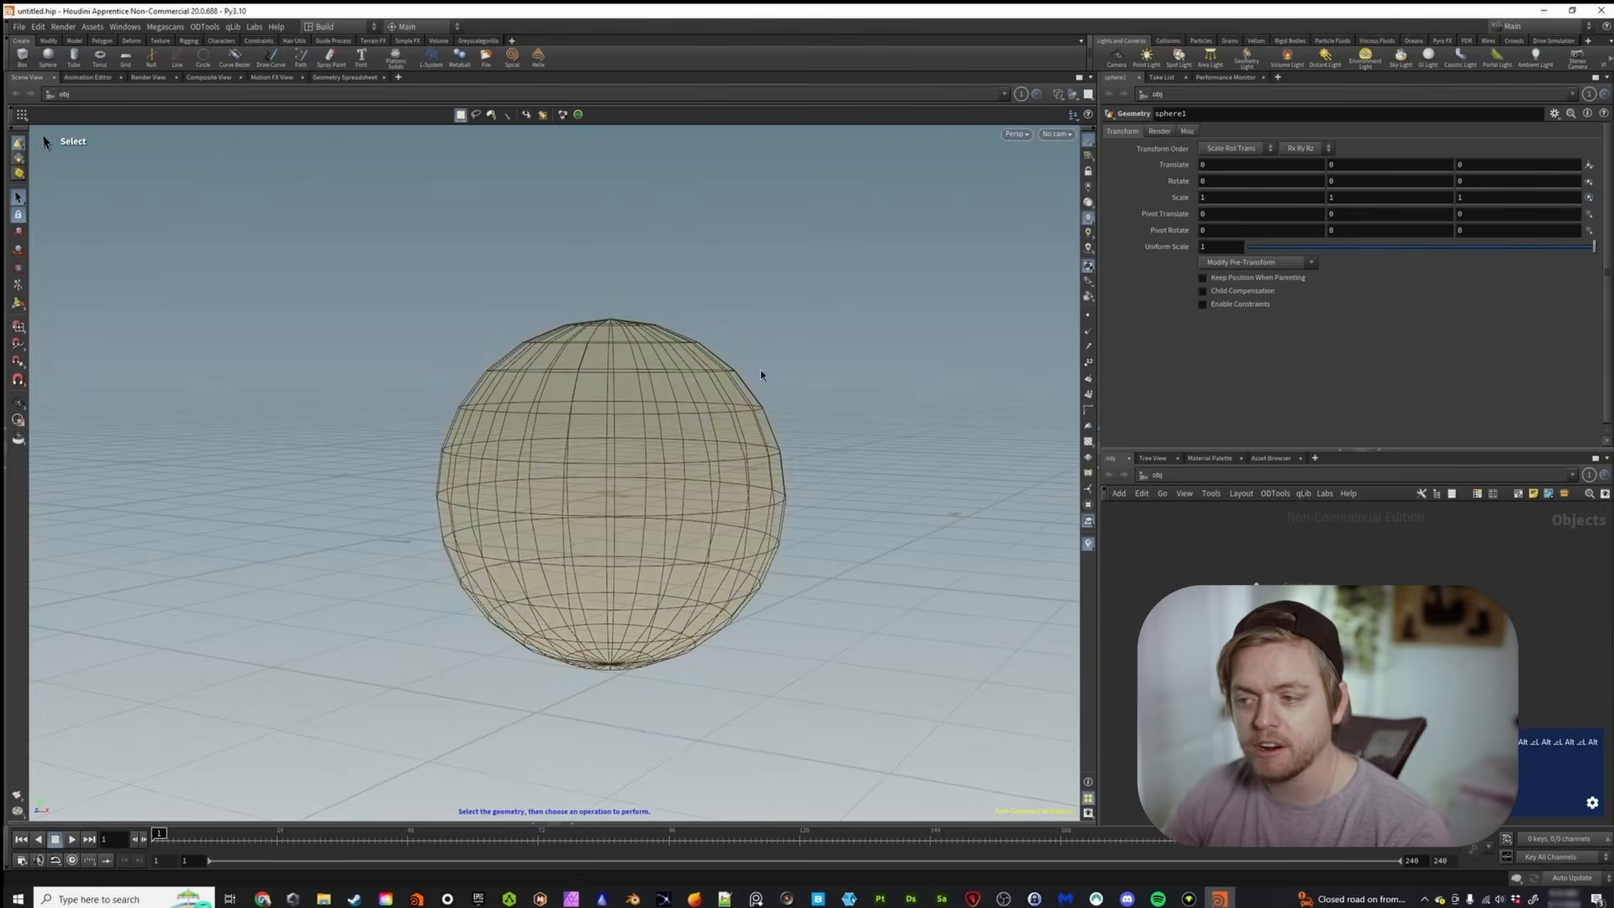
Switch the sphere's display to Wireframe Ghost and inspect how the front and back edges are drawn
click(1059, 116)
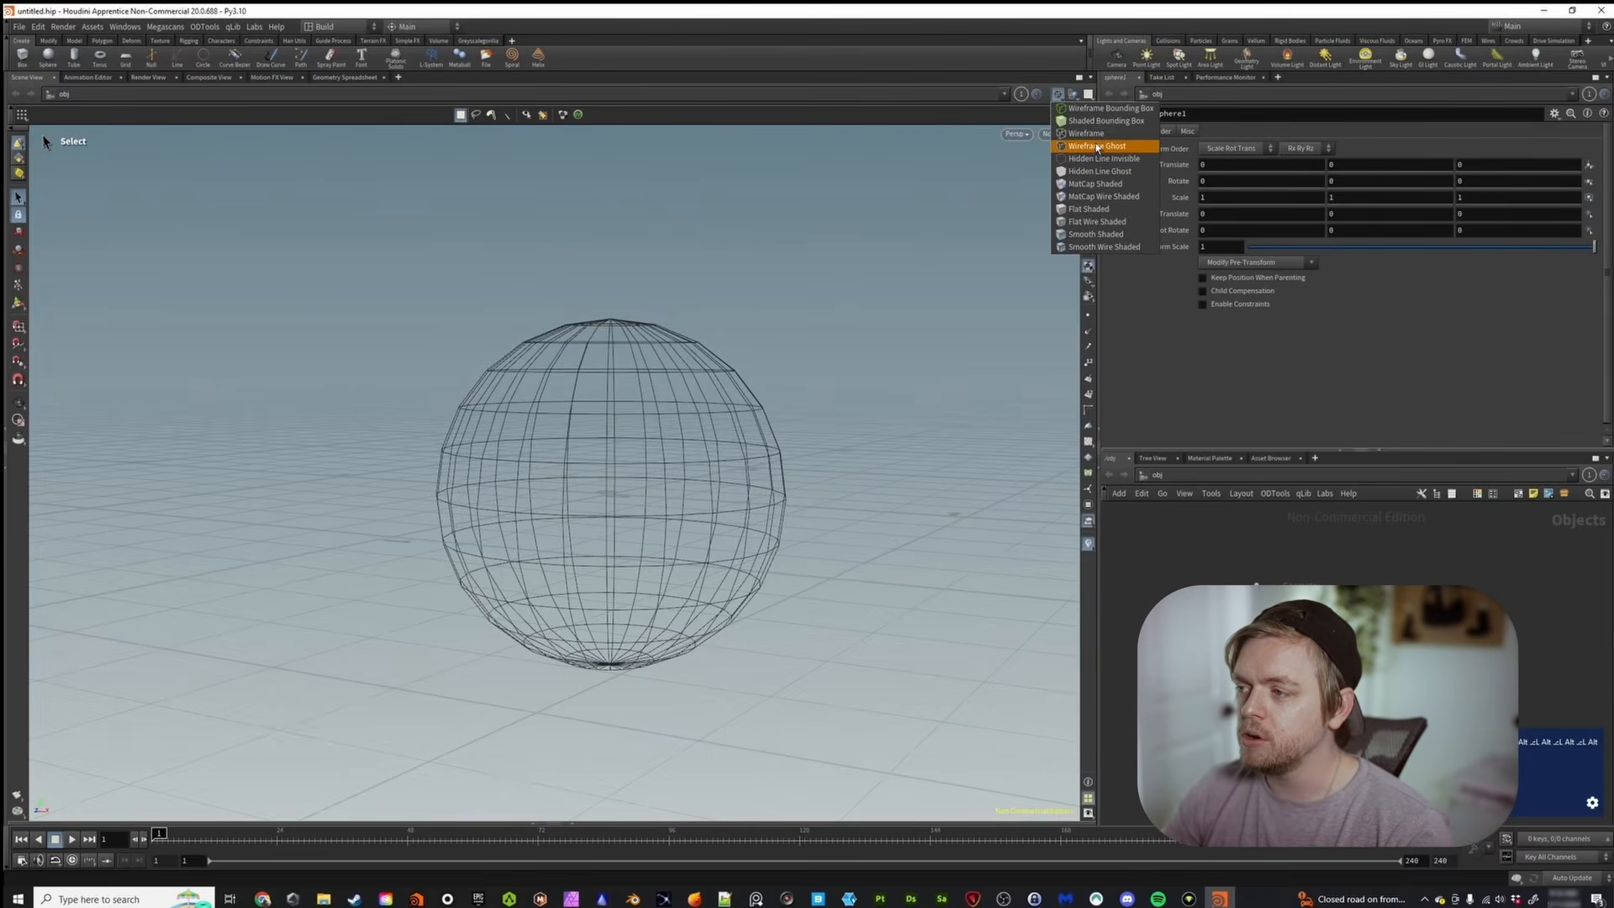
click(1097, 149)
alt+drag(760, 480, 630, 453)
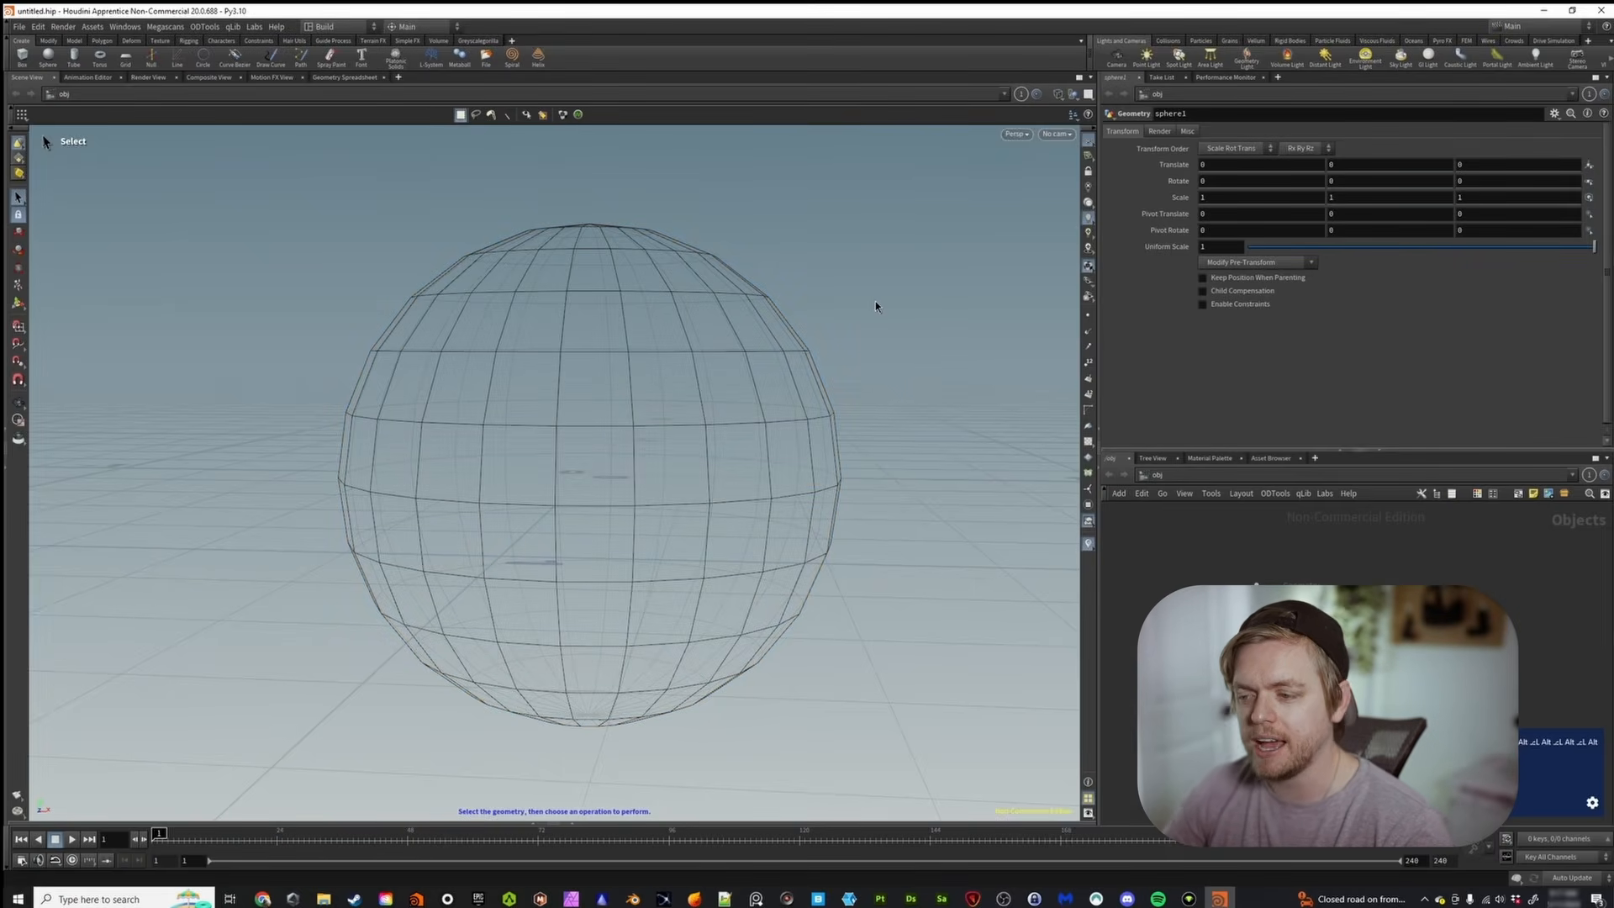
mouse_move(678, 410)
alt+mouse_down()
mouse_move(785, 407)
mouse_move(691, 402)
alt+mouse_up()
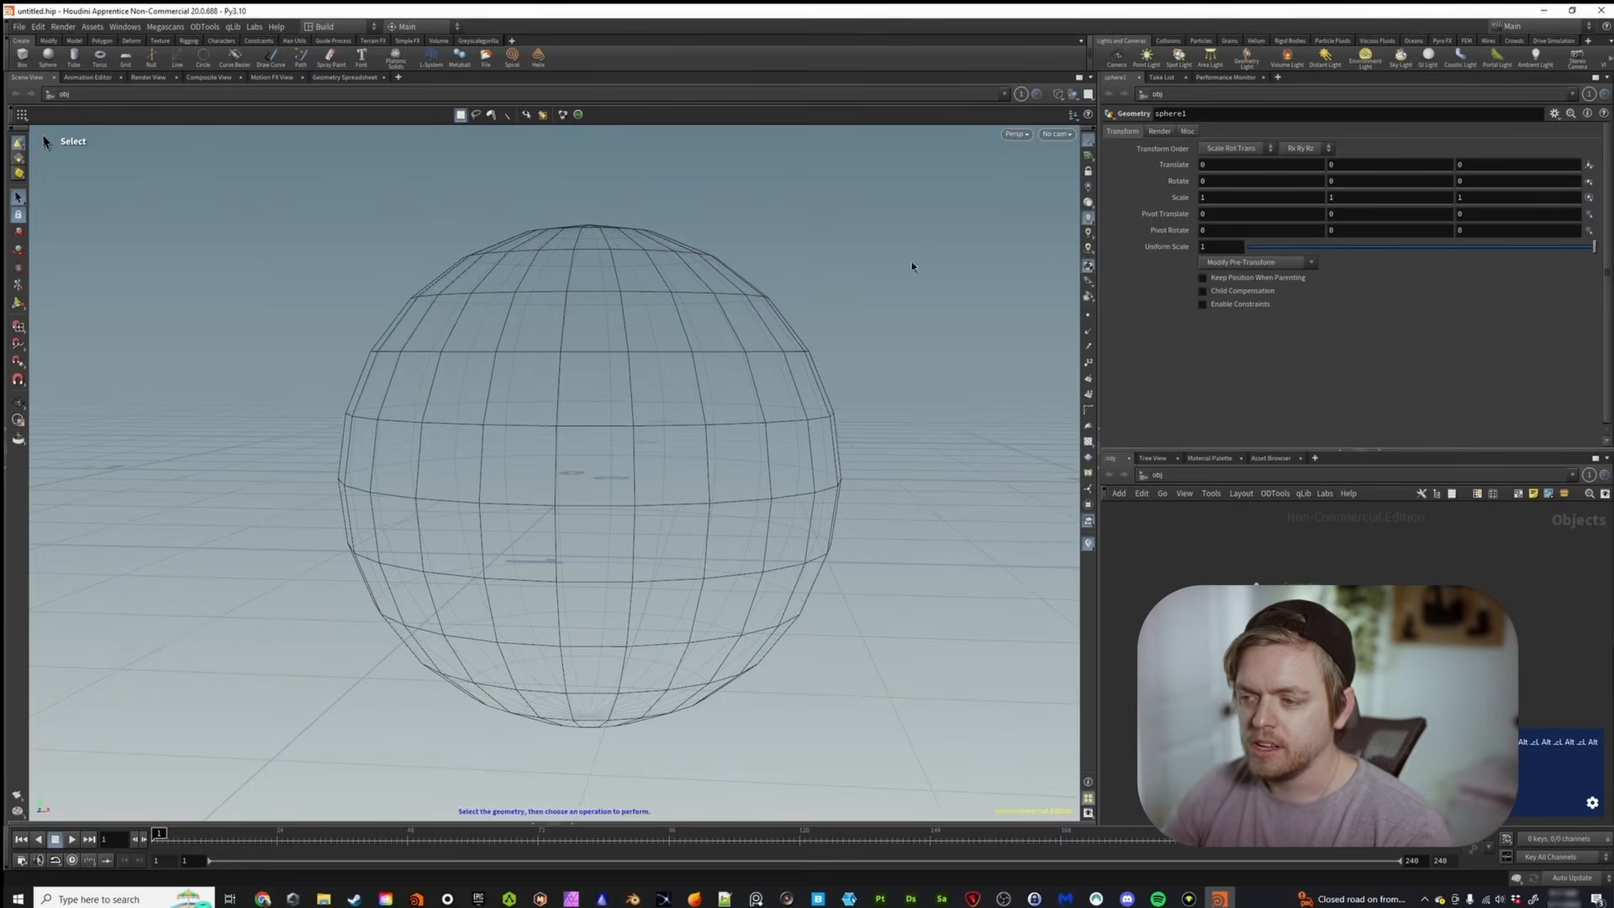
Set the display to Smooth Wire Shaded and toggle the sphere between wireframe and shaded views, ending on shaded
click(1058, 94)
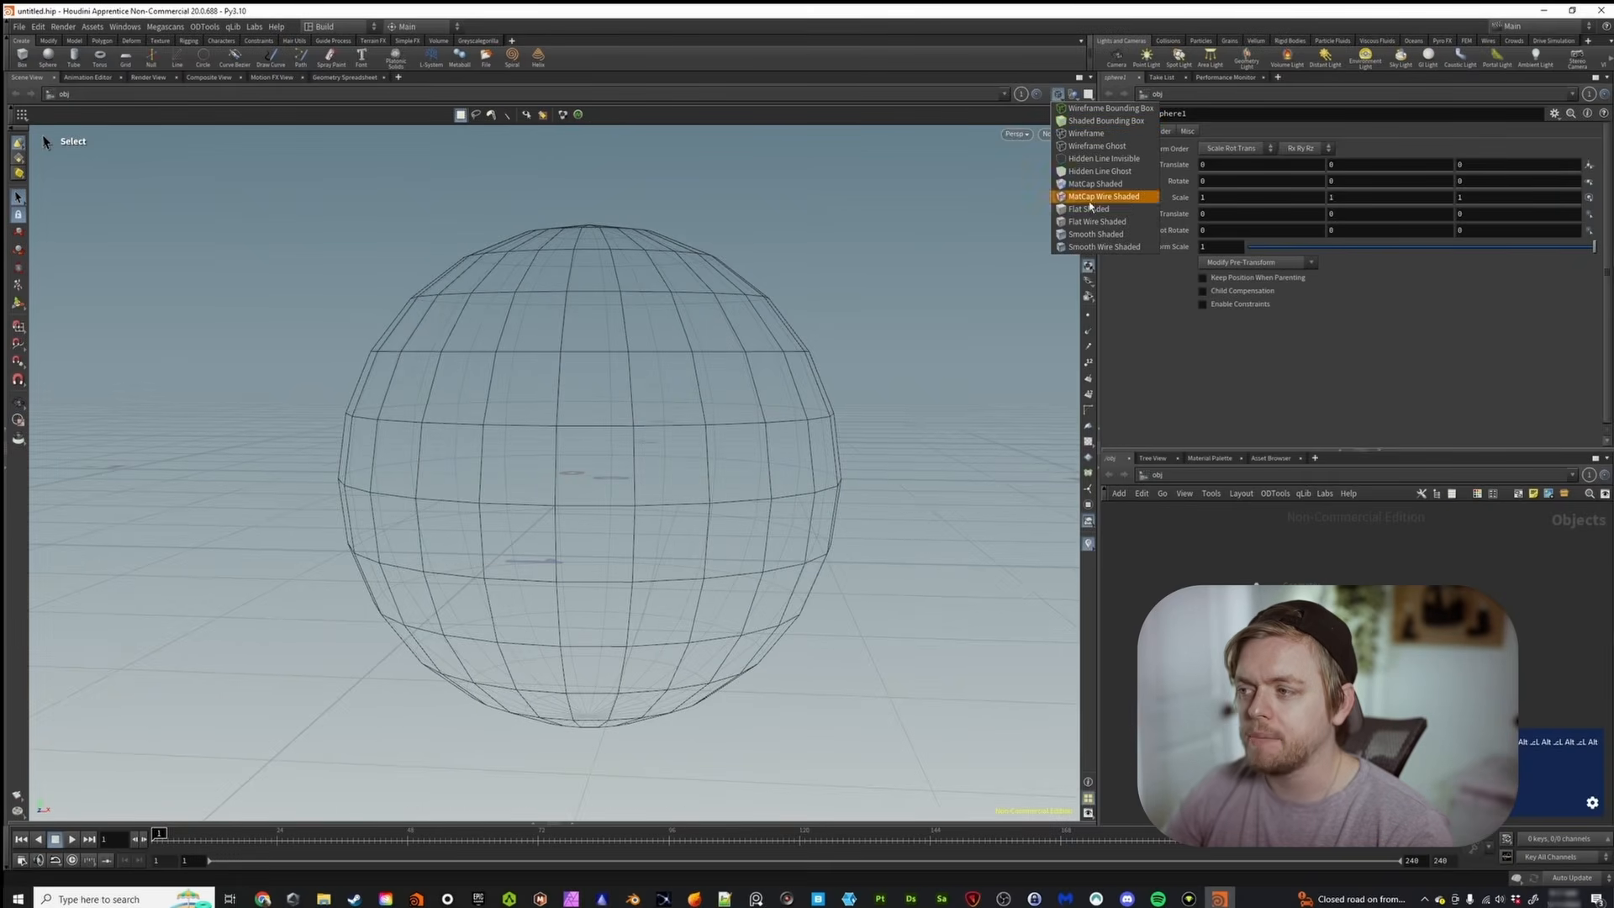
click(1102, 248)
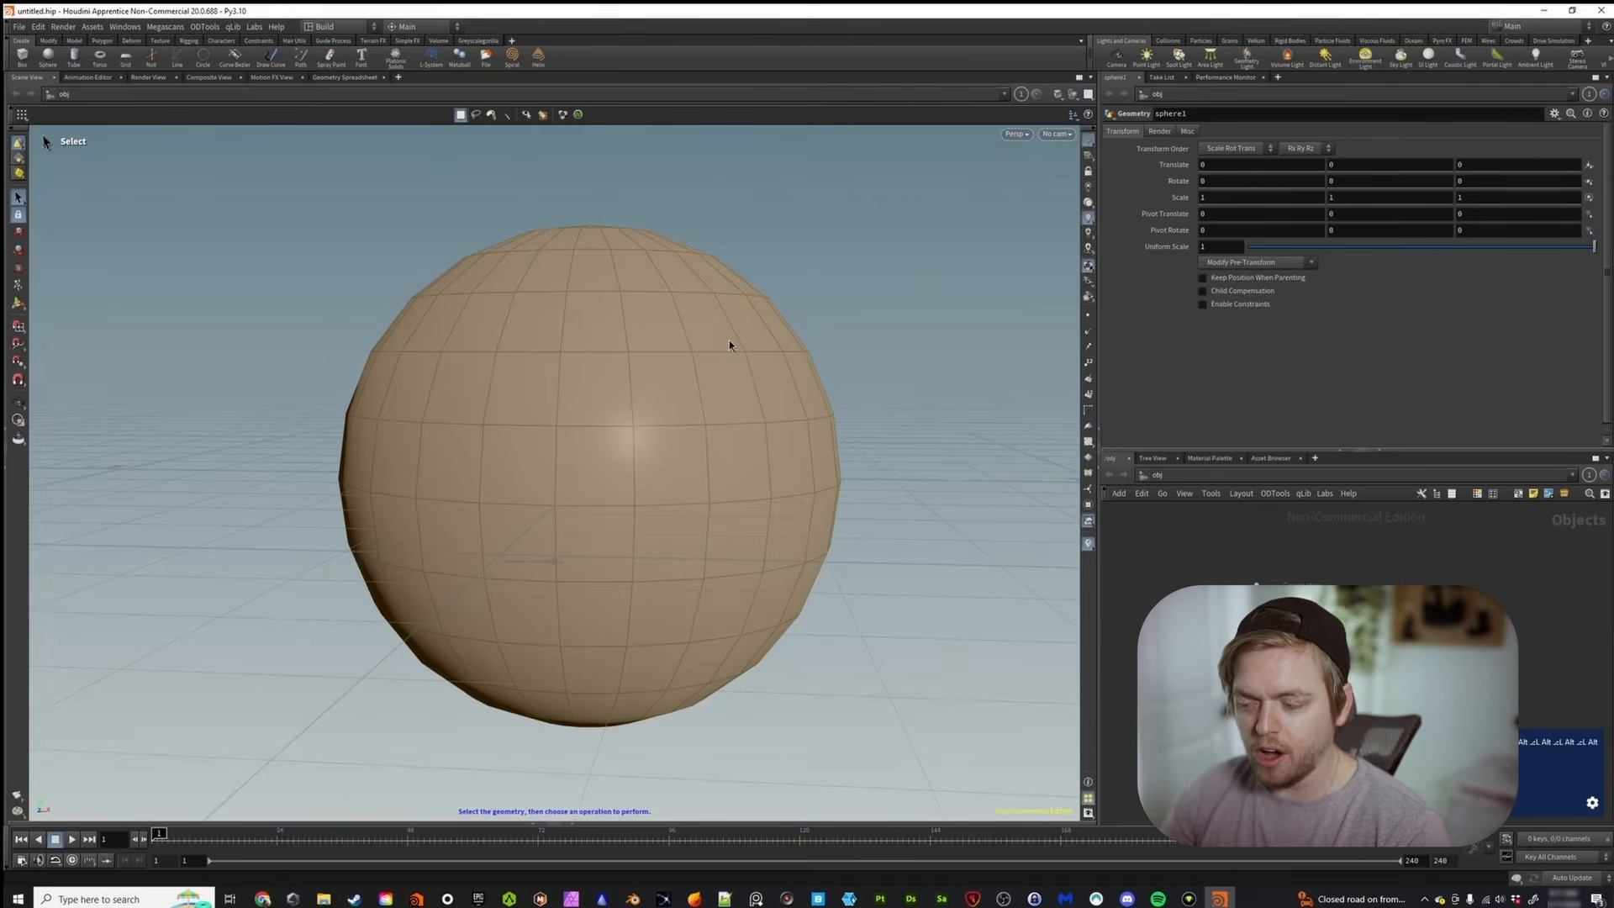
mouse_move(717, 341)
alt+mouse_down()
mouse_move(663, 382)
mouse_move(667, 368)
alt+mouse_up()
key(w)
key(w)
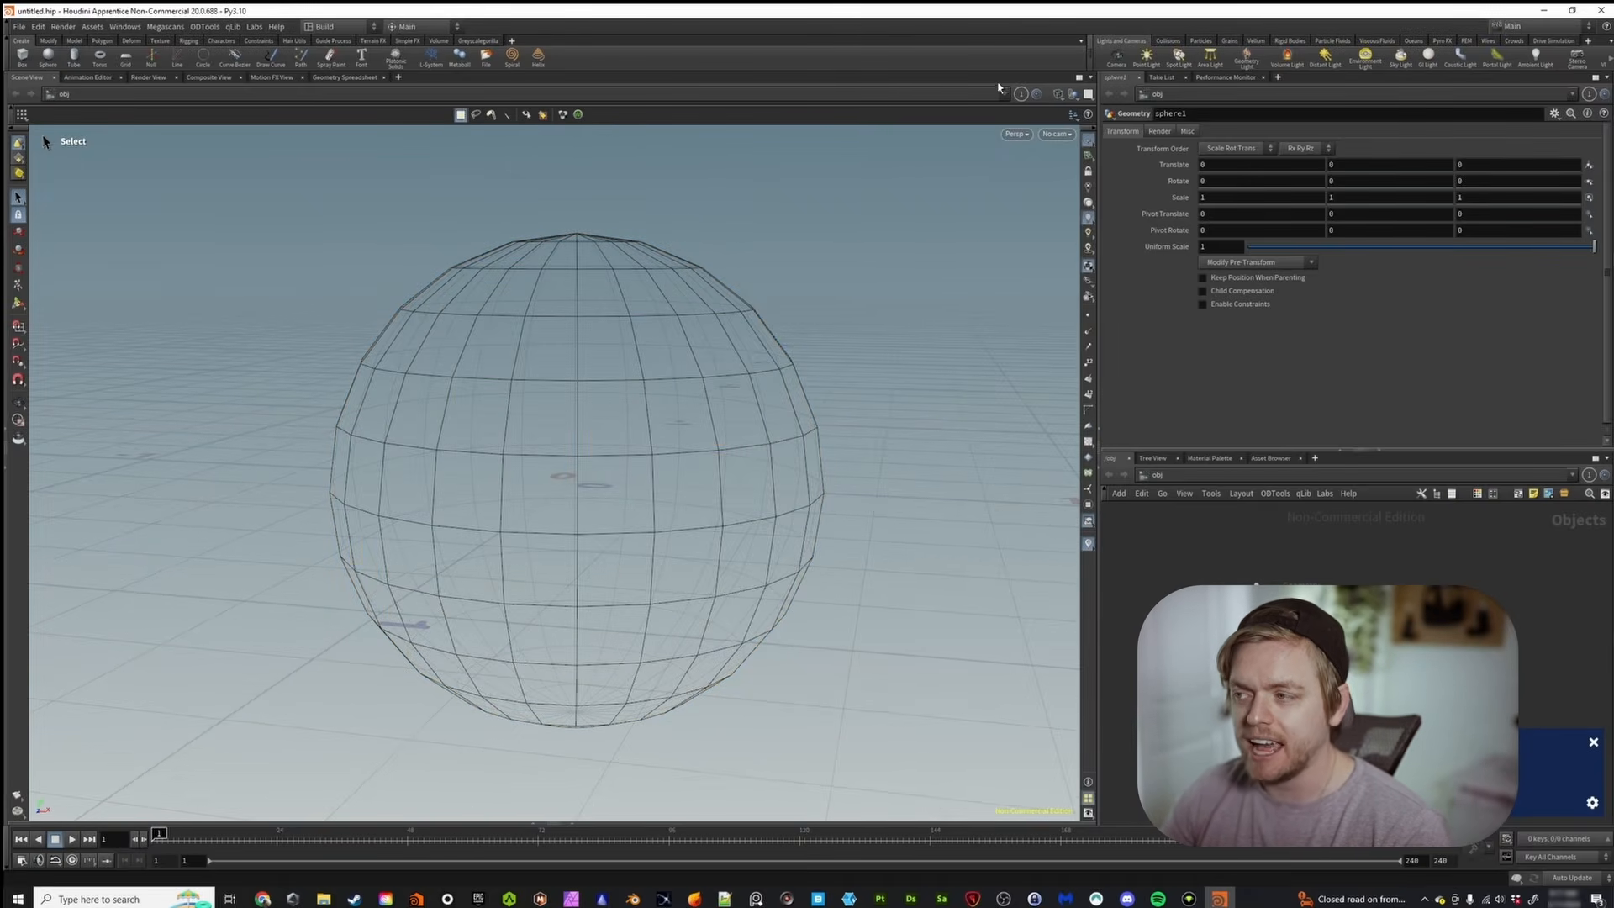
key(w)
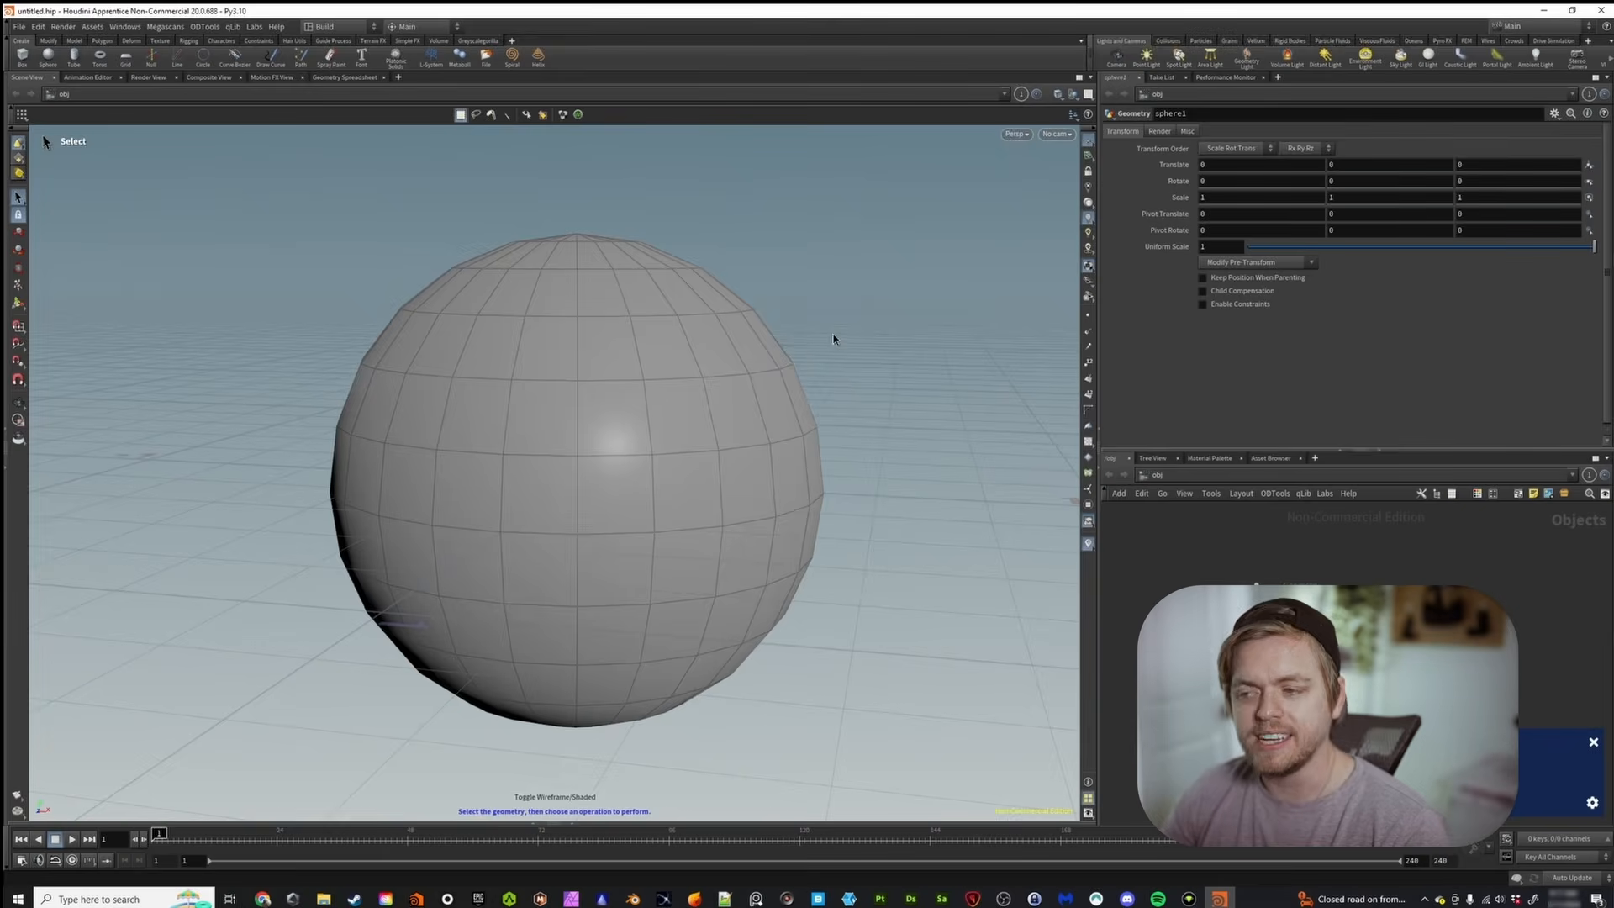
Set the sphere's display to Flat Shaded and toggle wireframe on and back off to return to flat shading
alt+scroll(648, 330, down, 3)
alt+right_drag(647, 326, 612, 374)
alt+drag(612, 375, 759, 337)
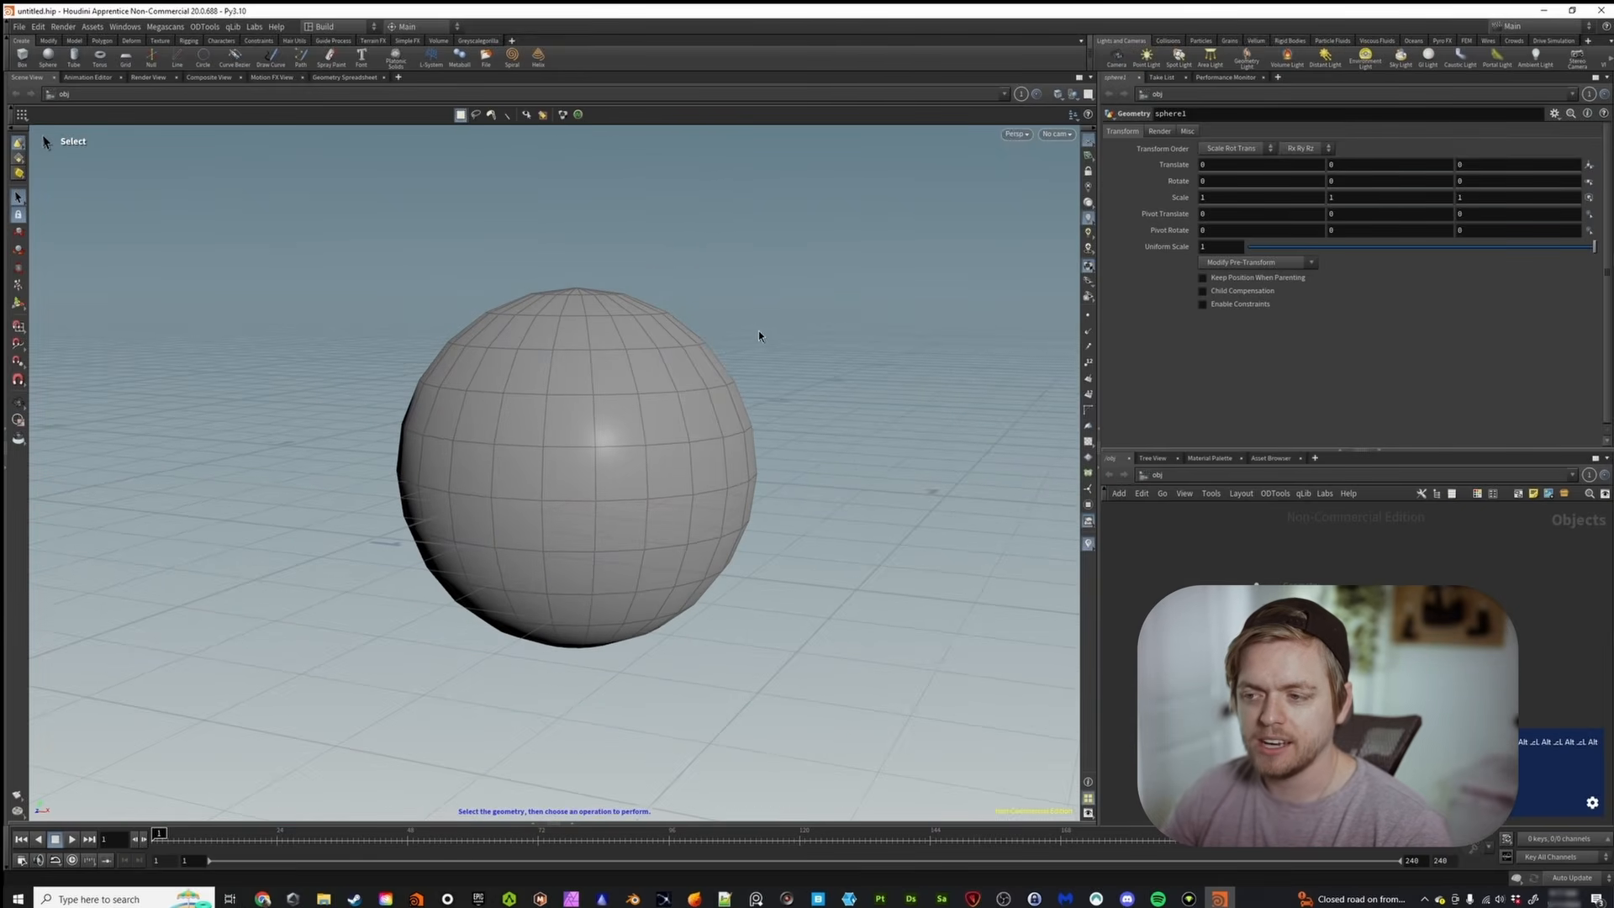
click(1058, 94)
click(1093, 208)
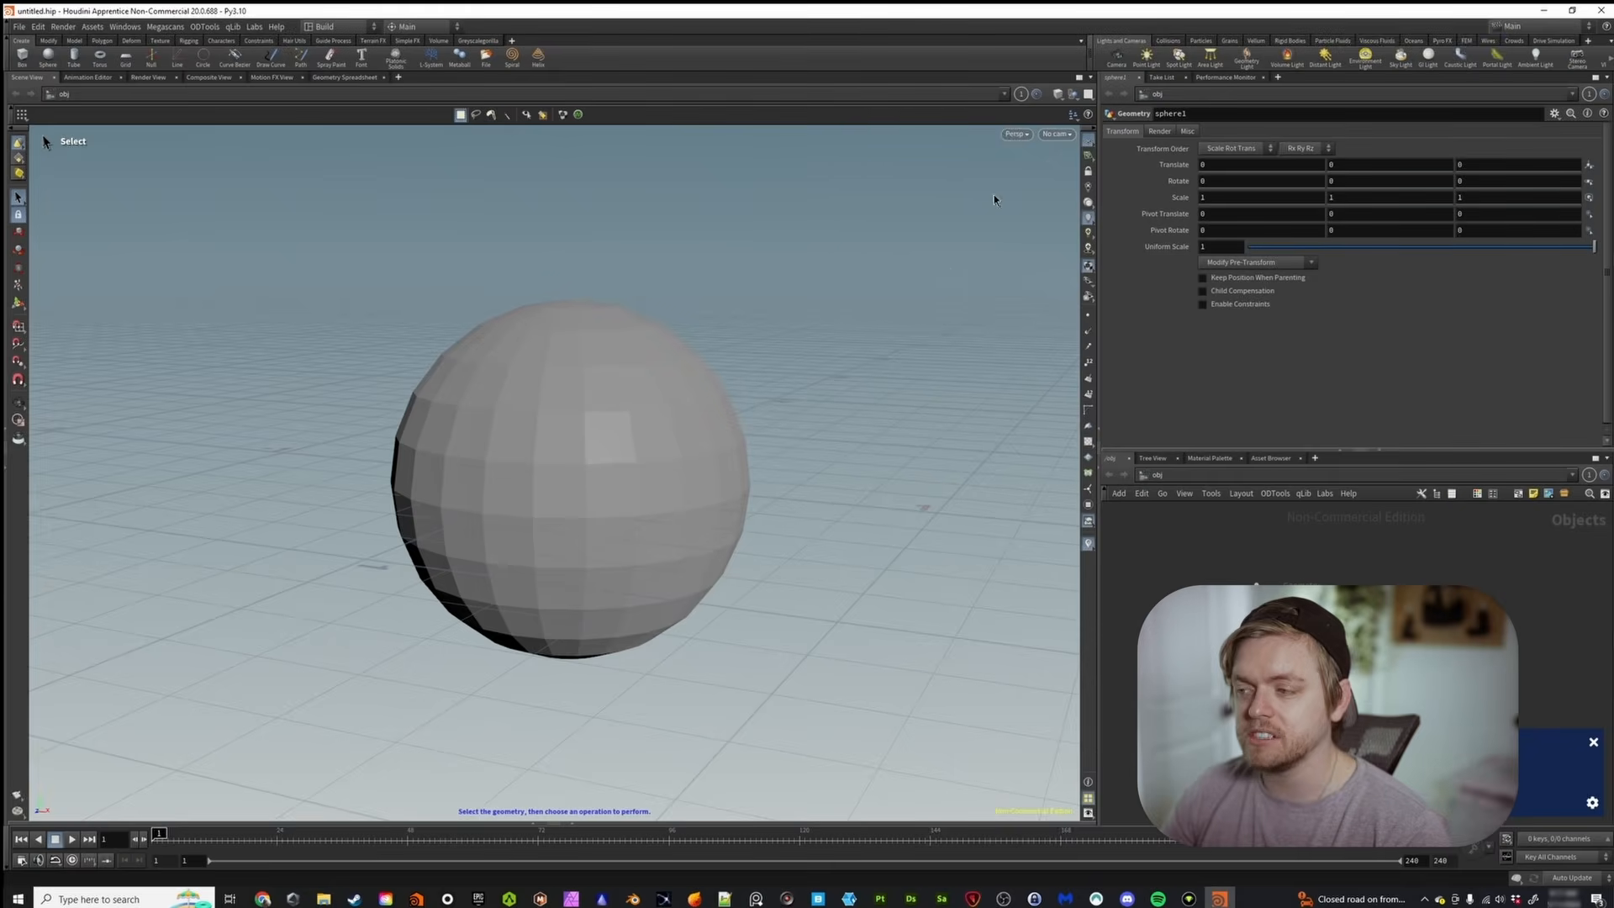
alt+drag(731, 533, 699, 522)
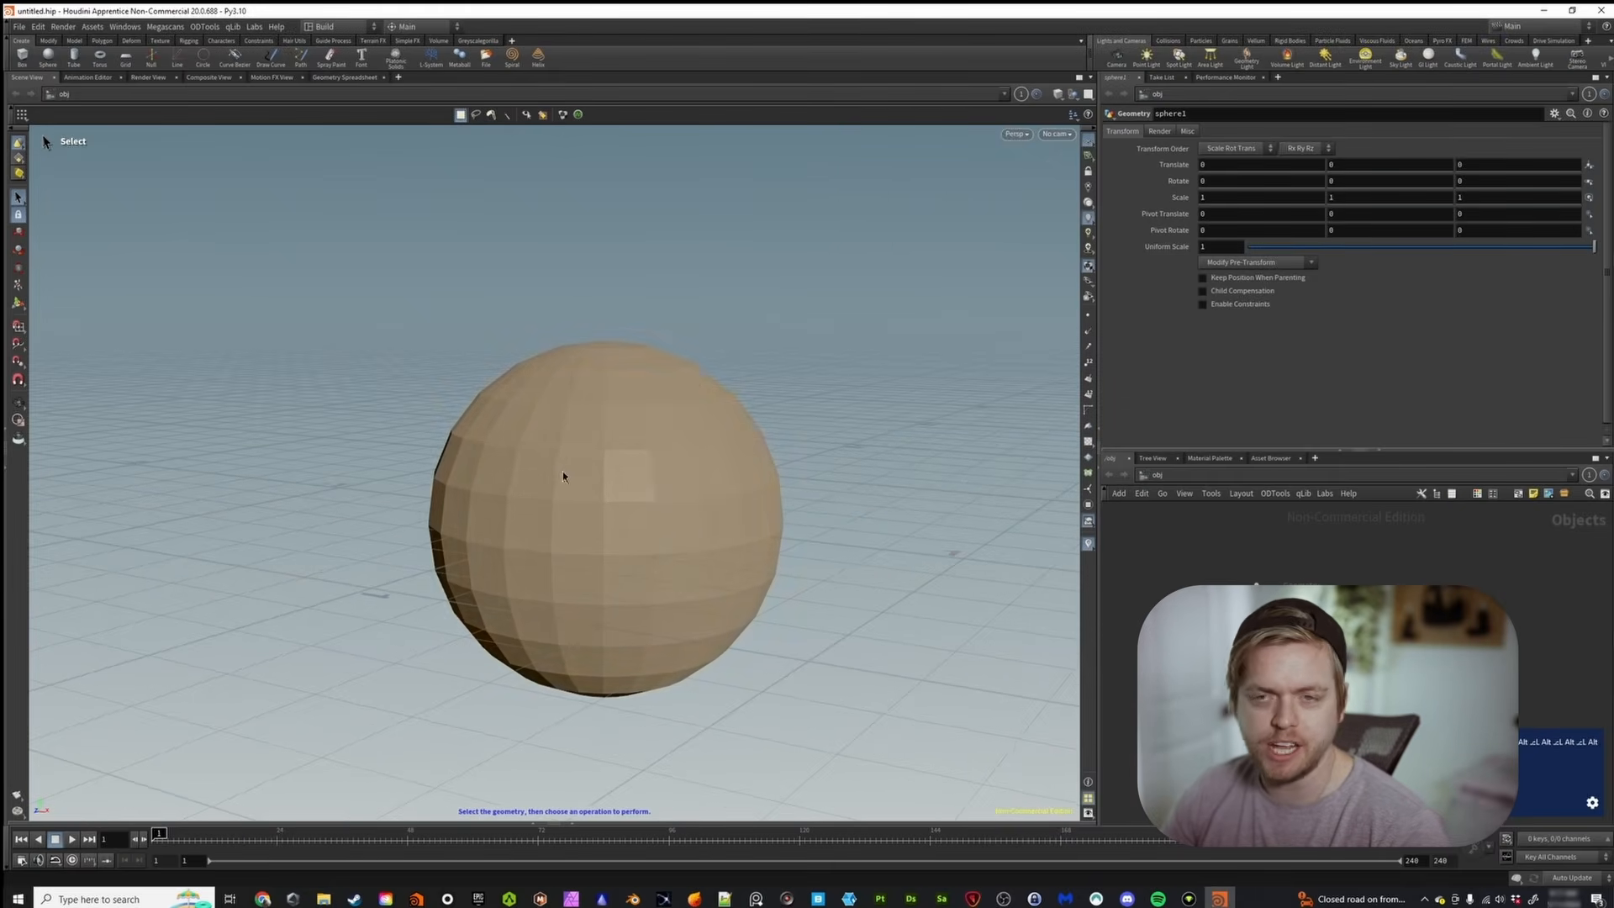
key(w)
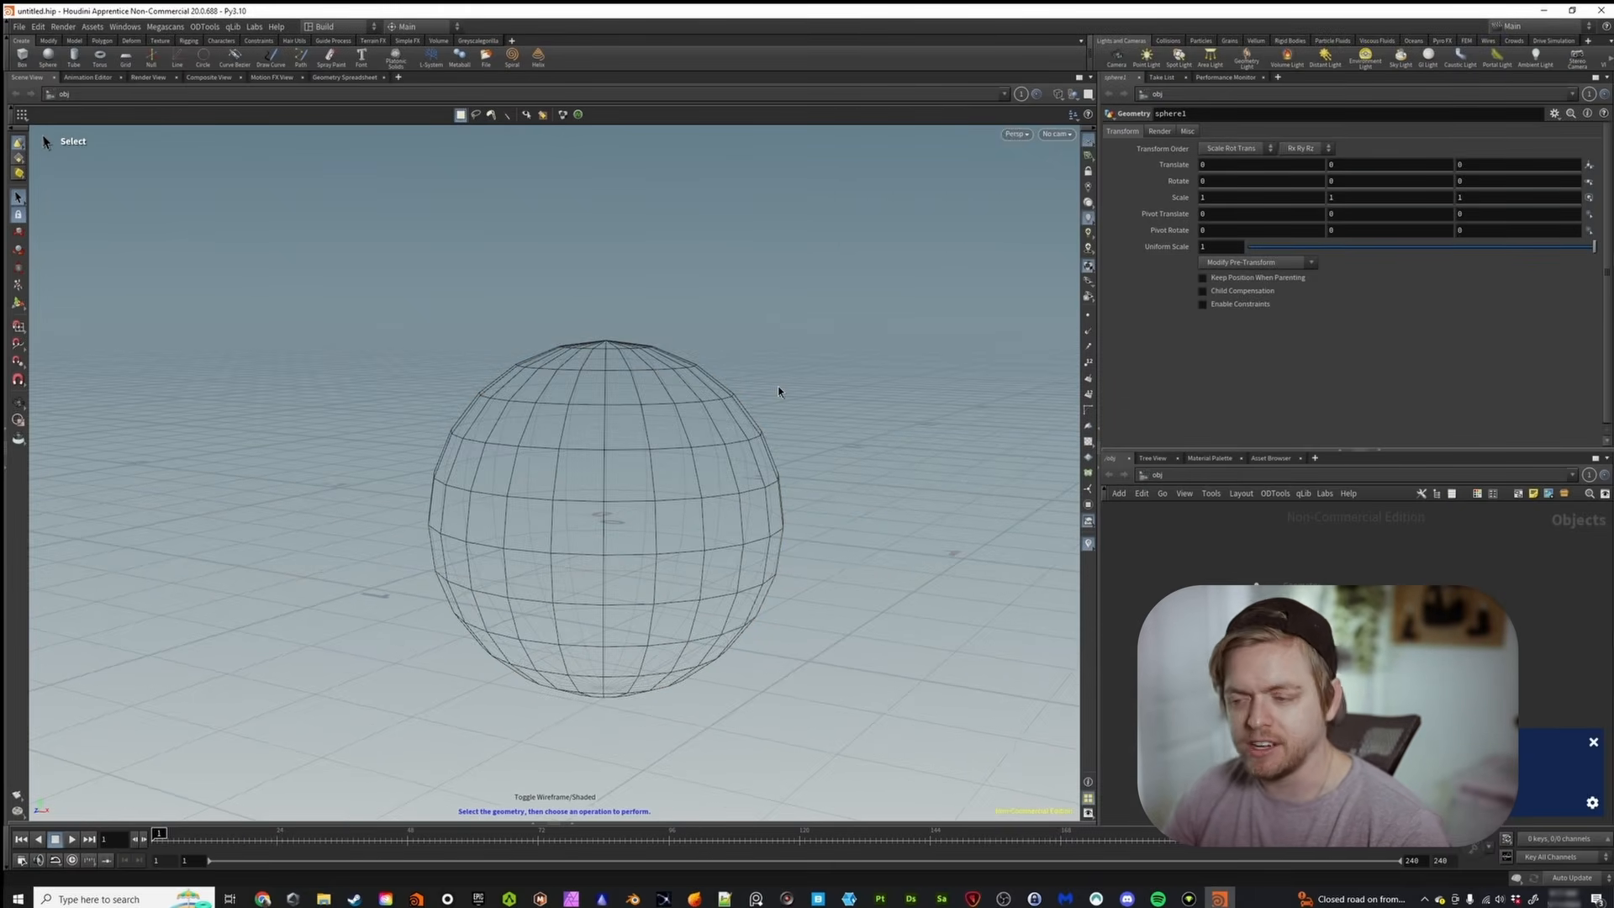
key(w)
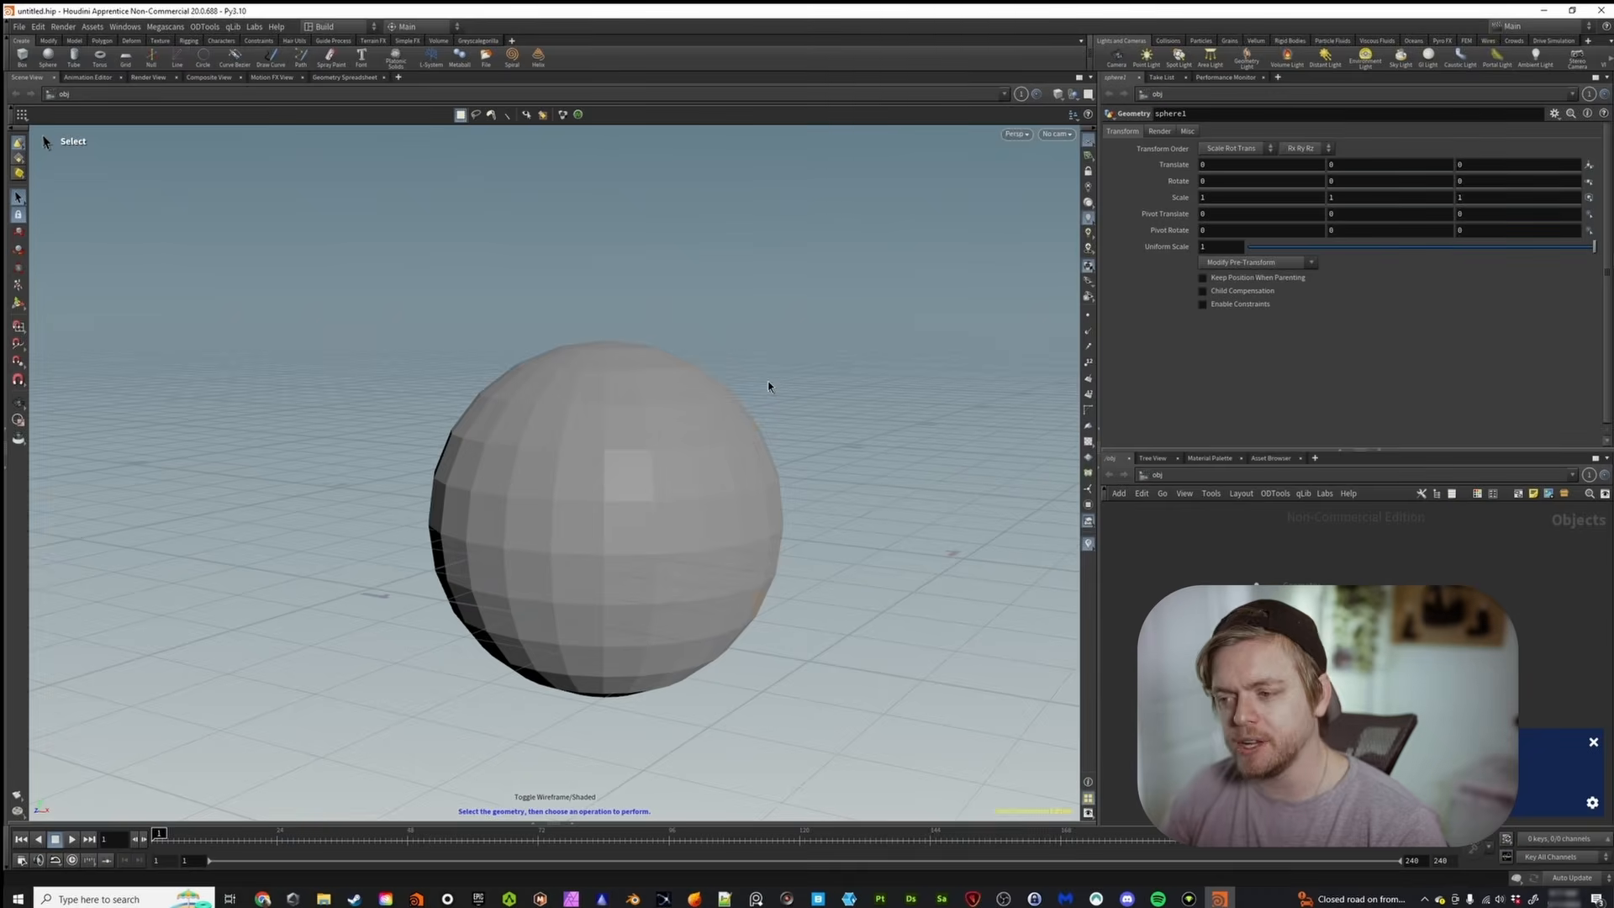
click(678, 481)
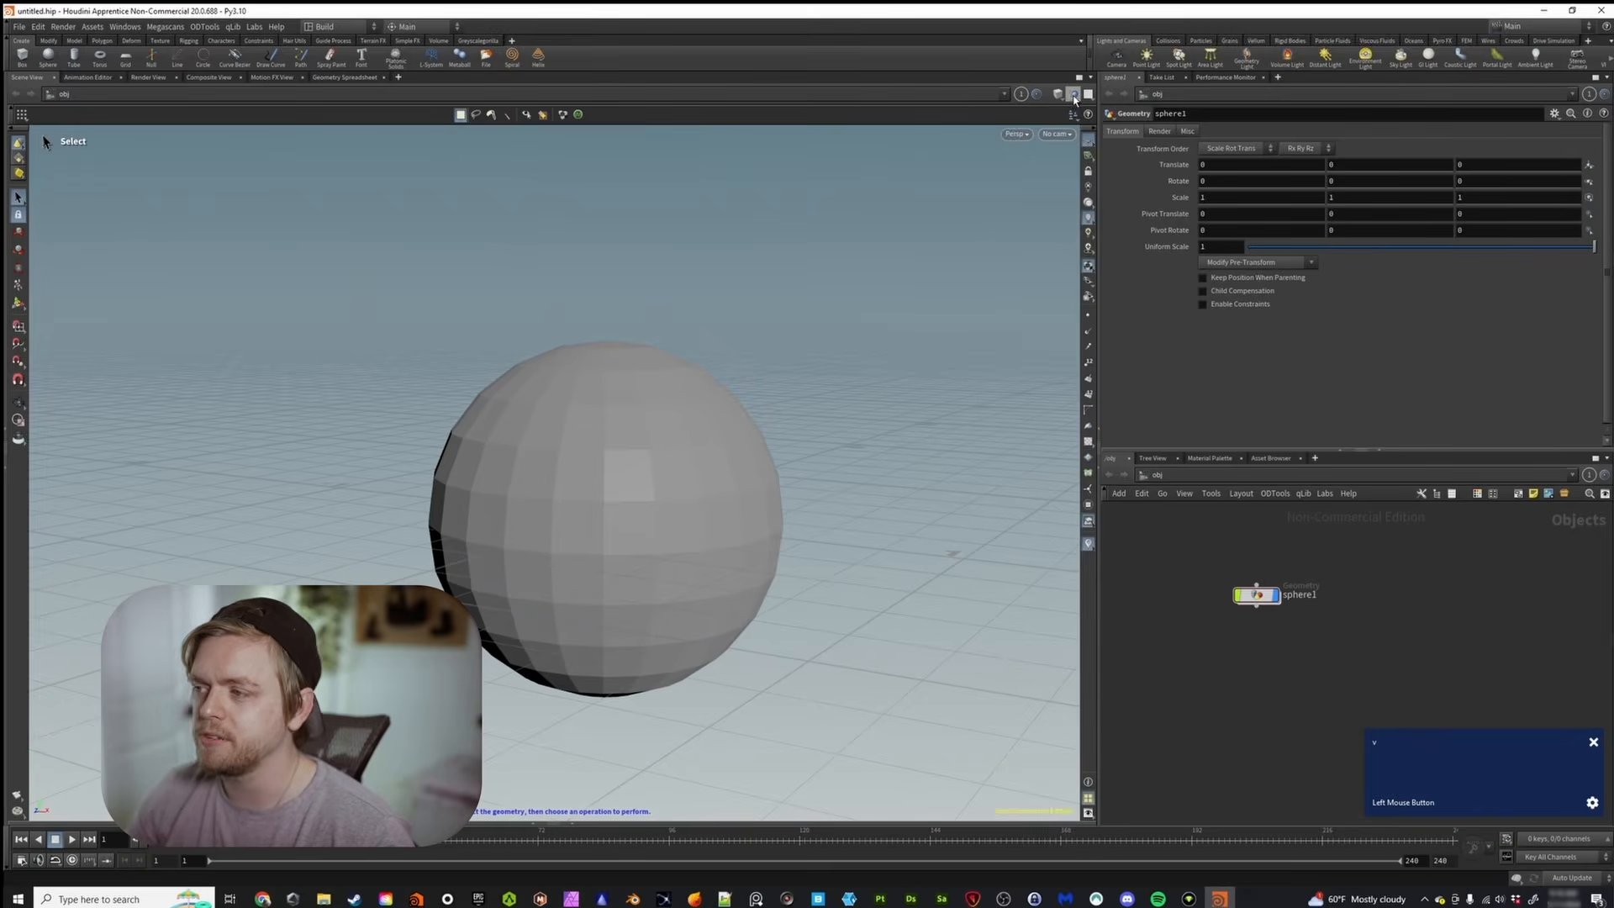
click(1072, 95)
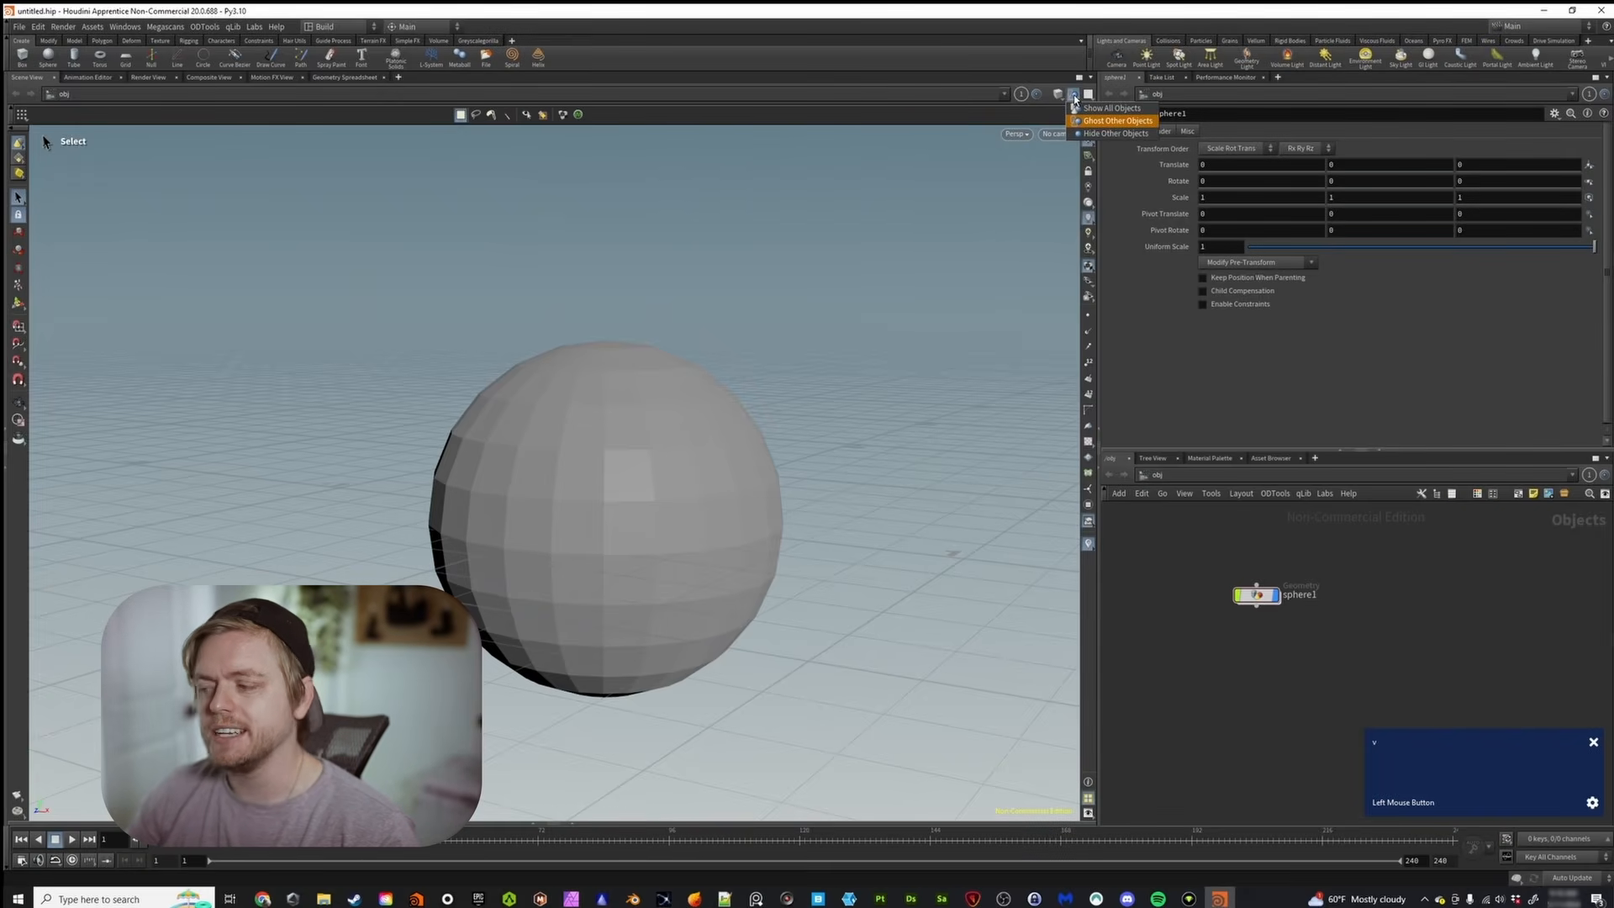
click(1074, 100)
Add a box object to the object network beside sphere1 and set its Z translate to -2.1
right_drag(1234, 641, 1239, 630)
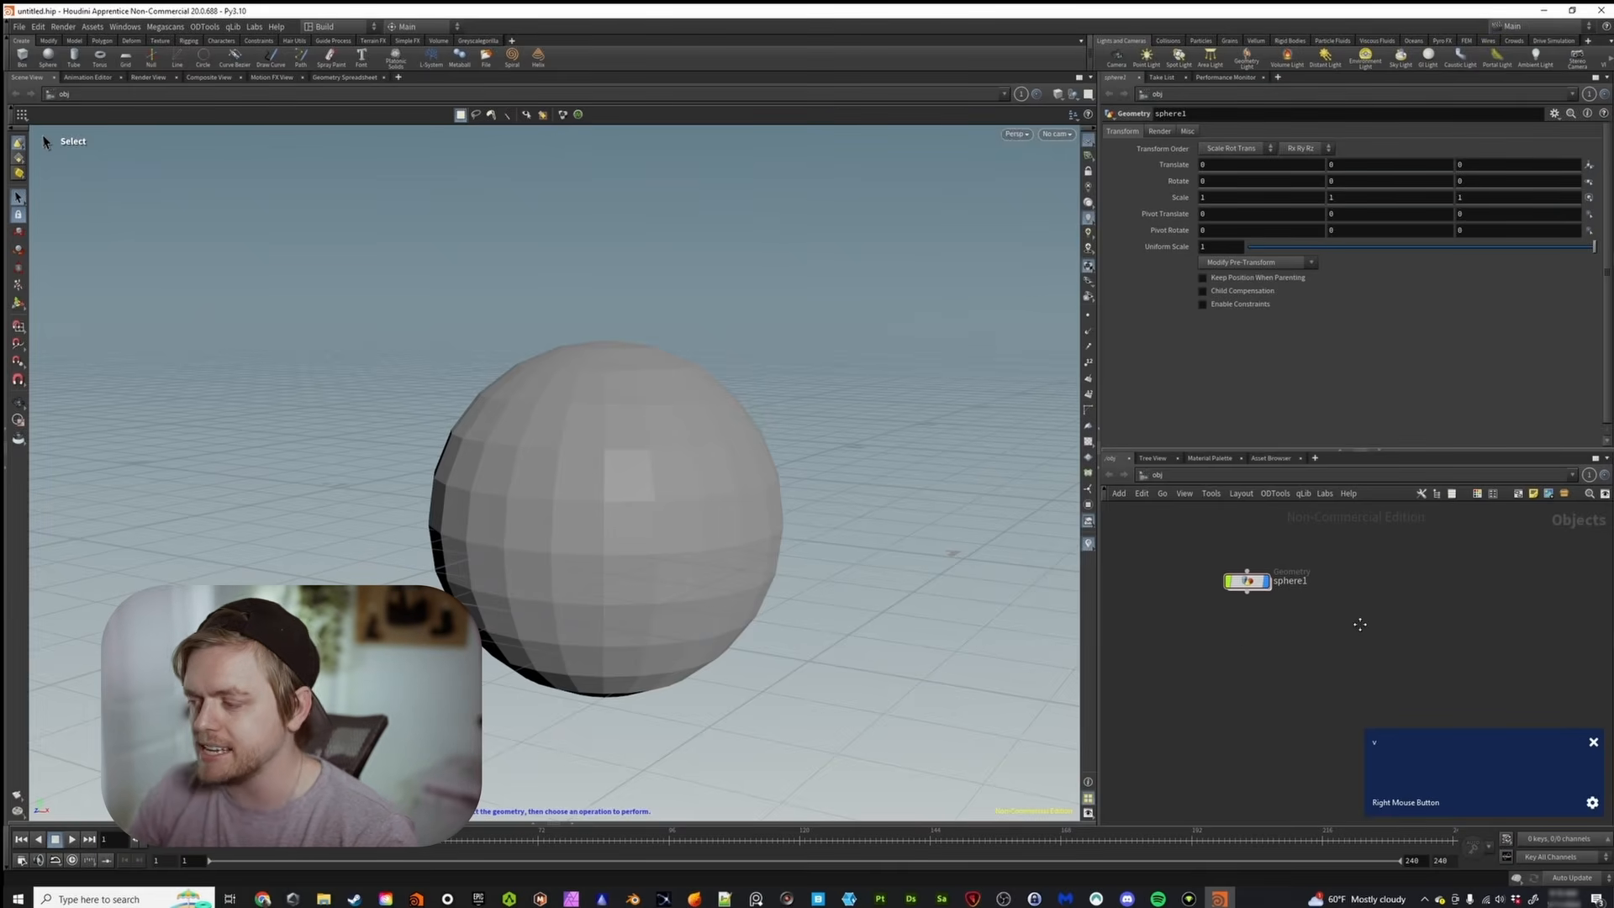
key(Tab)
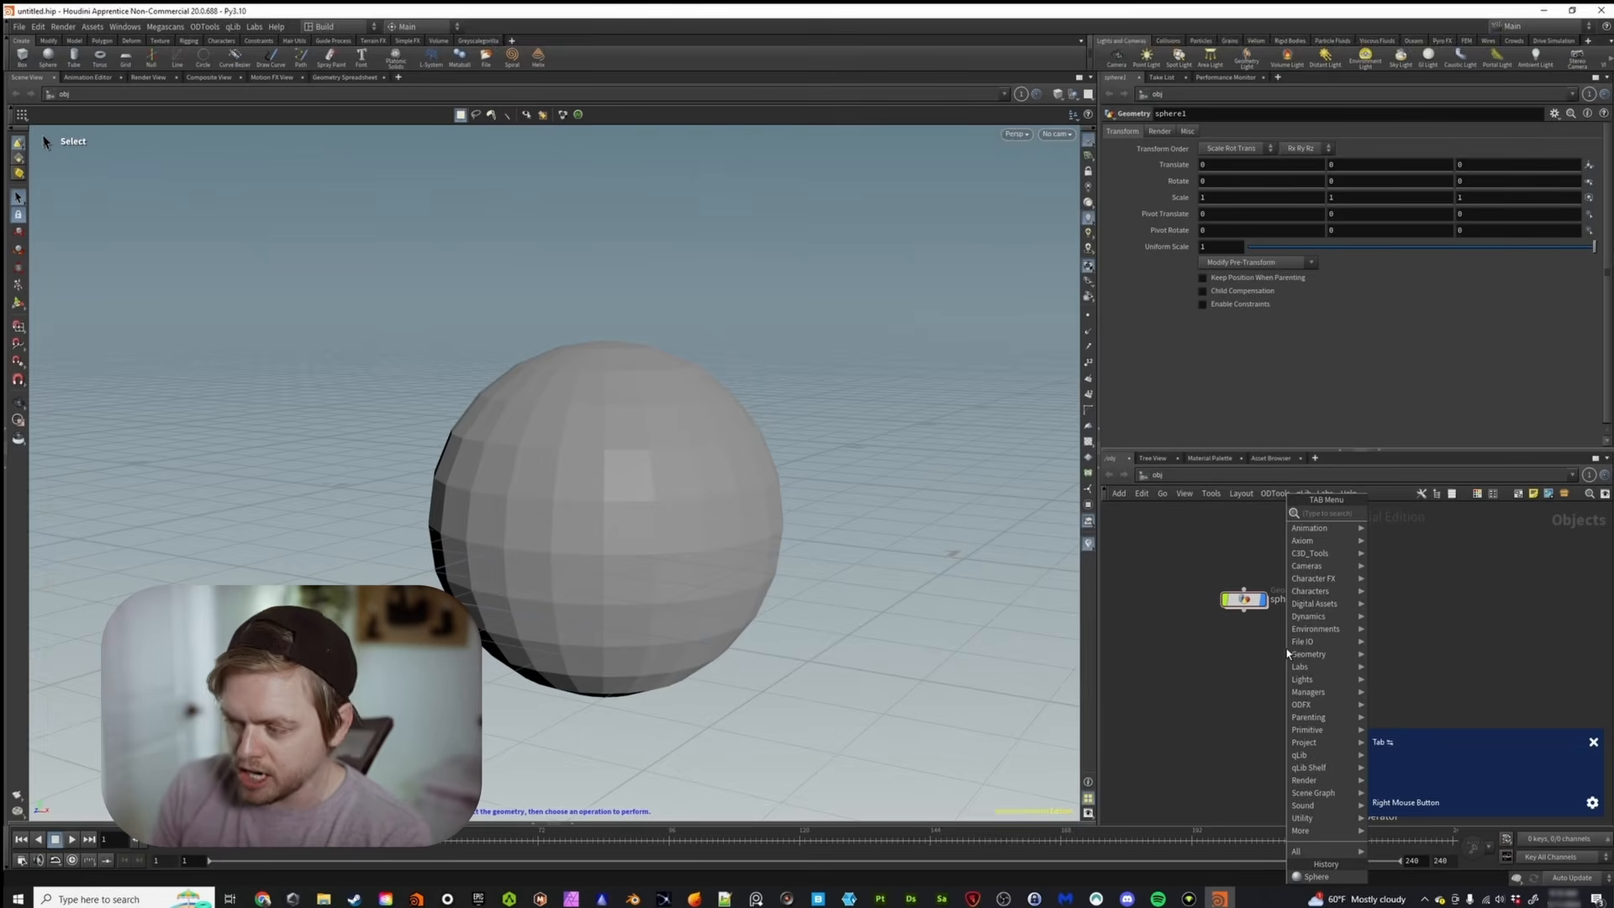
text(box)
key(Return)
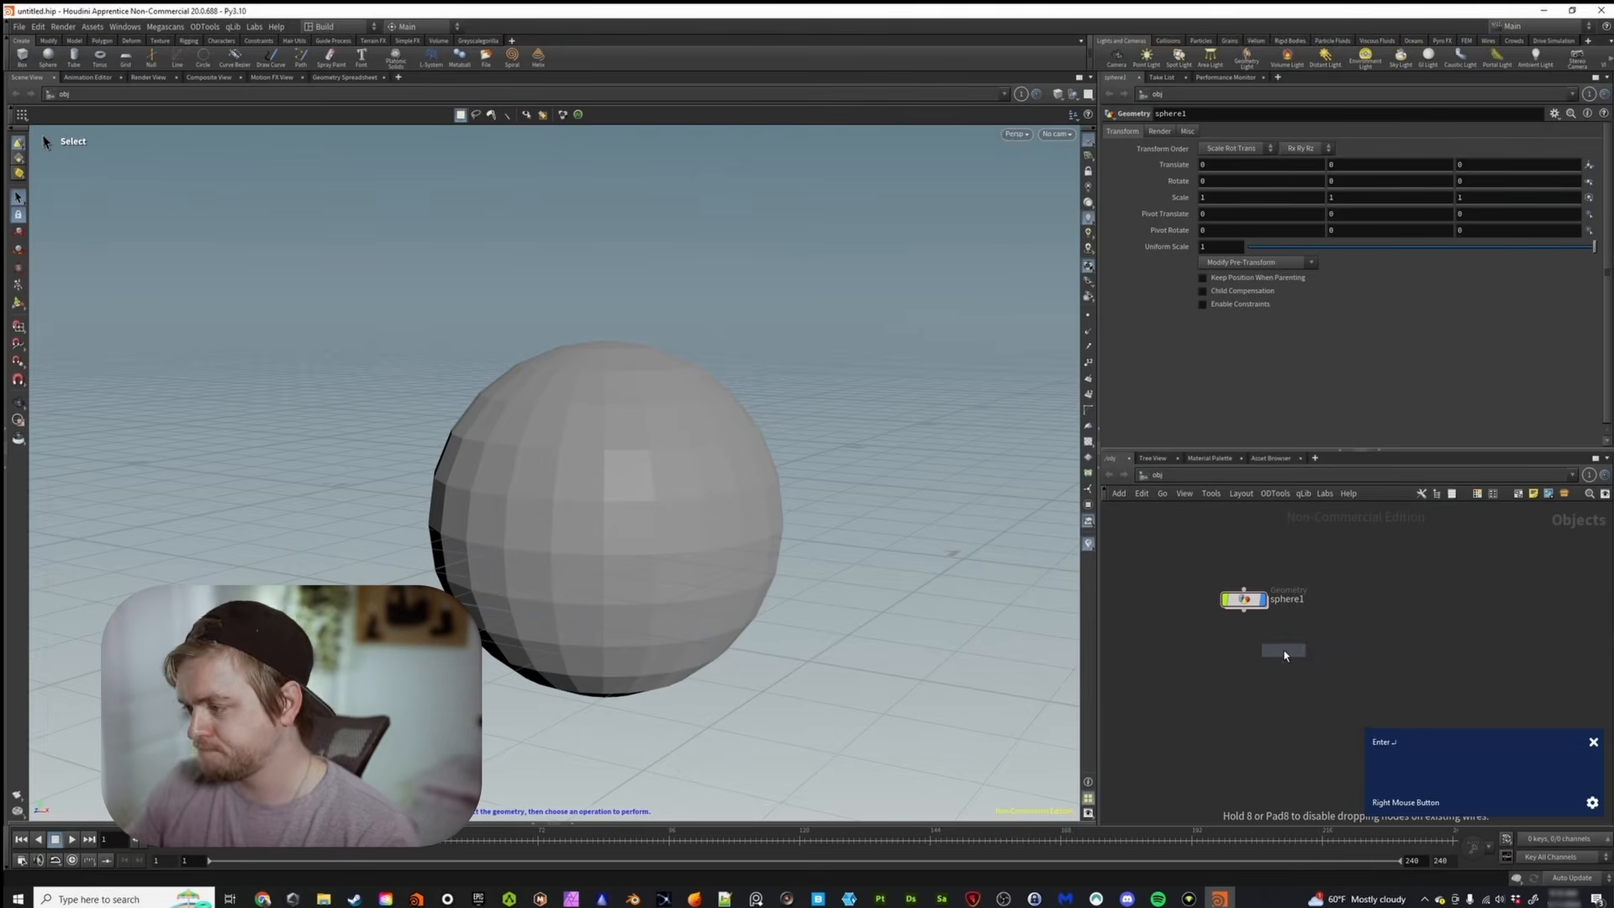
click(1373, 605)
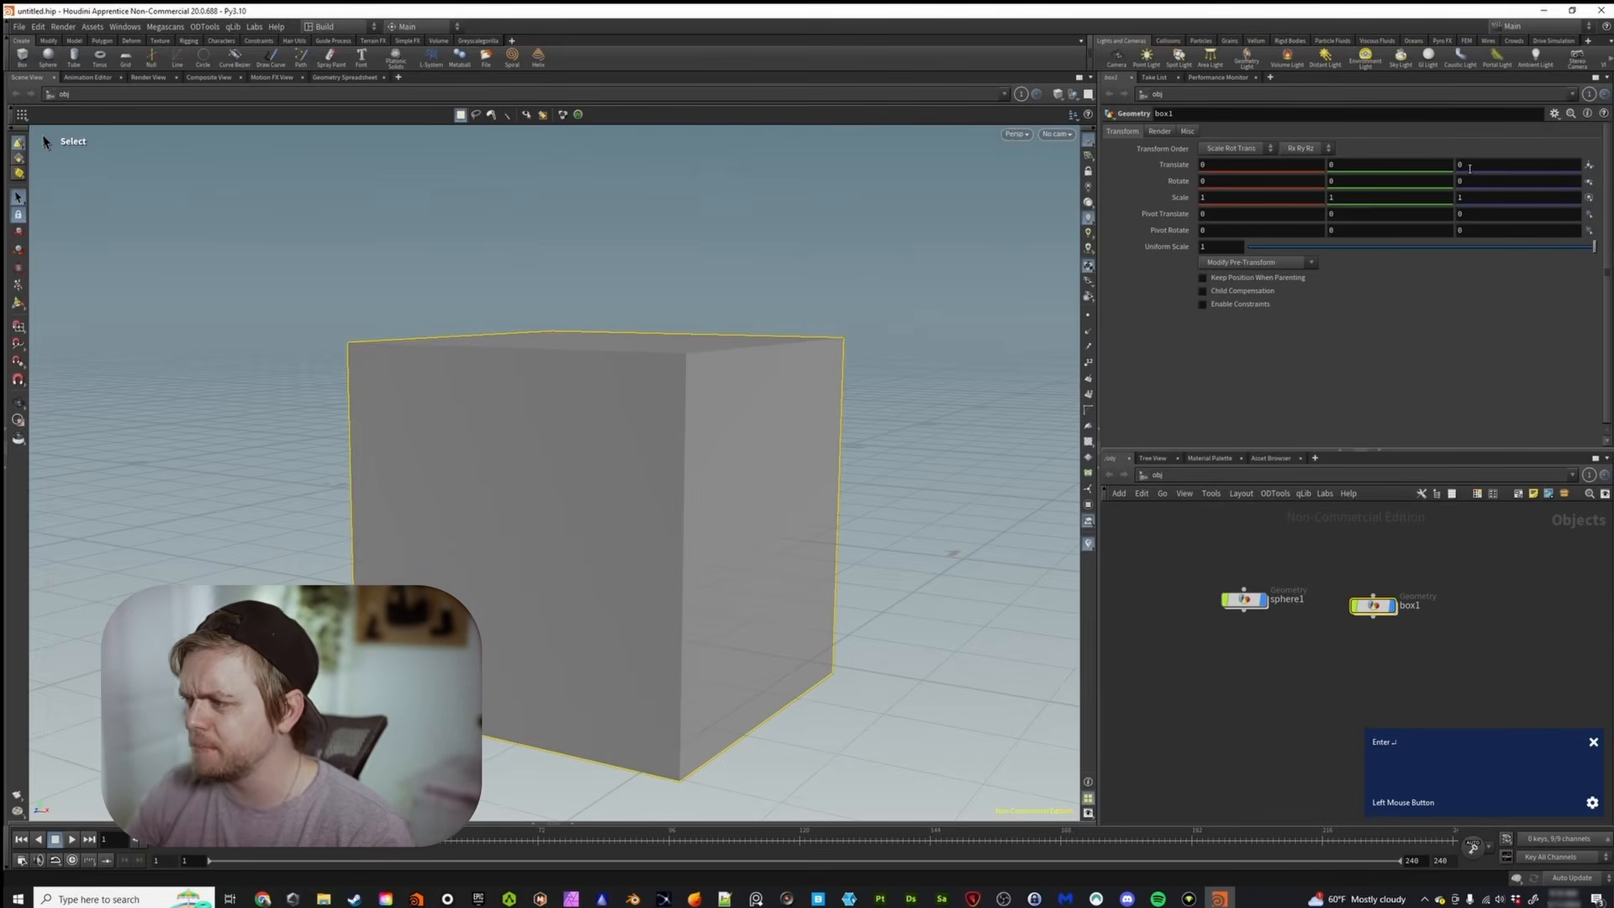
middle_drag(1470, 168, 1331, 169)
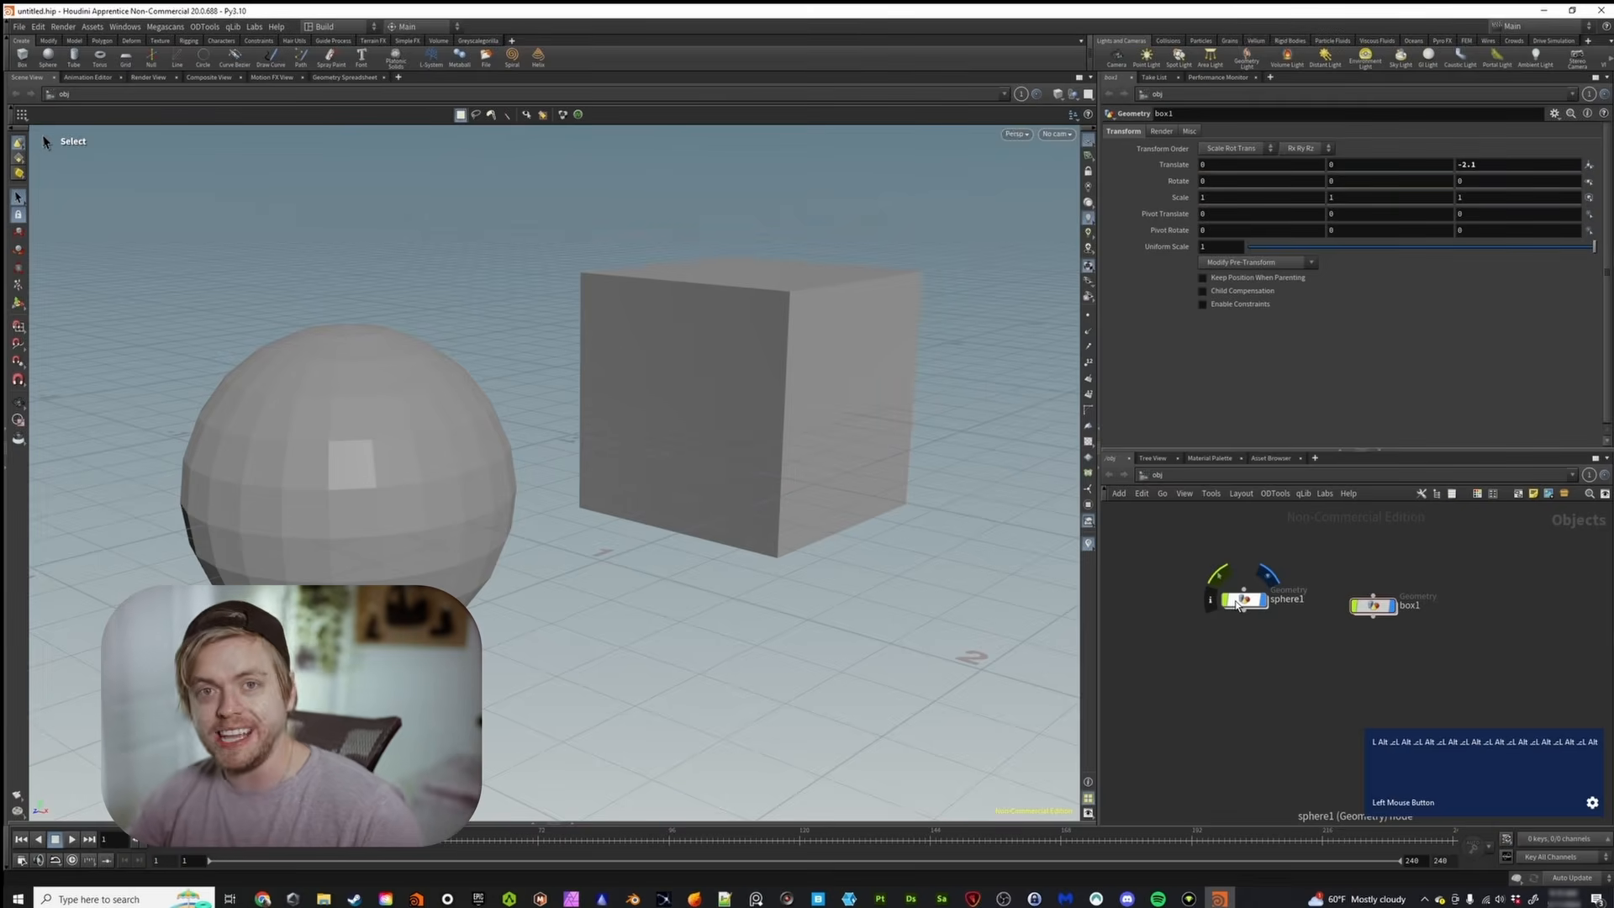
Enter sphere1's geometry network and set the viewport to Hide Other Objects
double_click(1241, 602)
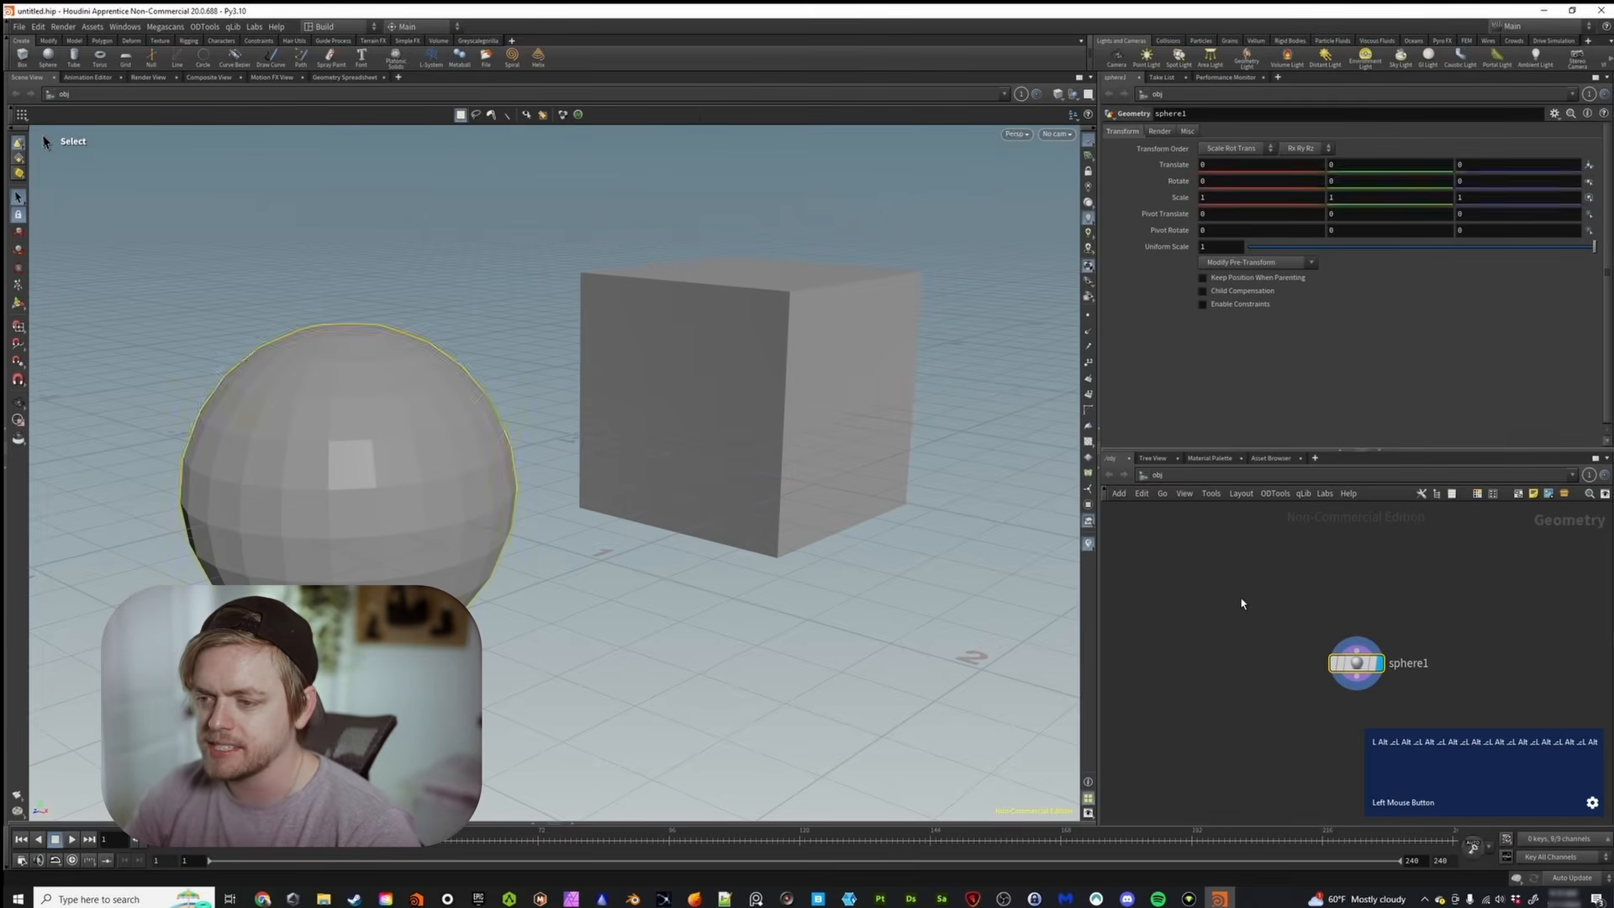
alt+right_drag(605, 442, 634, 402)
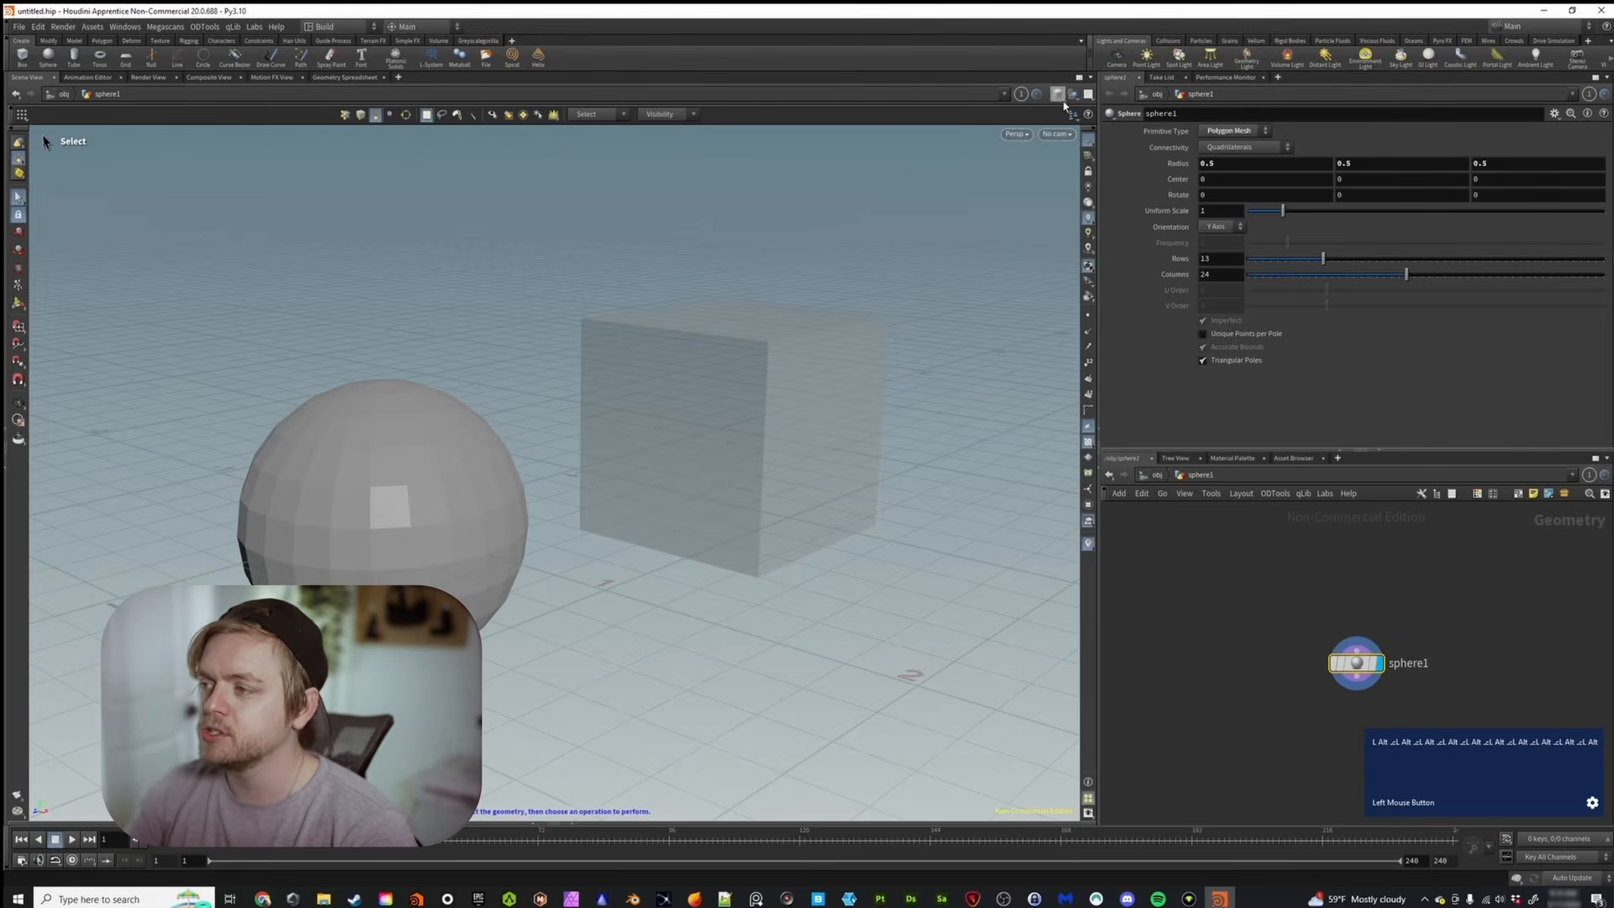
click(1073, 94)
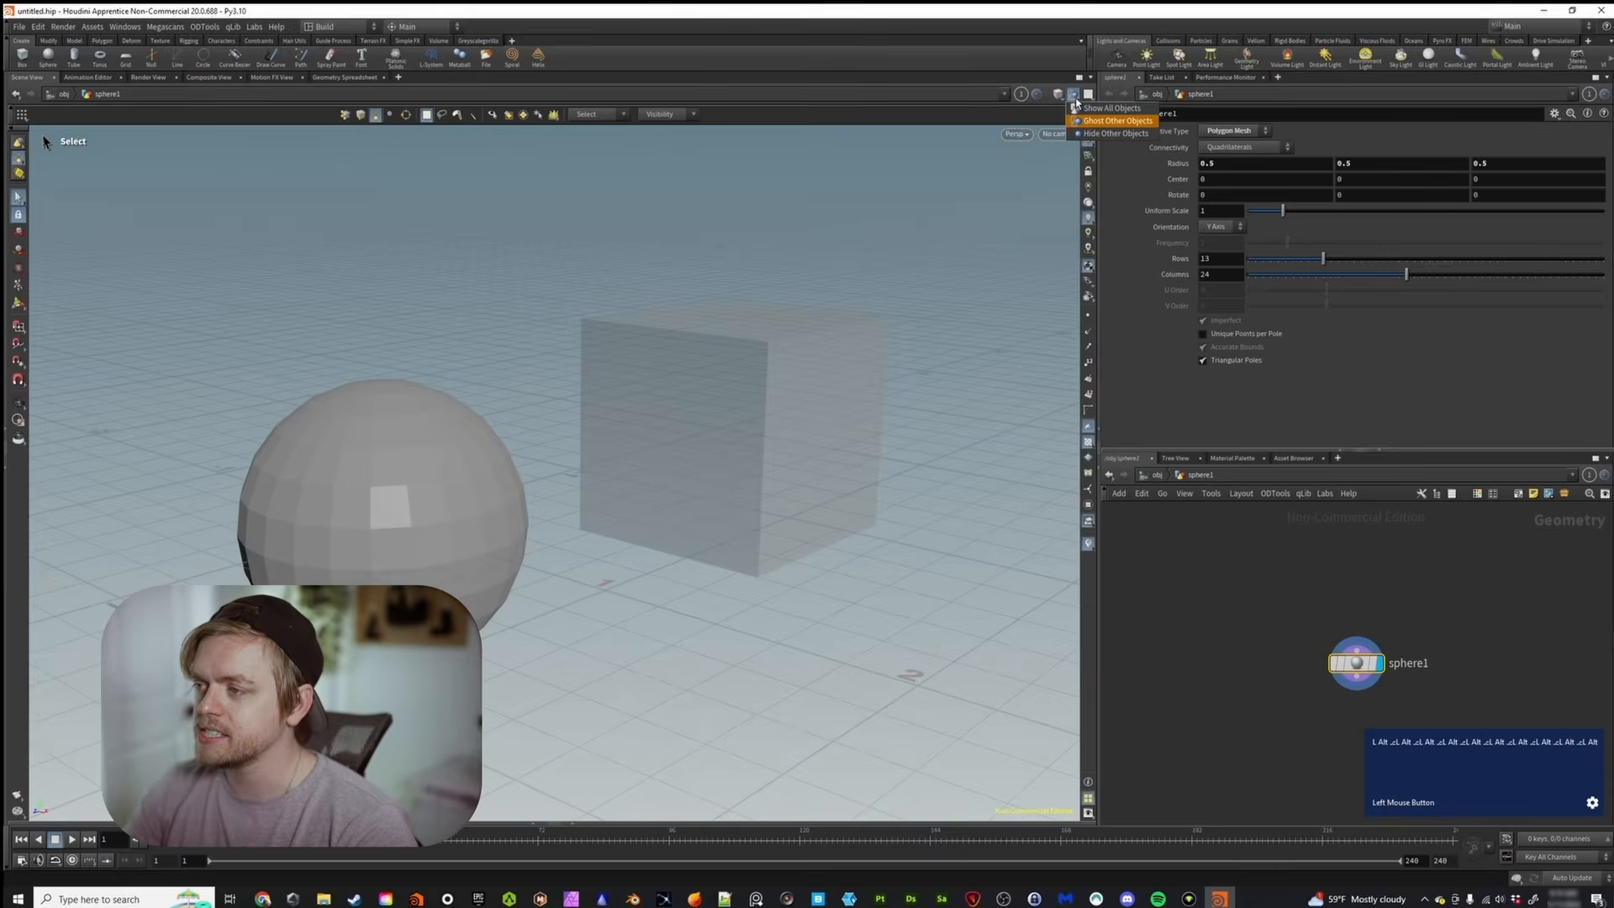
click(1115, 133)
alt+right_drag(479, 440, 502, 439)
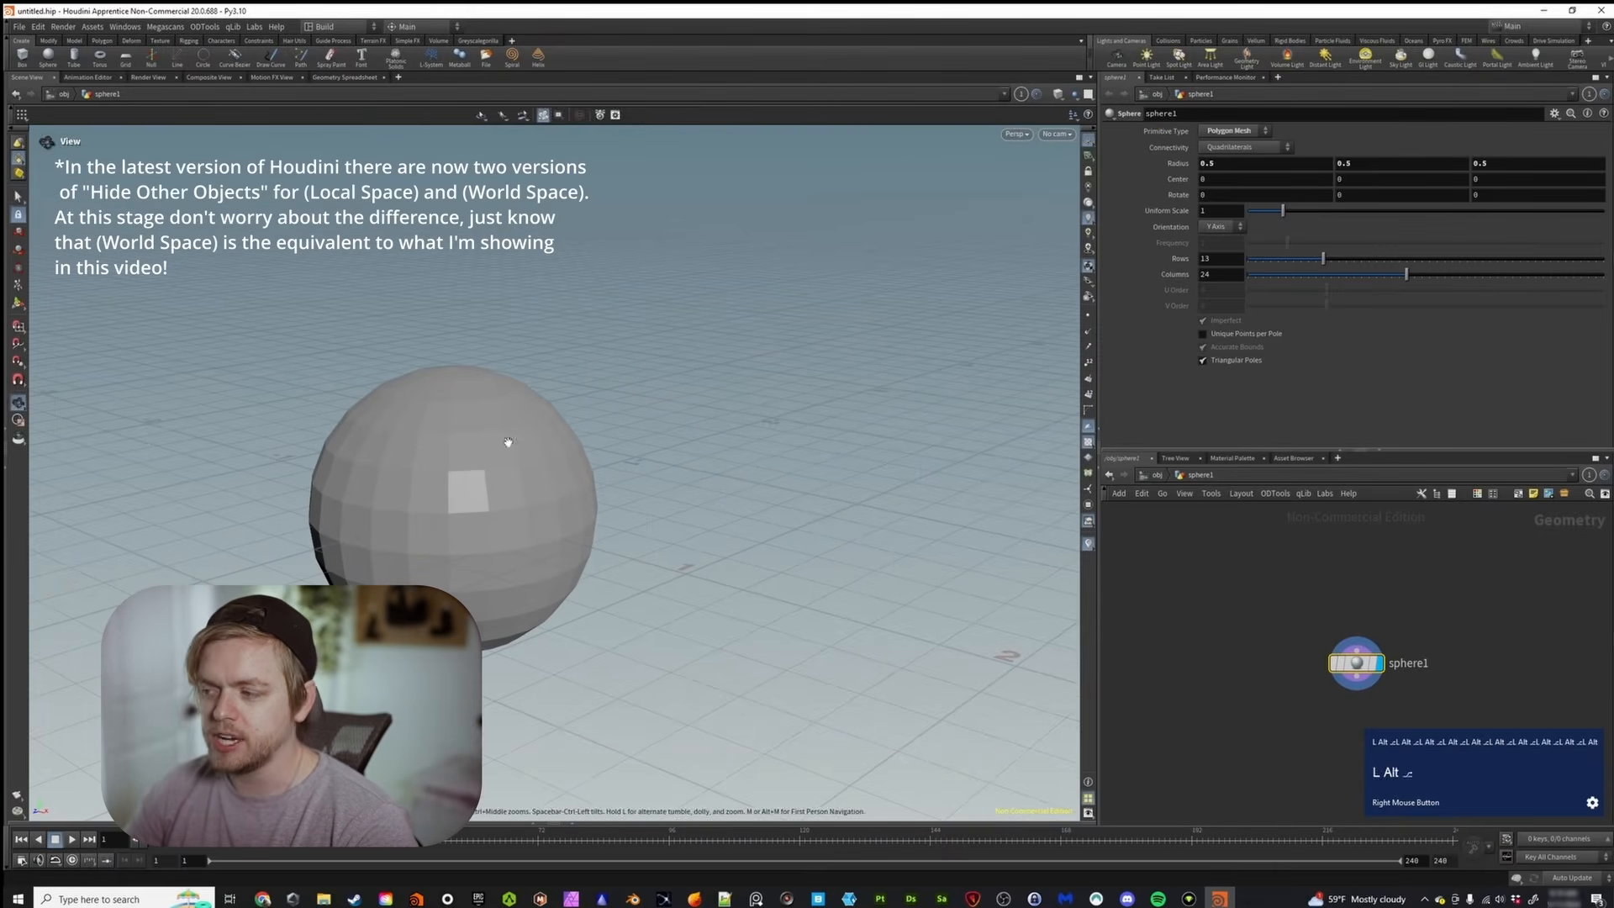
Go up to the object level, enter box1's geometry network and set the viewport to Show All Objects
click(1157, 475)
click(1279, 707)
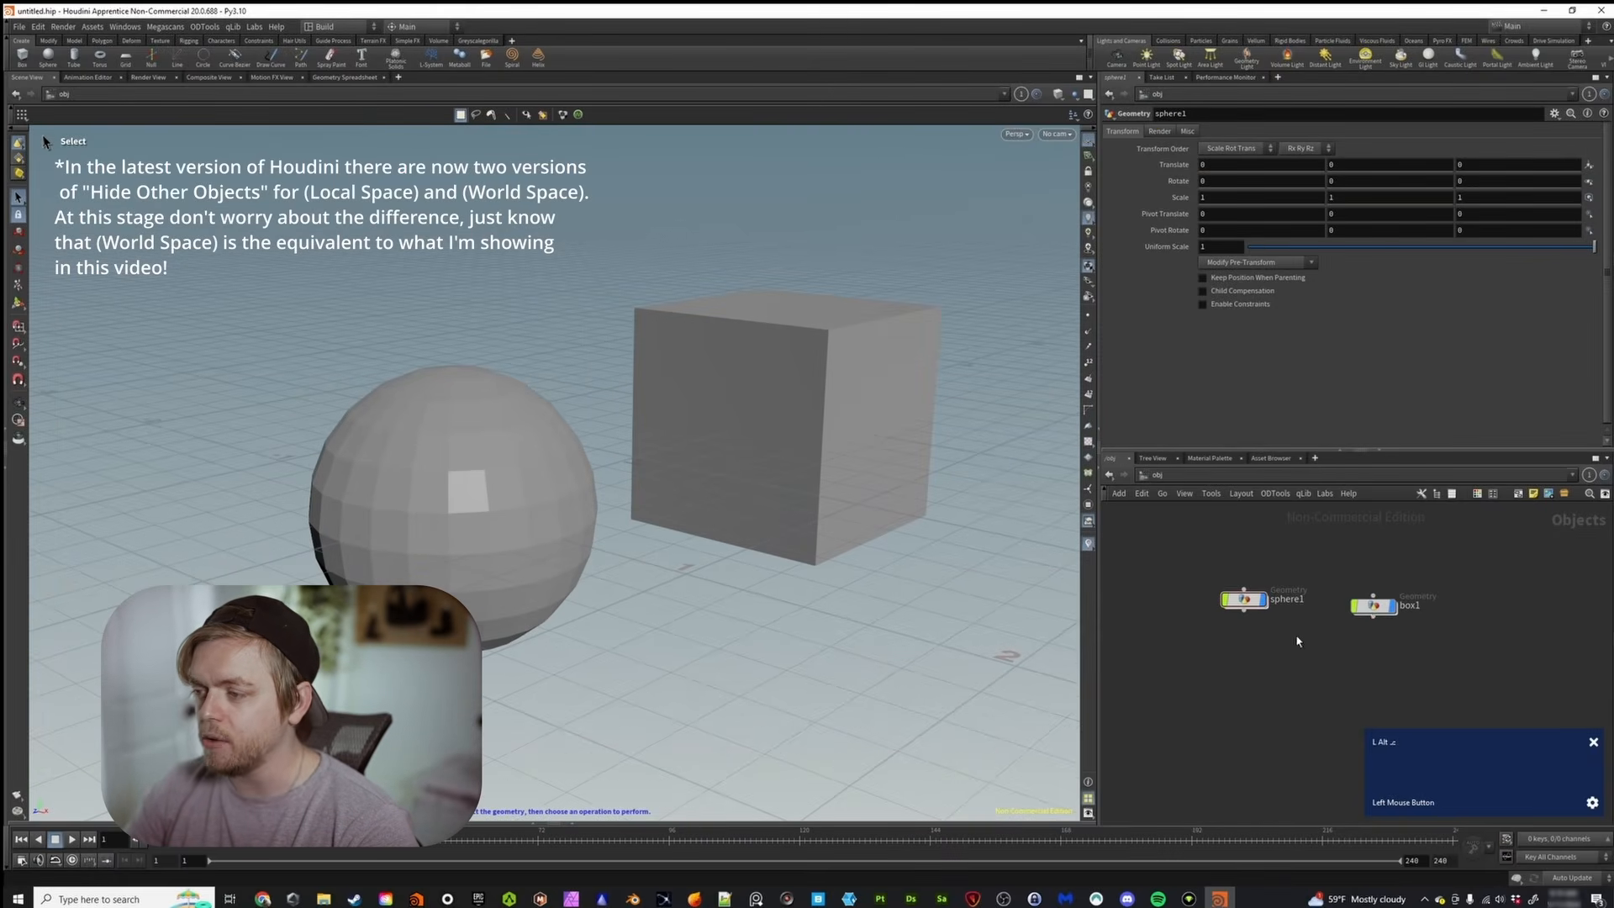
double_click(1376, 607)
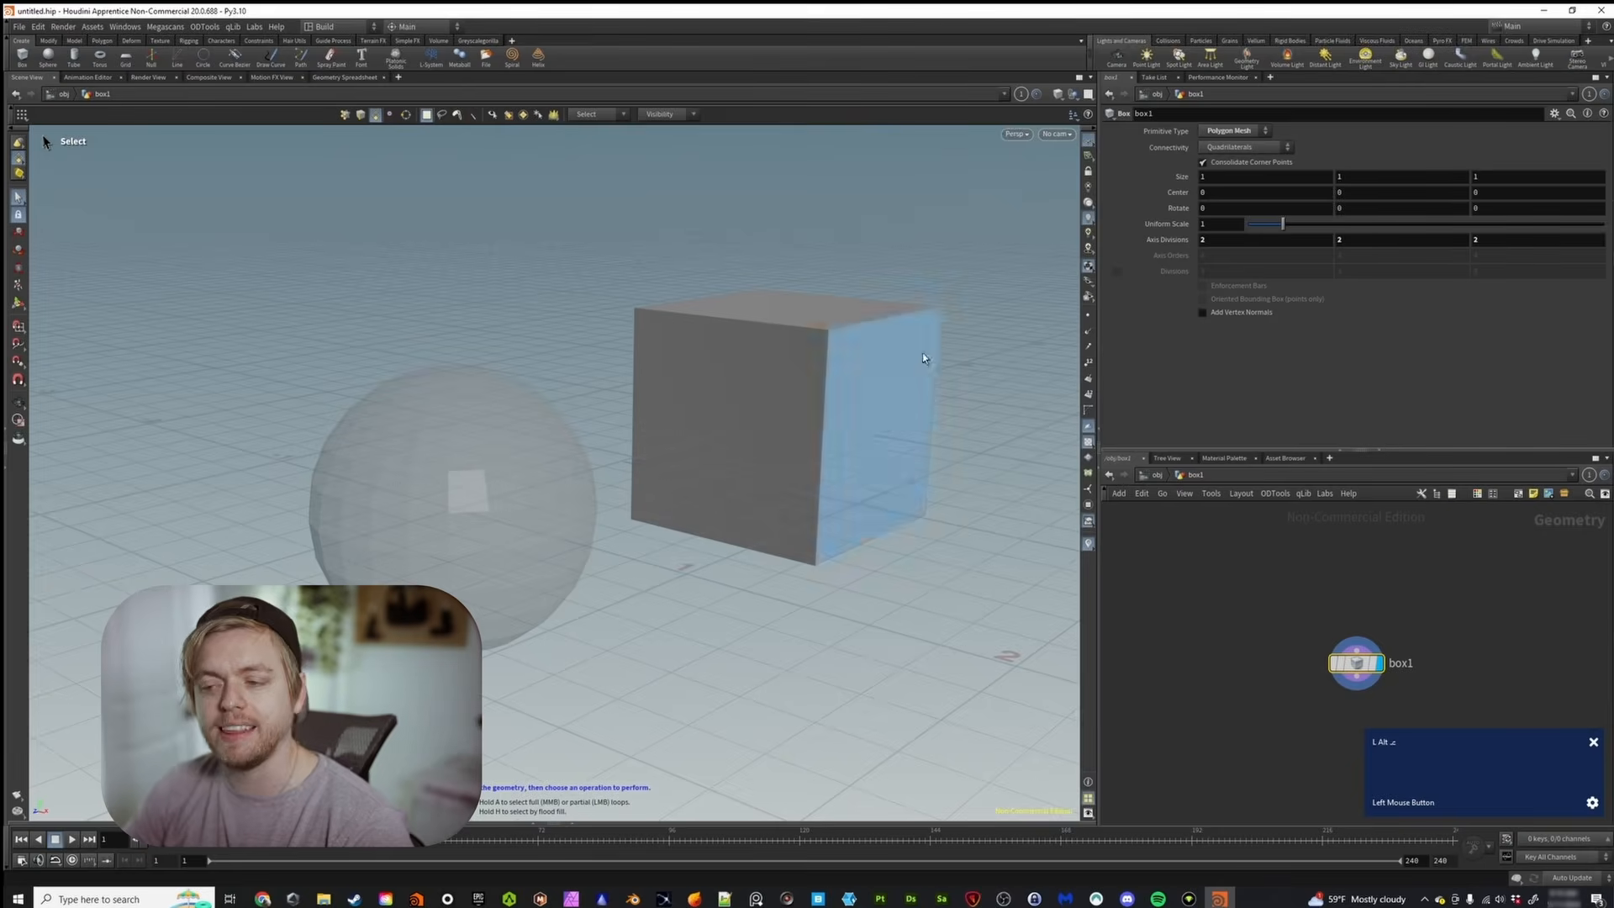
click(1072, 94)
click(1108, 108)
key(alt)
alt+drag(683, 430, 679, 380)
alt+middle_drag(679, 380, 669, 383)
alt+right_drag(669, 383, 698, 391)
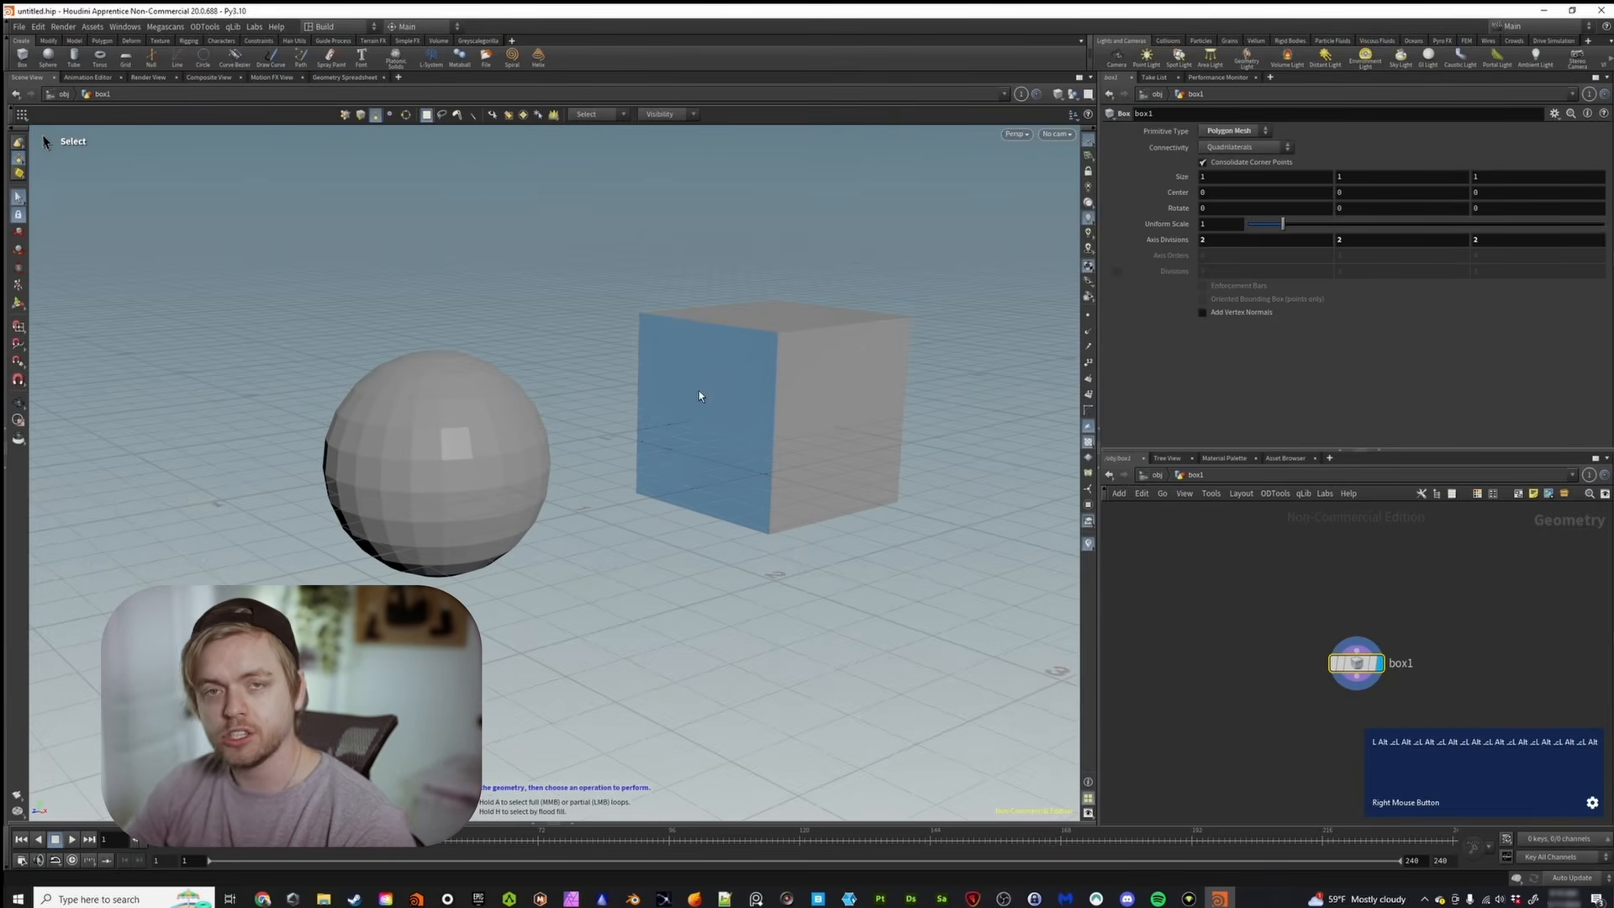
click(1400, 603)
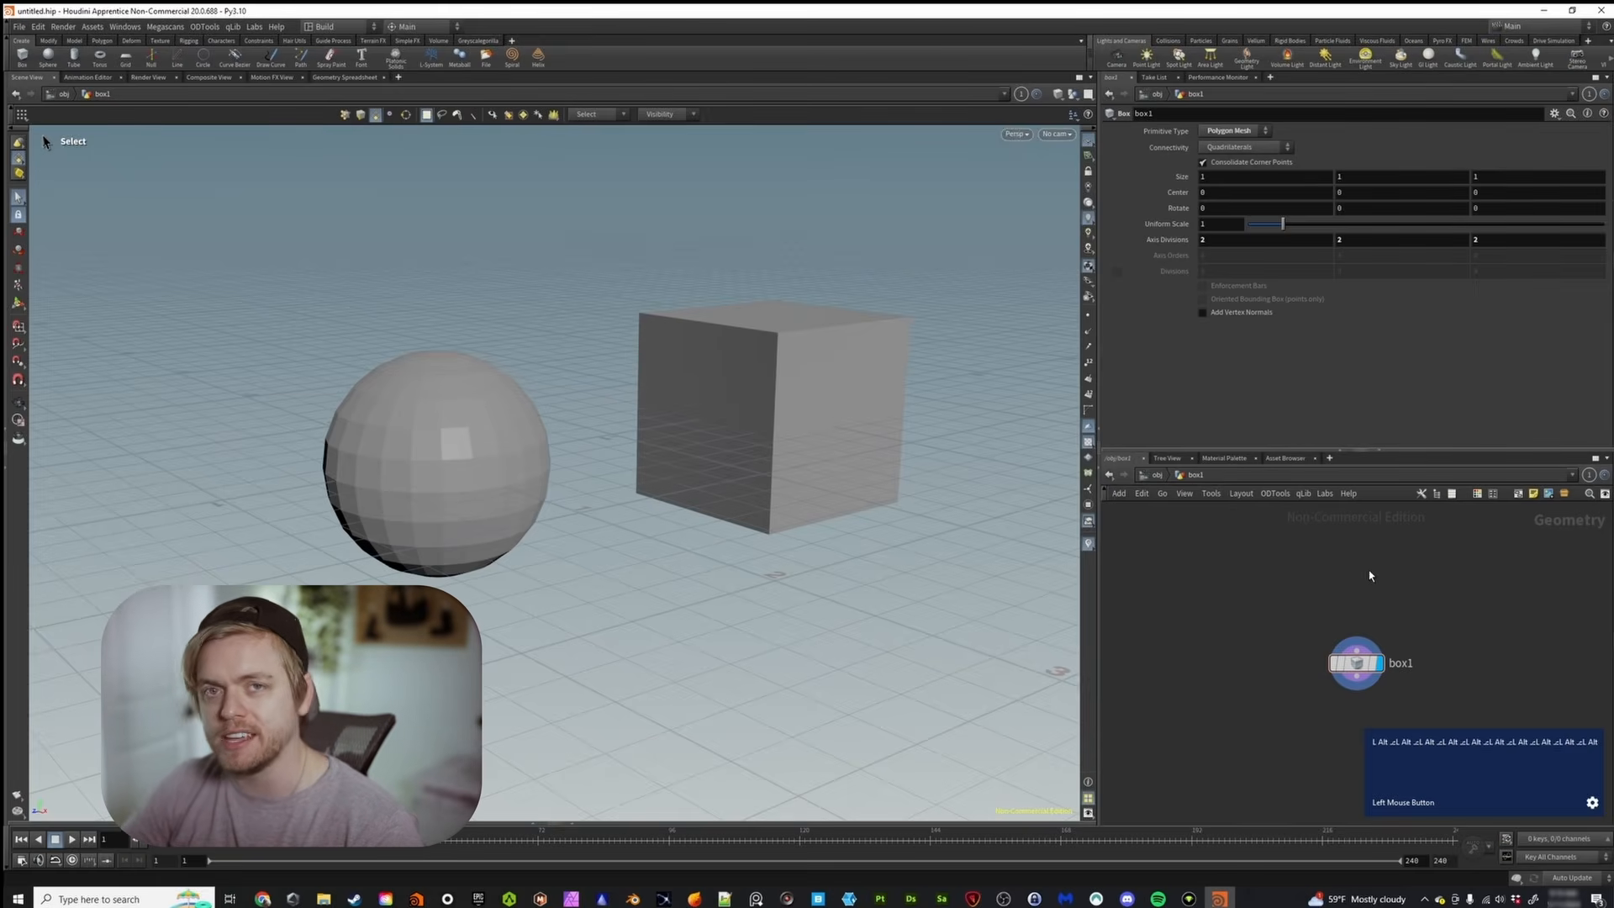
Return to the object level, change the viewport layout to Two Views Side by Side and deselect the box
click(1159, 475)
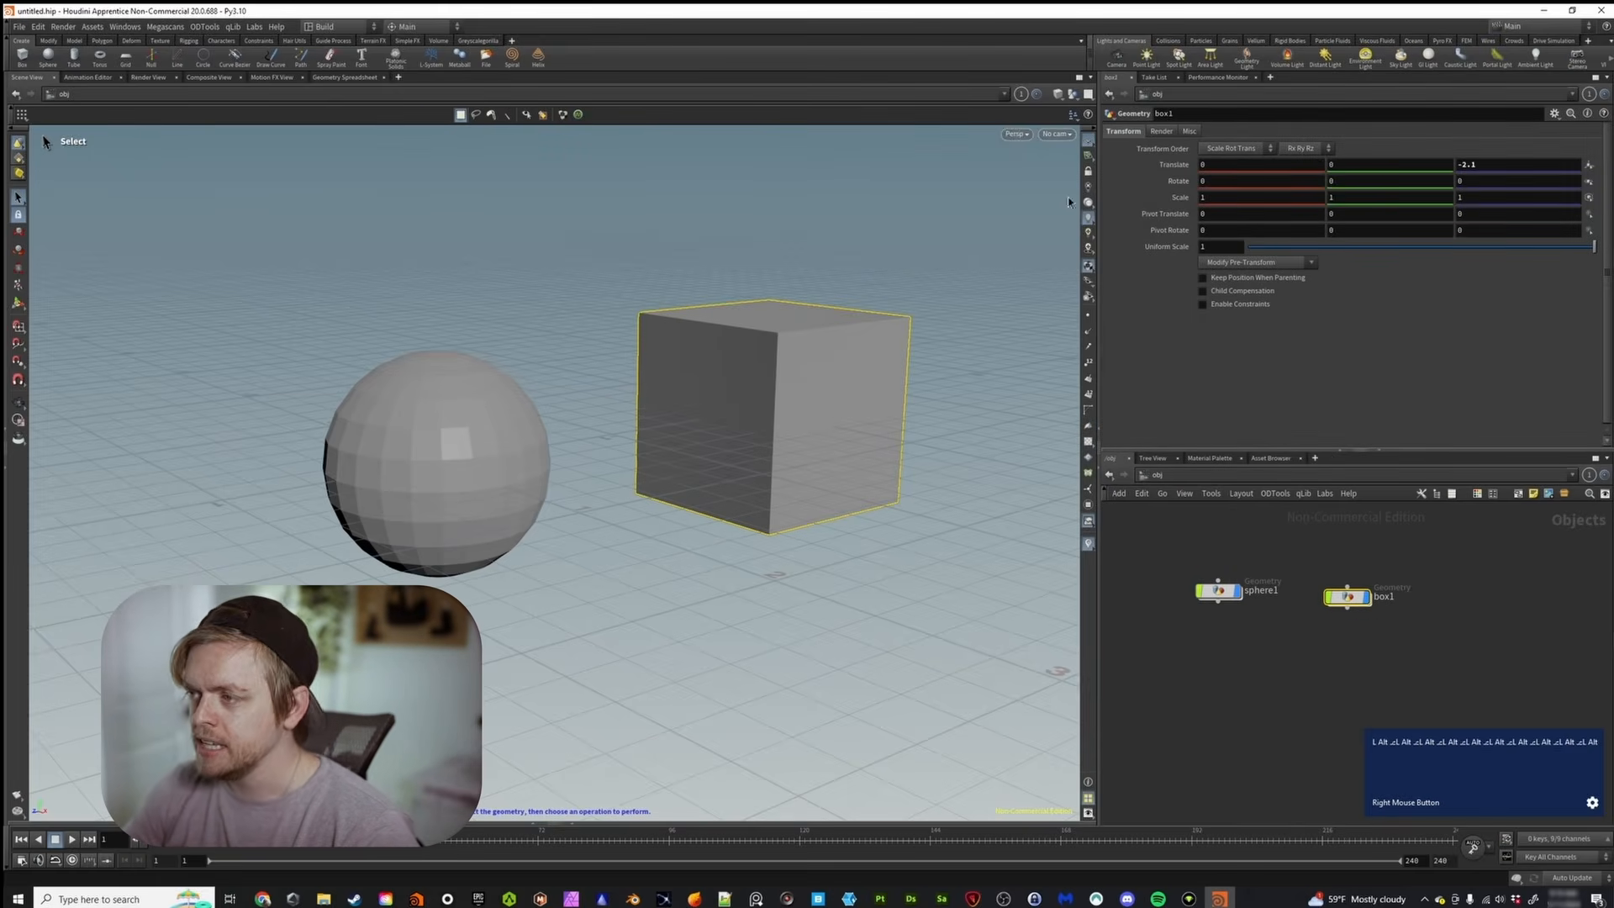
click(1088, 94)
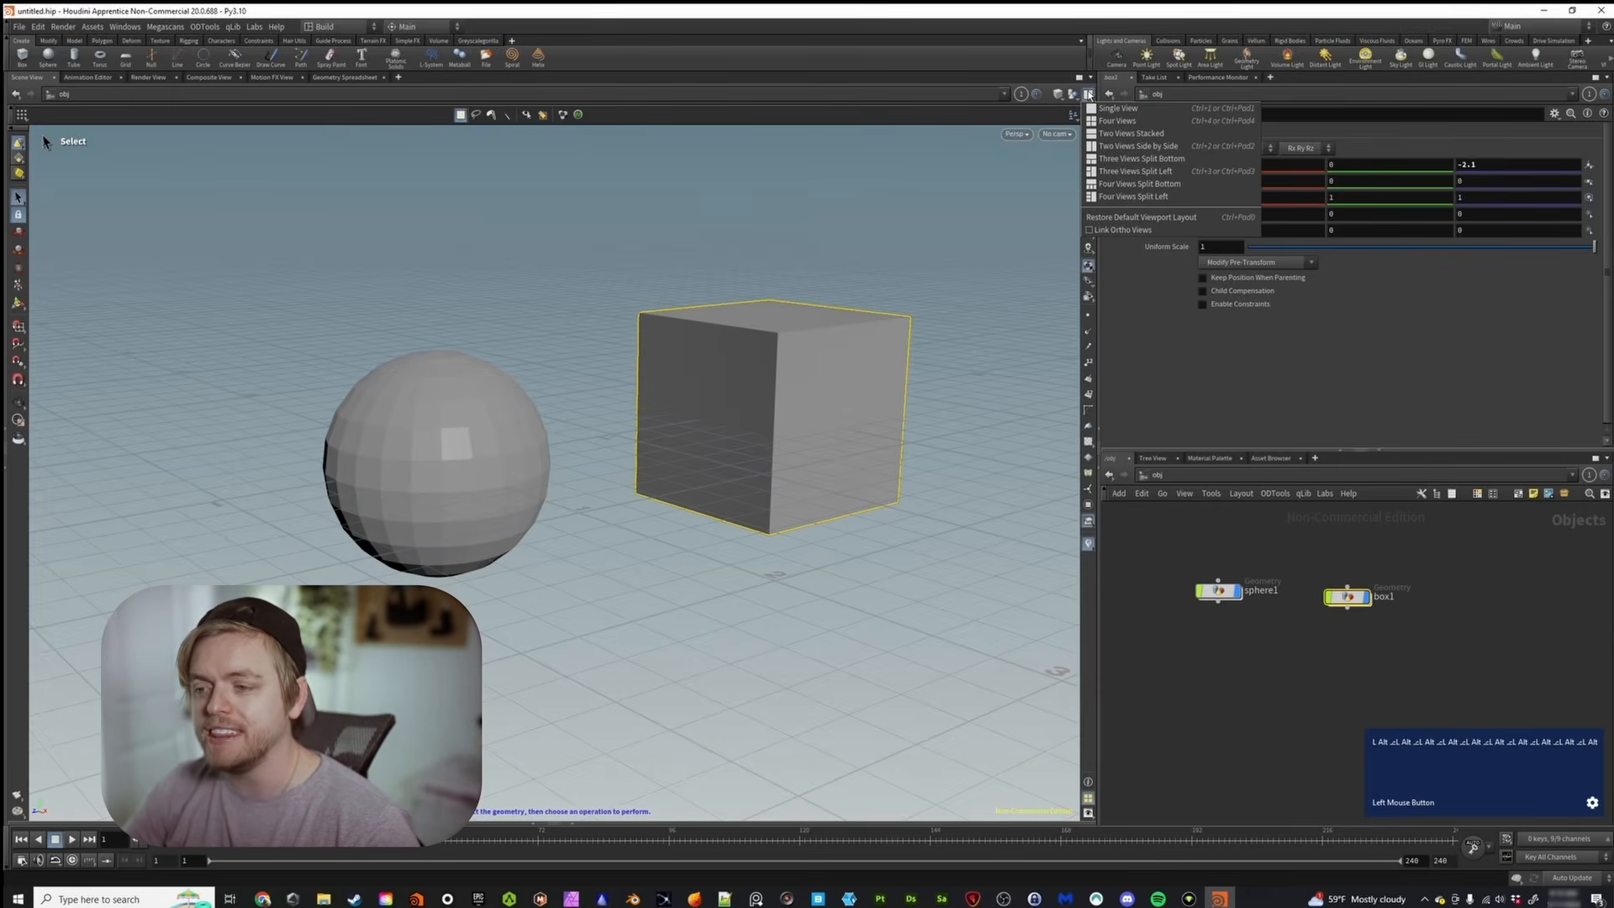
click(1088, 95)
alt+drag(609, 386, 618, 408)
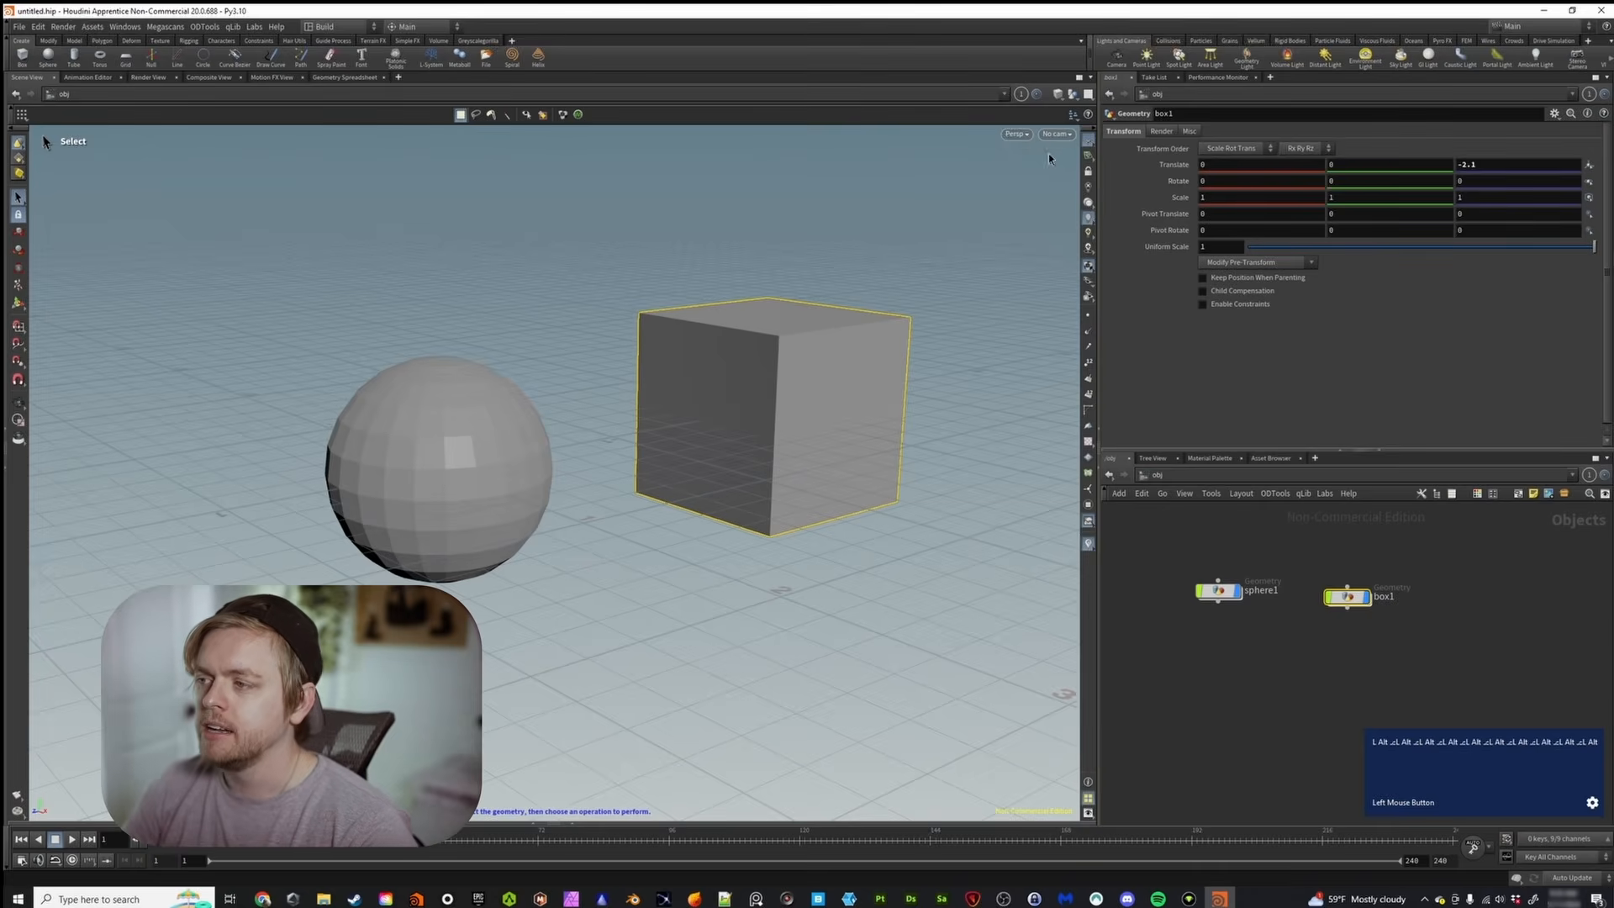
click(1088, 94)
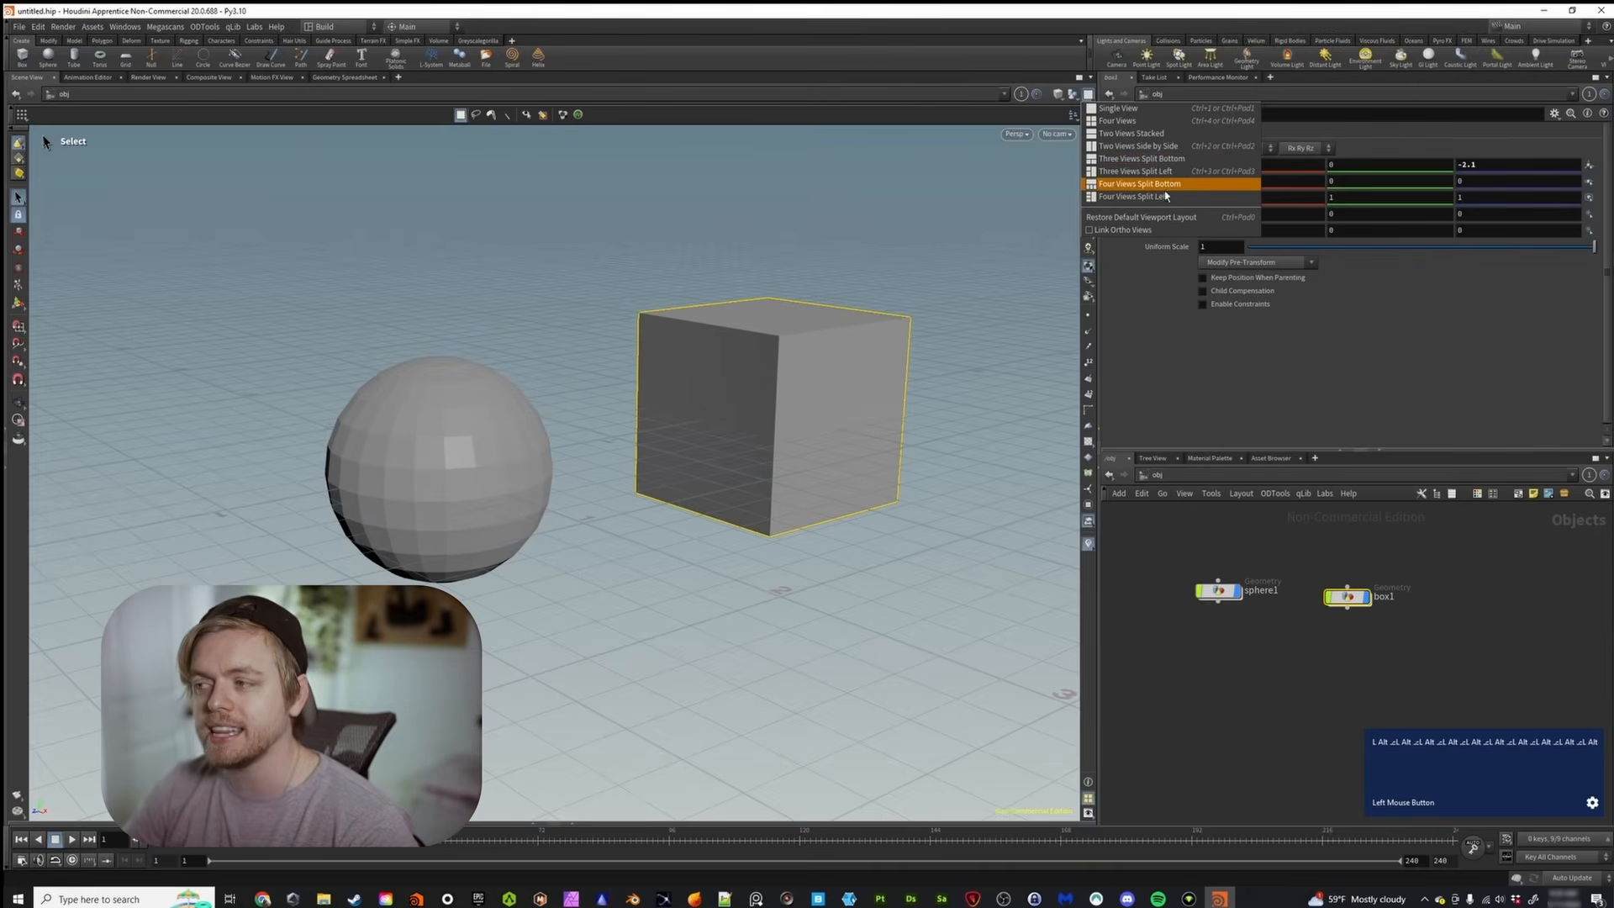
click(1152, 148)
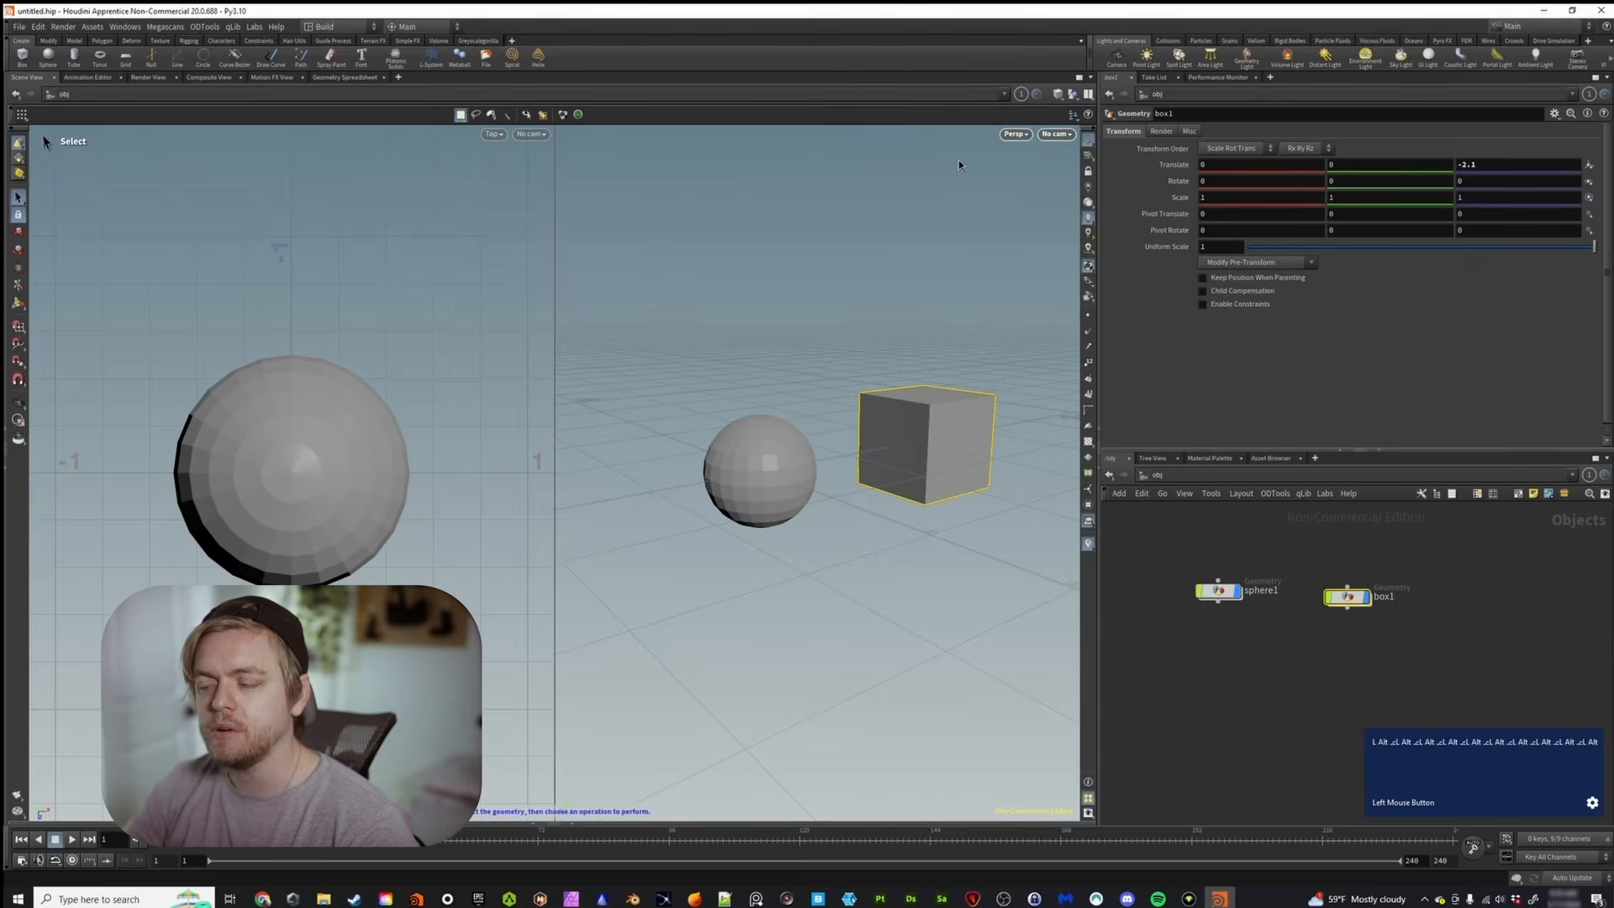
click(738, 216)
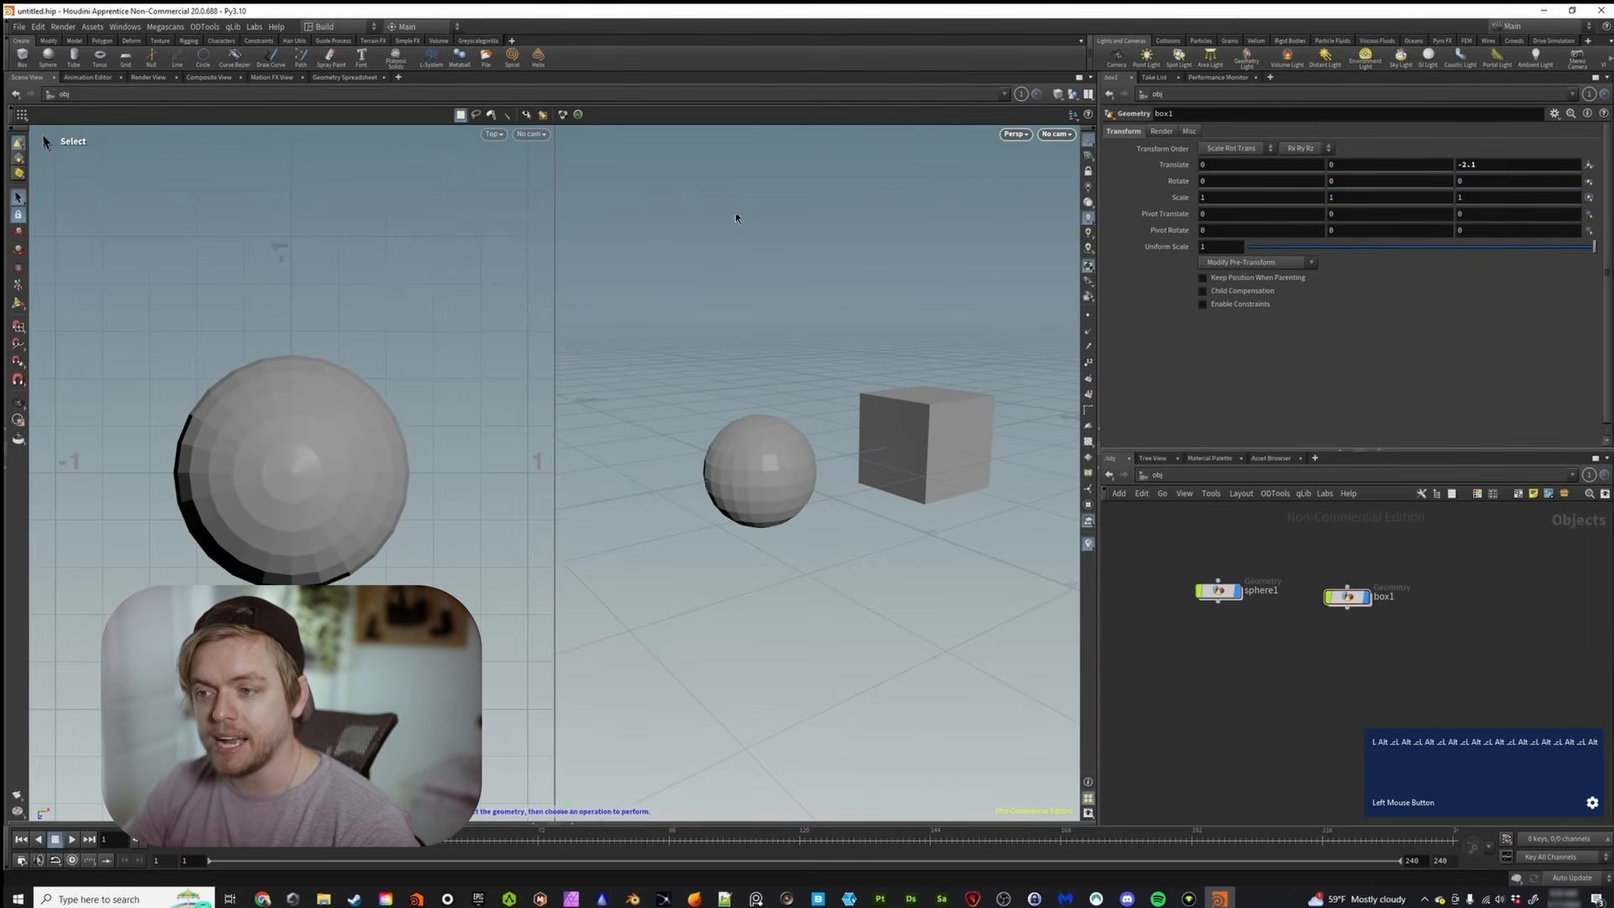
Cycle the Top view through Bottom, UV and Right to Perspective, and orbit both perspective views independently
key(space)
key(space+2)
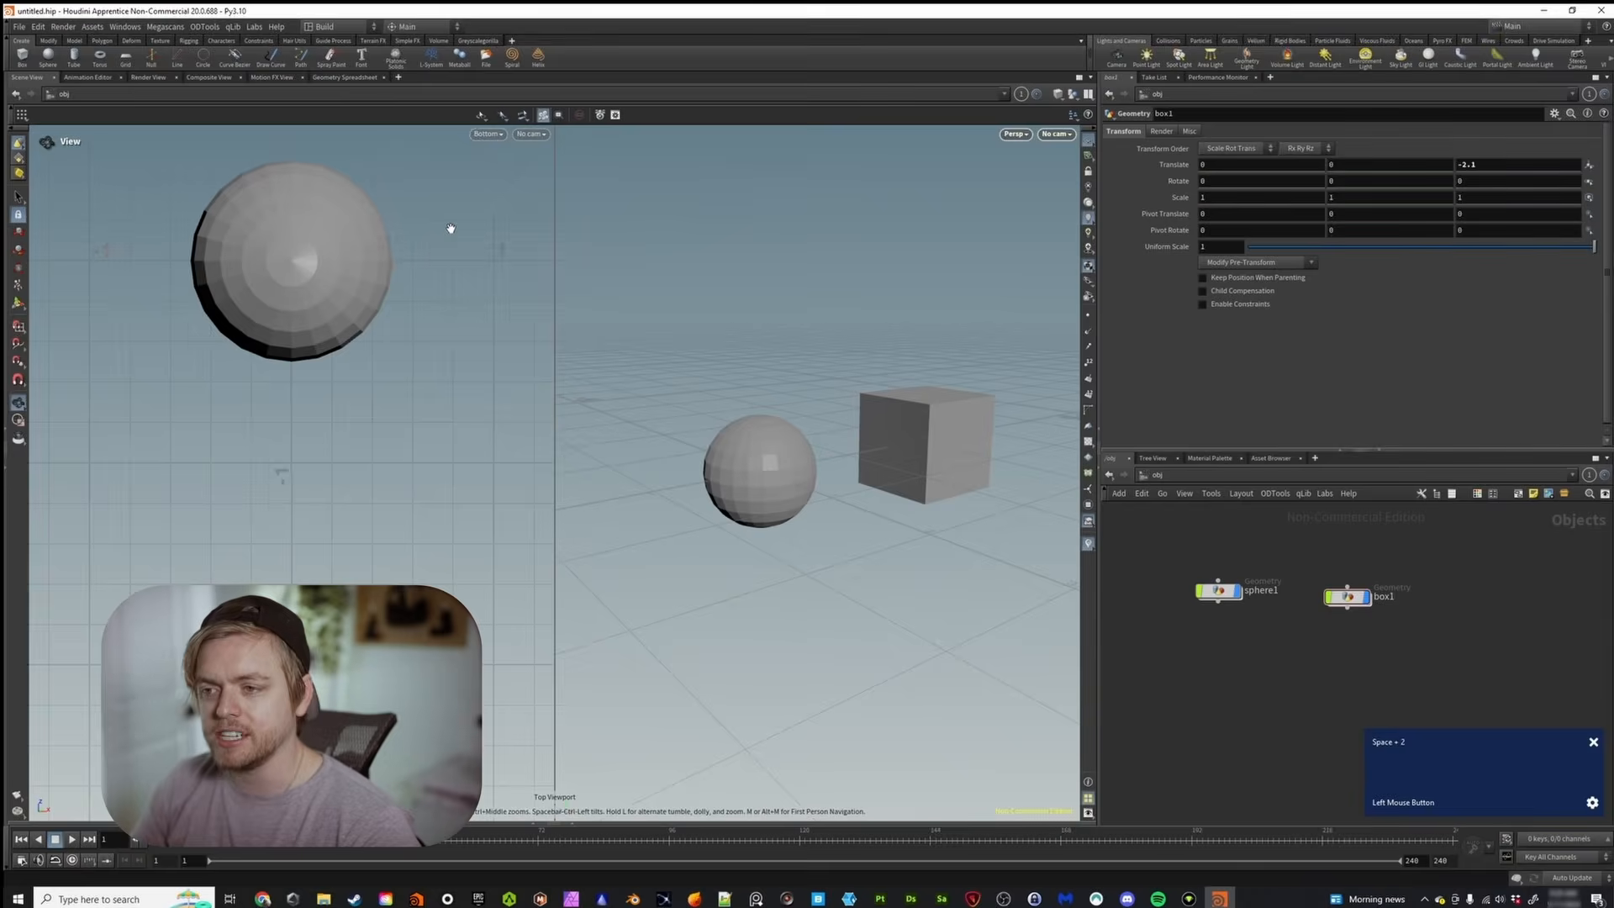
key(space+5)
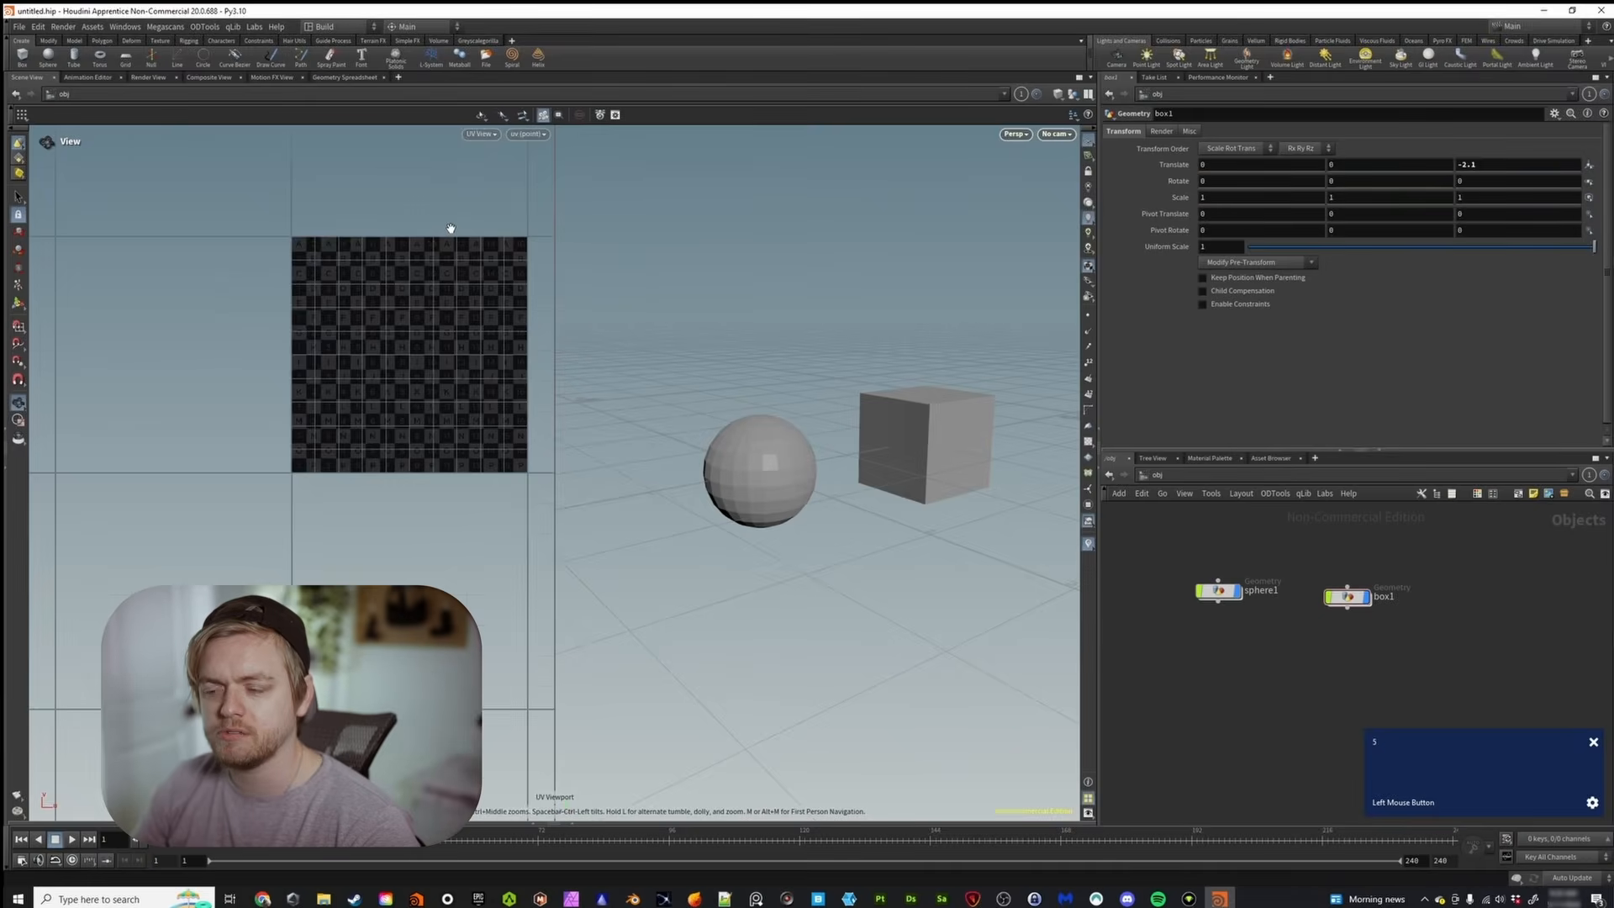
key(space+4)
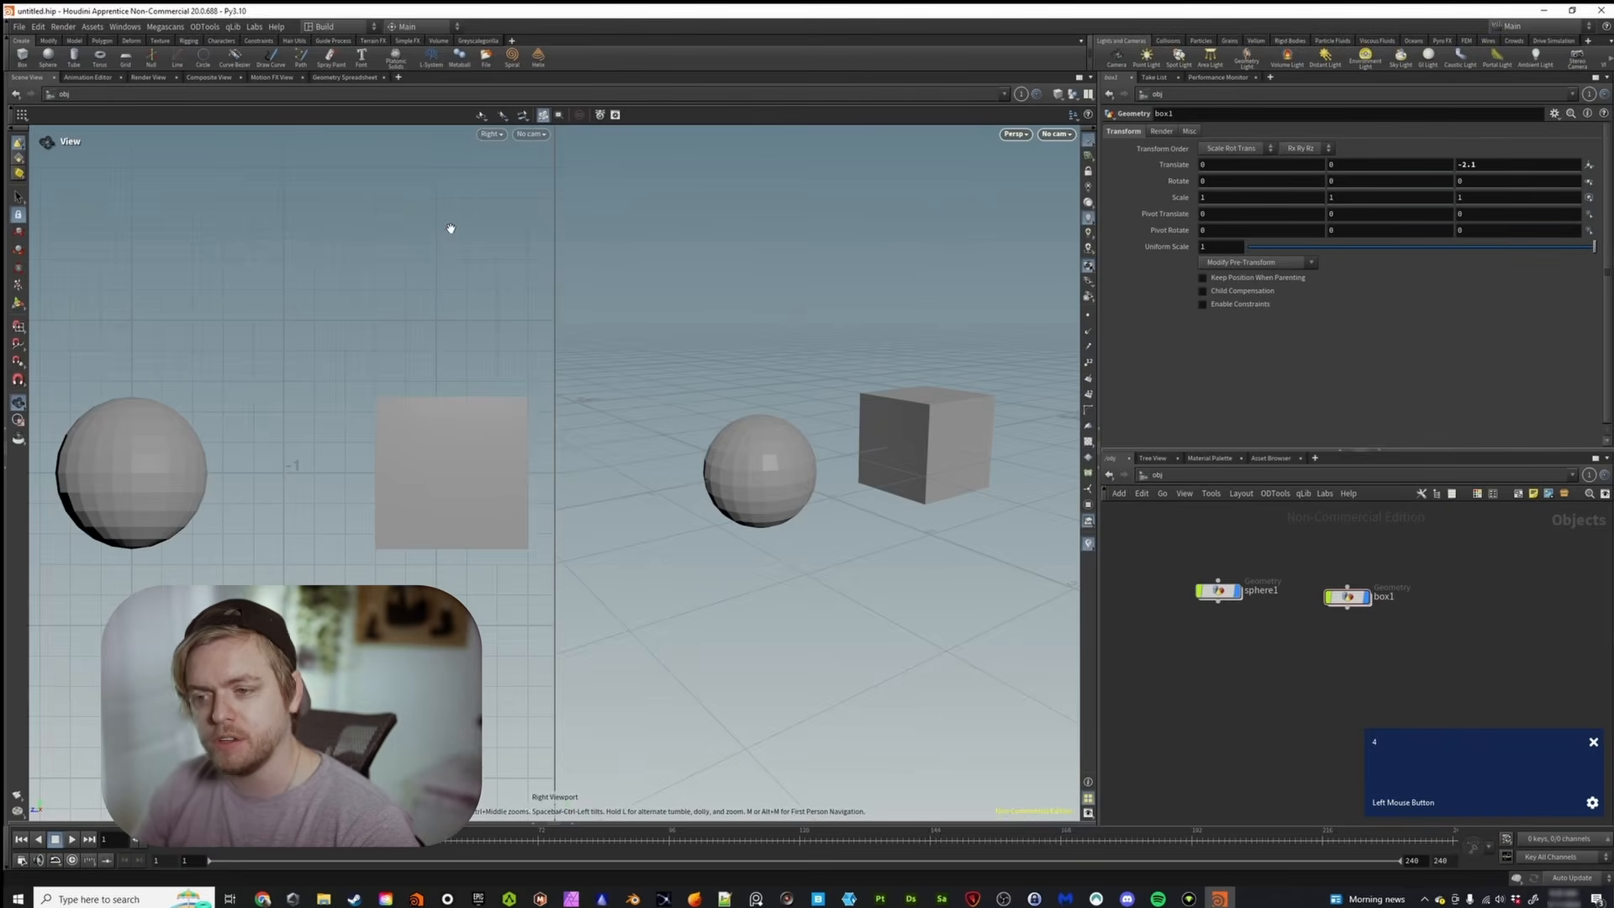
key(space+1)
alt+drag(843, 501, 936, 501)
alt+right_drag(936, 501, 933, 499)
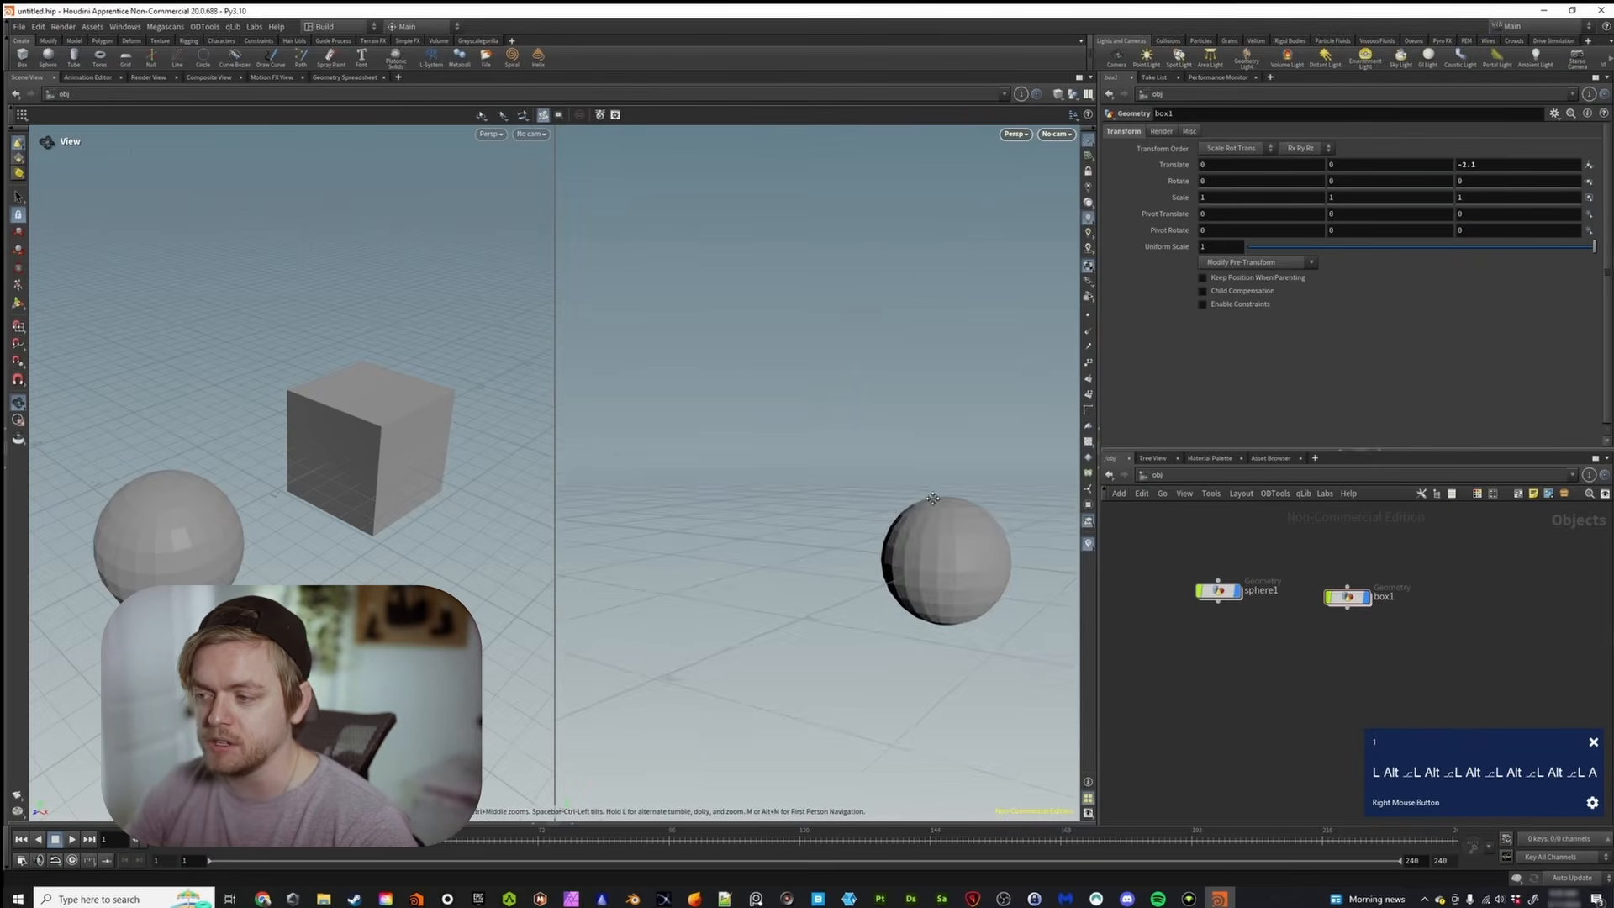
alt+drag(932, 498, 698, 418)
alt+drag(363, 474, 390, 471)
alt+right_drag(389, 472, 353, 458)
alt+drag(353, 458, 333, 454)
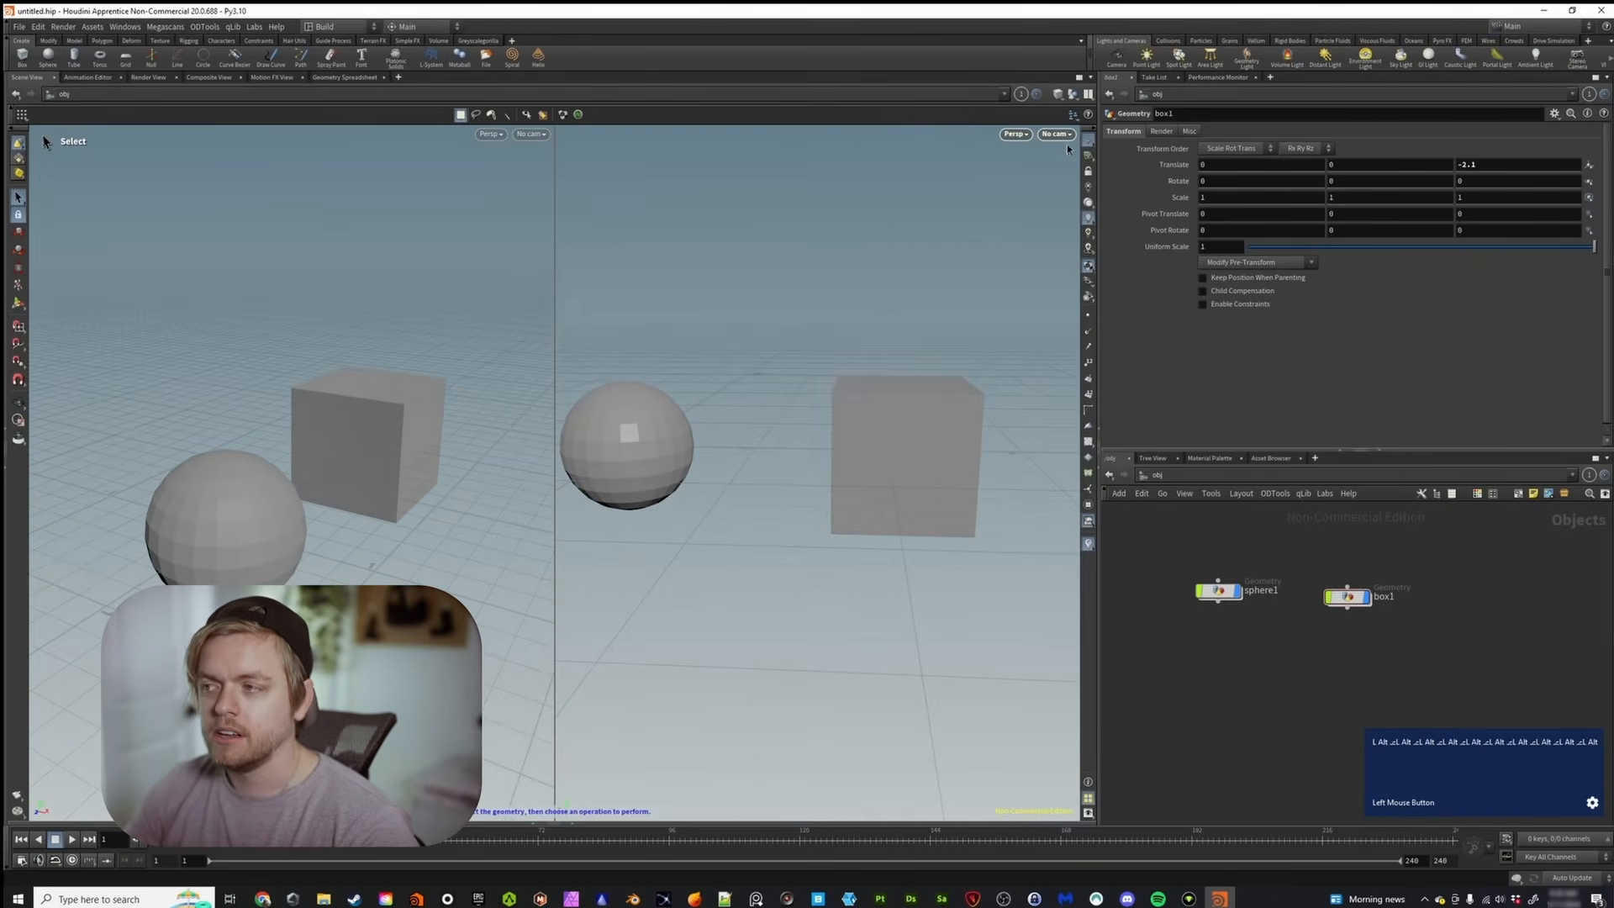
Change the layout to Four Views Split Left and set the three small views to Front, Top and Left
click(1088, 94)
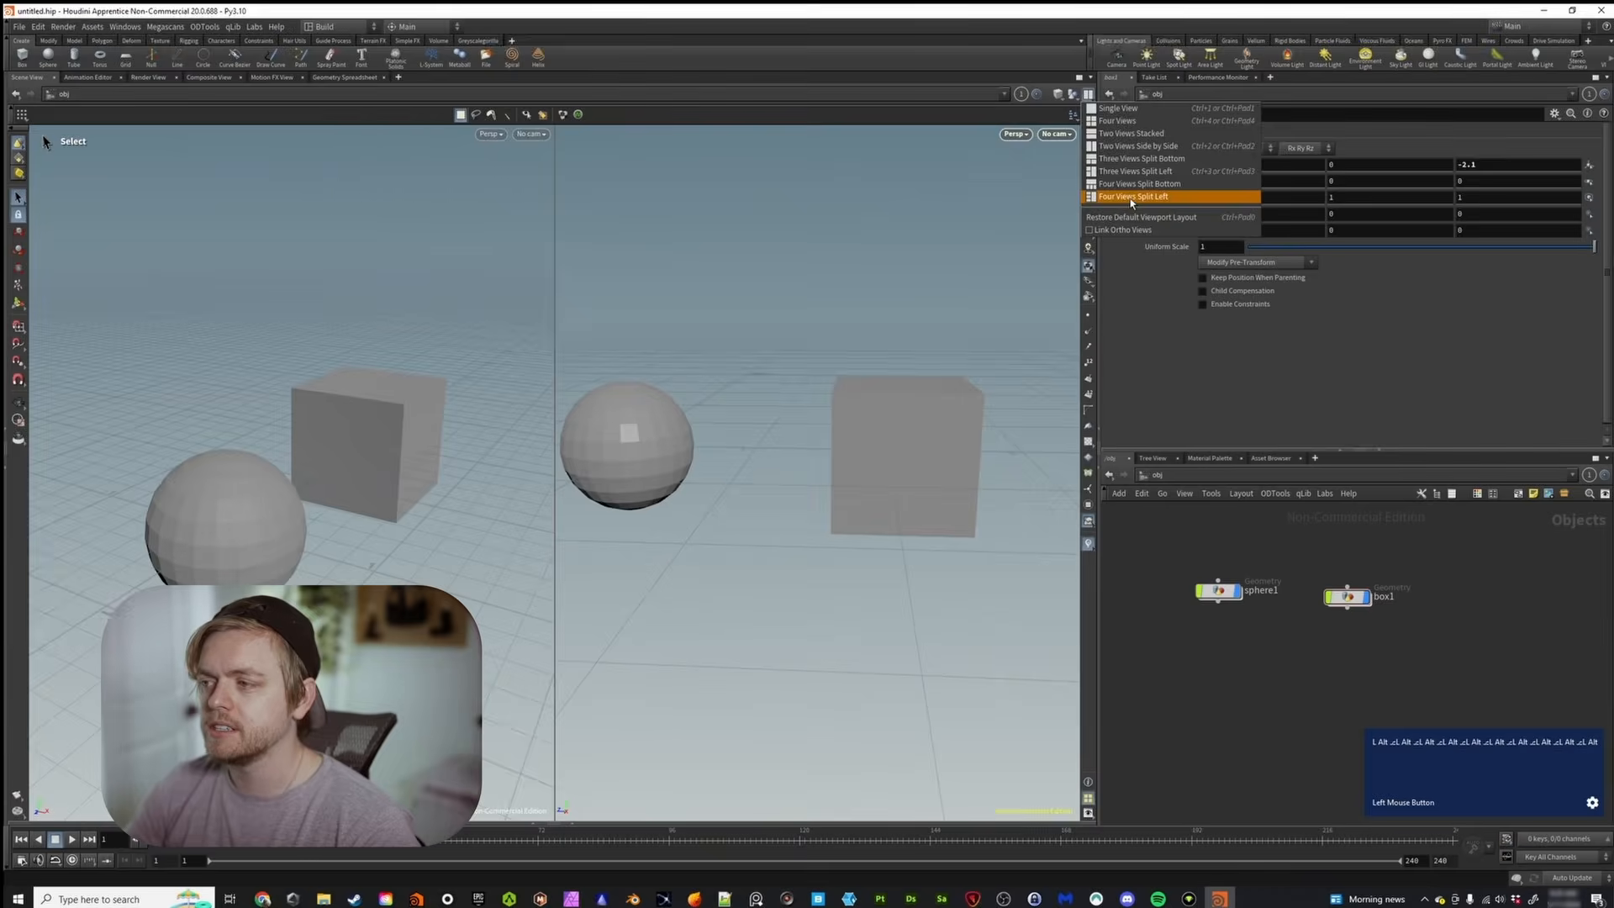
click(1131, 199)
click(275, 215)
key(space+3)
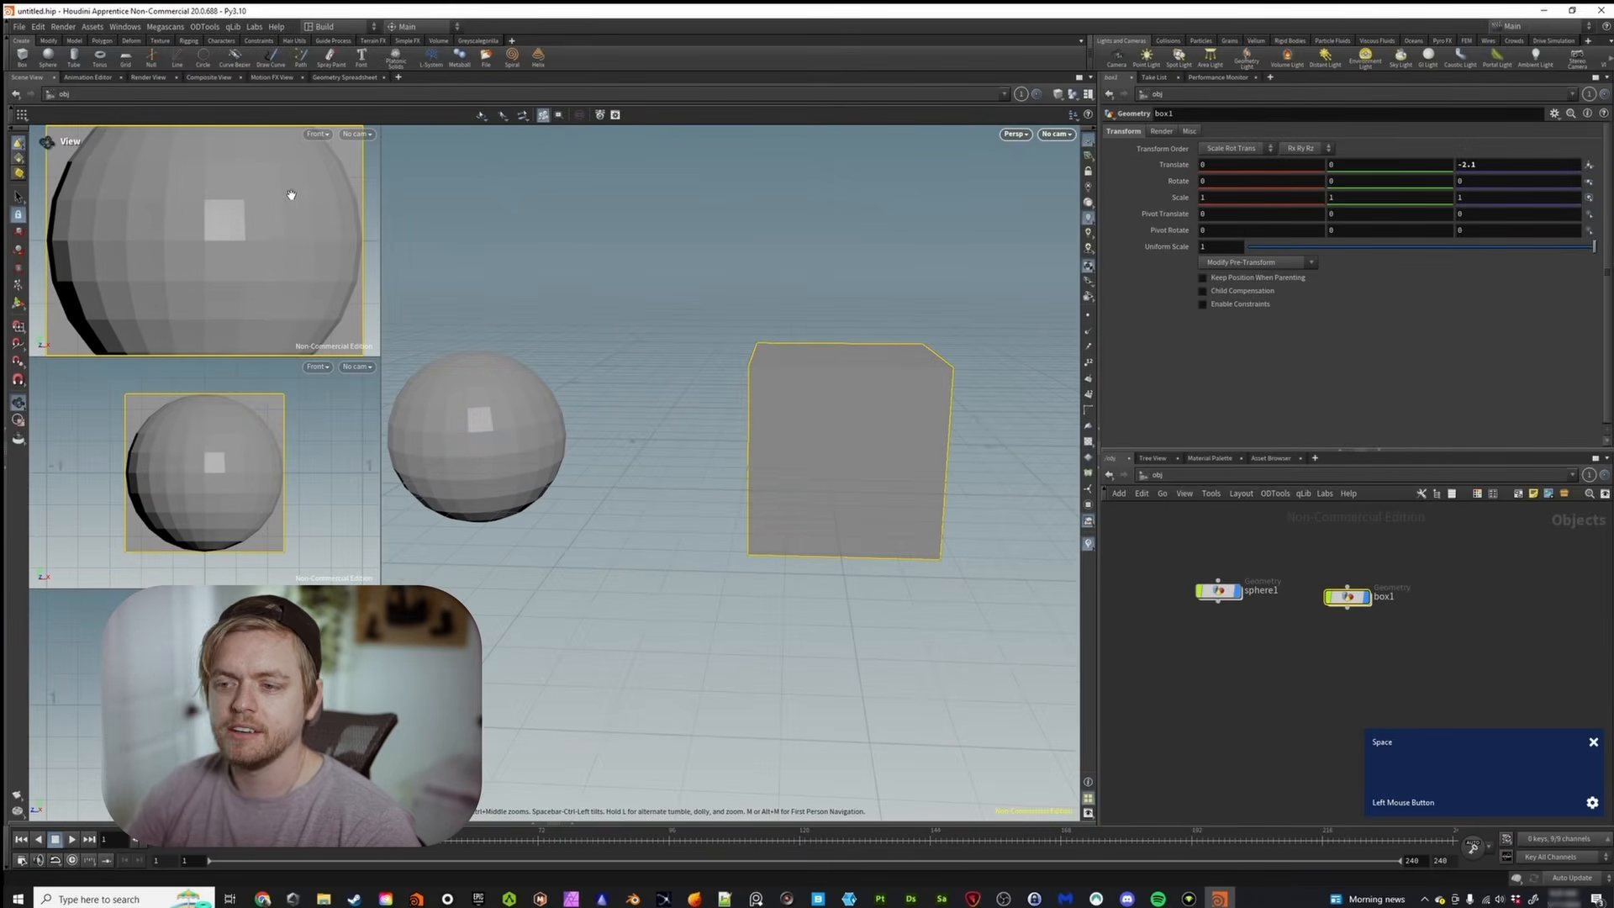
scroll(291, 195, down, 3)
key(space+2)
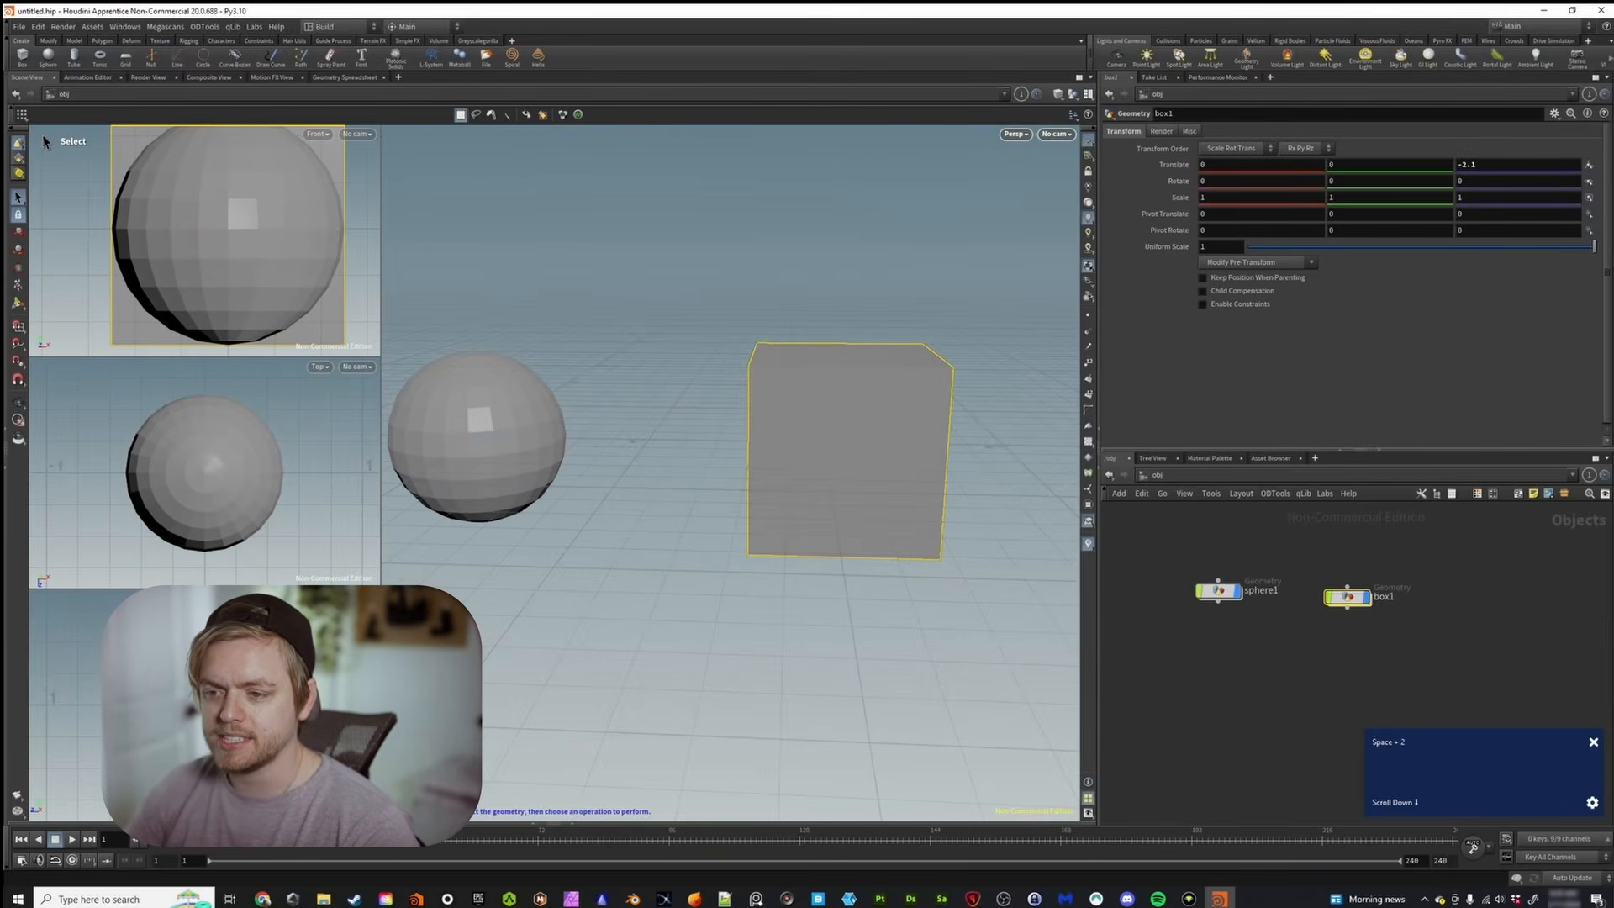
key(space+4)
alt+right_drag(84, 704, 118, 703)
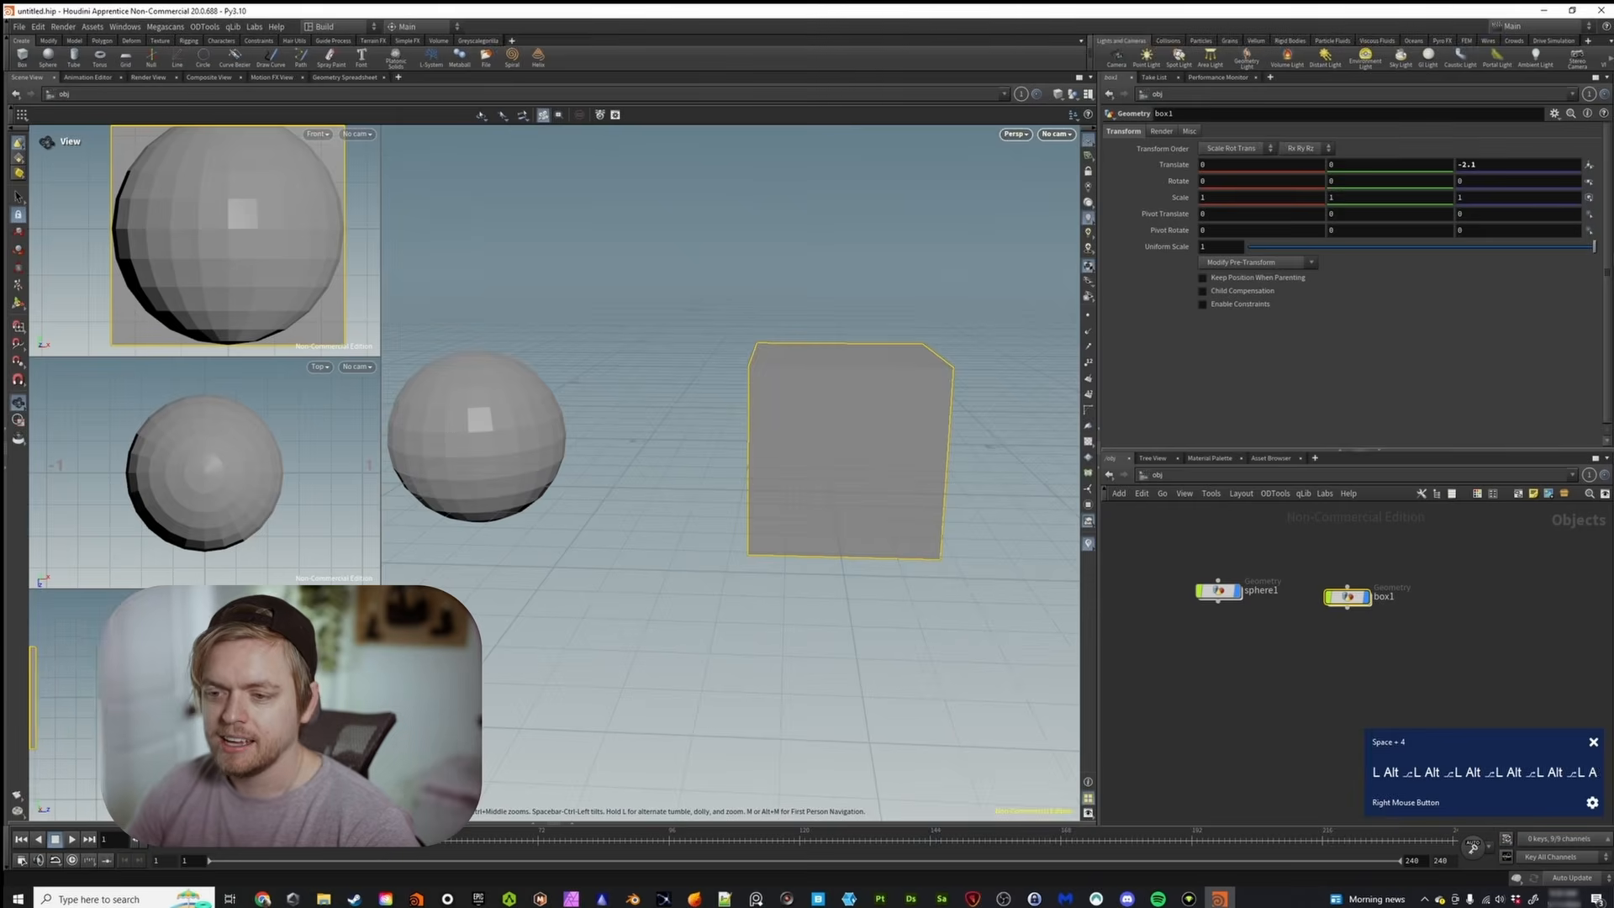
alt+drag(613, 472, 711, 508)
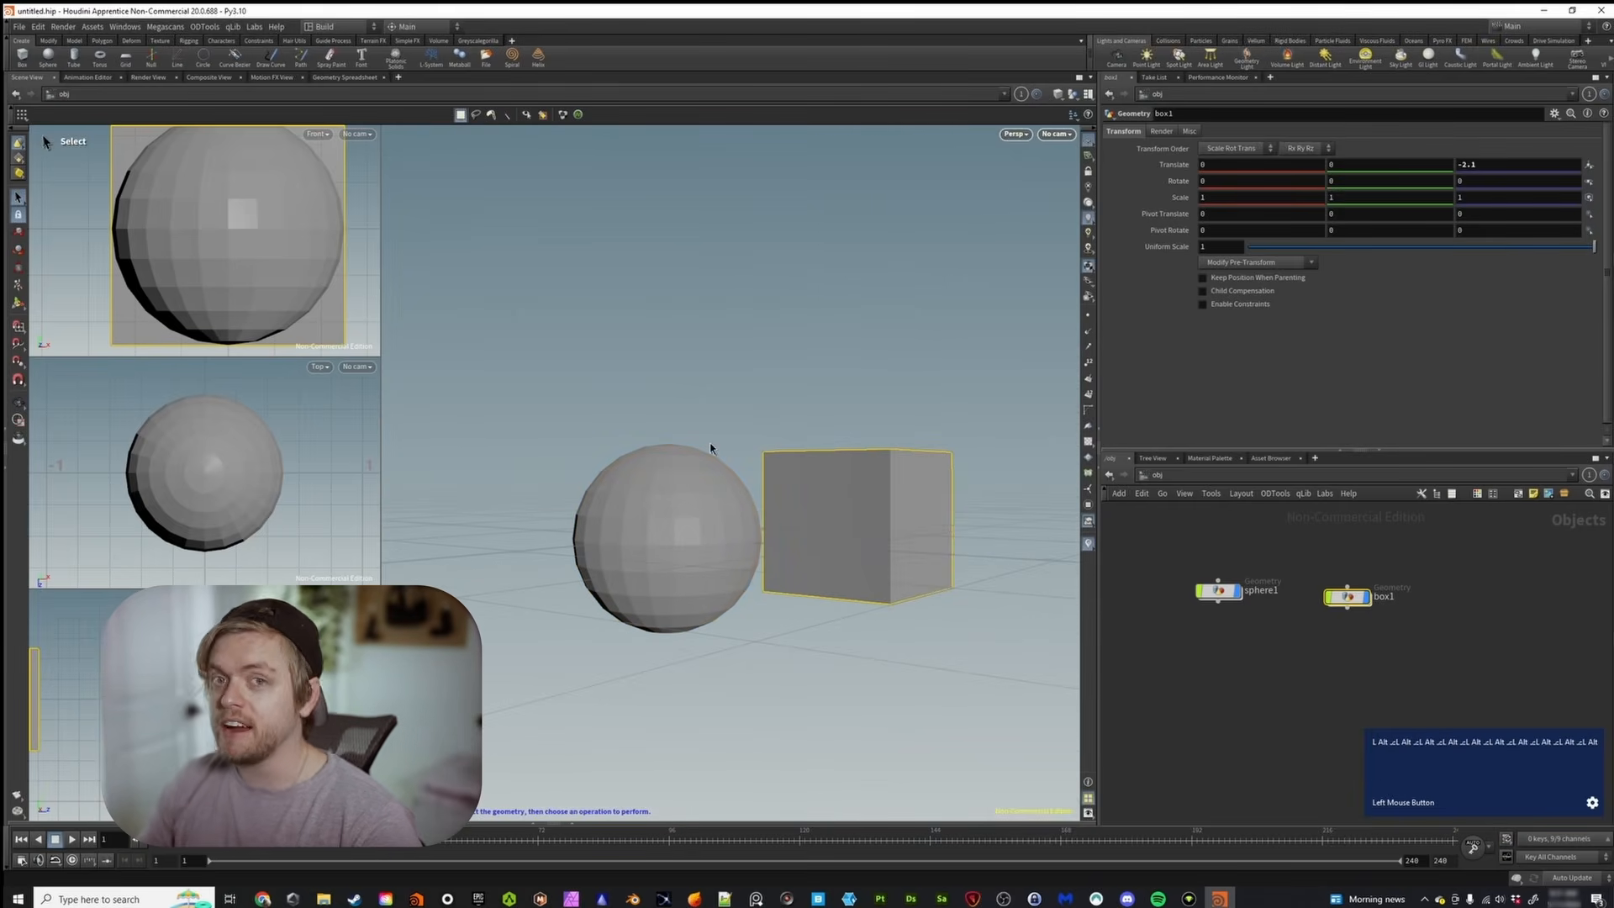
Cycle the viewport layout through Single View, Two Views Side by Side and Three Views Split Left, ending on Four Views
key(ctrl)
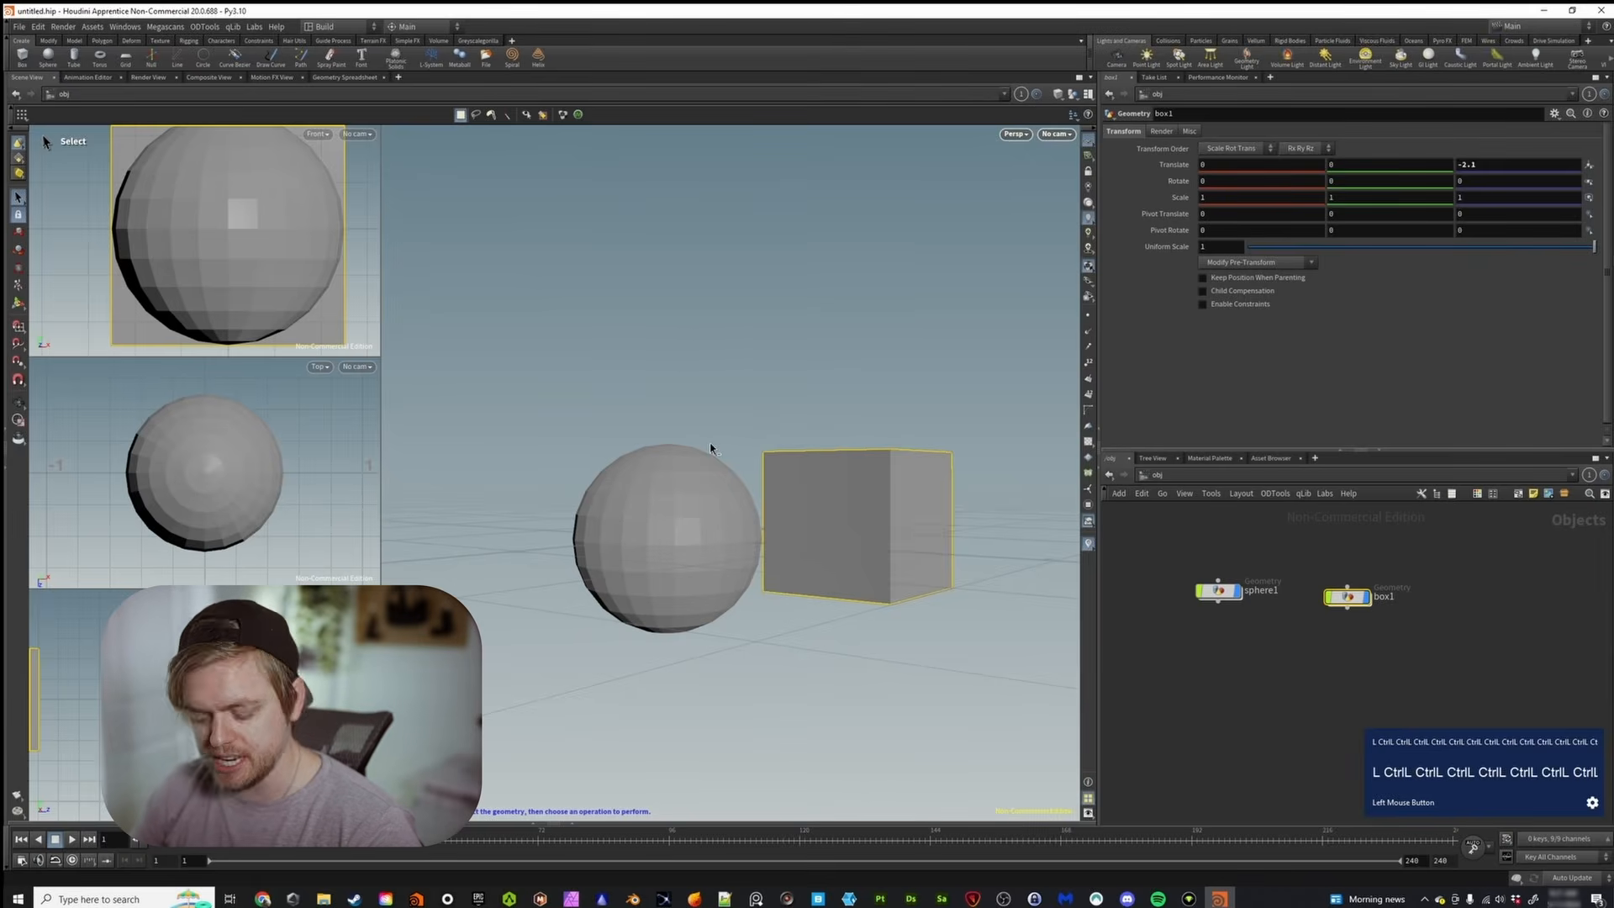
key(ctrl+1)
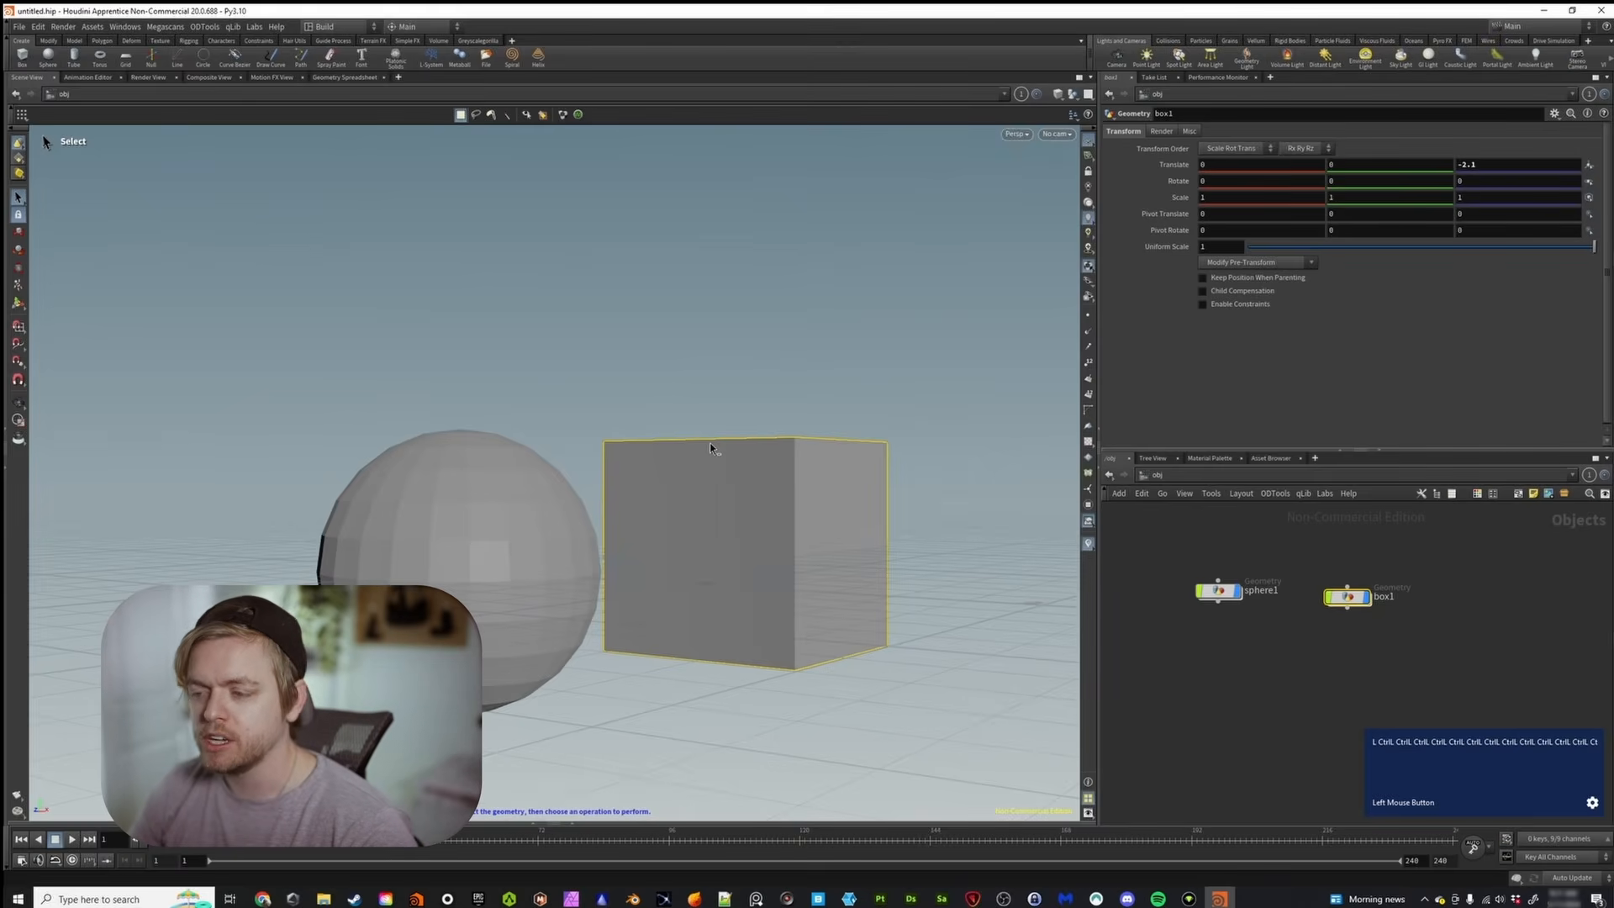
key(ctrl+2)
key(ctrl+3)
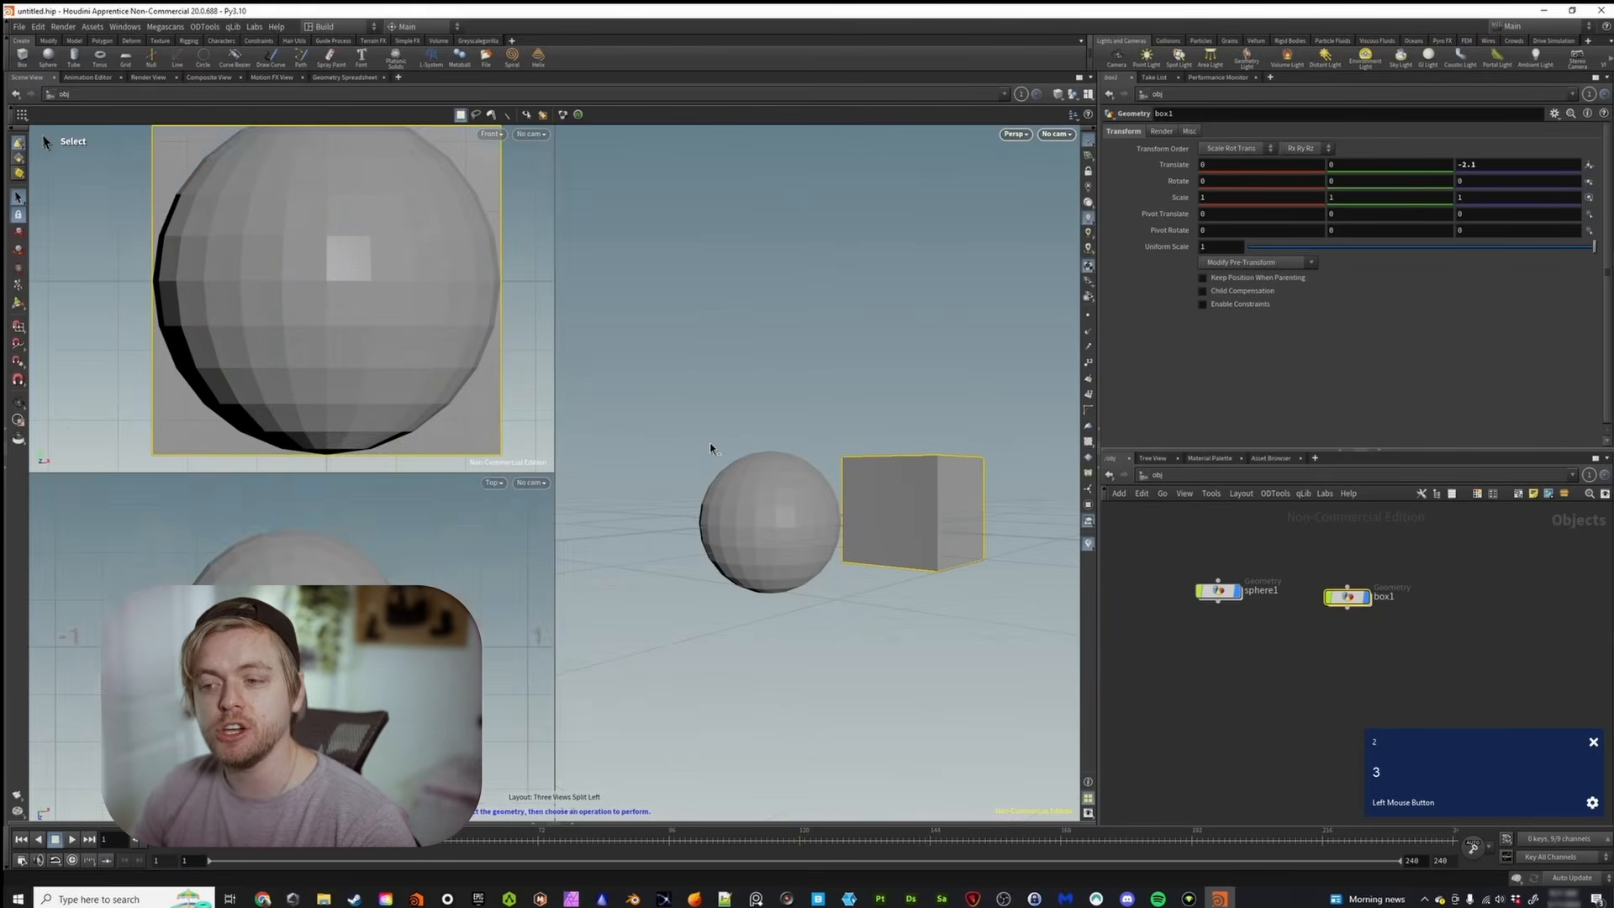
key(ctrl+5)
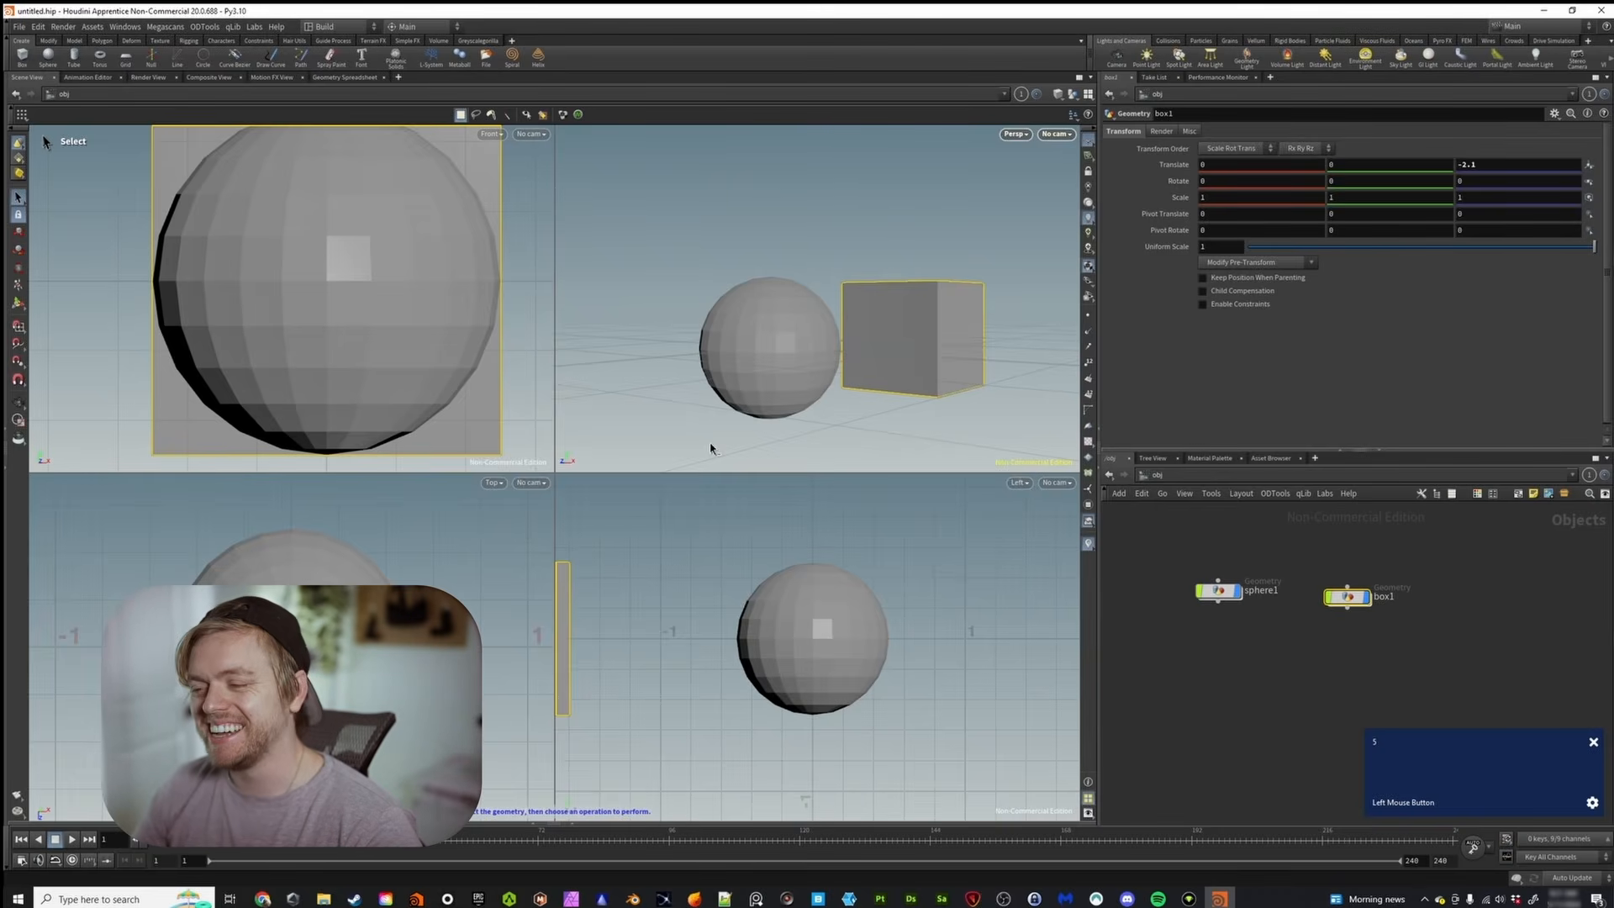
Cycle the viewport layout through Two Views Side by Side and Three Views Split Left, ending on Single View
key(ctrl+1)
key(ctrl+4)
key(ctrl+1)
key(ctrl+4)
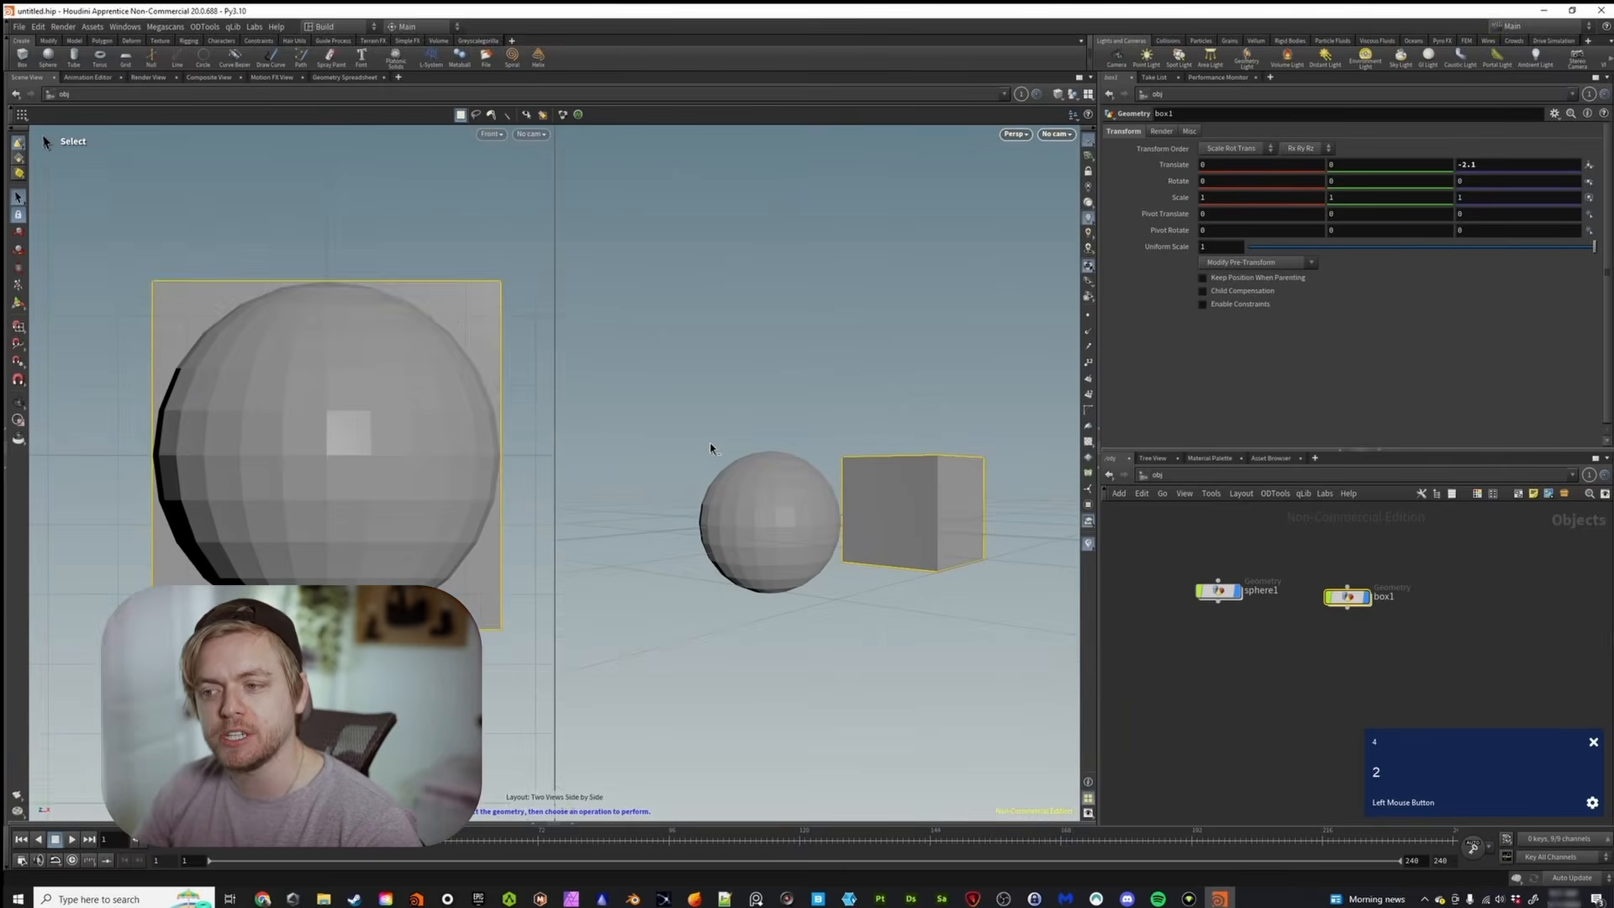
key(ctrl+1)
key(ctrl+4)
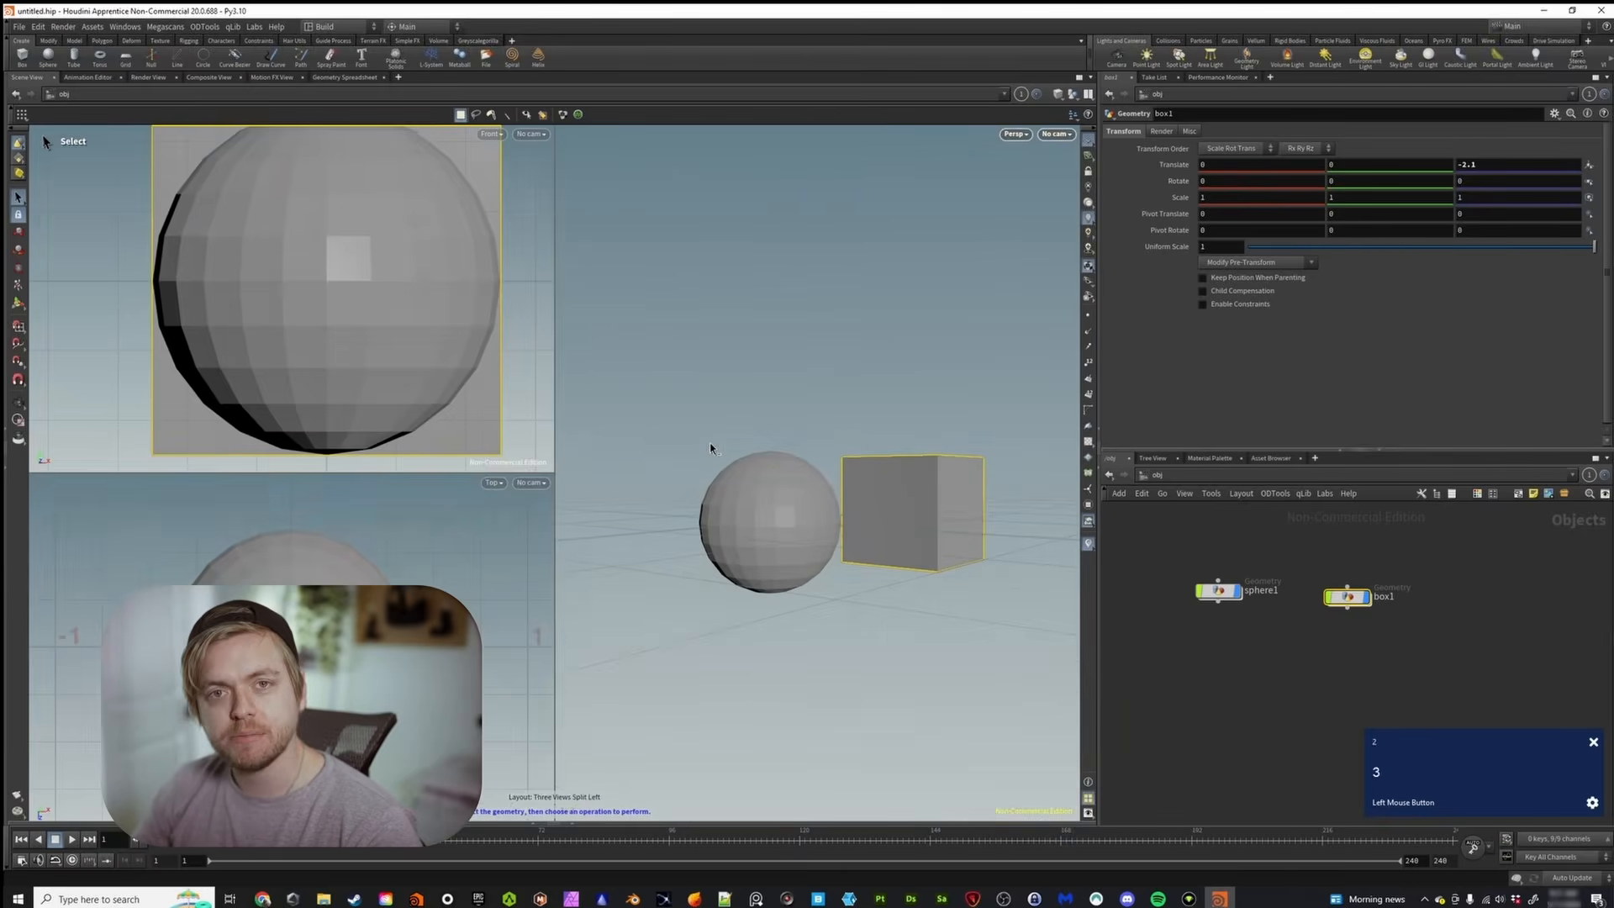
key(ctrl+1)
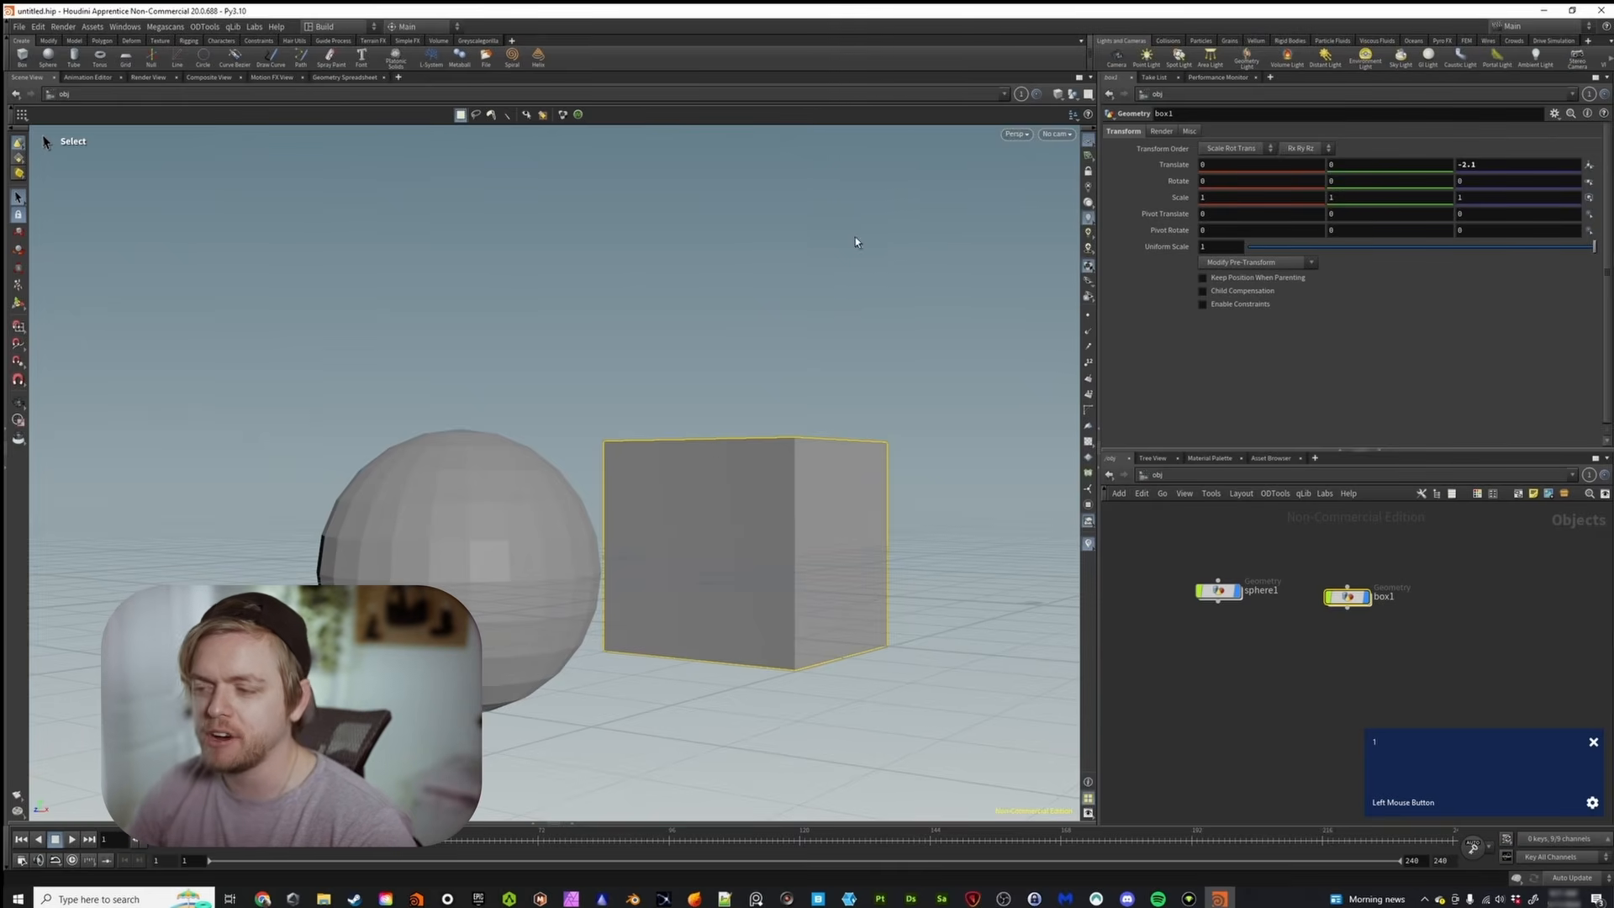
alt+right_drag(746, 389, 720, 340)
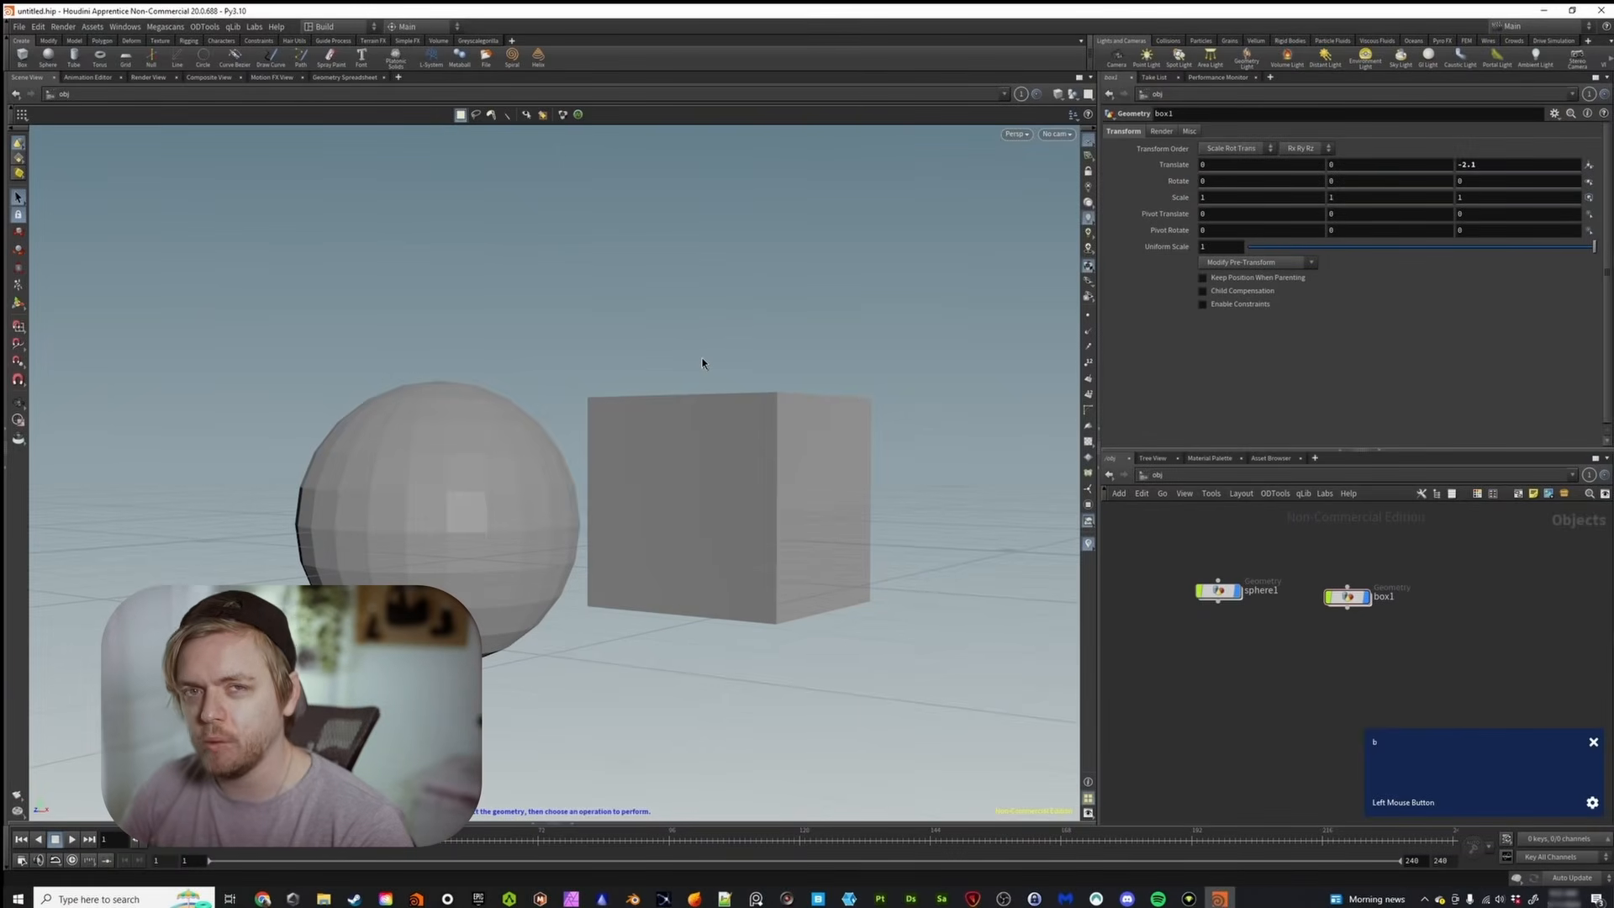
Examine the viewport's radial menu, including its Viewport Layout, Shading, Selection Options and Selection Tools submenus
key(v)
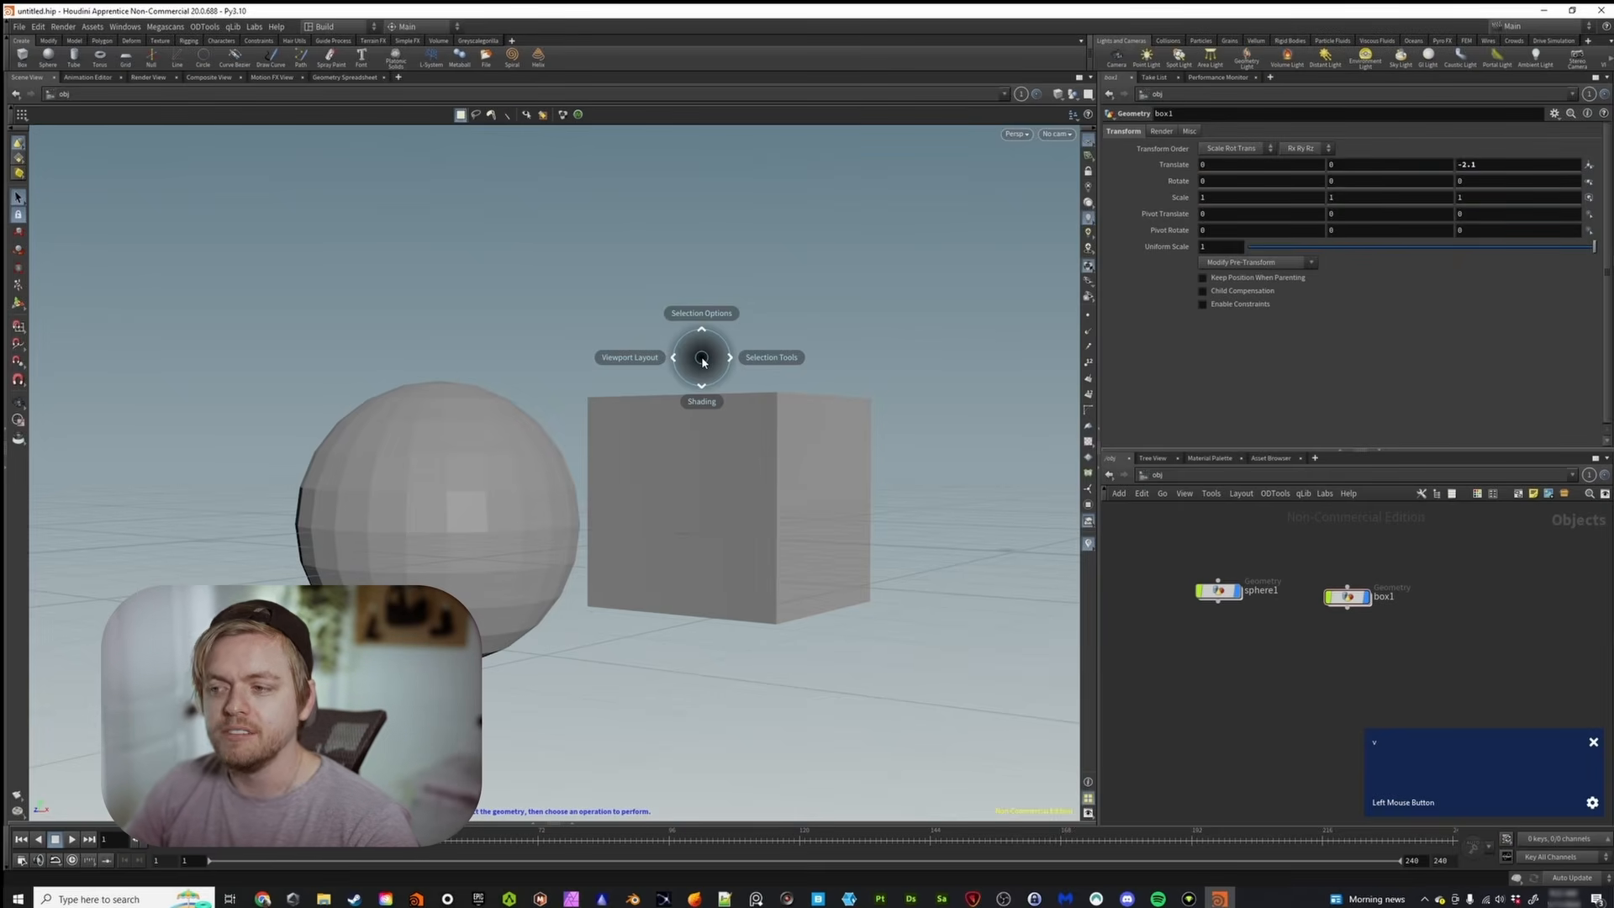
click(642, 342)
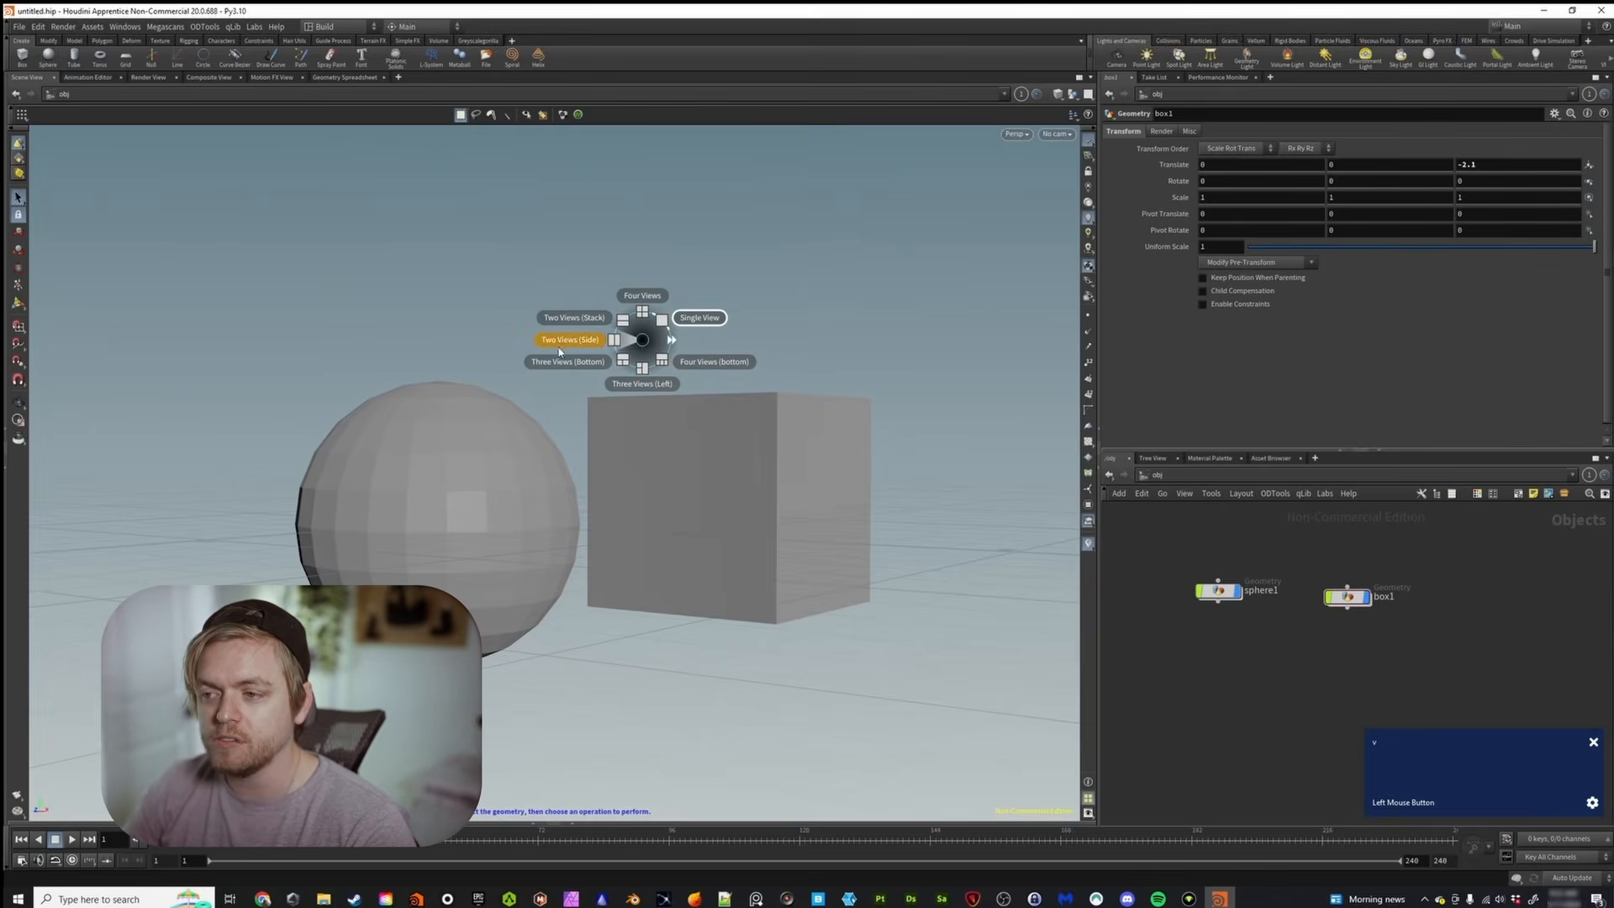
click(674, 340)
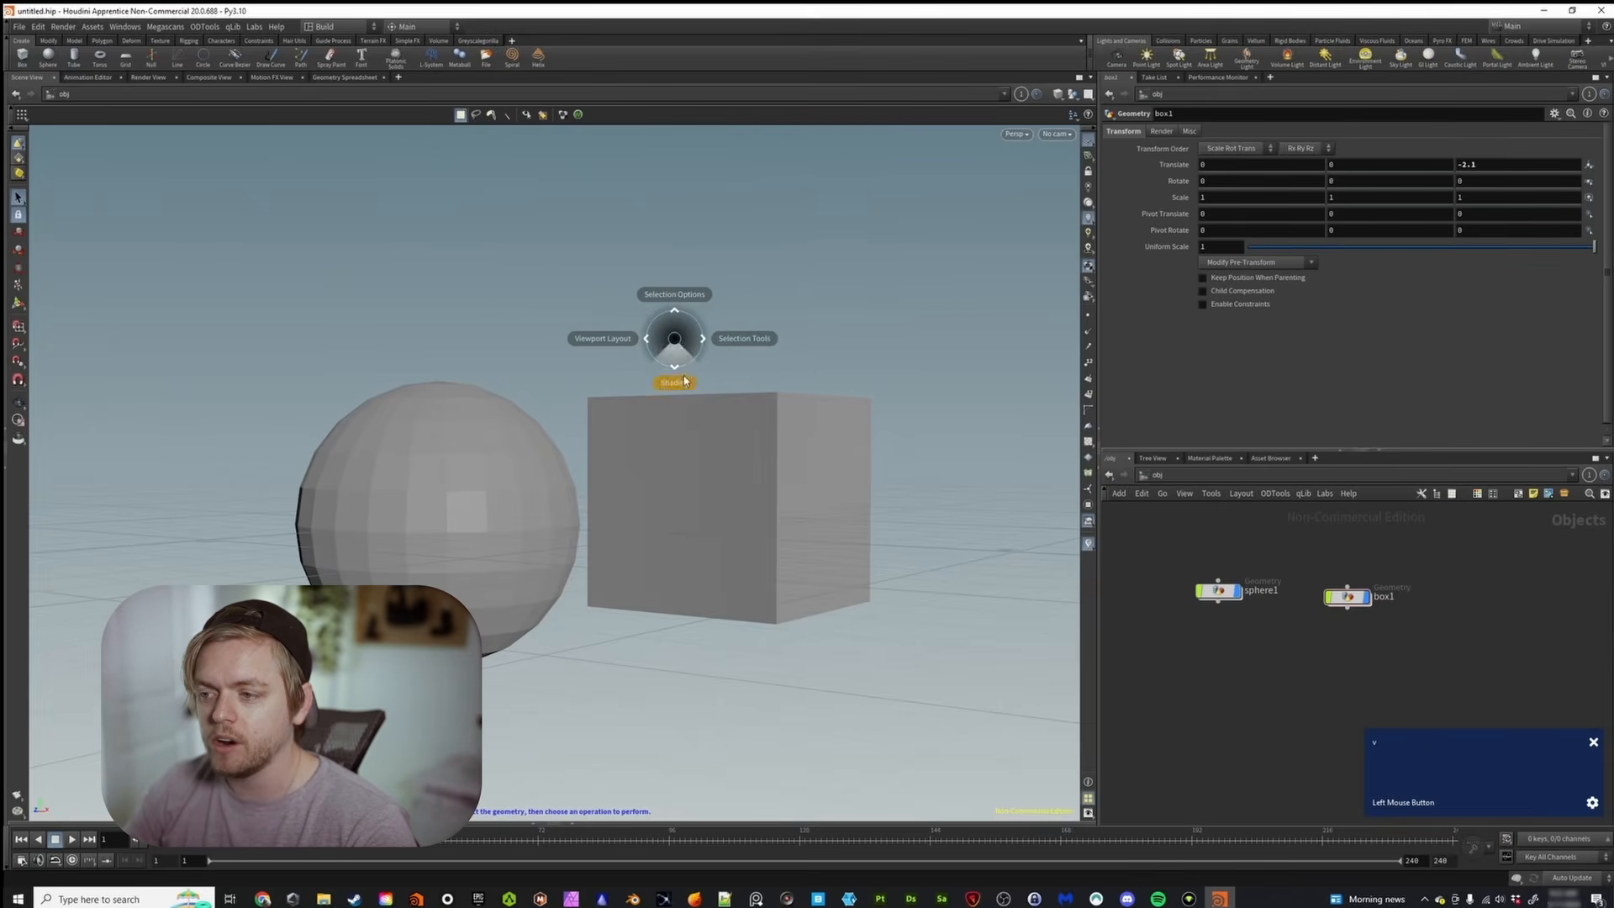
click(683, 375)
click(683, 345)
click(674, 293)
click(674, 294)
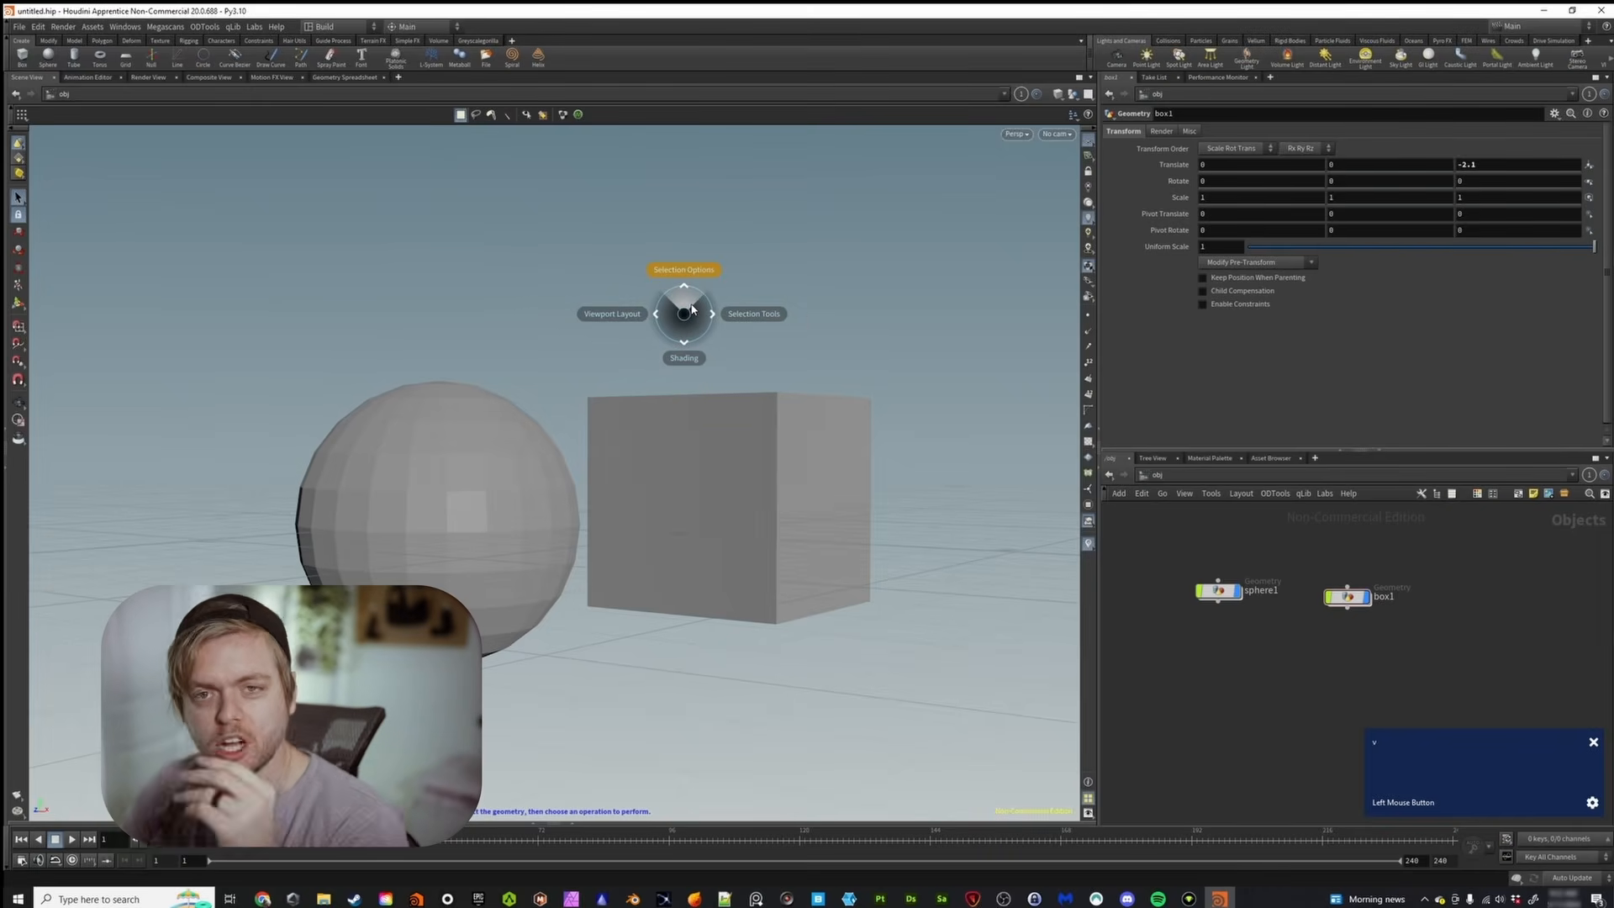
click(729, 315)
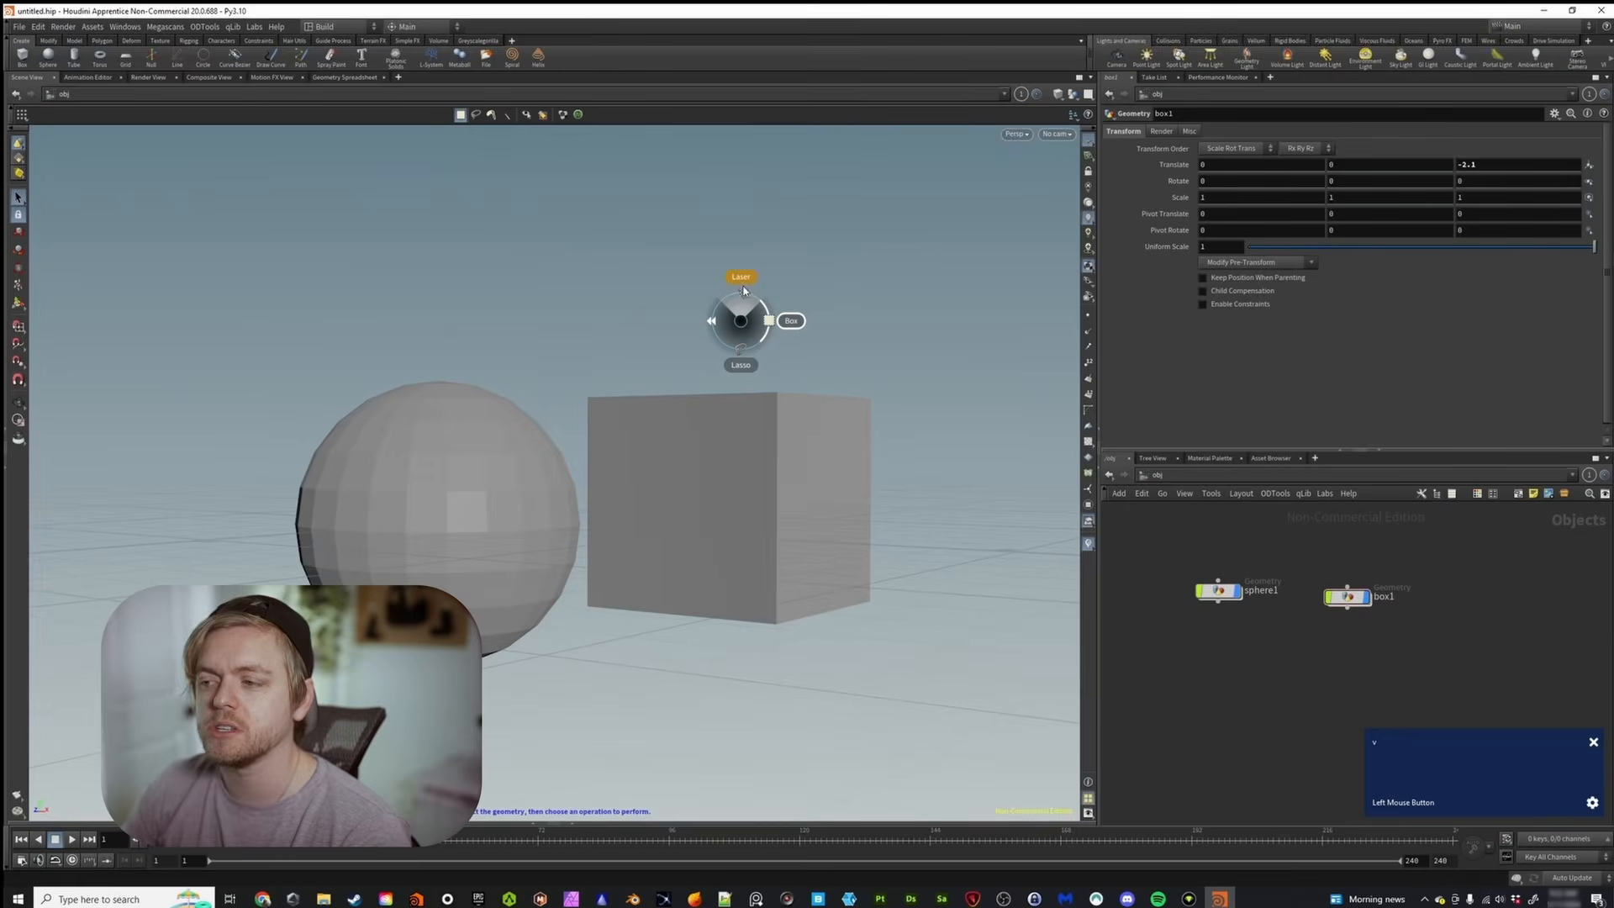
mouse_move(713, 294)
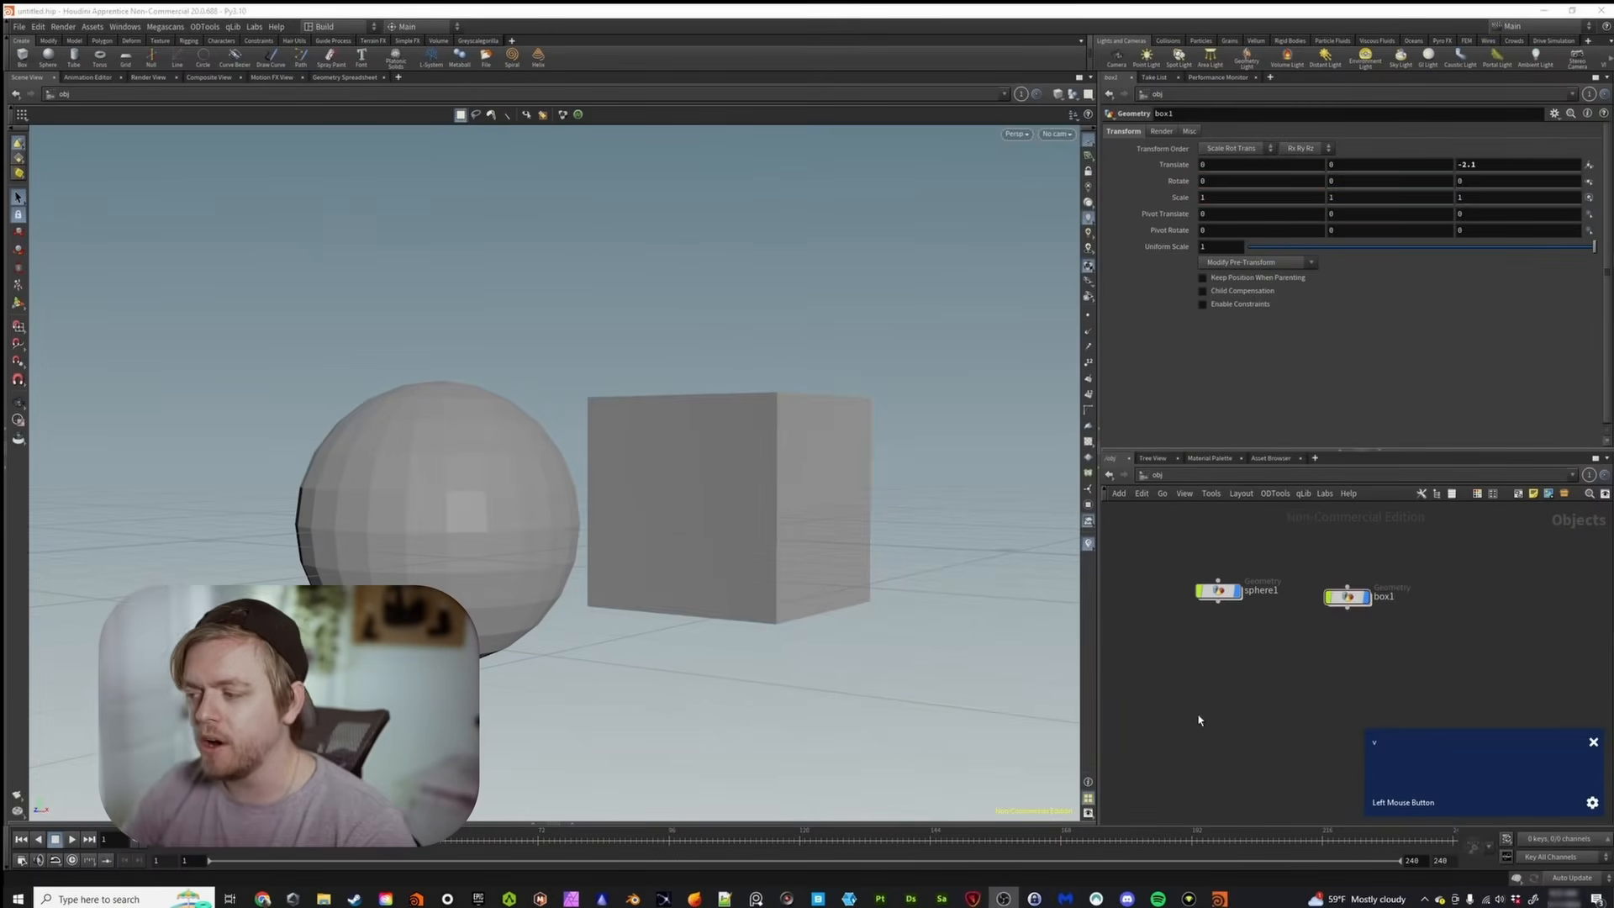
Delete the box1 object and move the sphere1 node slightly toward the middle of the network
click(1347, 596)
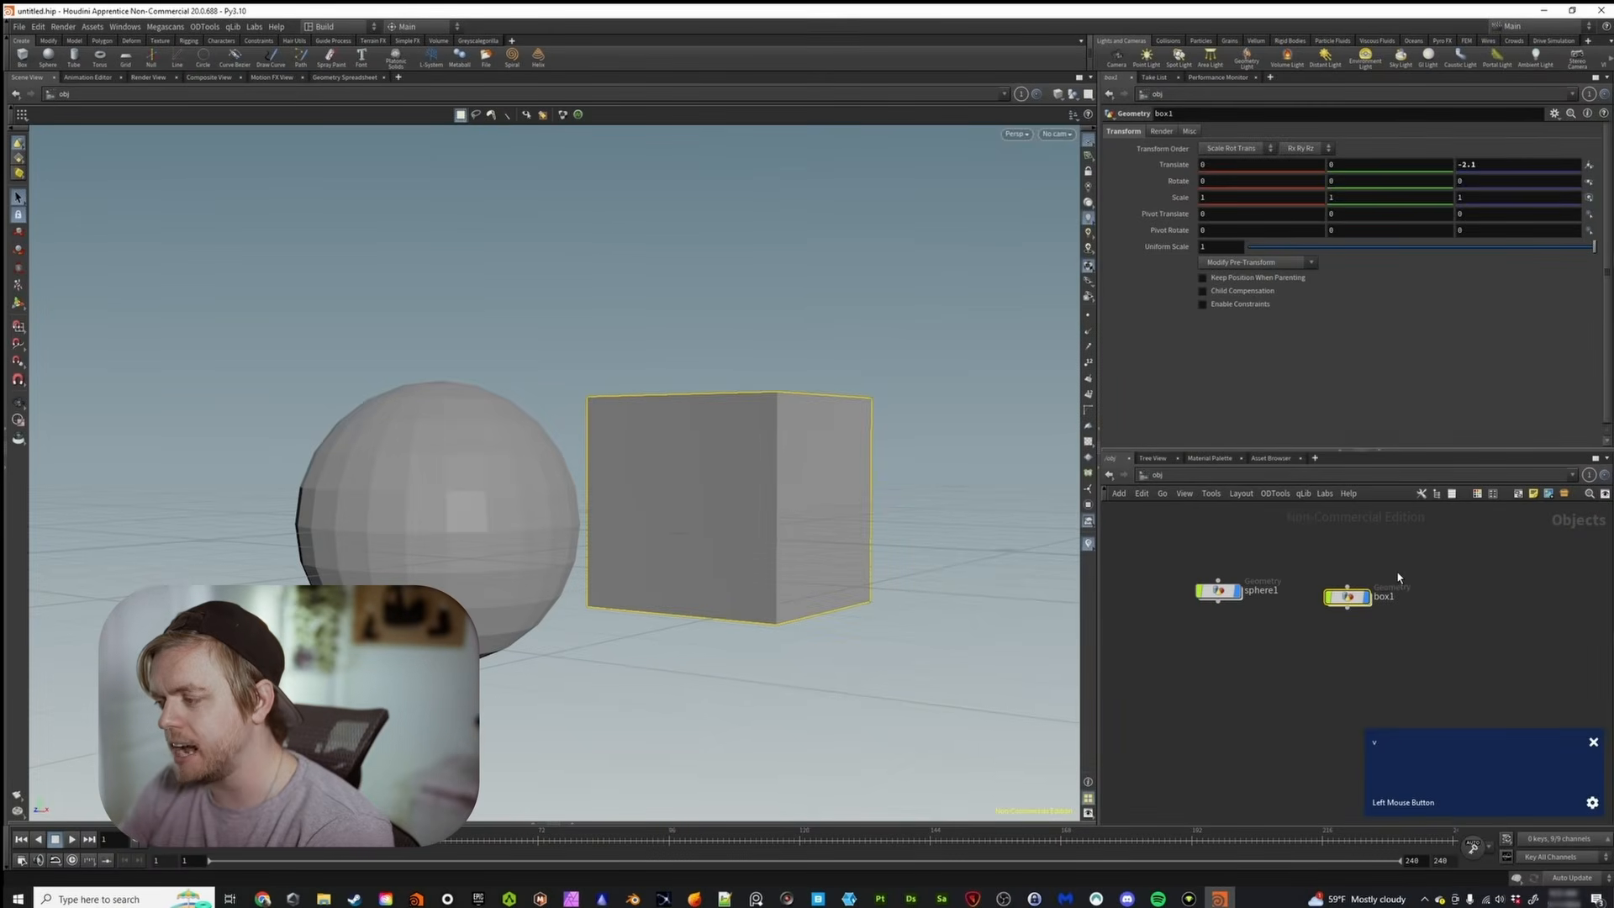
key(Delete)
drag(1219, 590, 1278, 596)
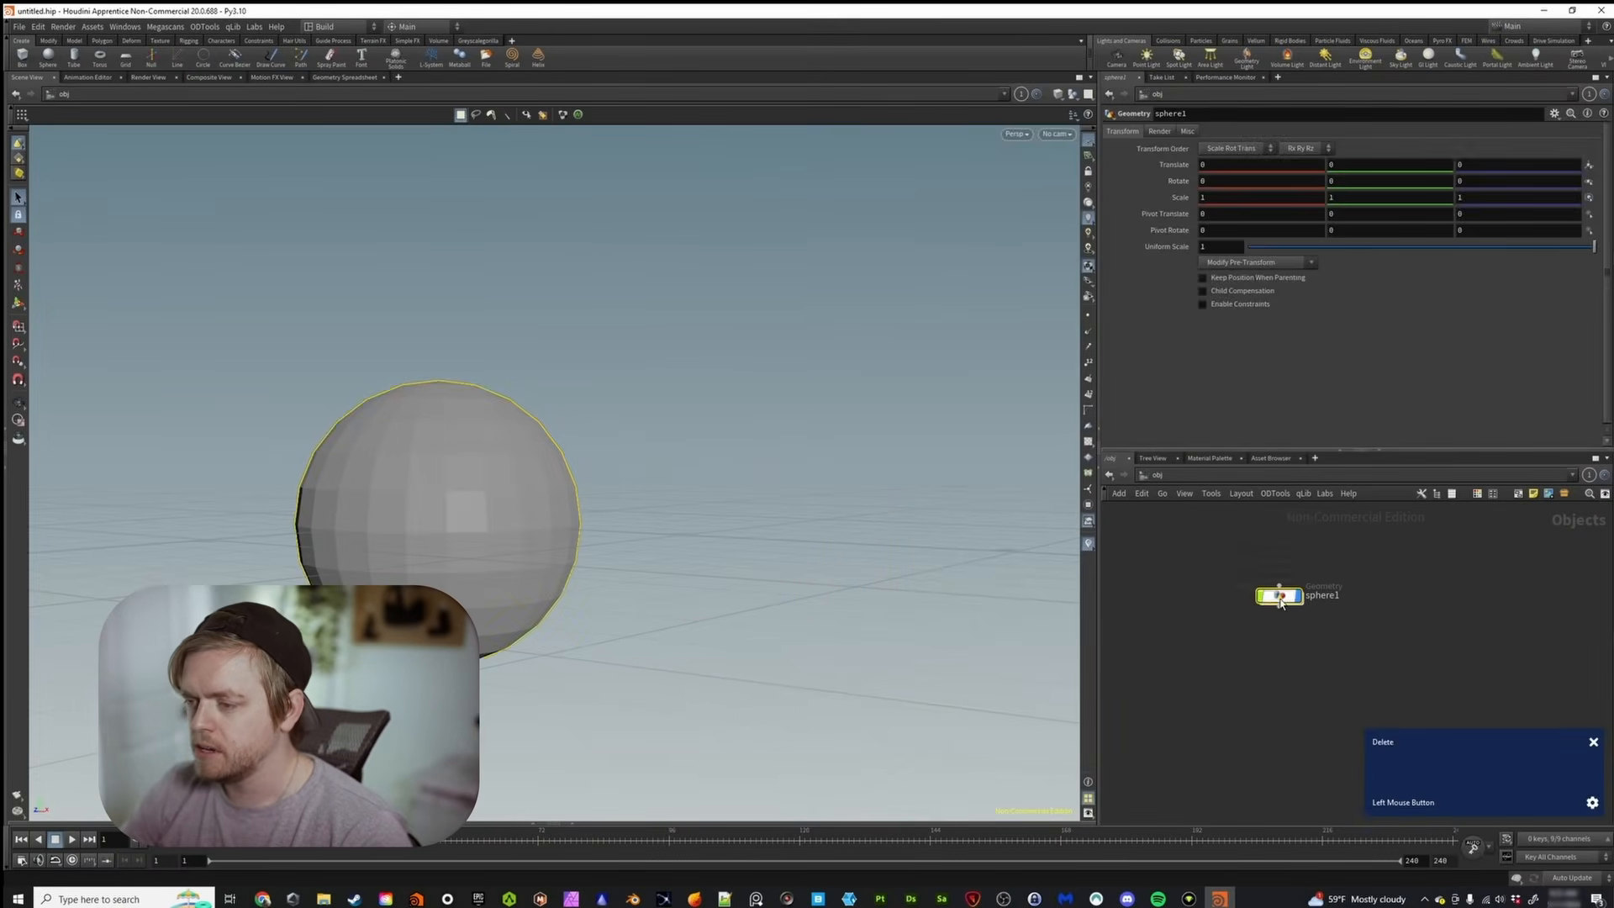
Switch the viewport shading to Smooth Shaded and on to Smooth Wire Shaded, and deselect the sphere
click(1058, 95)
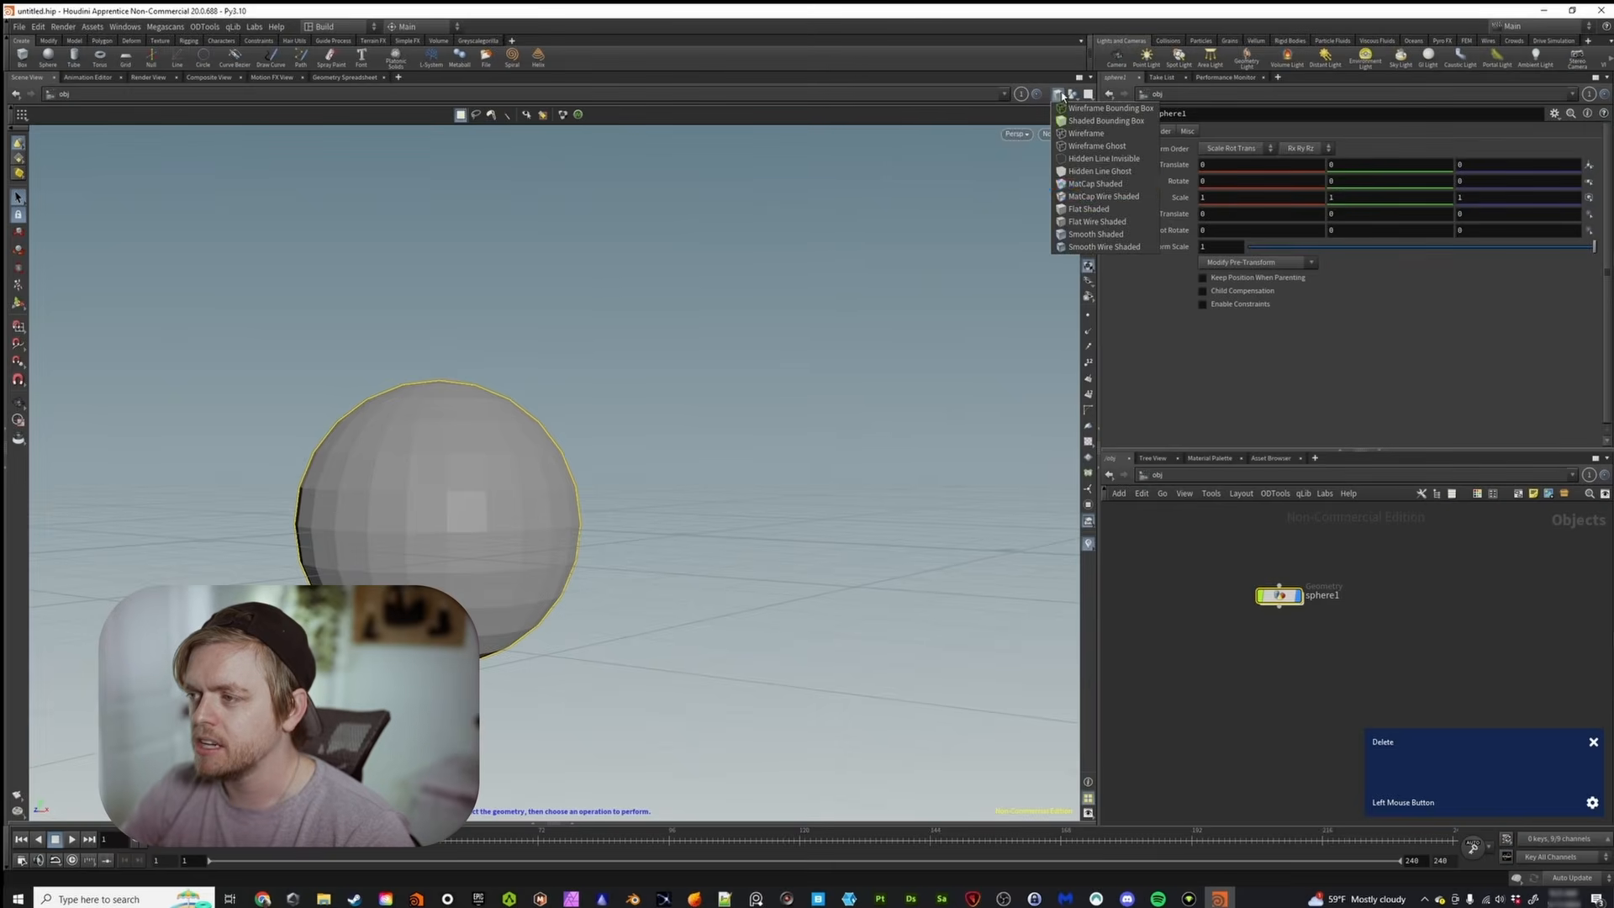
click(1099, 236)
alt+middle_drag(591, 527, 742, 439)
alt+drag(742, 440, 734, 461)
alt+middle_drag(735, 462, 720, 462)
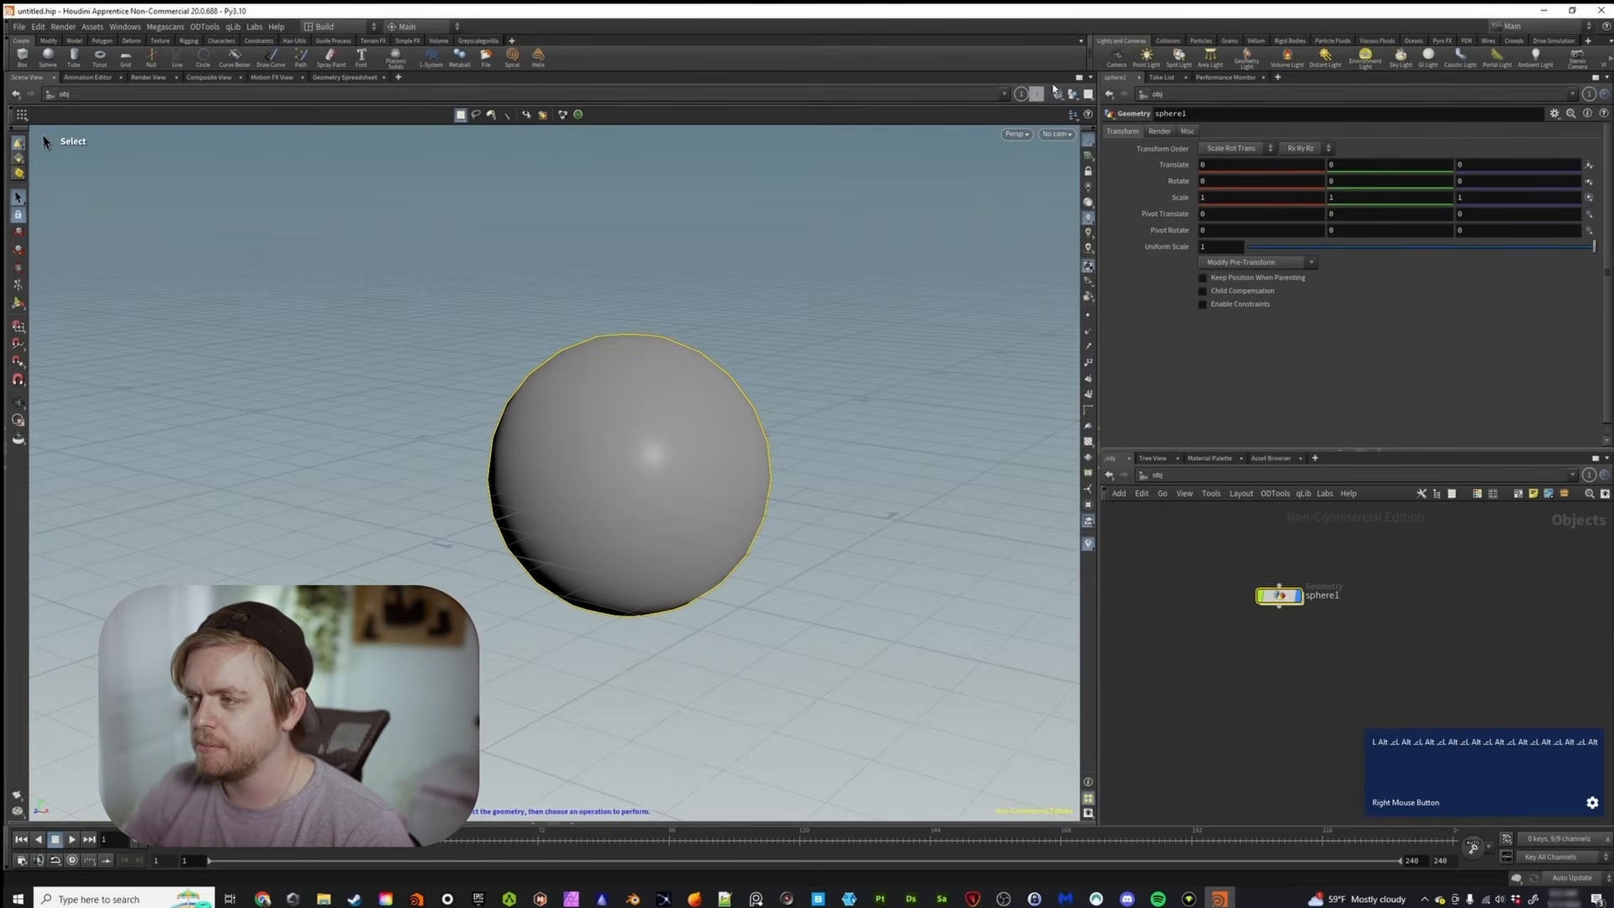
click(1046, 92)
click(1108, 248)
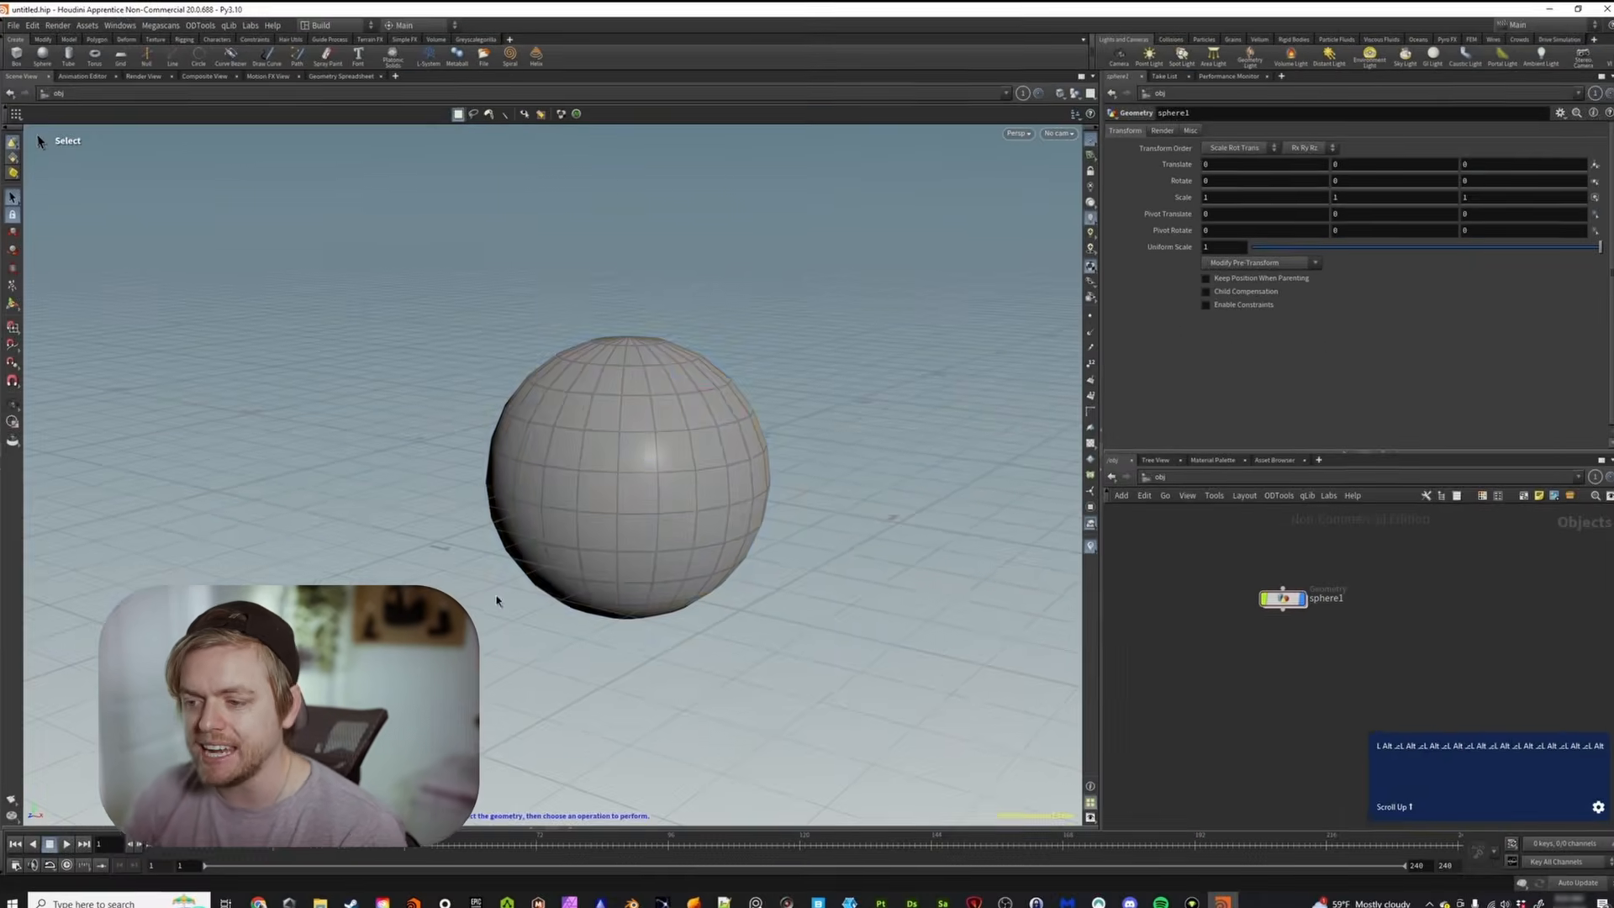
click(298, 815)
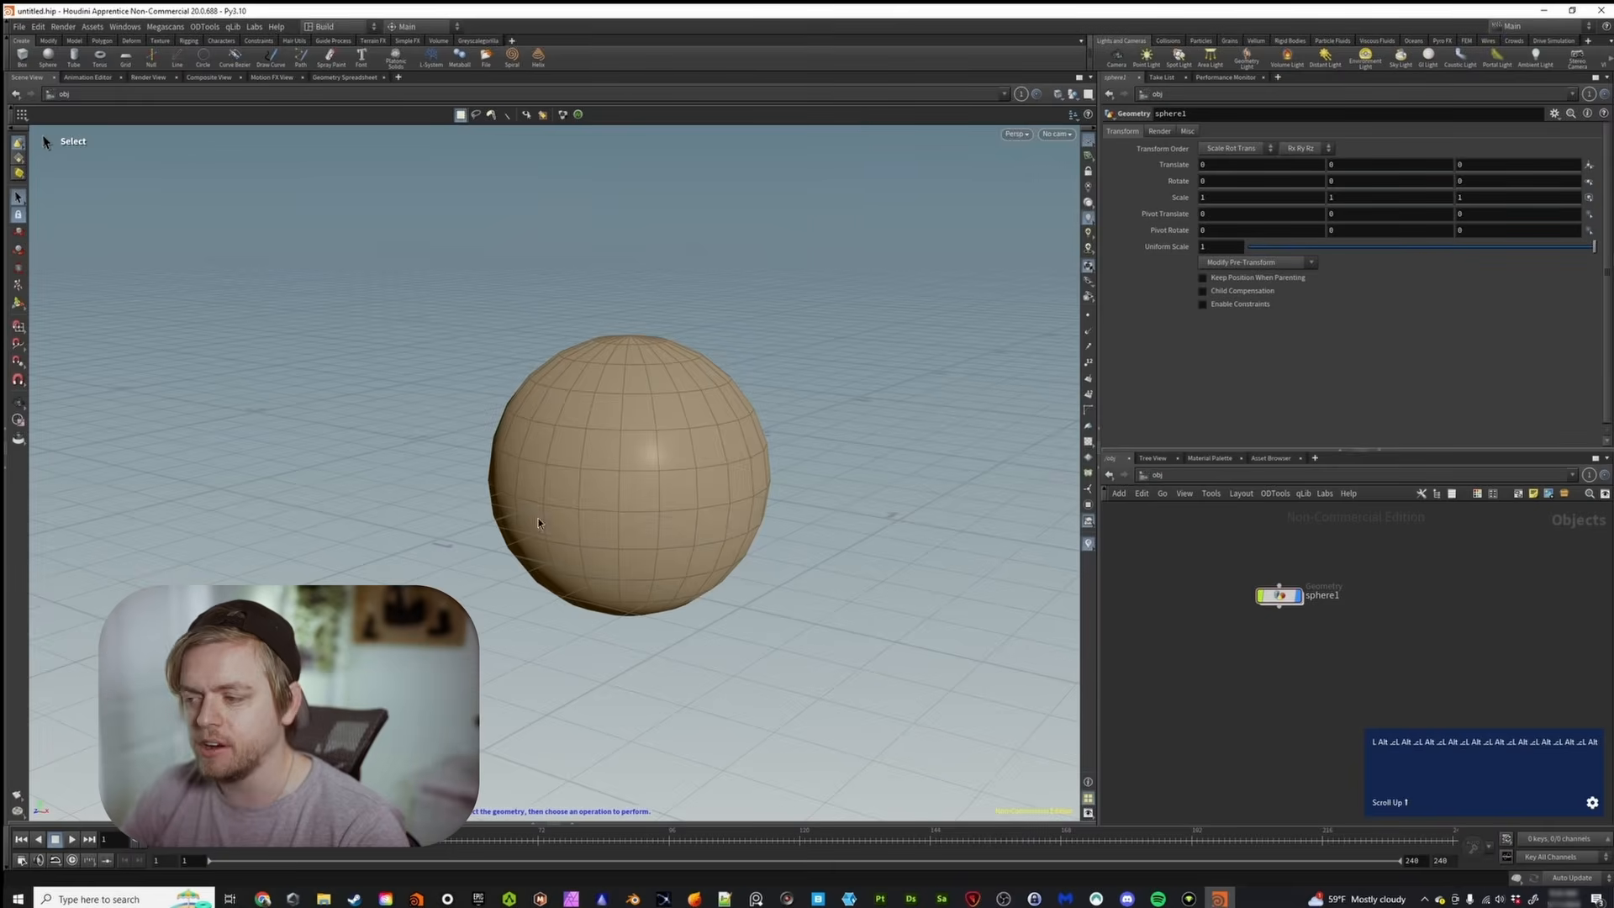
Hide sphere1 with its display flag and inspect the numbered reference grid from above
alt+drag(553, 503, 468, 312)
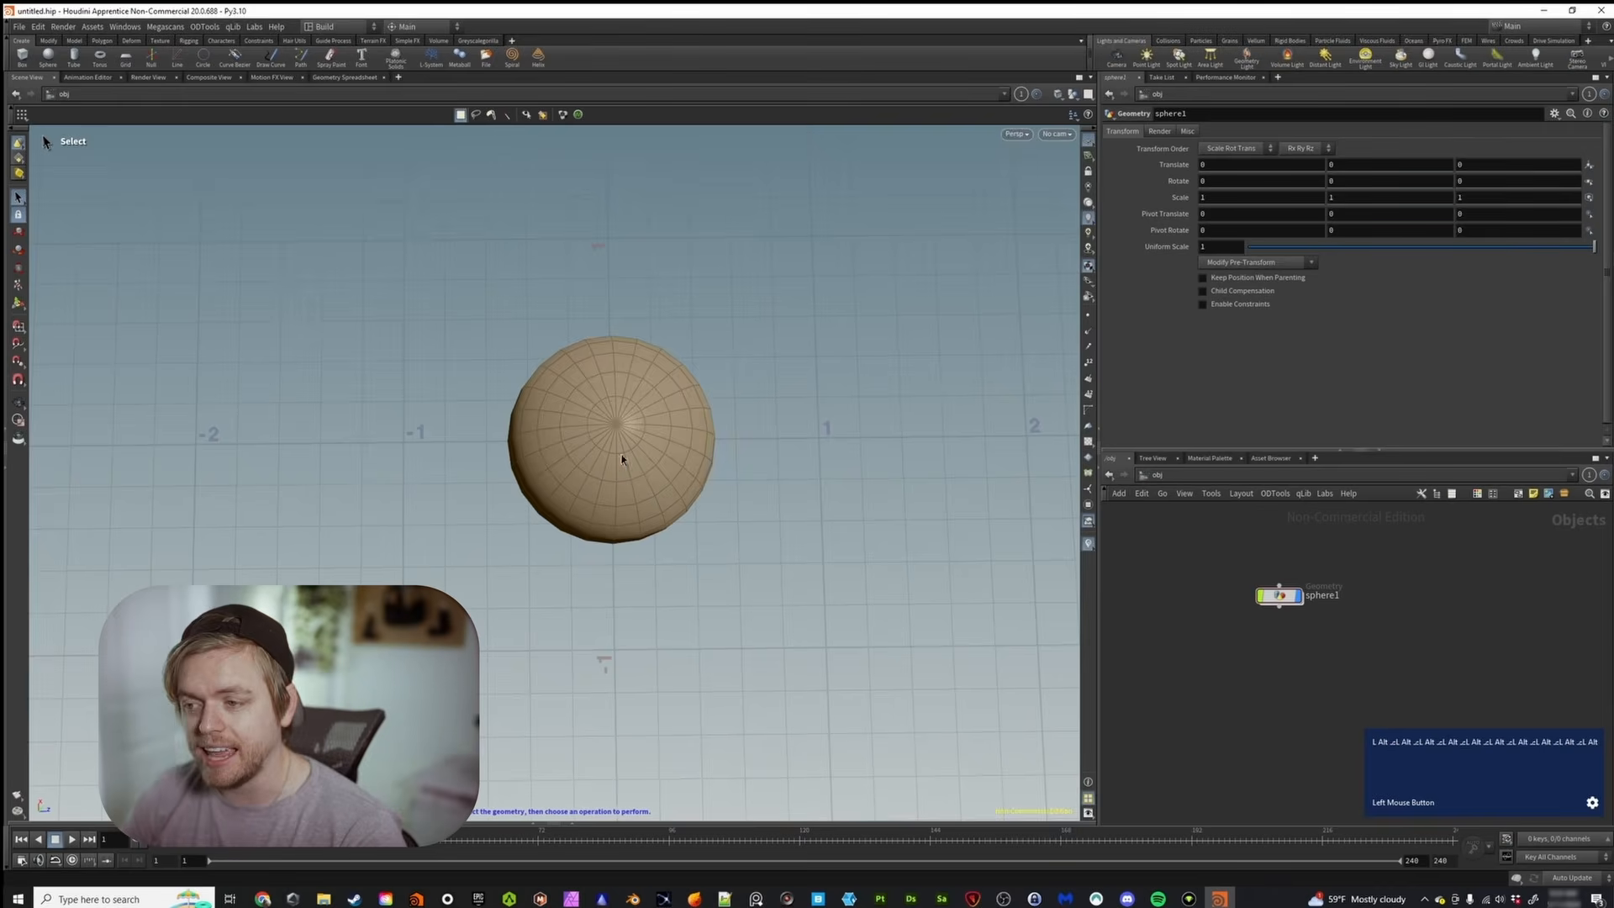
click(1297, 595)
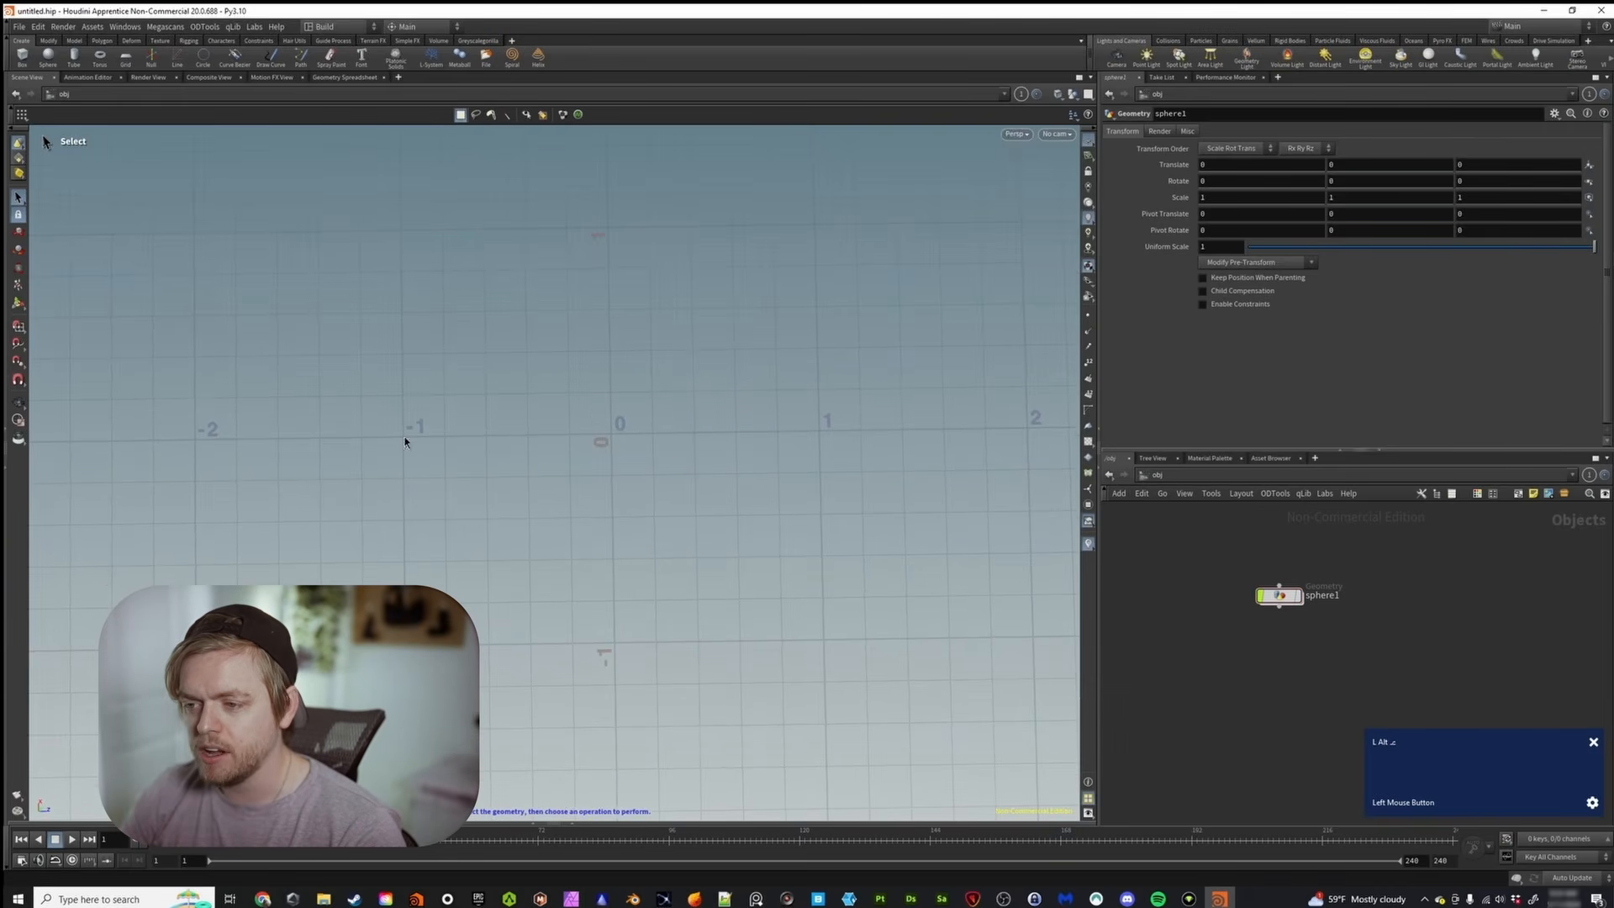
alt+drag(790, 425, 774, 425)
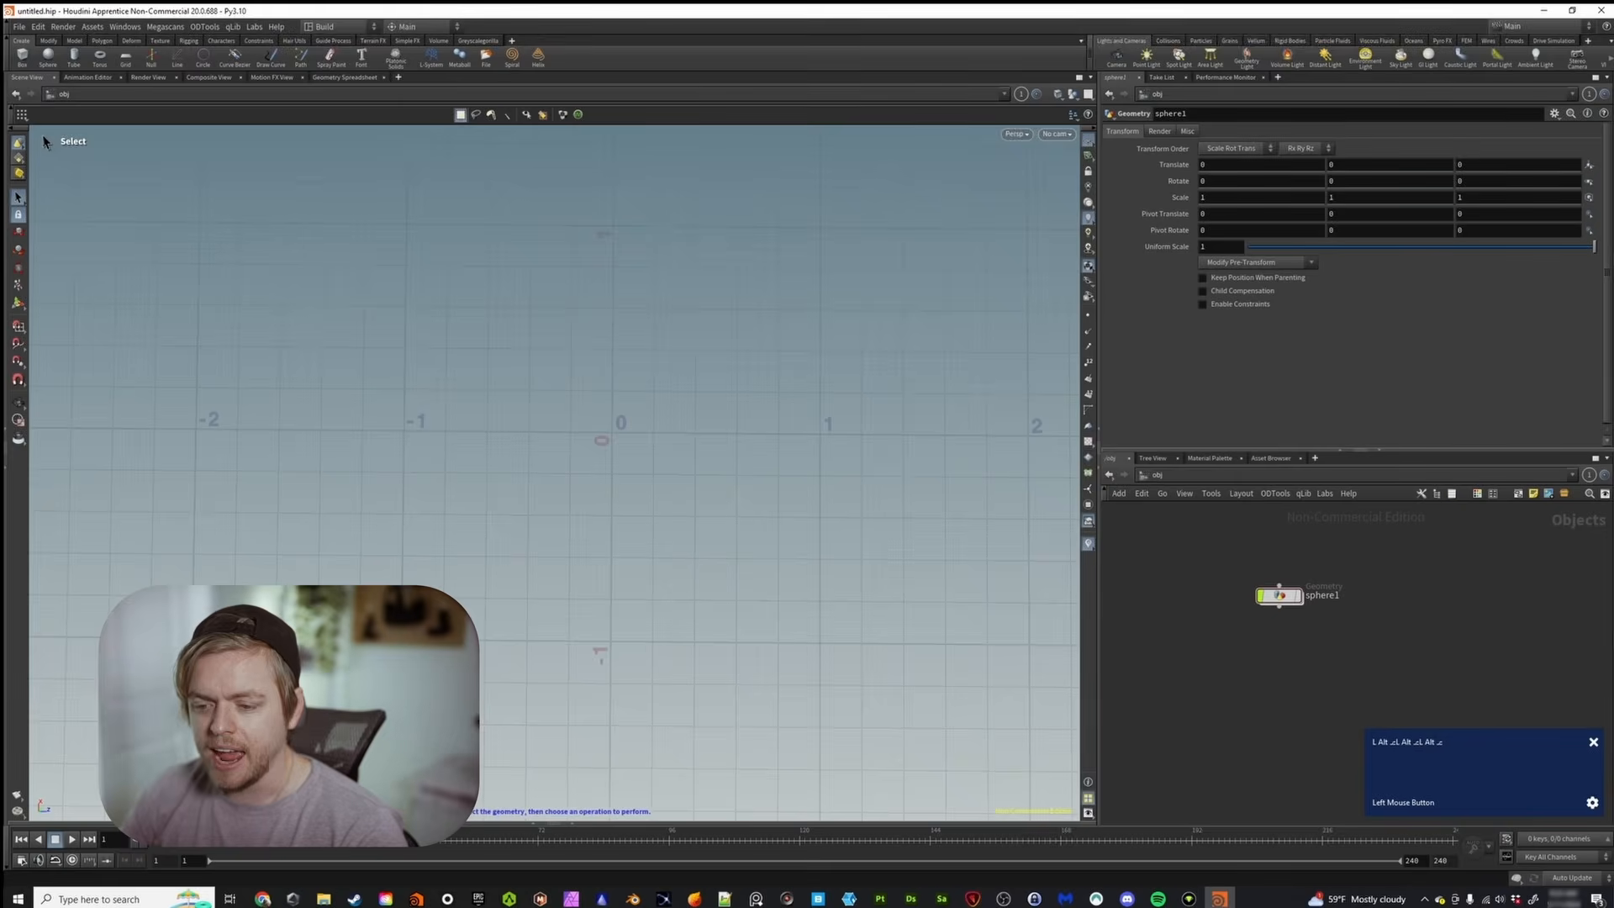
mouse_move(589, 444)
alt+mouse_down()
mouse_move(714, 436)
mouse_move(299, 454)
mouse_move(721, 428)
mouse_move(620, 436)
alt+mouse_up()
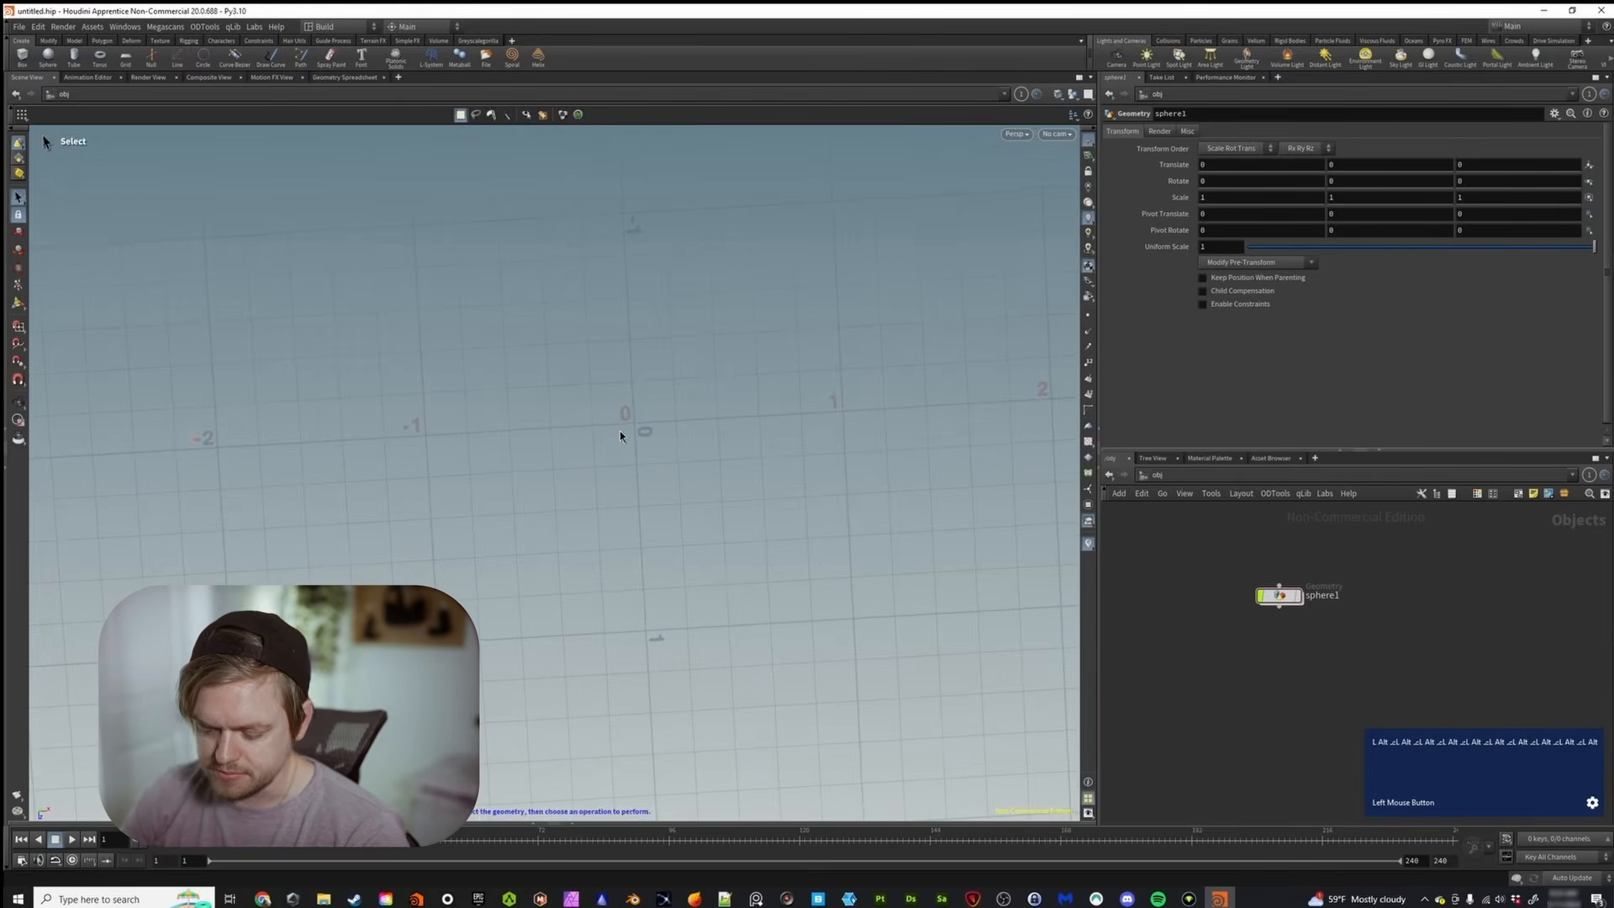
Switch the viewport from Top to Perspective, Front and back to Top to examine the grid in each view
key(space+2)
alt+right_drag(724, 313, 571, 445)
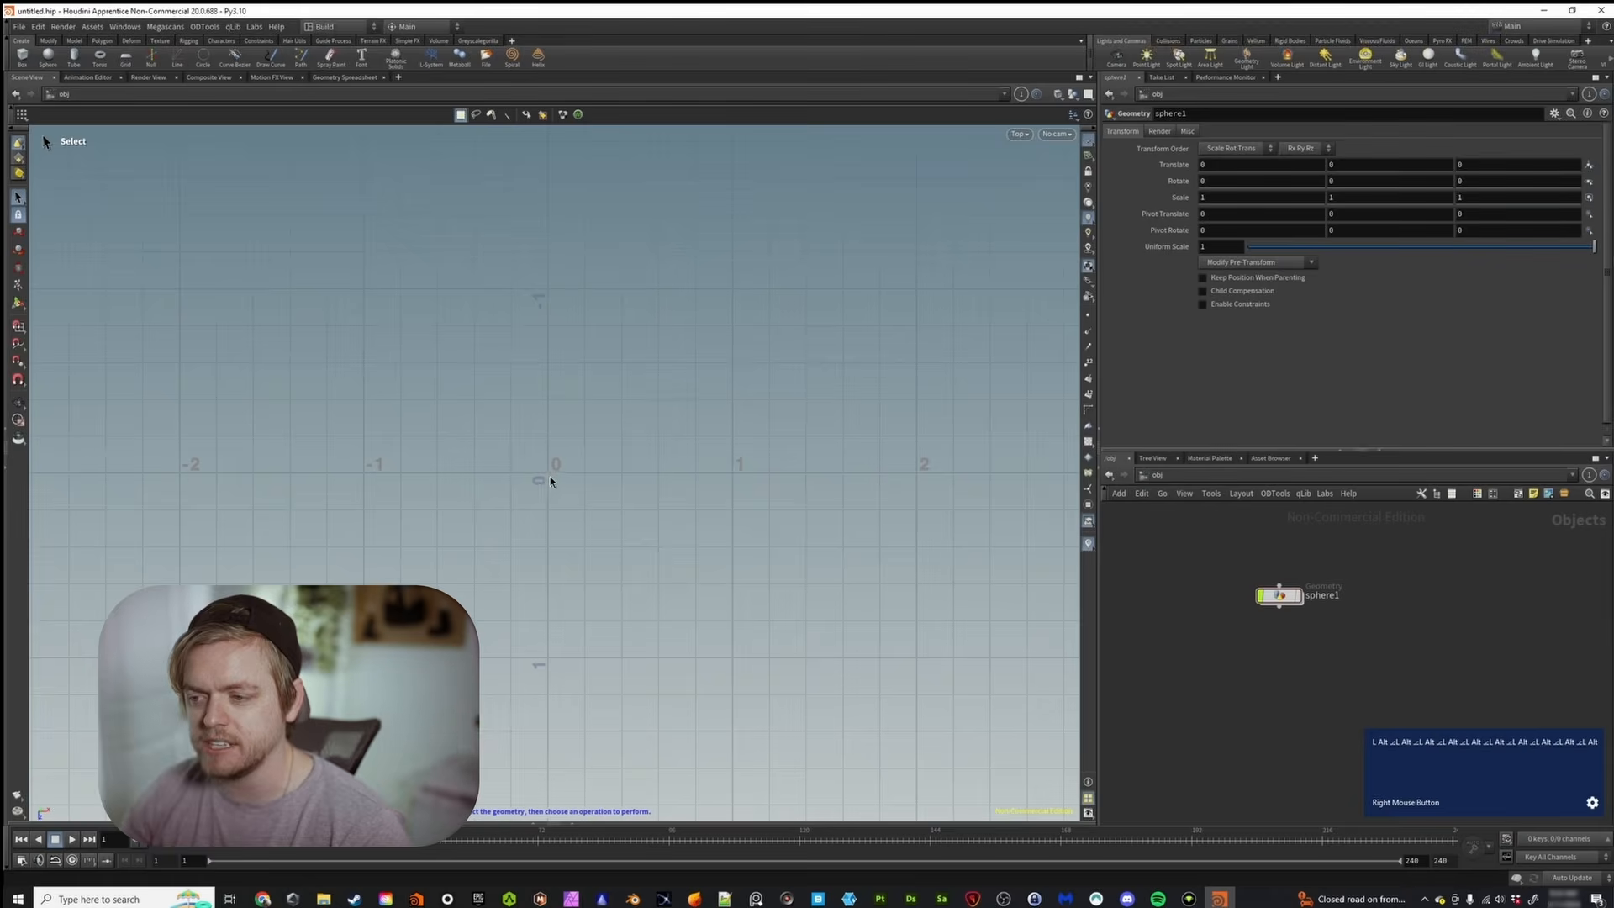
key(space+1)
drag(519, 155, 500, 205)
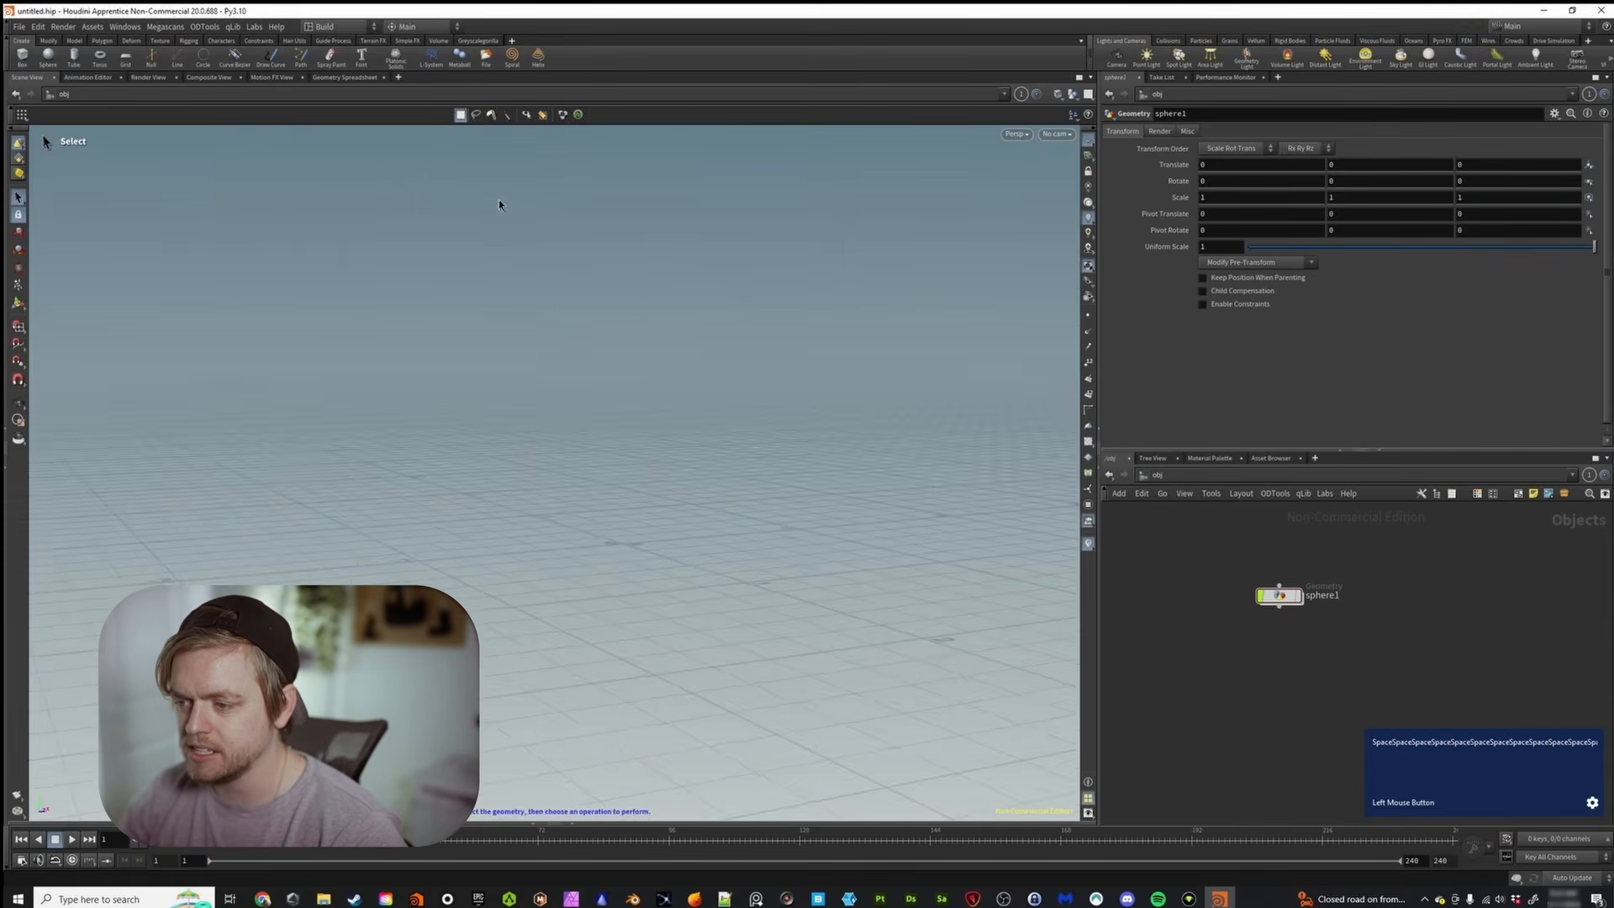
key(space+3)
alt+scroll(603, 535, down, 8)
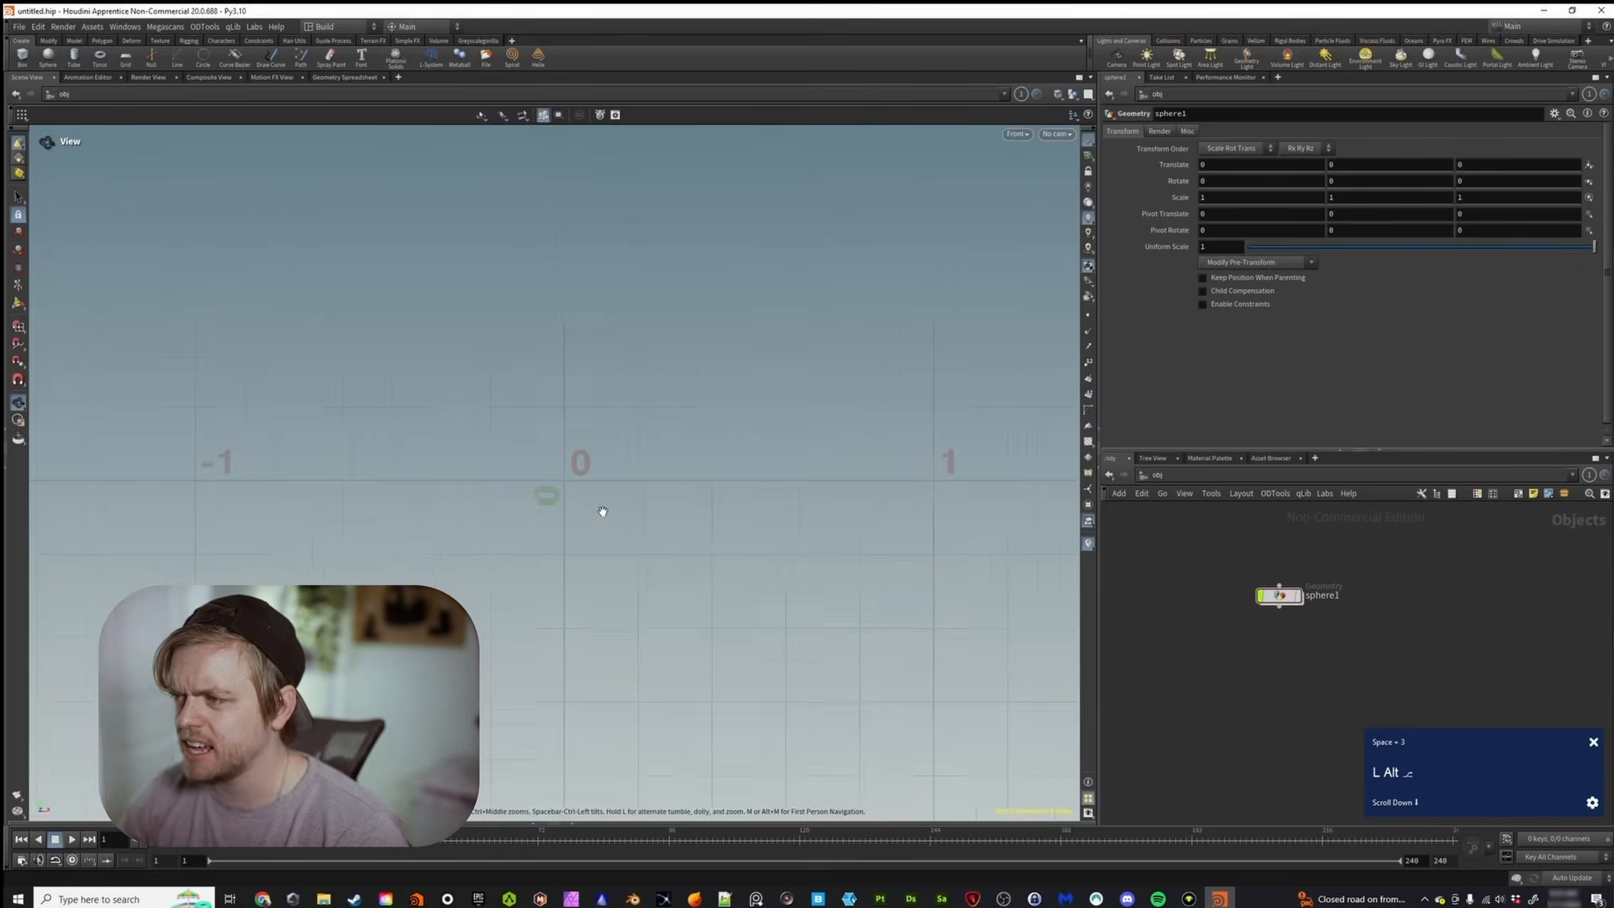
alt+scroll(596, 531, down, 2)
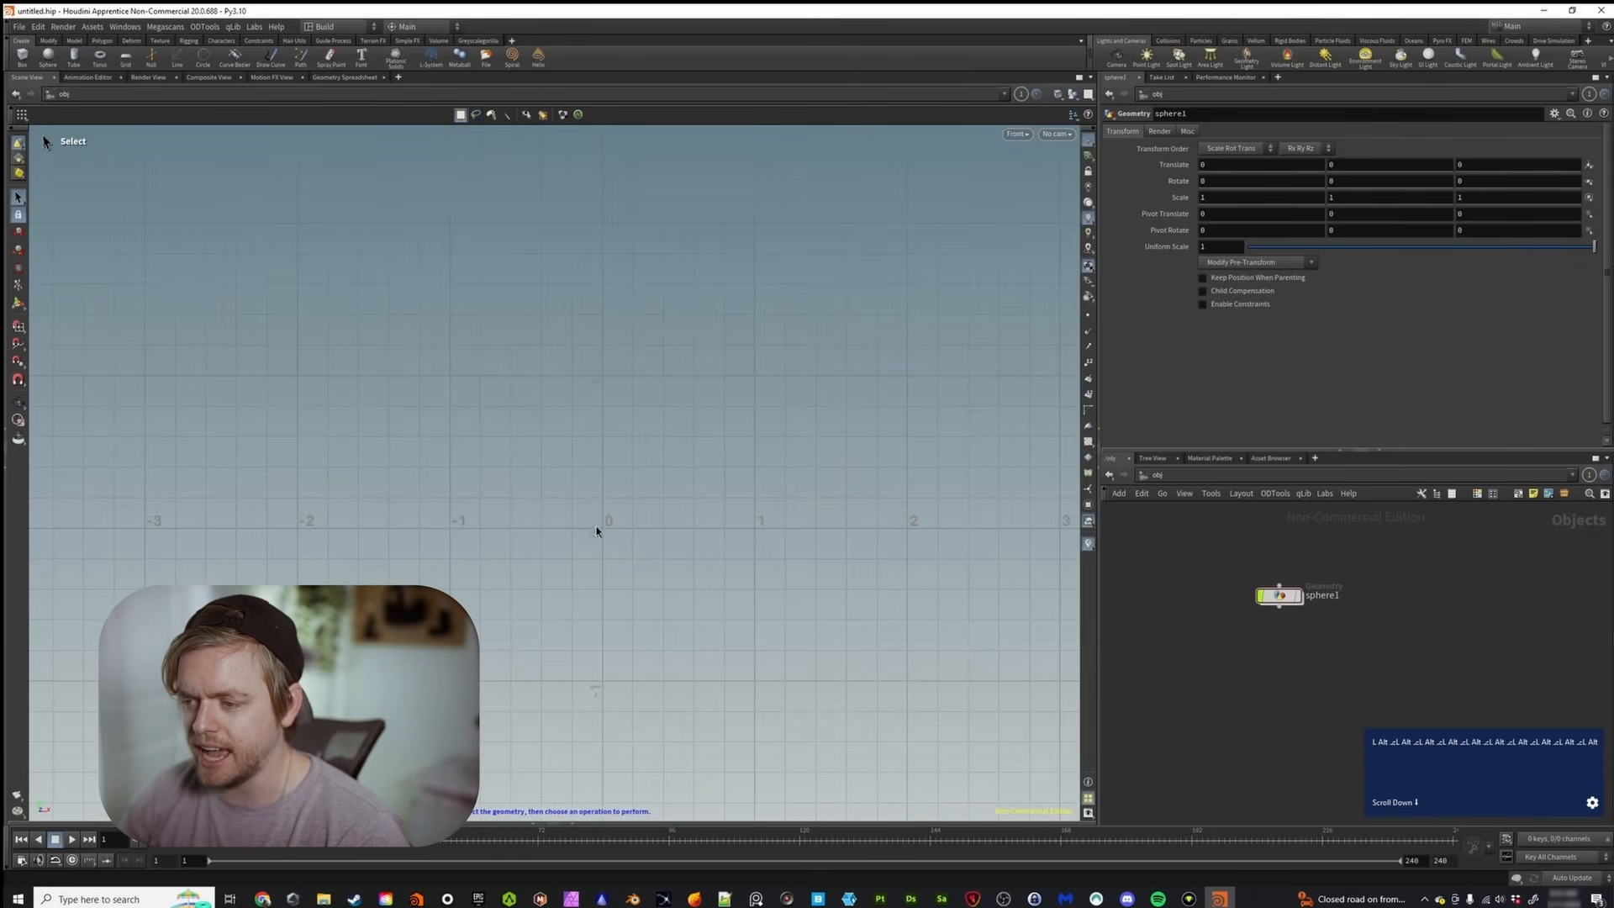
key(space+2)
alt+scroll(555, 491, up, 3)
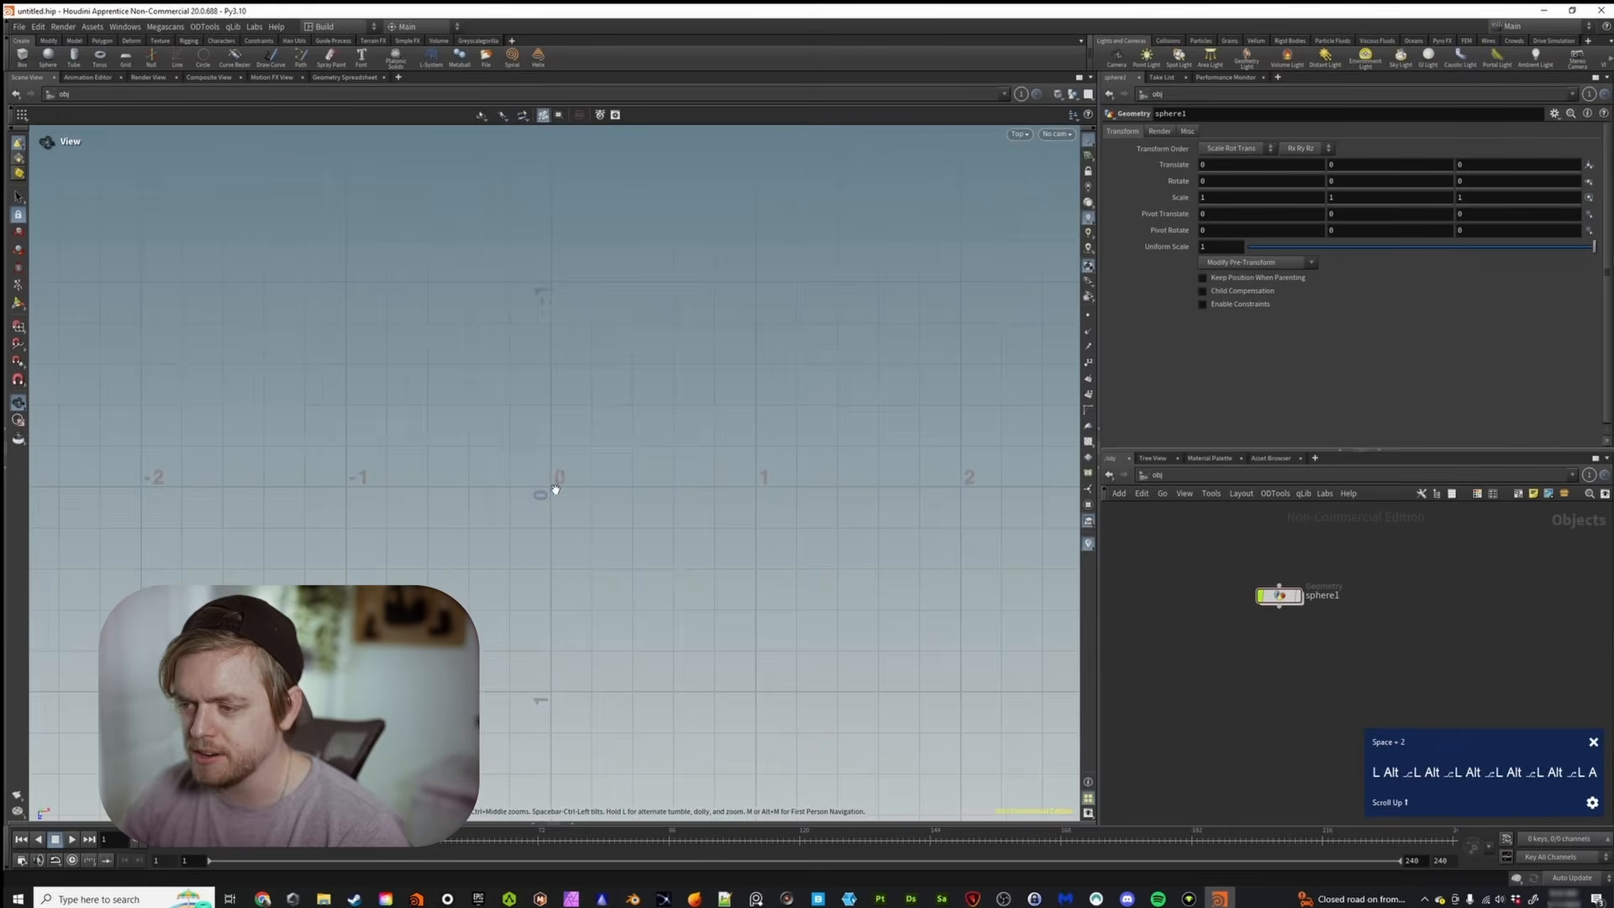
alt+scroll(557, 491, up, 2)
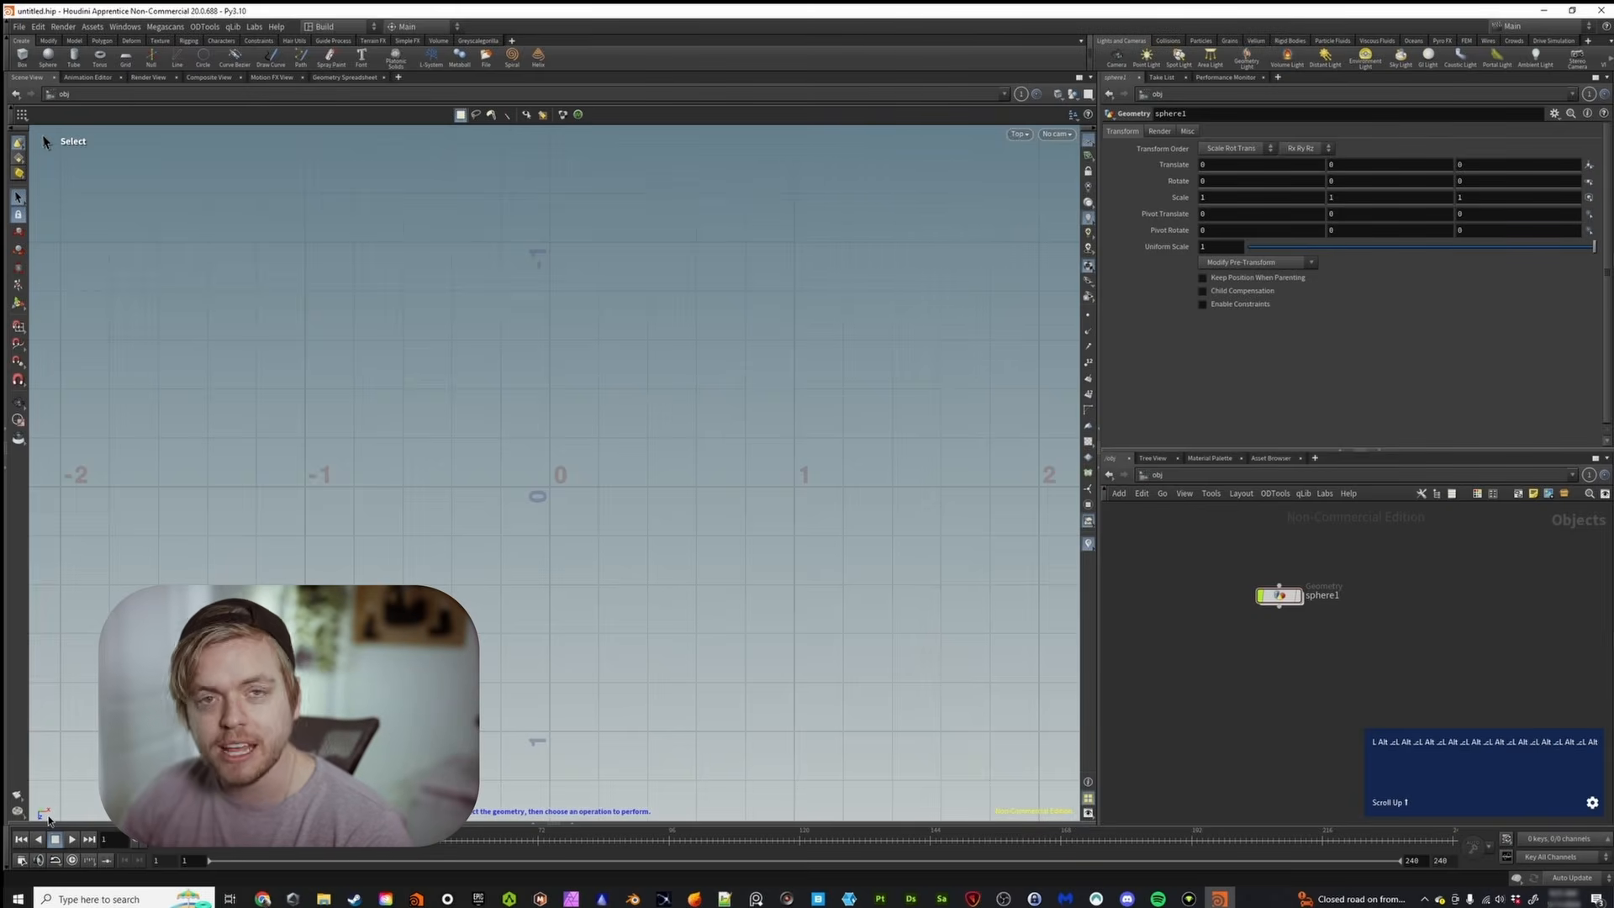
Return to the Perspective view, look over the grid from several angles and display sphere1 again
key(space+1)
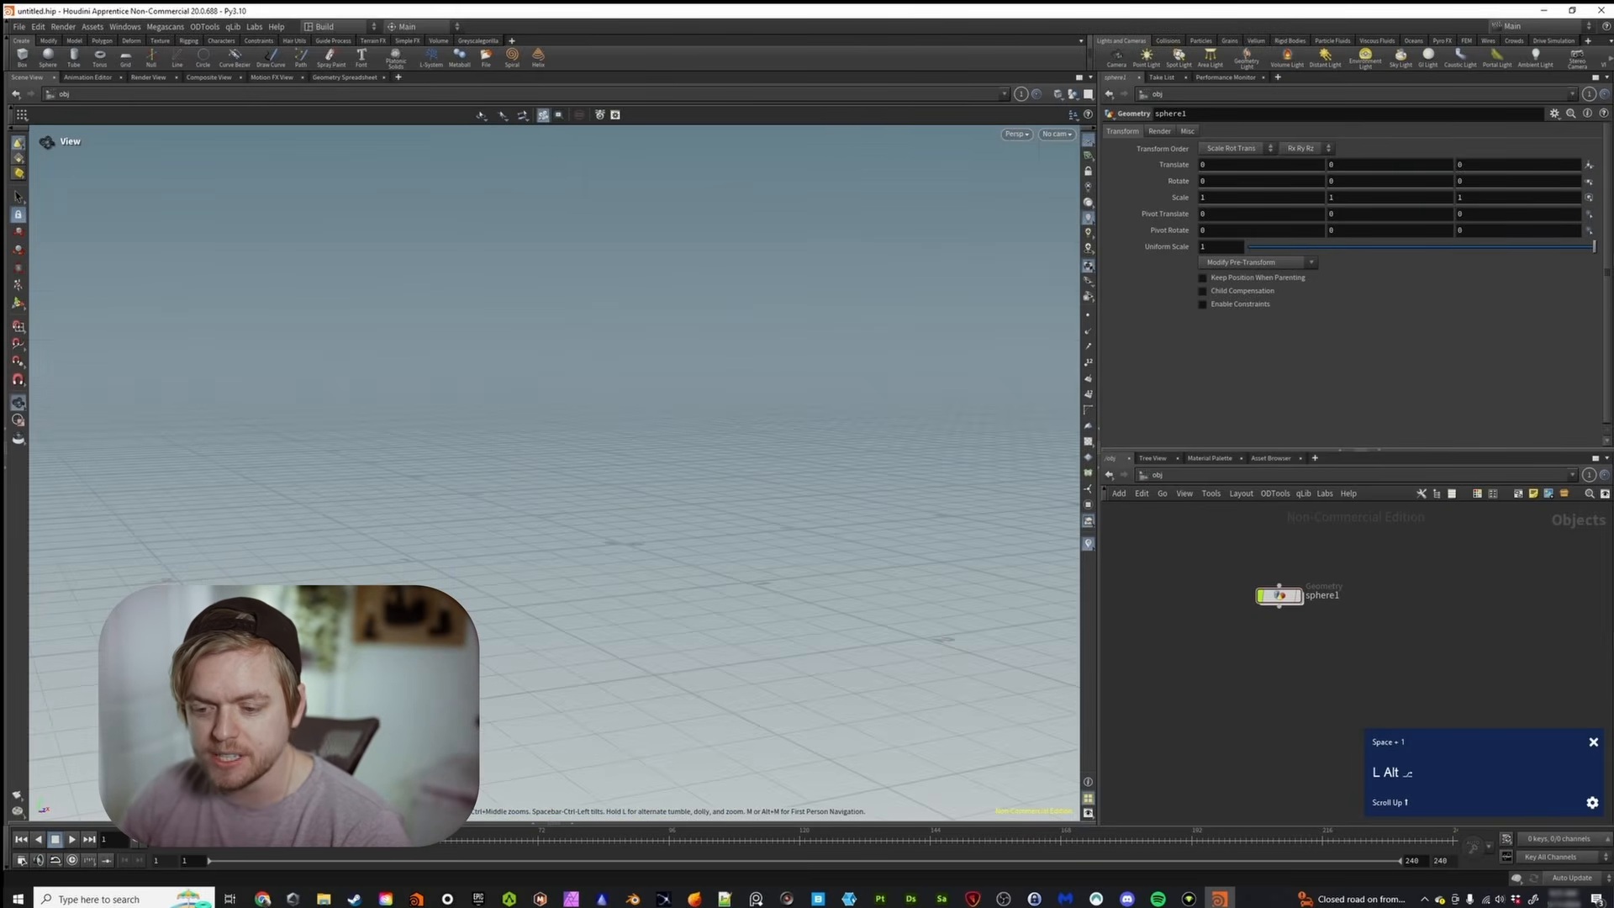
alt+drag(555, 420, 765, 446)
alt+right_drag(765, 446, 791, 446)
alt+drag(790, 445, 731, 391)
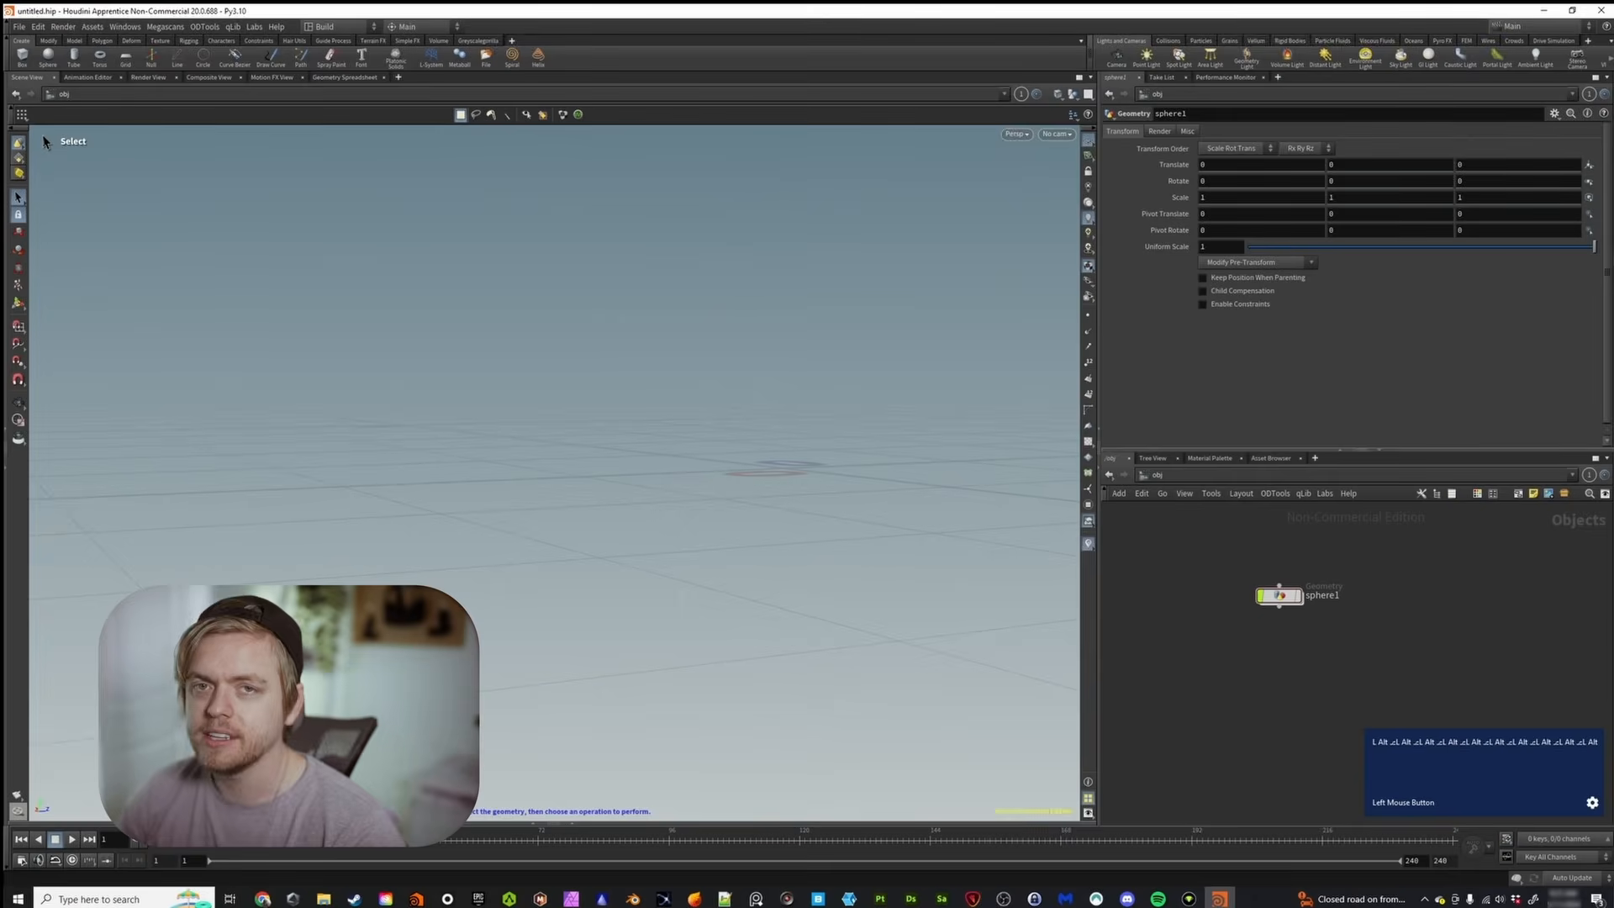
alt+drag(504, 379, 498, 465)
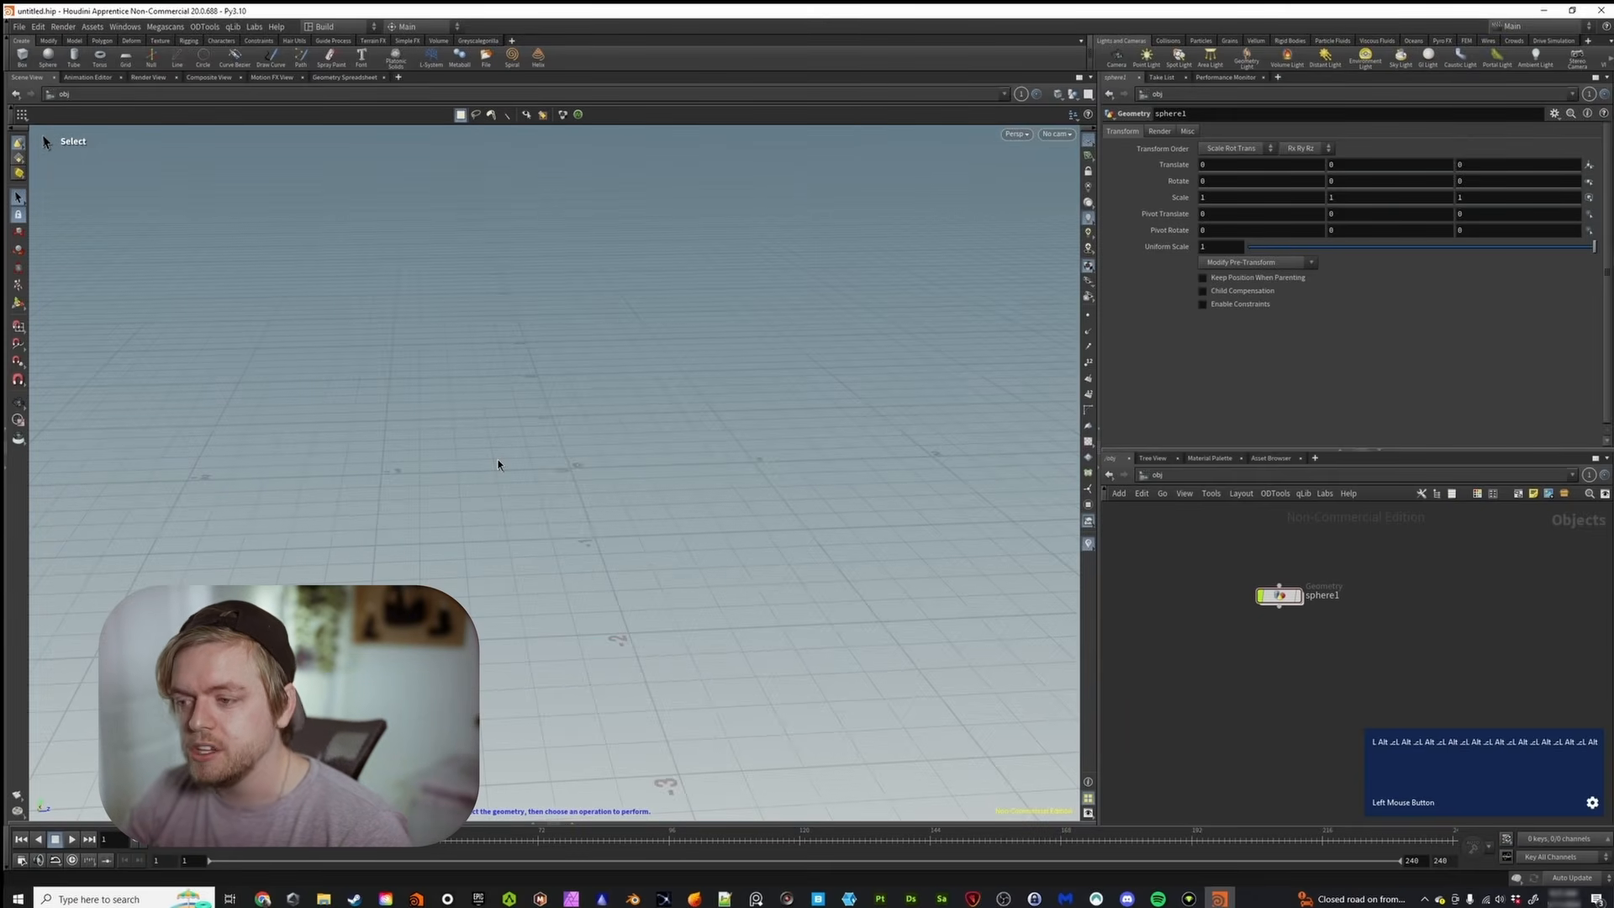
click(1297, 596)
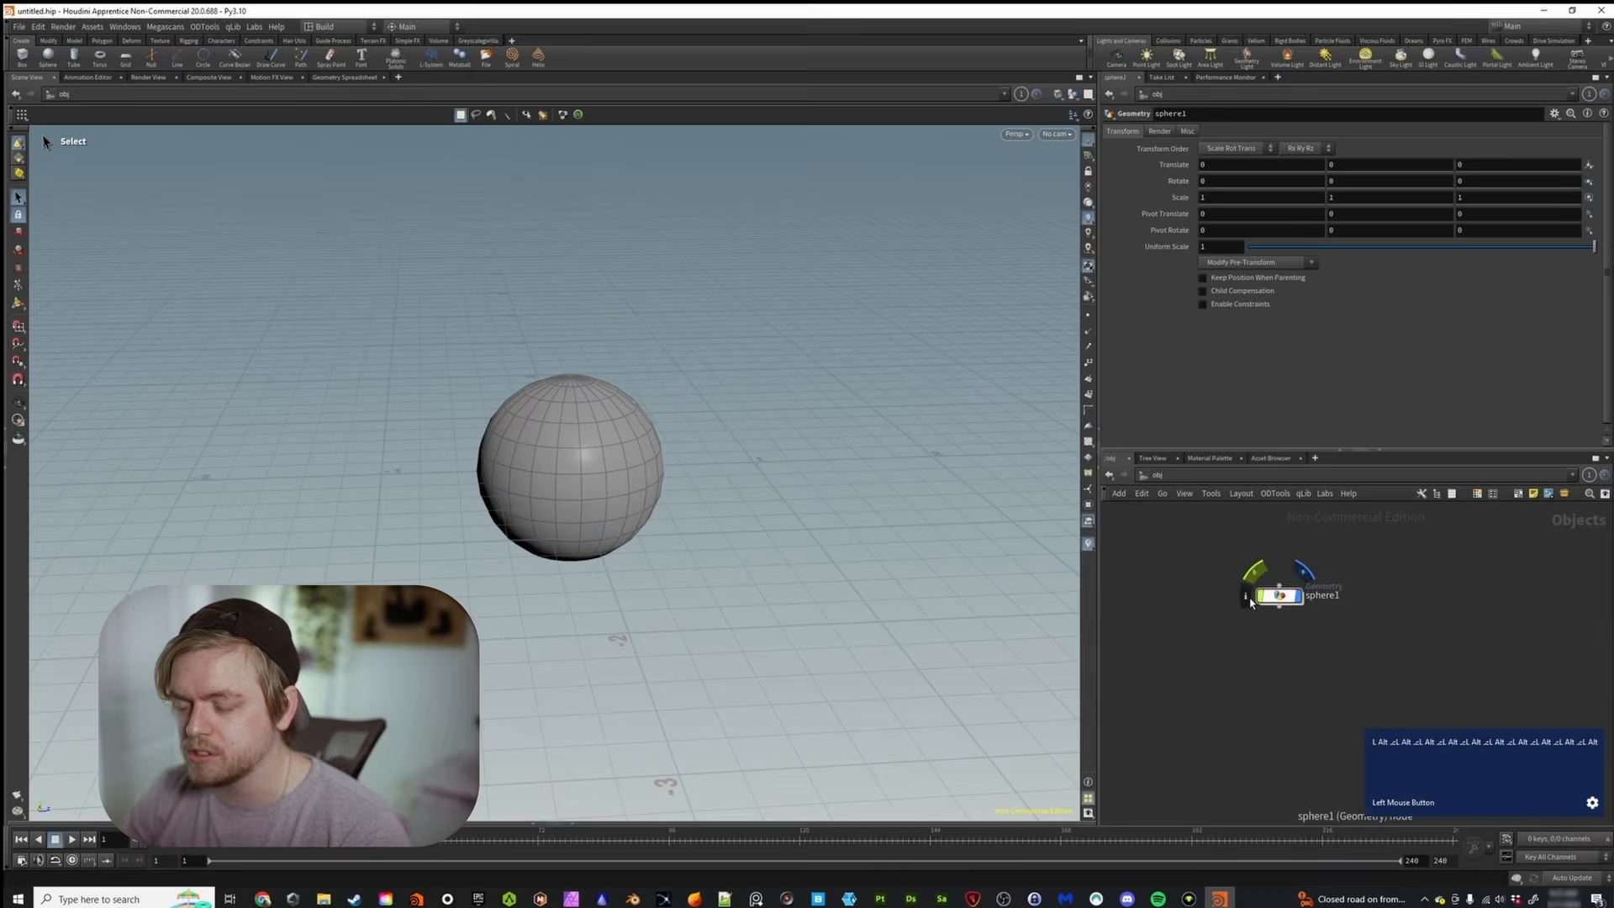
Select sphere1, set its Y translation to -1.4 so it sits below the grid, and deselect it
drag(1204, 643, 1377, 555)
middle_drag(1367, 163, 1312, 172)
alt+right_drag(937, 360, 582, 360)
alt+drag(582, 361, 573, 406)
alt+scroll(559, 520, up, 5)
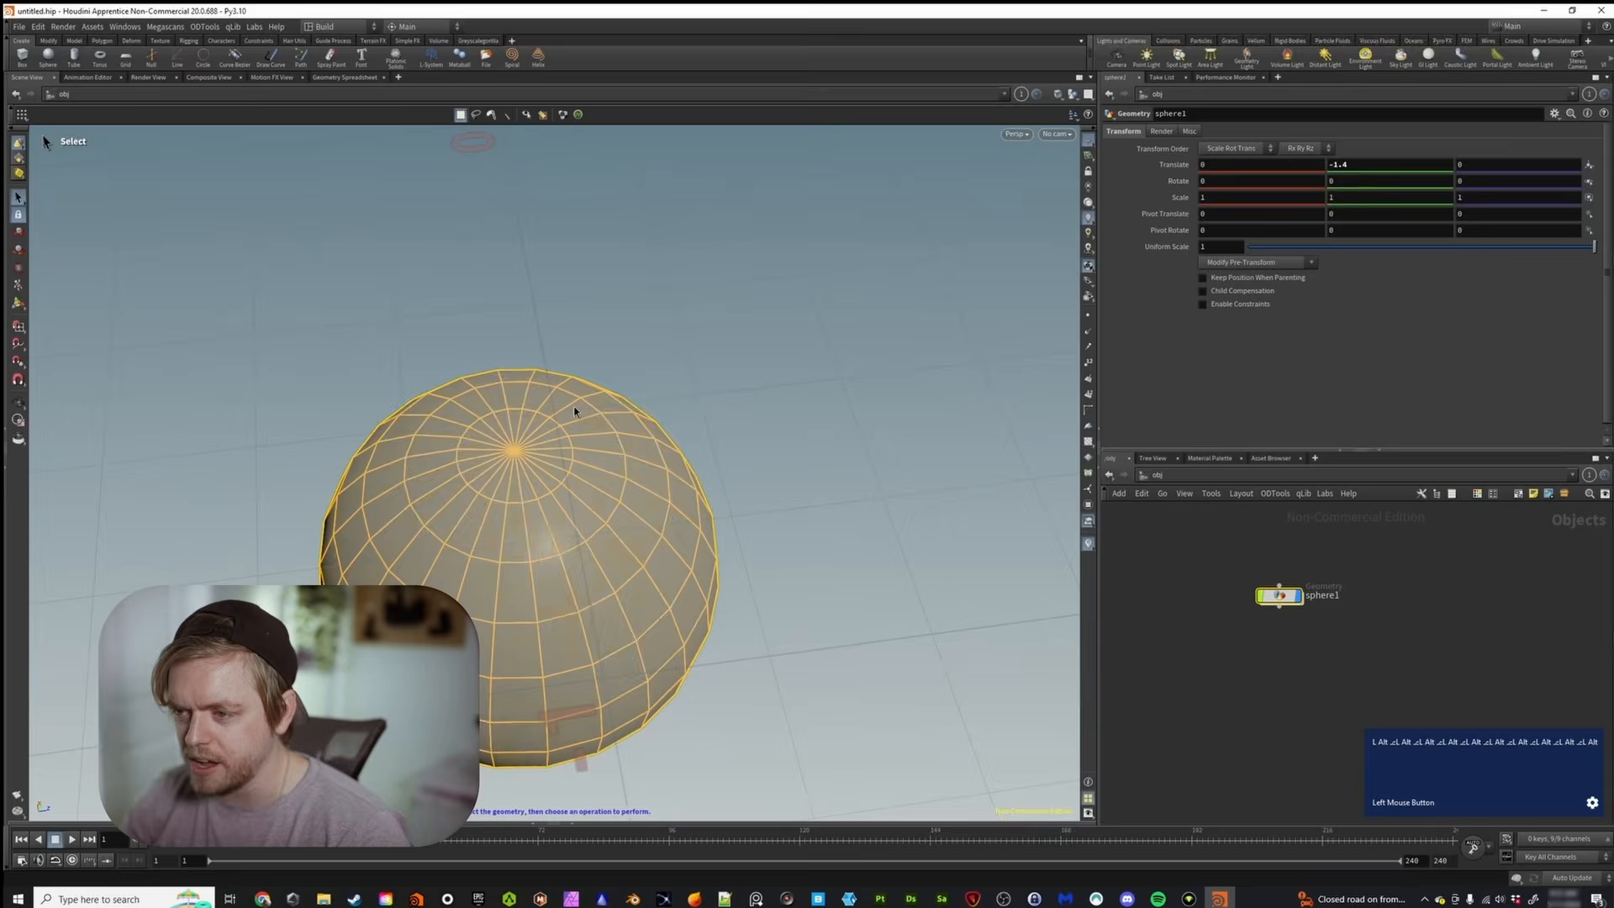
click(841, 402)
alt+drag(639, 470, 454, 487)
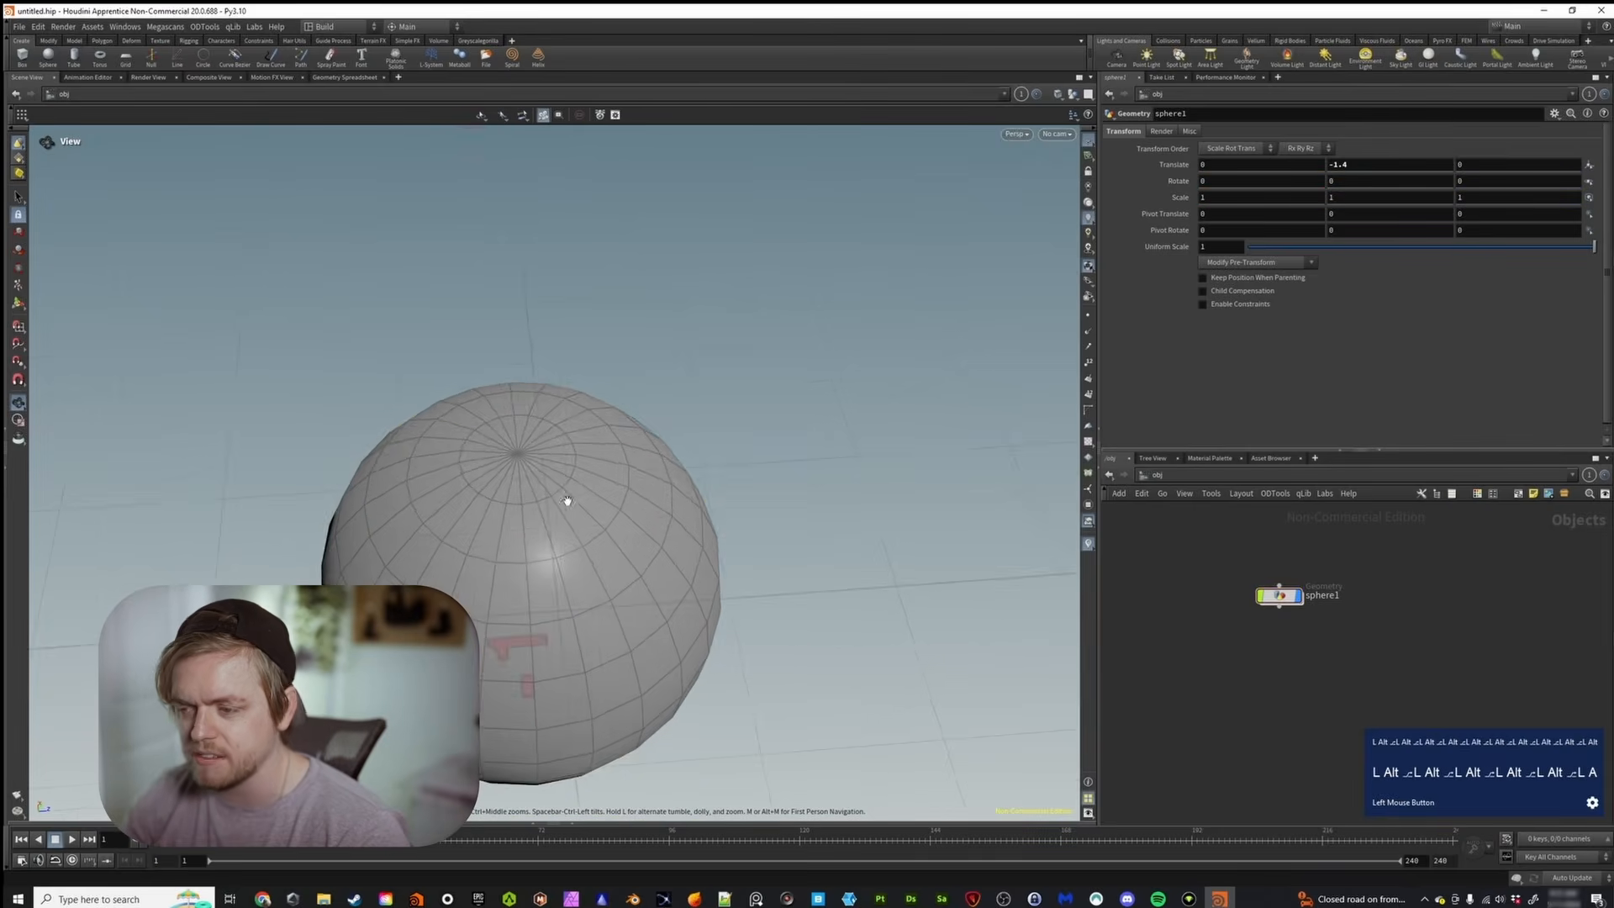
alt+middle_drag(543, 507, 569, 411)
Turn off the reference grid and inspect the lowered sphere without it
click(1087, 141)
alt+scroll(616, 436, down, 6)
alt+drag(616, 436, 592, 460)
alt+scroll(589, 456, up, 6)
alt+scroll(589, 456, up, 3)
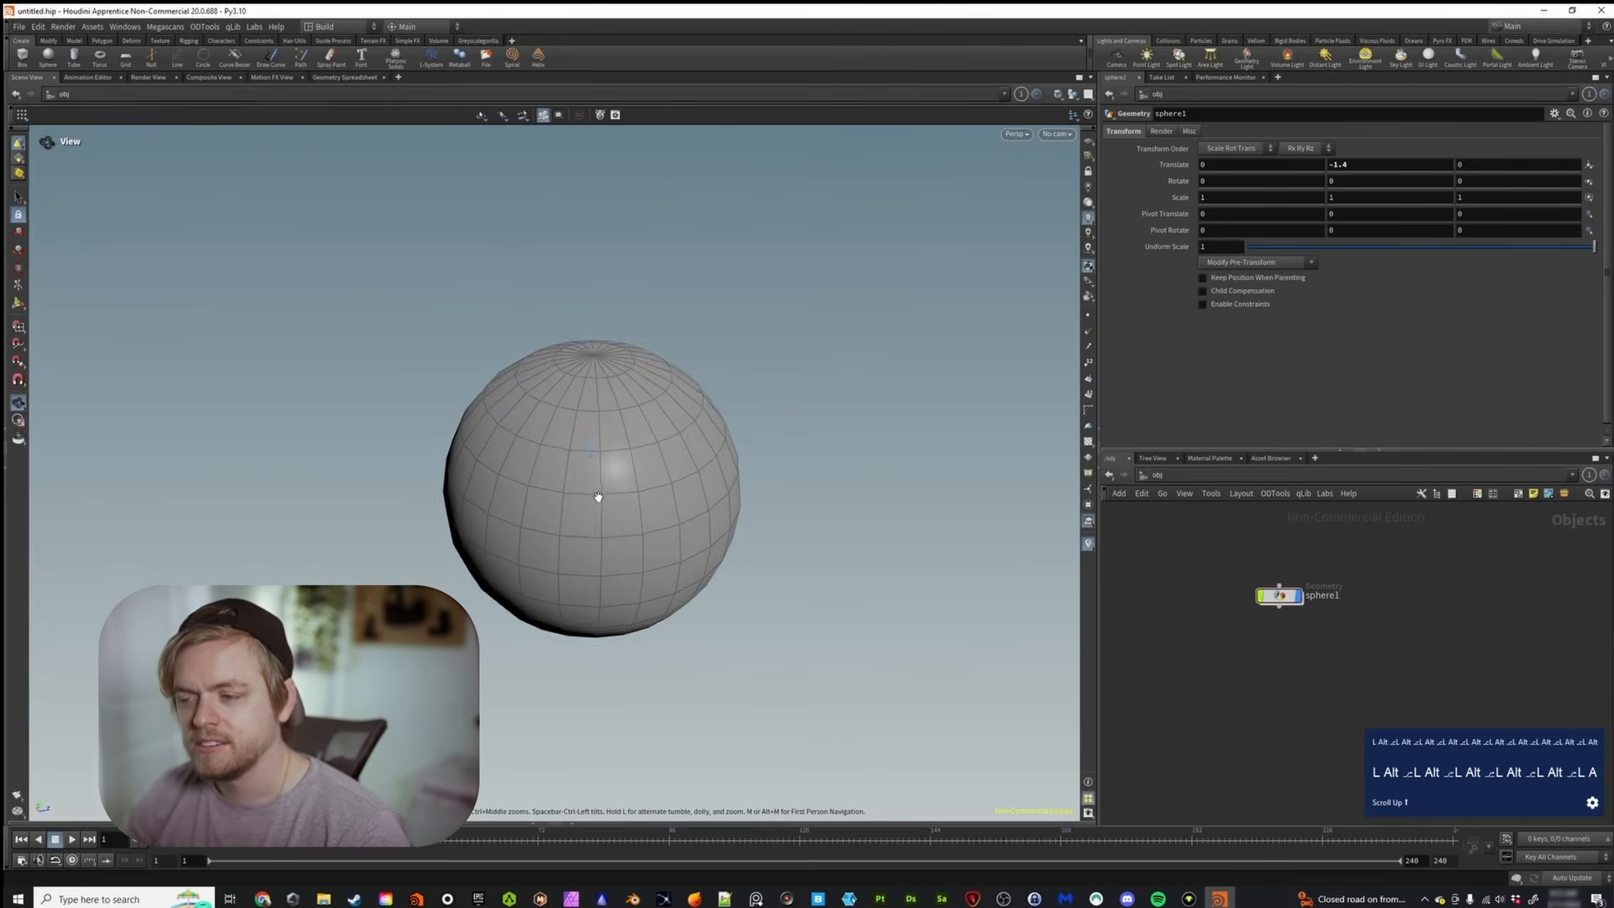
alt+middle_drag(597, 514, 594, 479)
alt+drag(594, 480, 602, 433)
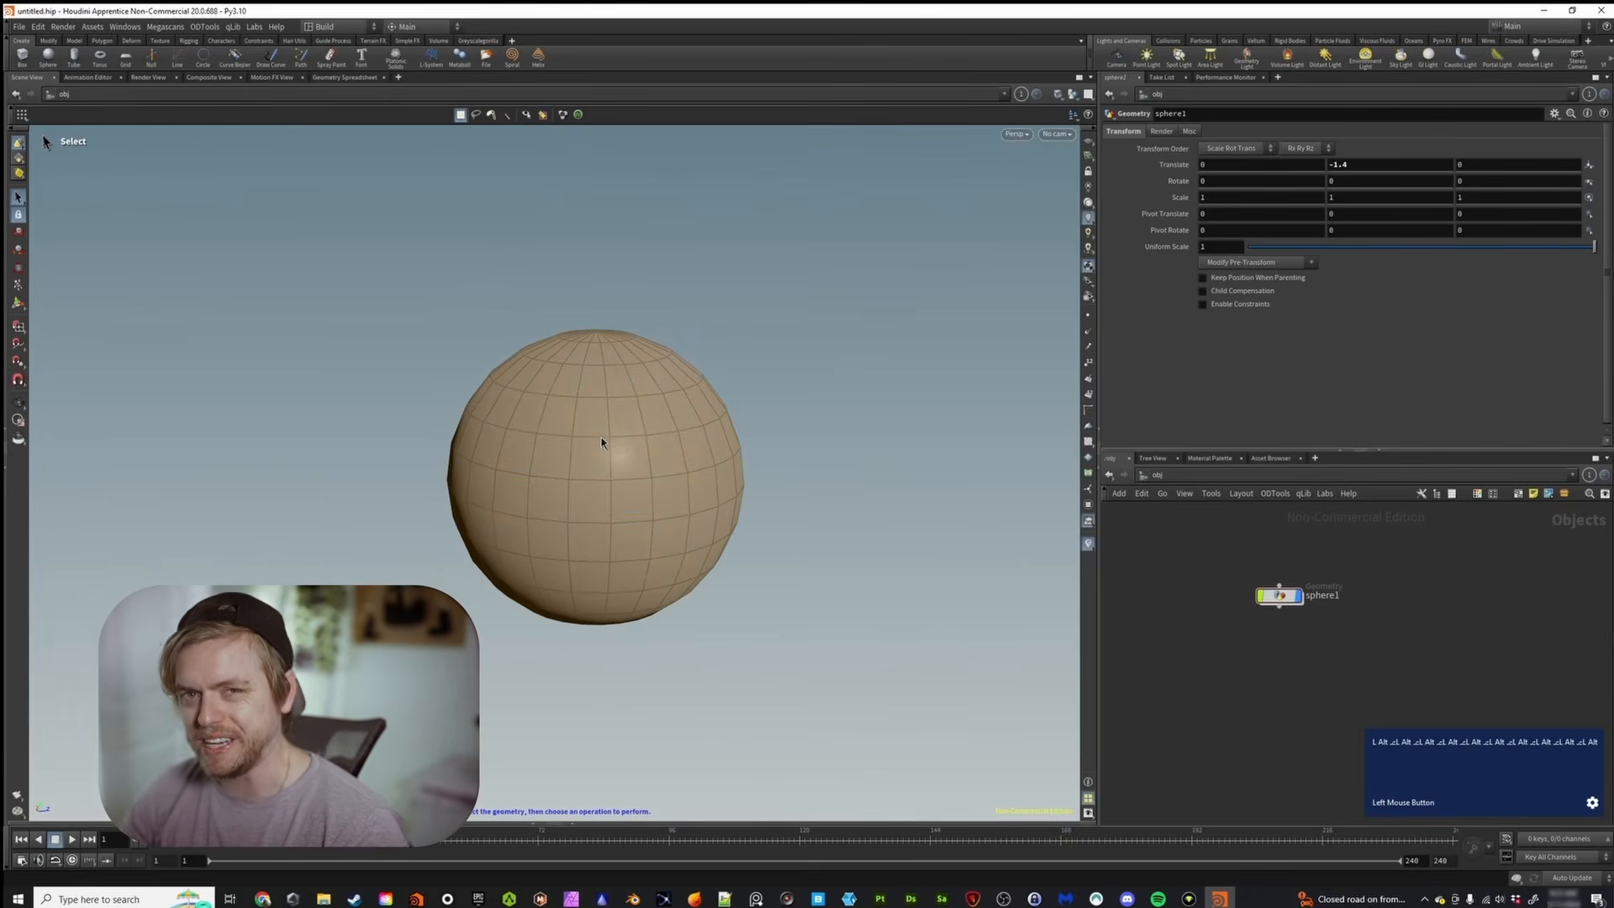
Turn the reference grid back on while viewing the sphere from farther away
alt+scroll(660, 339, down, 7)
alt+drag(663, 342, 605, 403)
alt+right_drag(605, 404, 597, 418)
click(1087, 156)
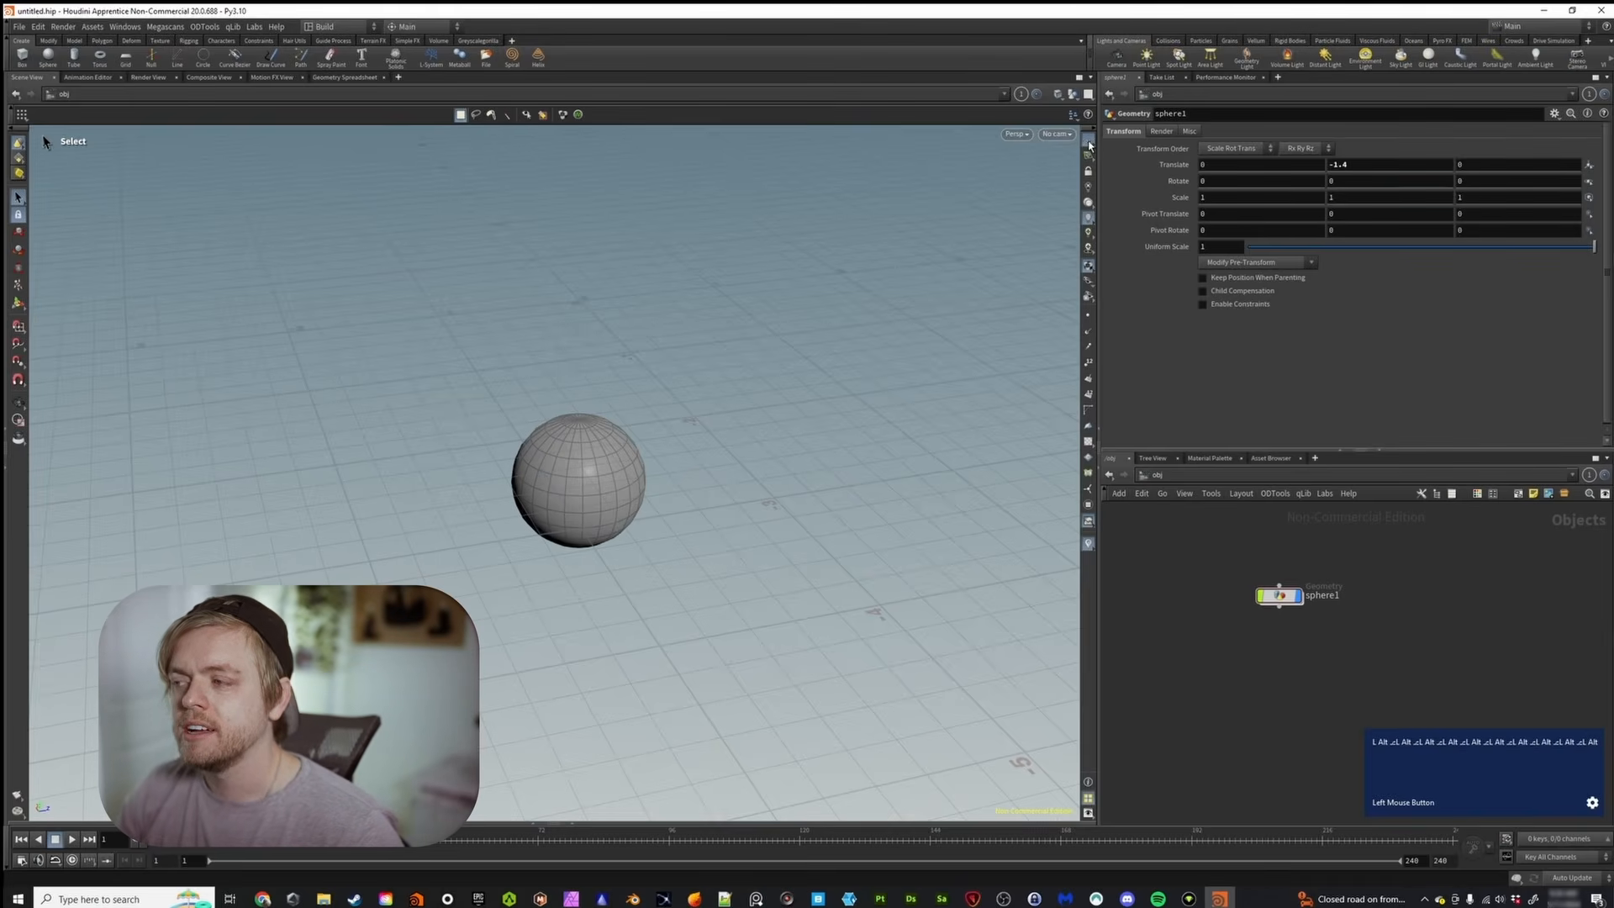
Keep the reference plane's ruler on Ruler on Main Axes and look over its numbering in the Front view
click(1088, 145)
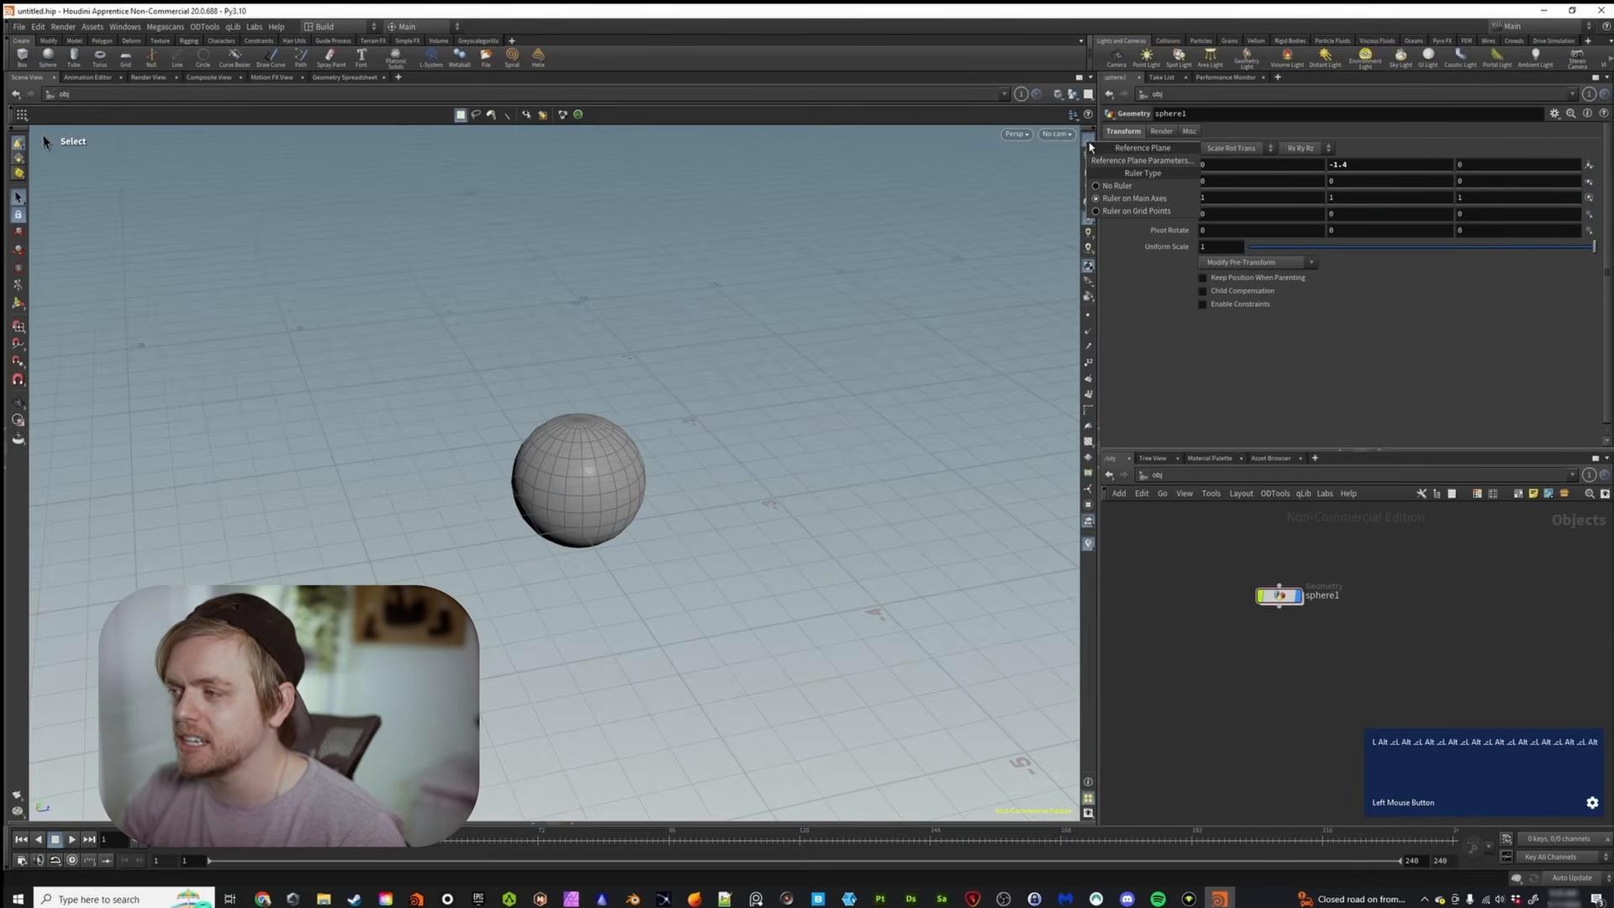
click(1131, 199)
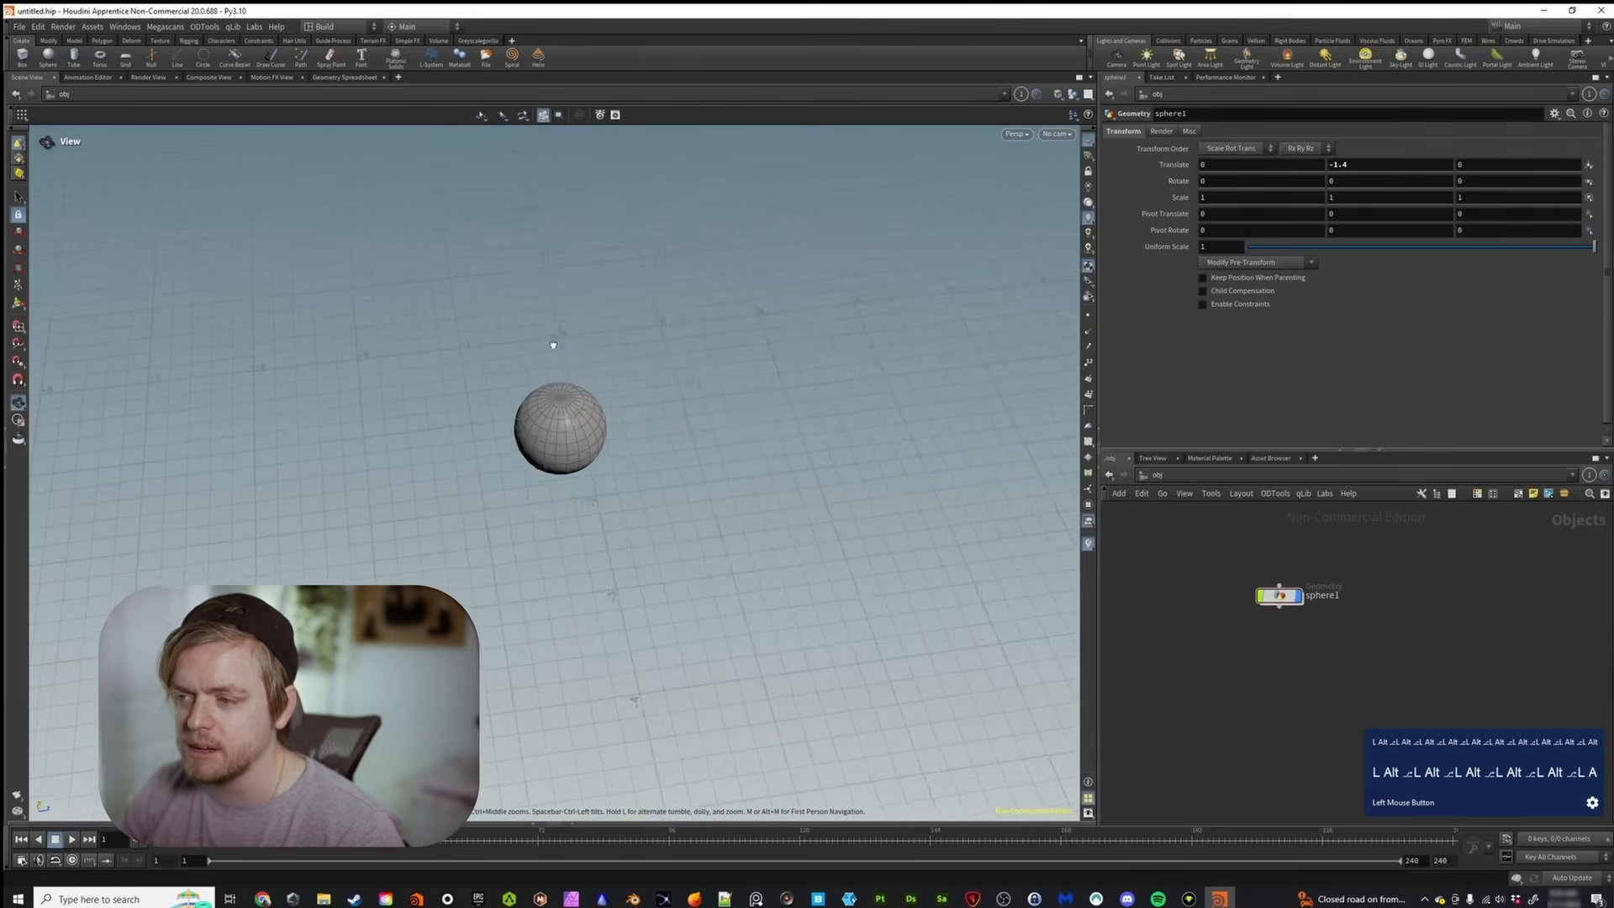
key(space+3)
alt+right_drag(546, 367, 573, 375)
alt+middle_drag(573, 375, 554, 270)
scroll(526, 371, down, 3)
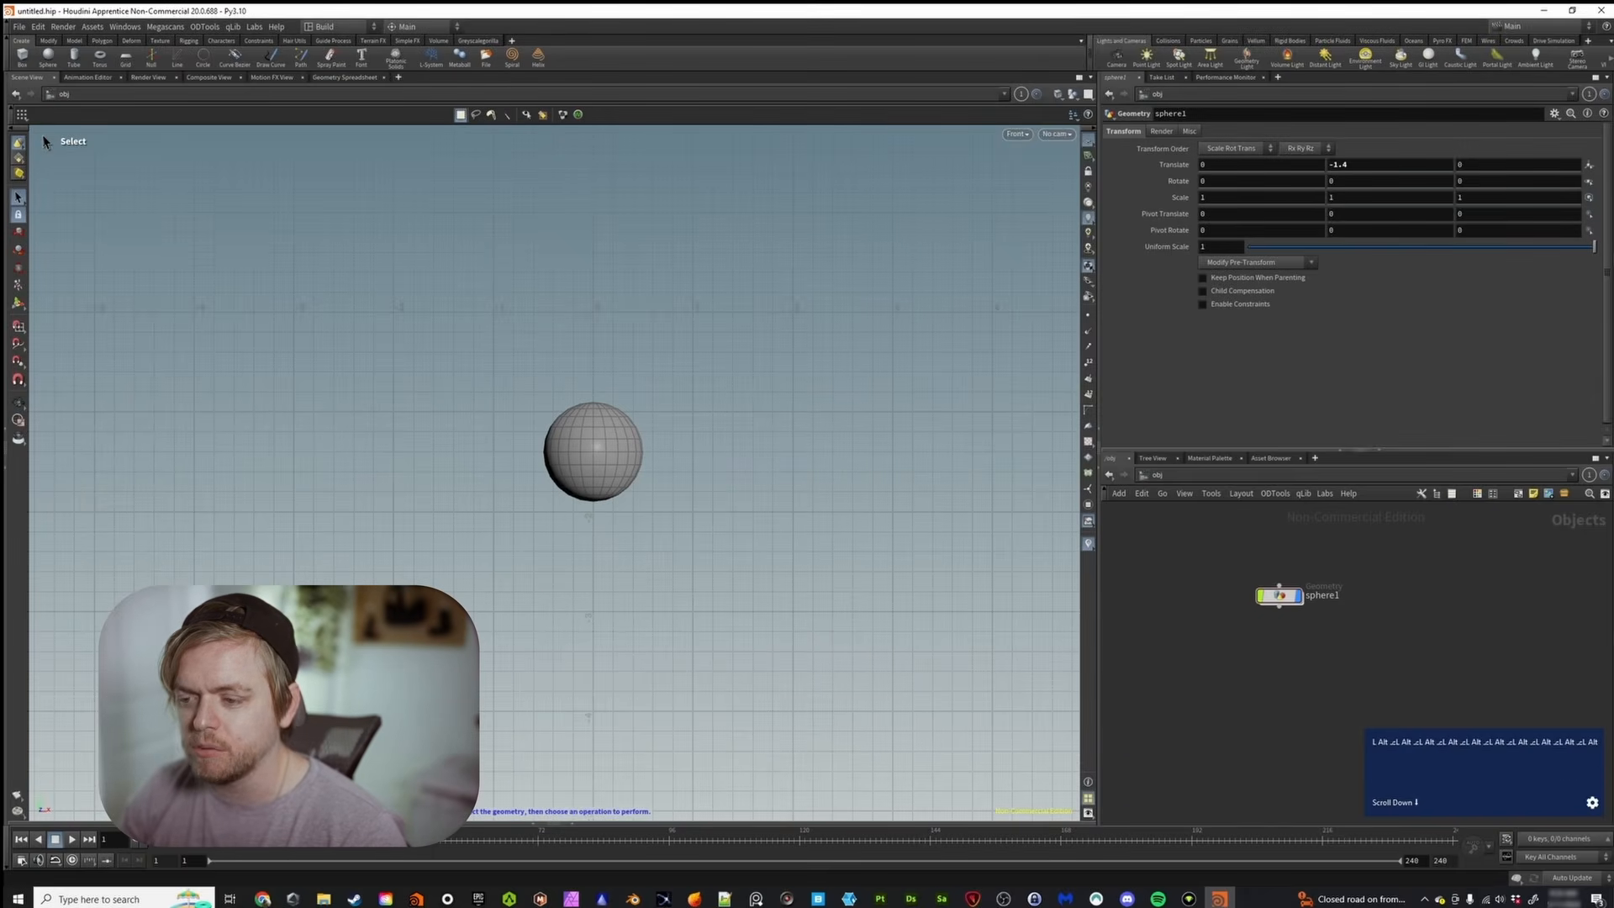
alt+middle_drag(320, 556, 496, 522)
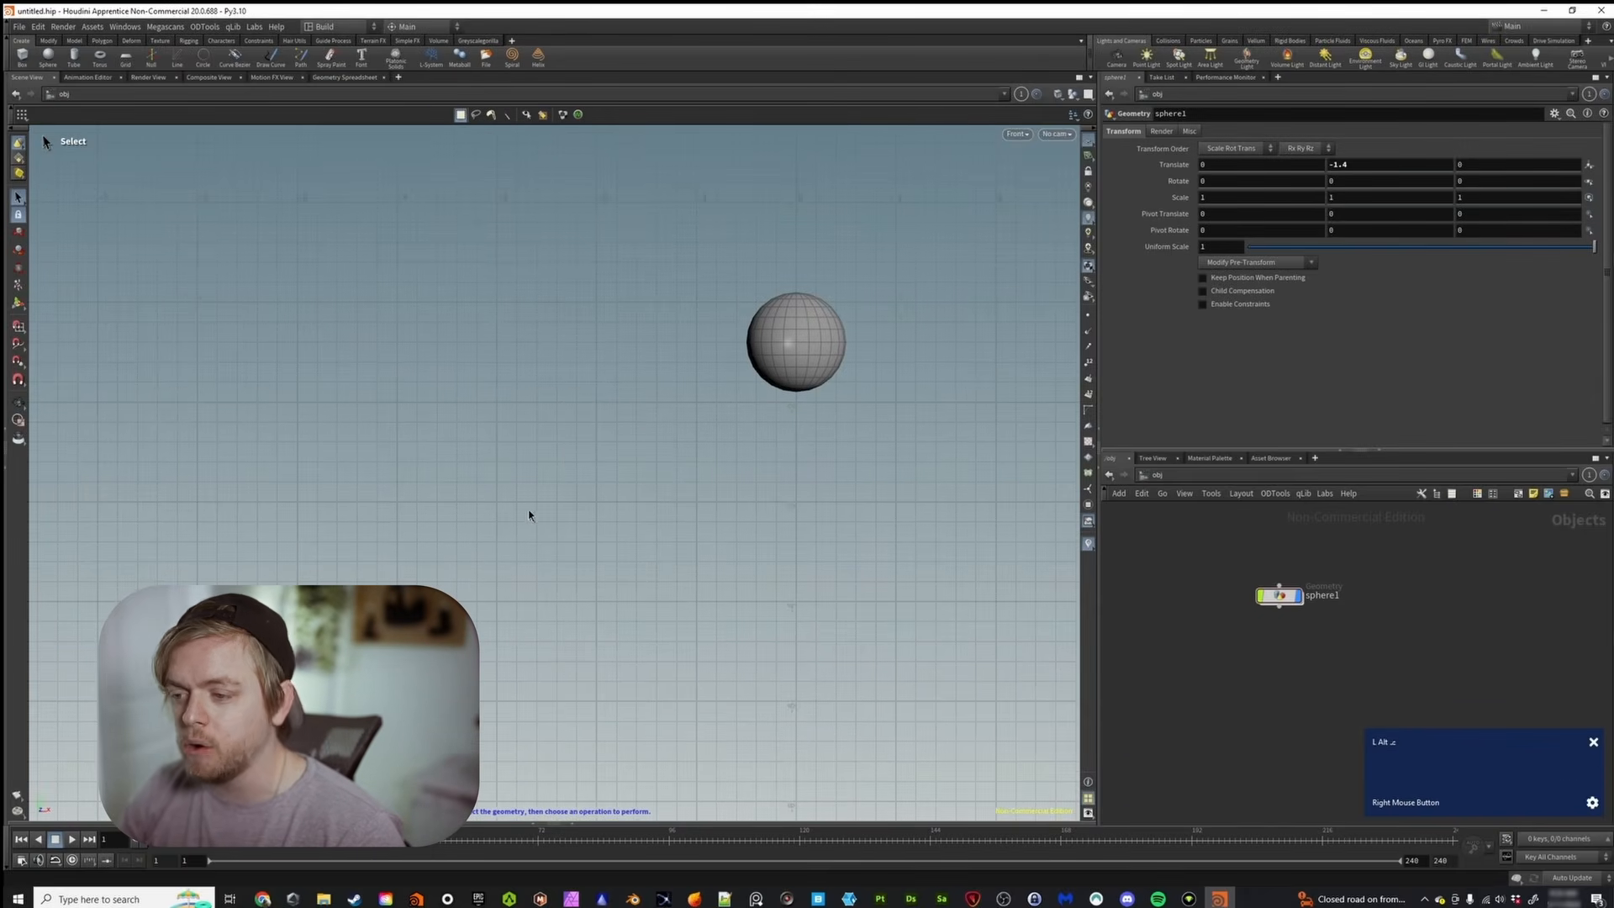
Switch the reference plane to Ruler on Grid Points and examine the grid numbers up close
click(1090, 154)
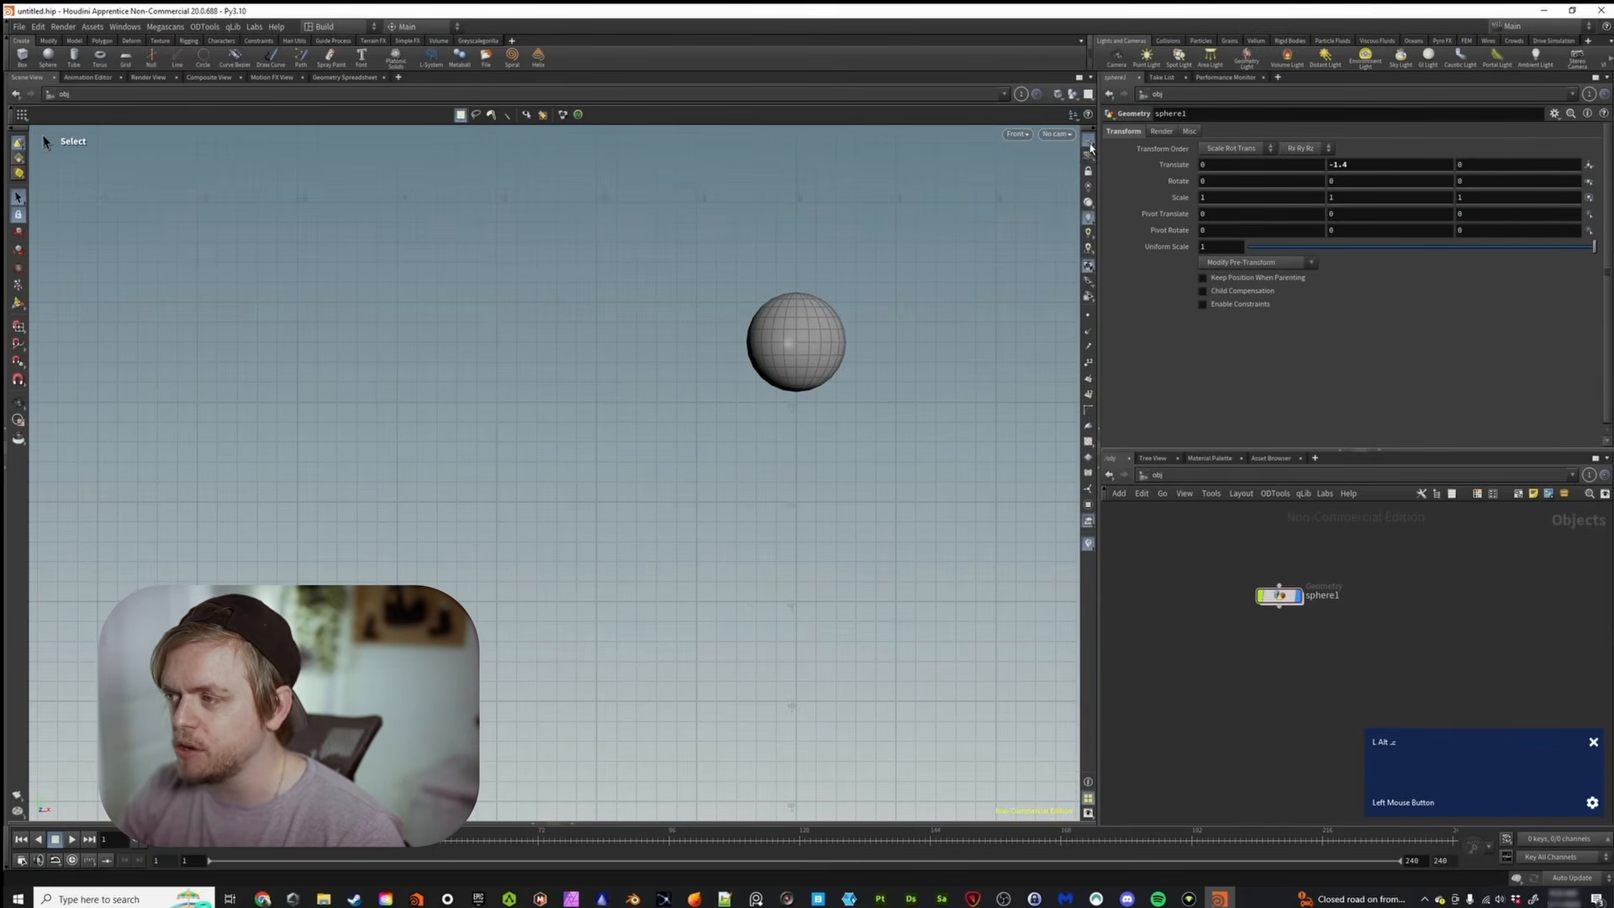
click(1089, 144)
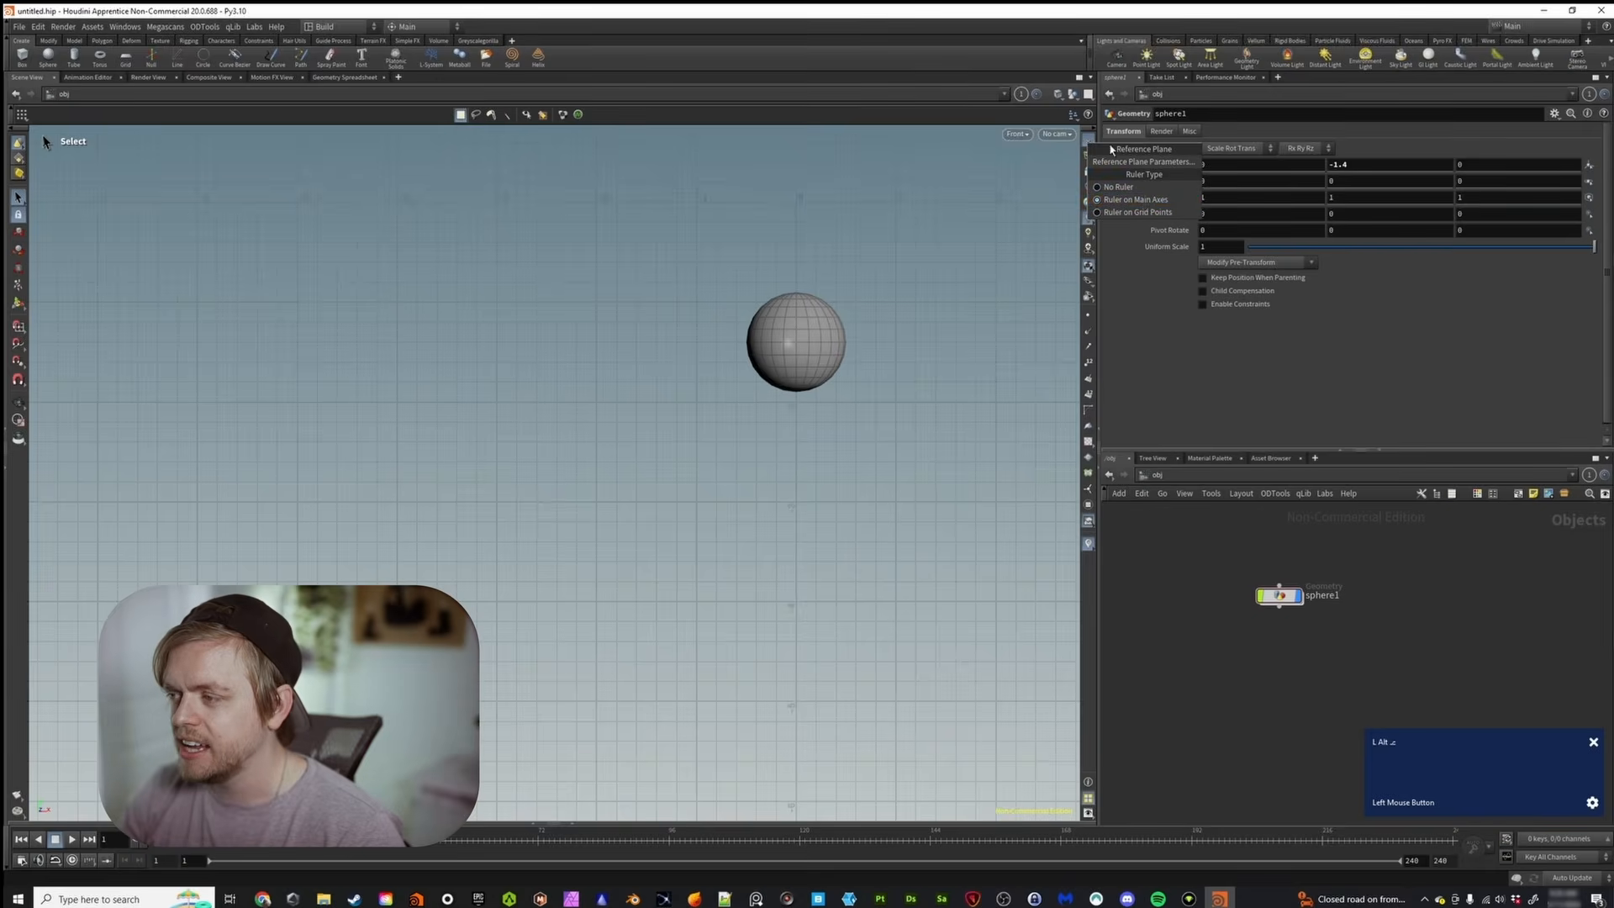
click(1140, 213)
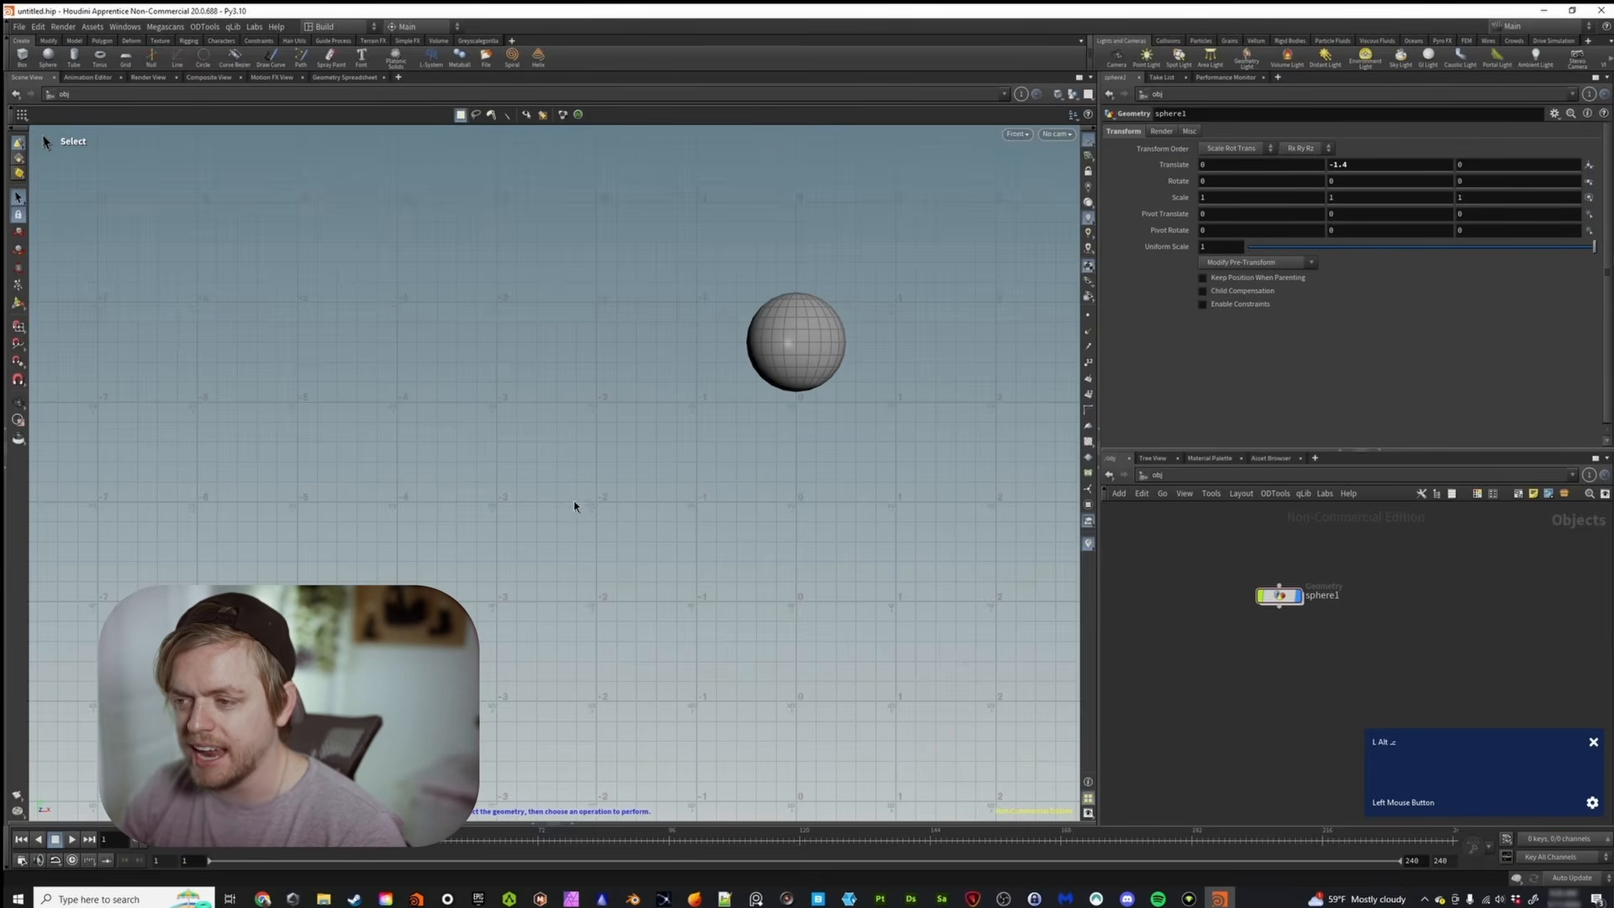
scroll(523, 508, up, 10)
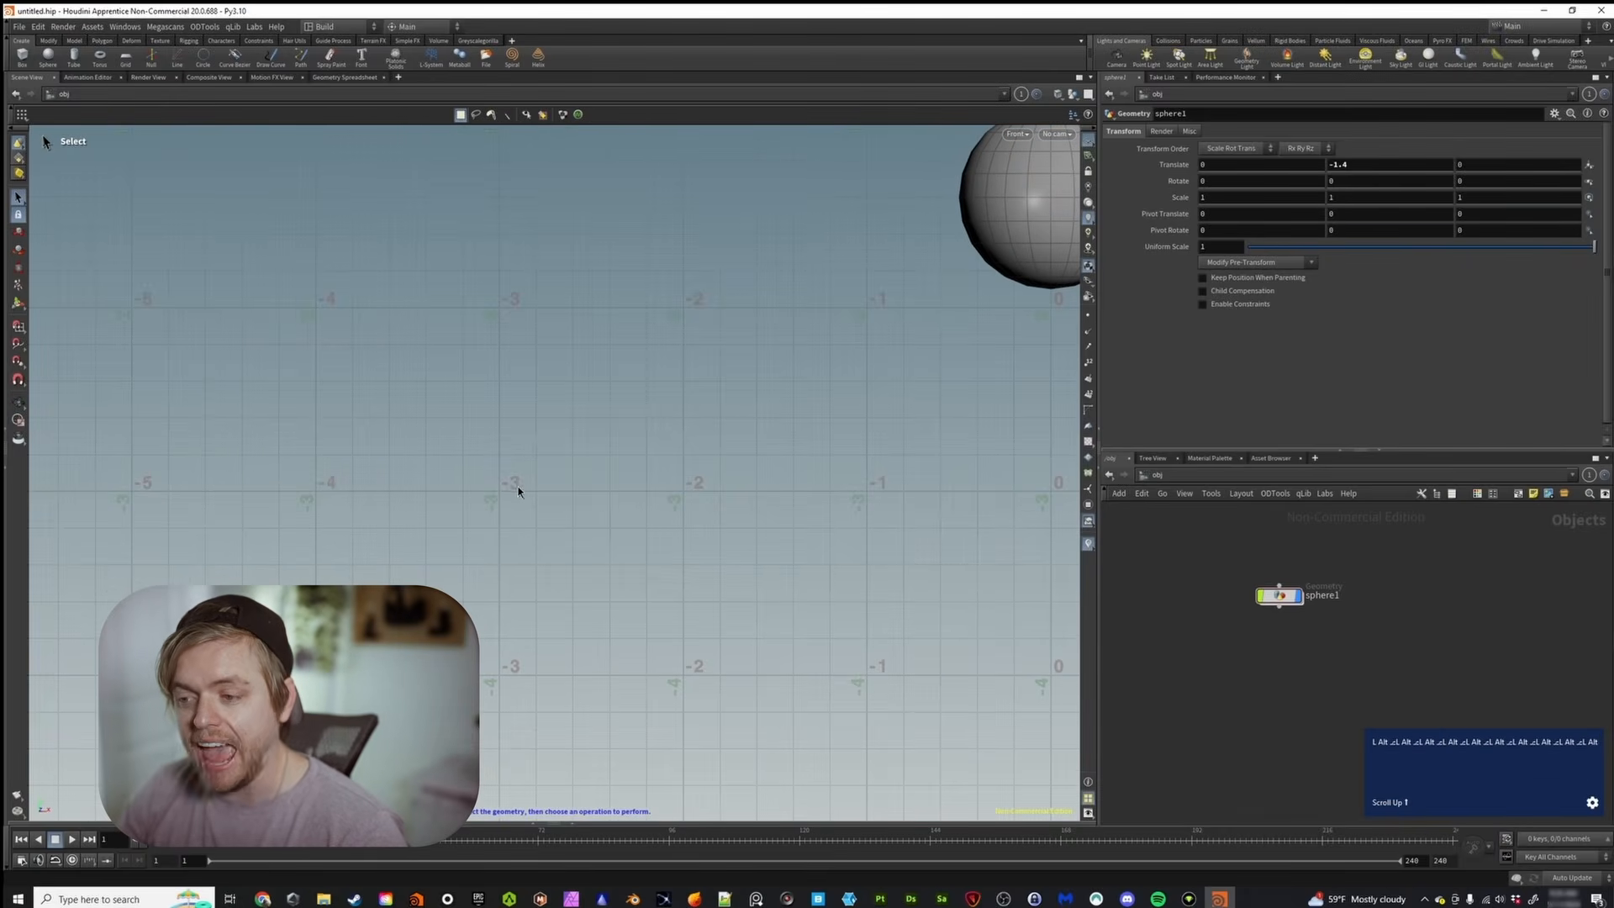
alt+scroll(489, 506, up, 5)
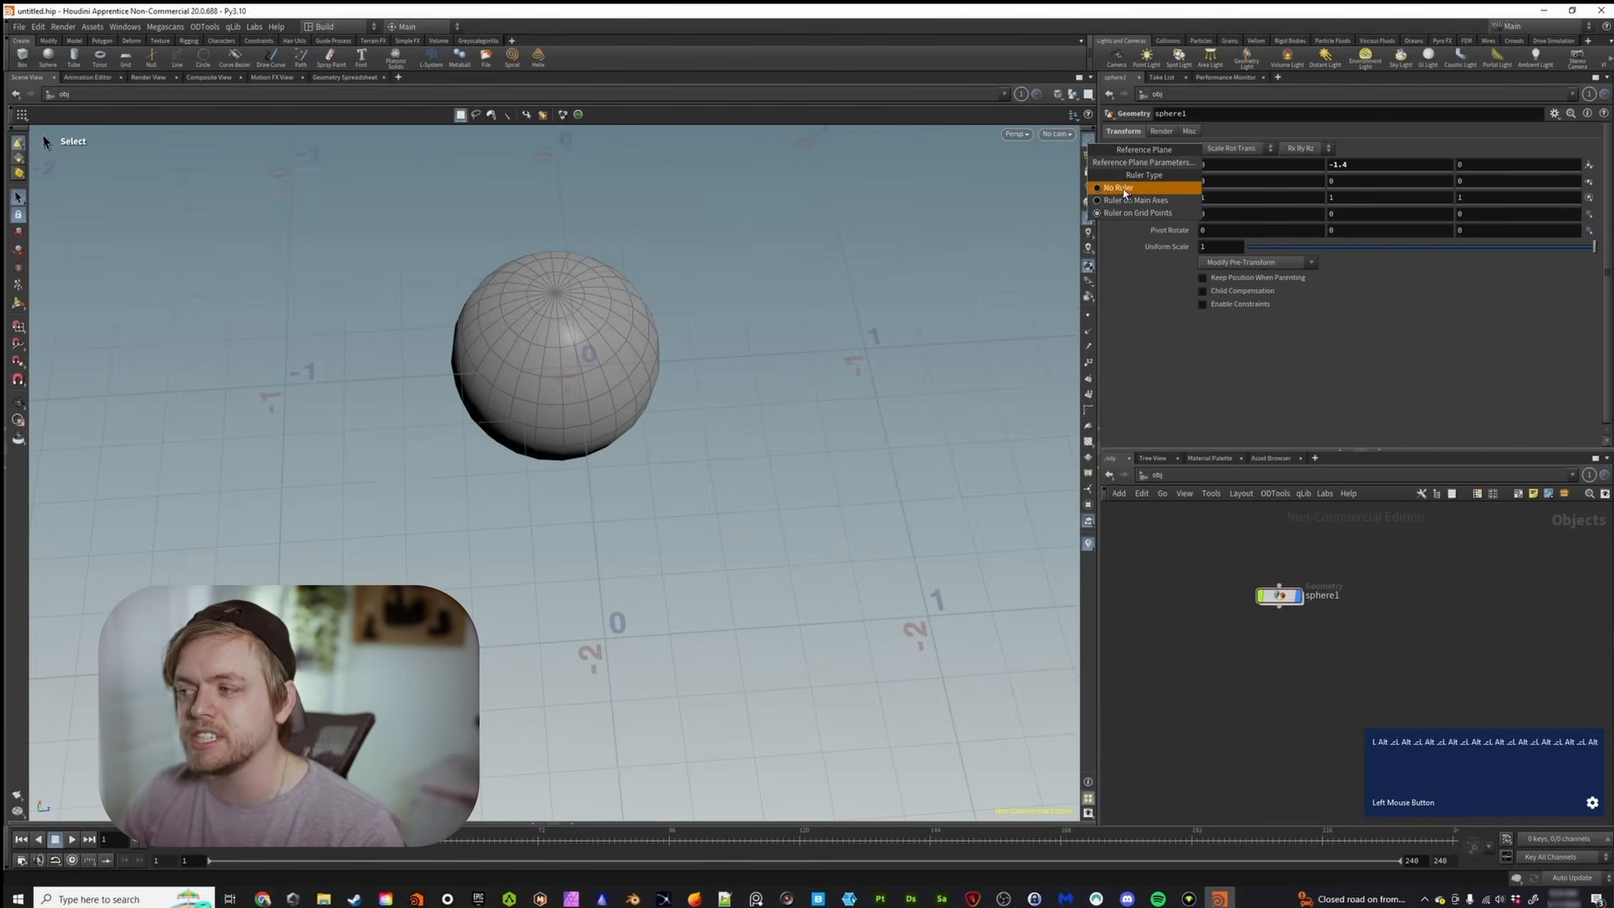
View the grid in perspective with No Ruler, restore Ruler on Main Axes, and toggle the grid off and on
alt+scroll(671, 361, down, 5)
alt+drag(669, 331, 671, 302)
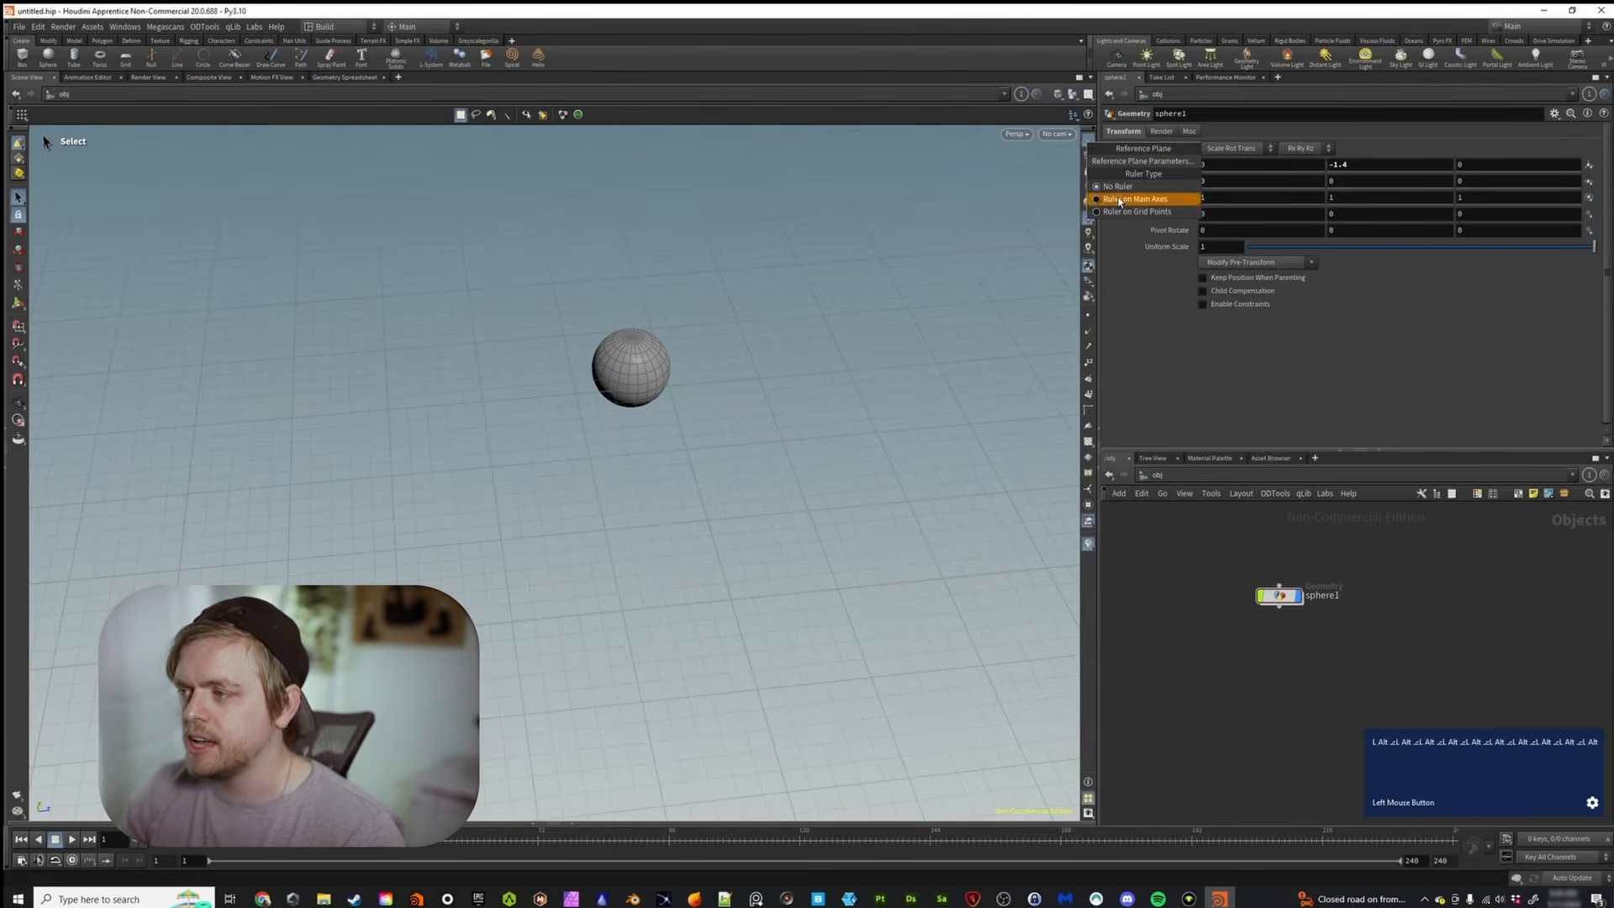
click(1090, 139)
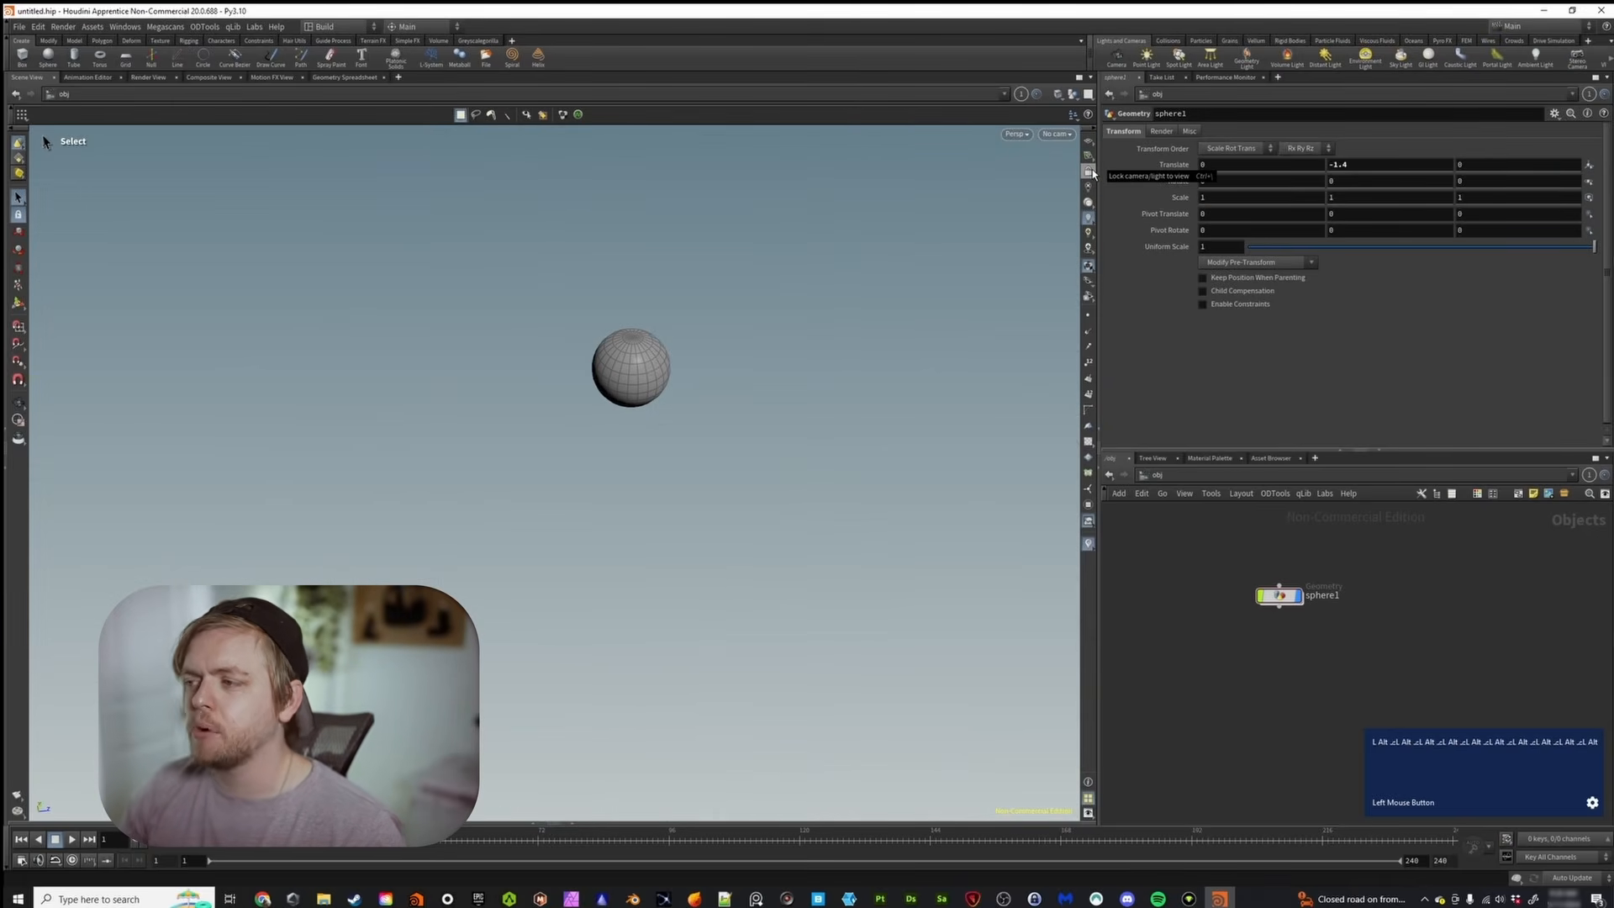
alt+middle_drag(648, 371, 596, 415)
scroll(596, 414, up, 3)
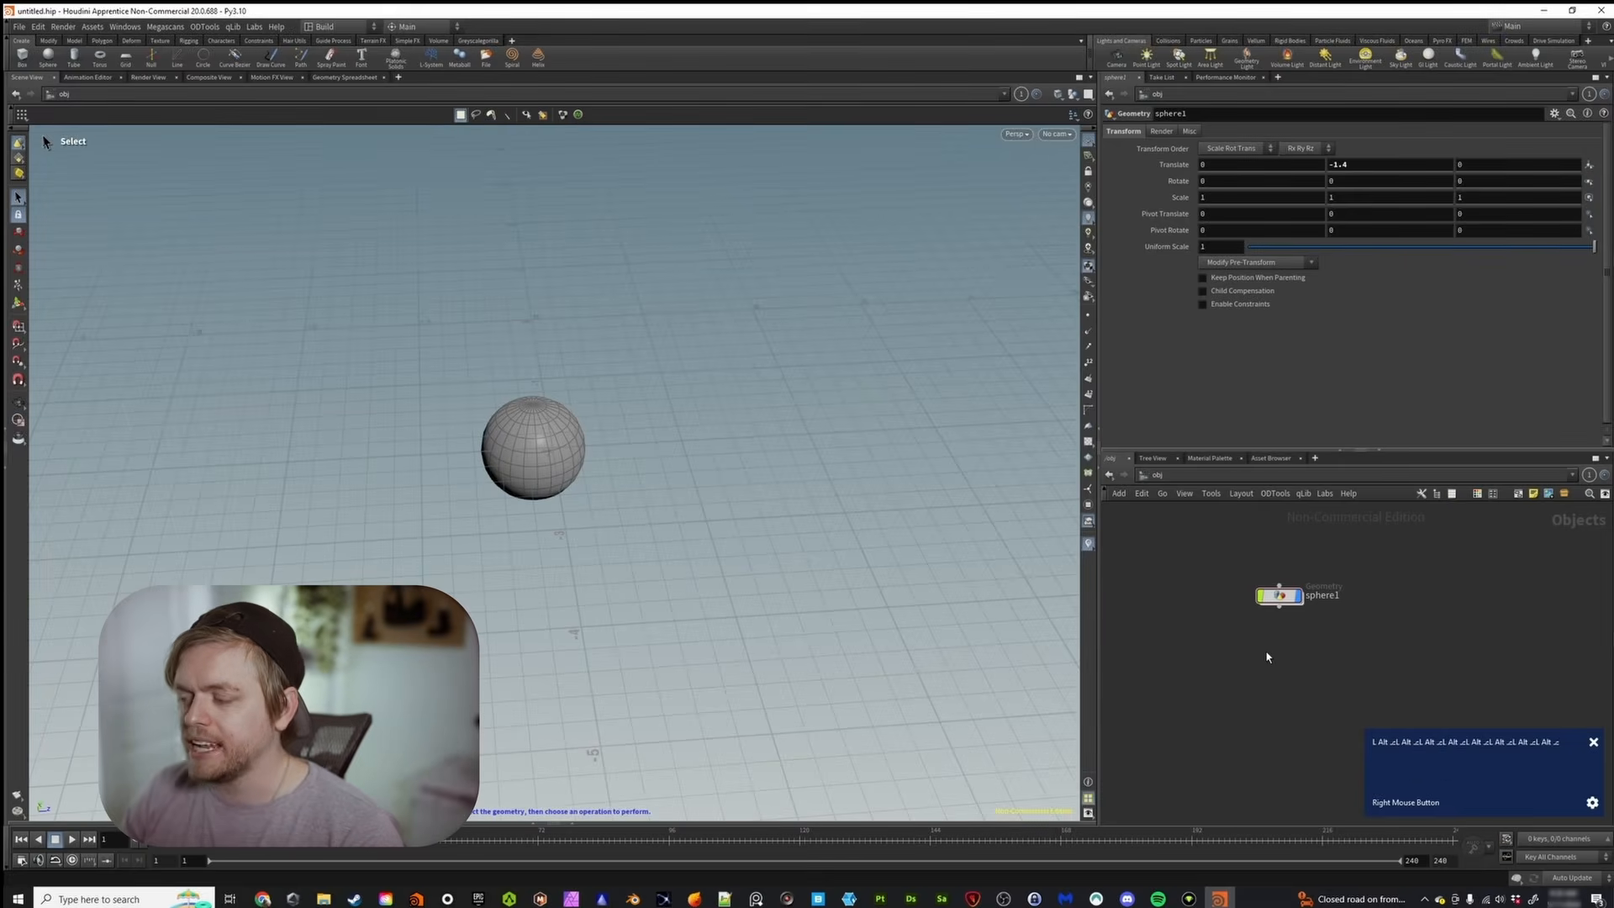
Add a camera object to the network beside sphere1
click(1267, 656)
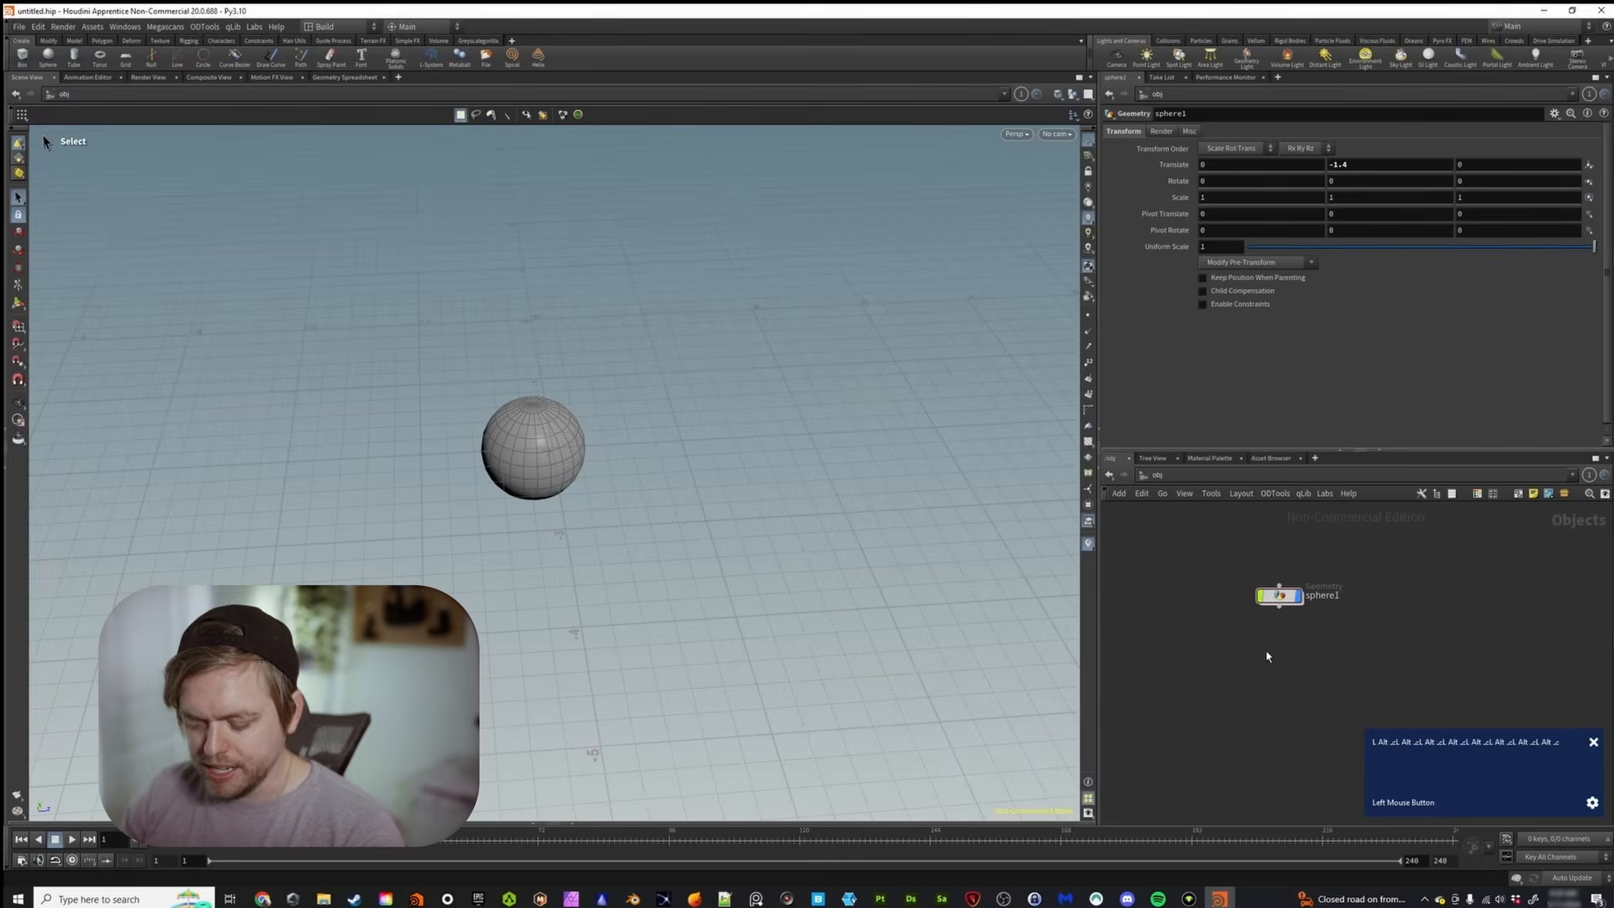
key(Tab)
text(came)
key(Return)
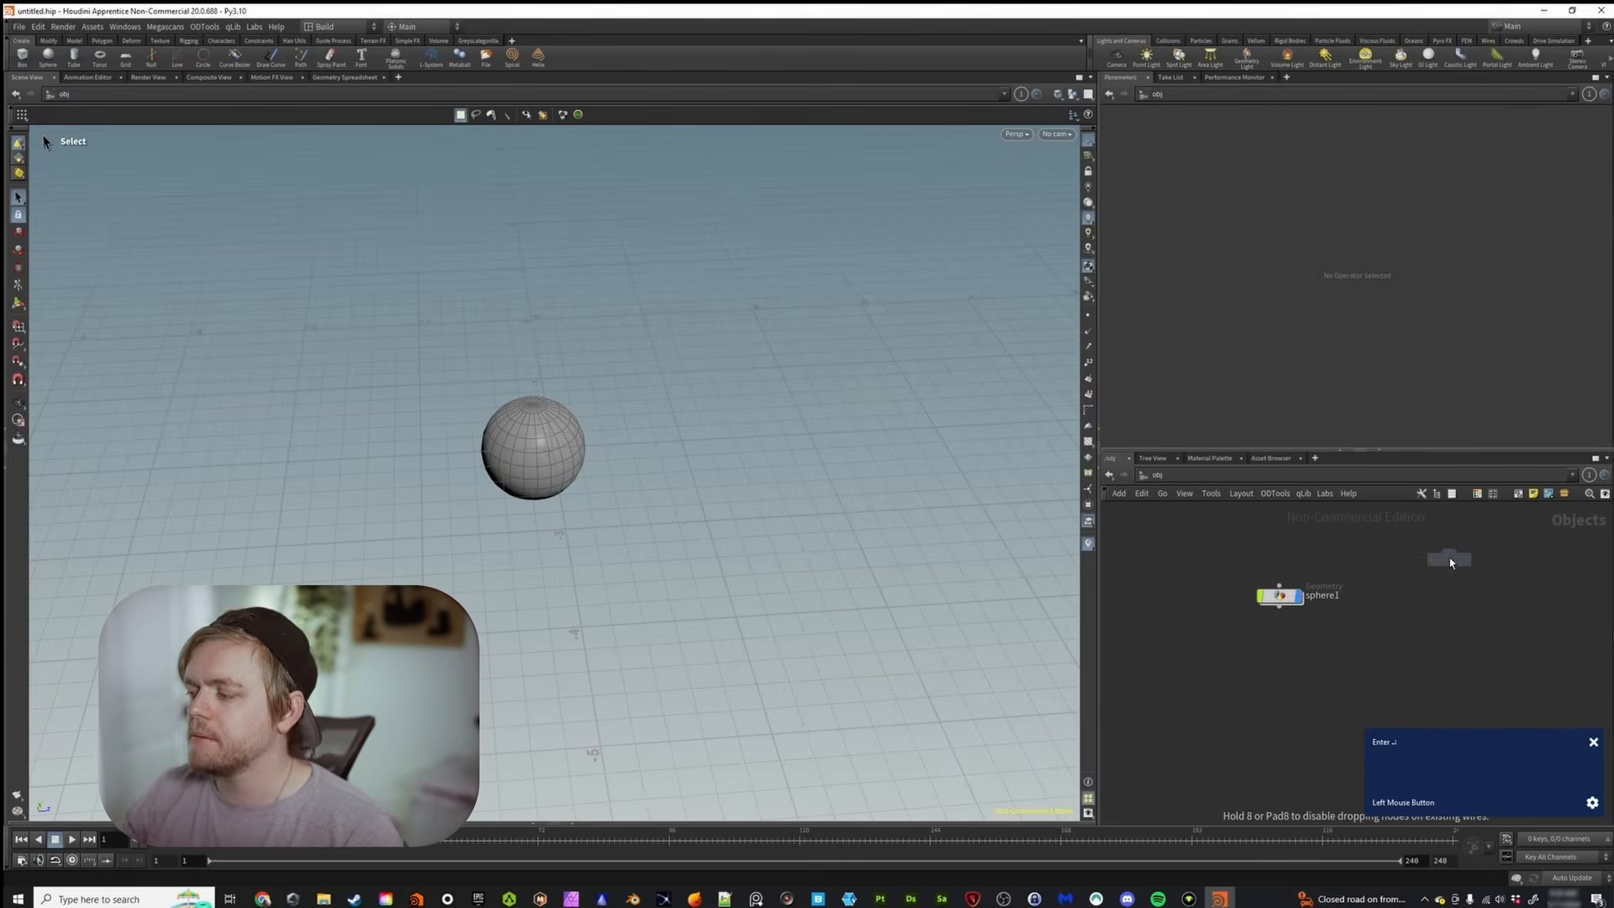
click(1417, 594)
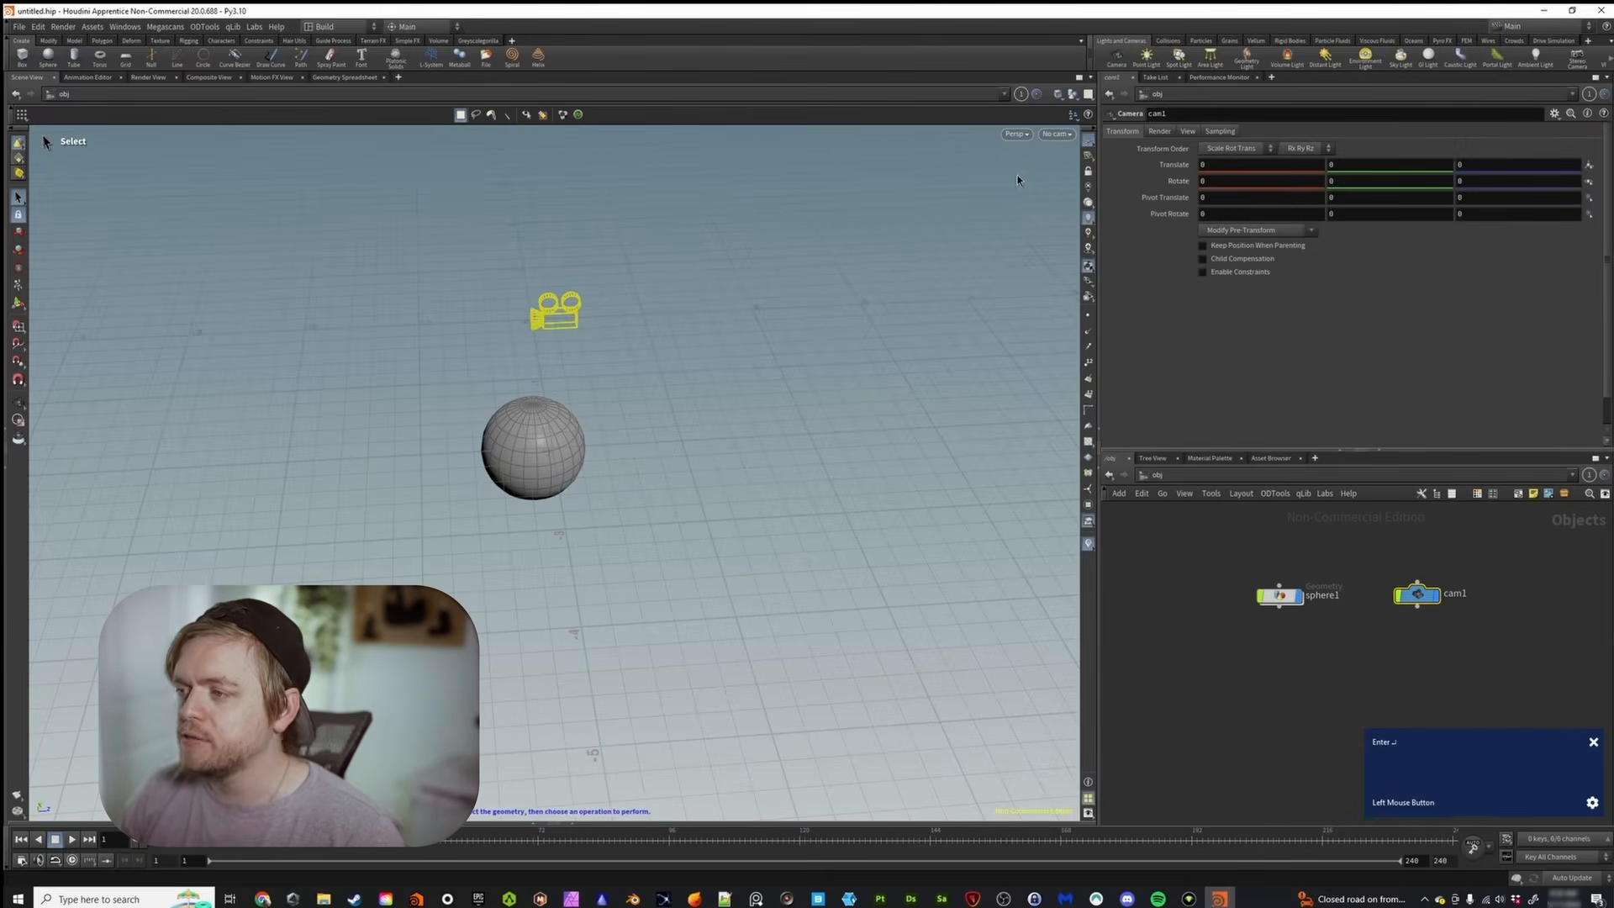
Look over the viewport's view options and check the list of available cameras
click(1016, 134)
mouse_move(1043, 160)
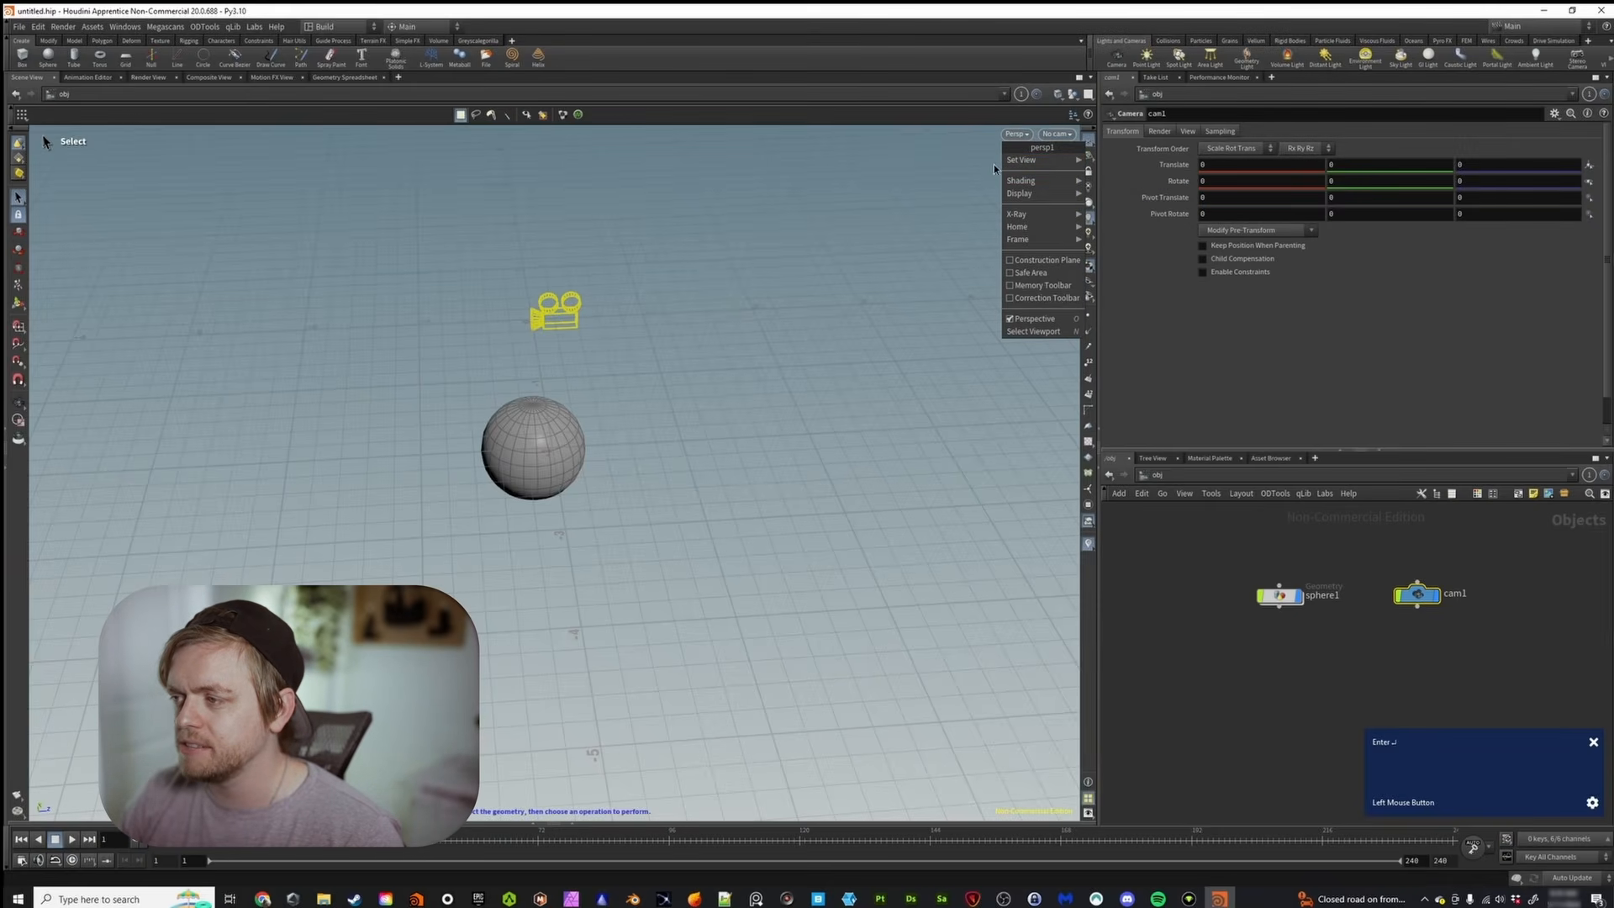
click(1056, 136)
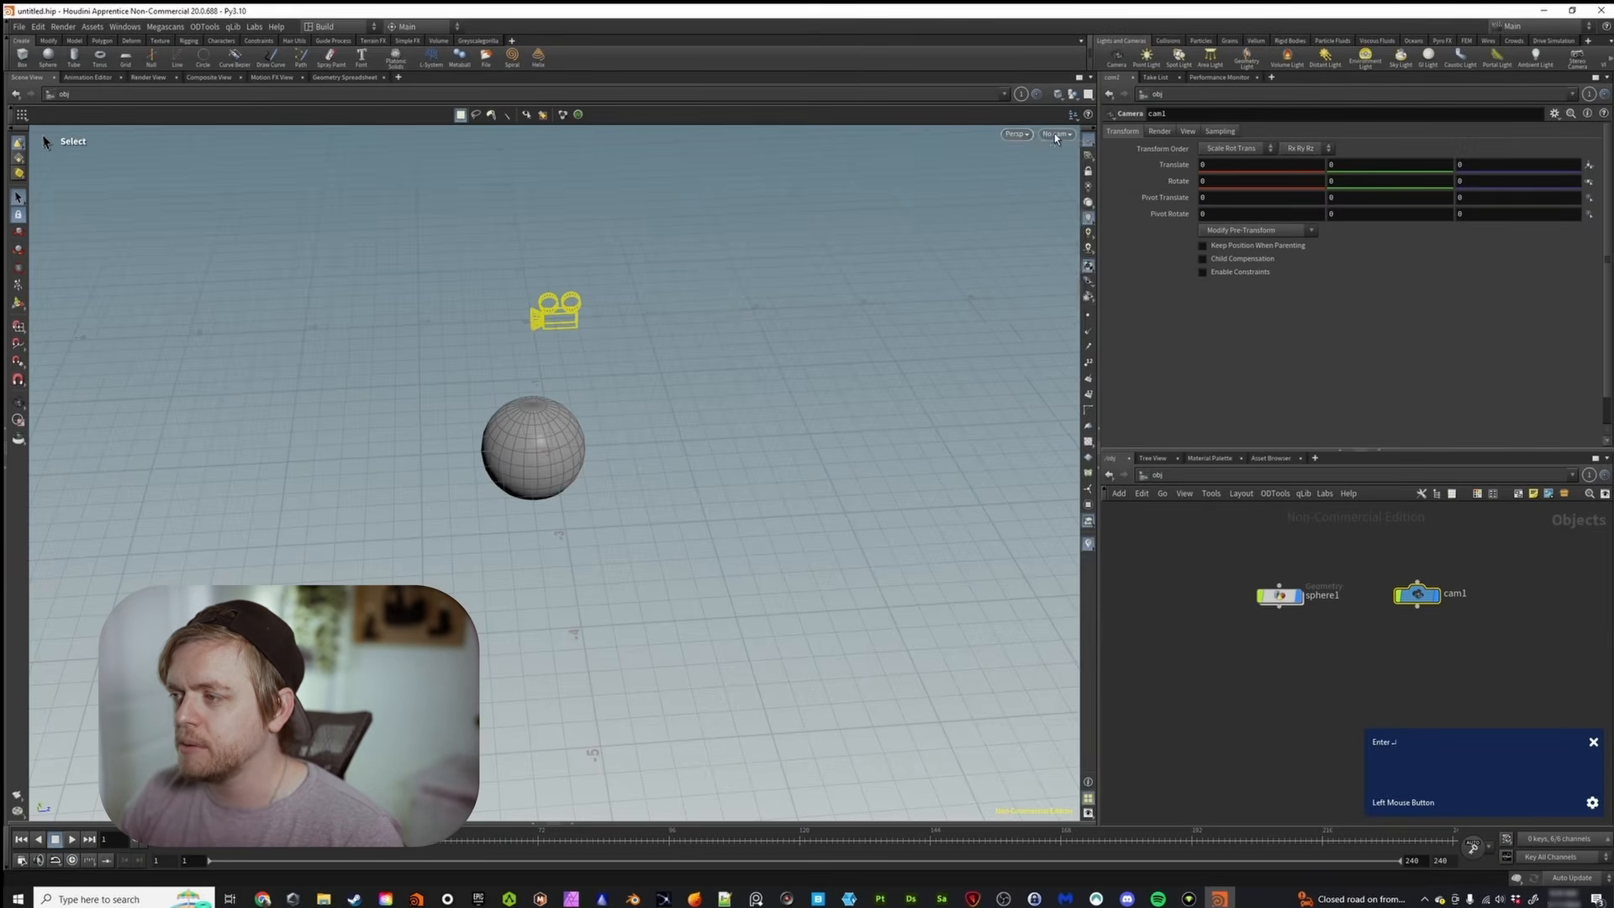
click(1057, 136)
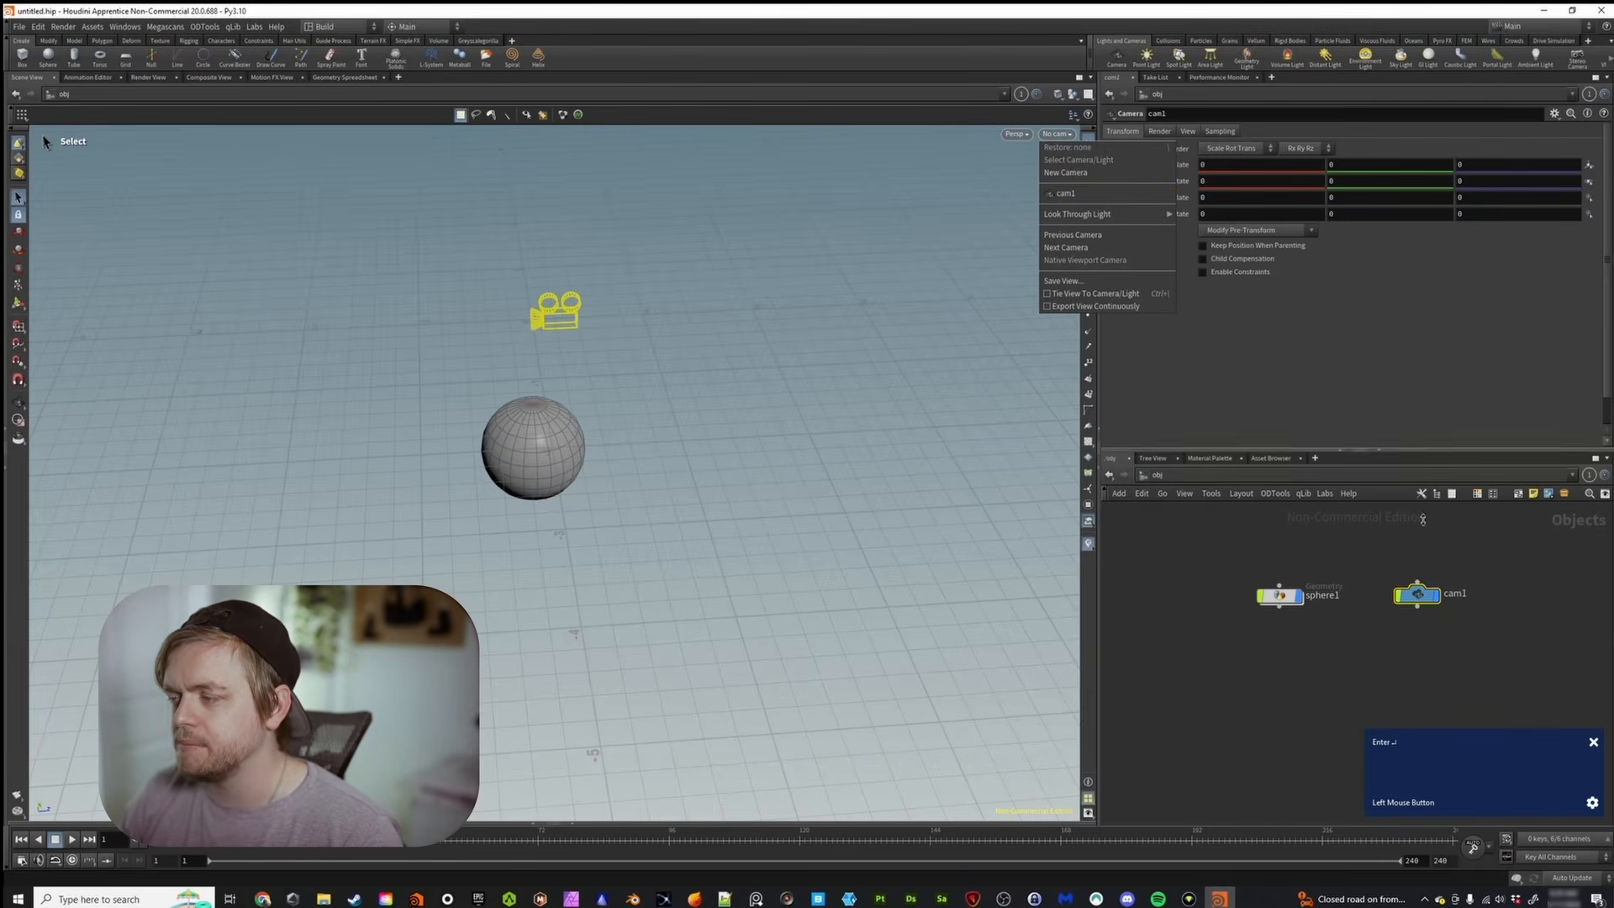
Rename the camera node to cam12 and look through it in the viewport
click(1468, 594)
double_click(1469, 594)
text(2)
key(Return)
click(1057, 133)
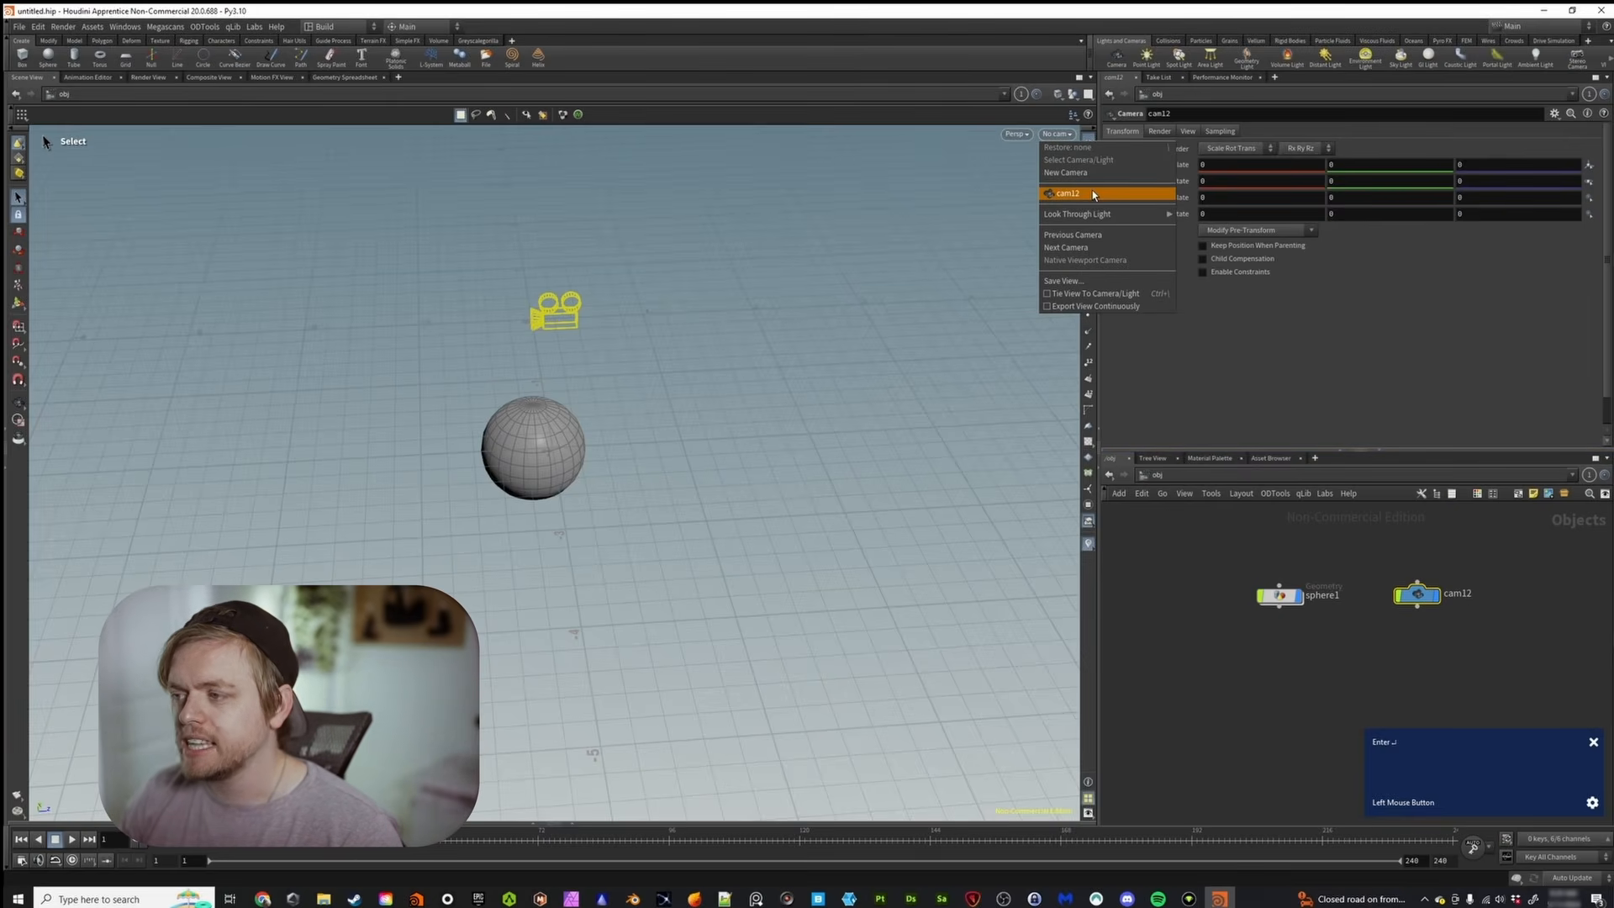
click(1092, 191)
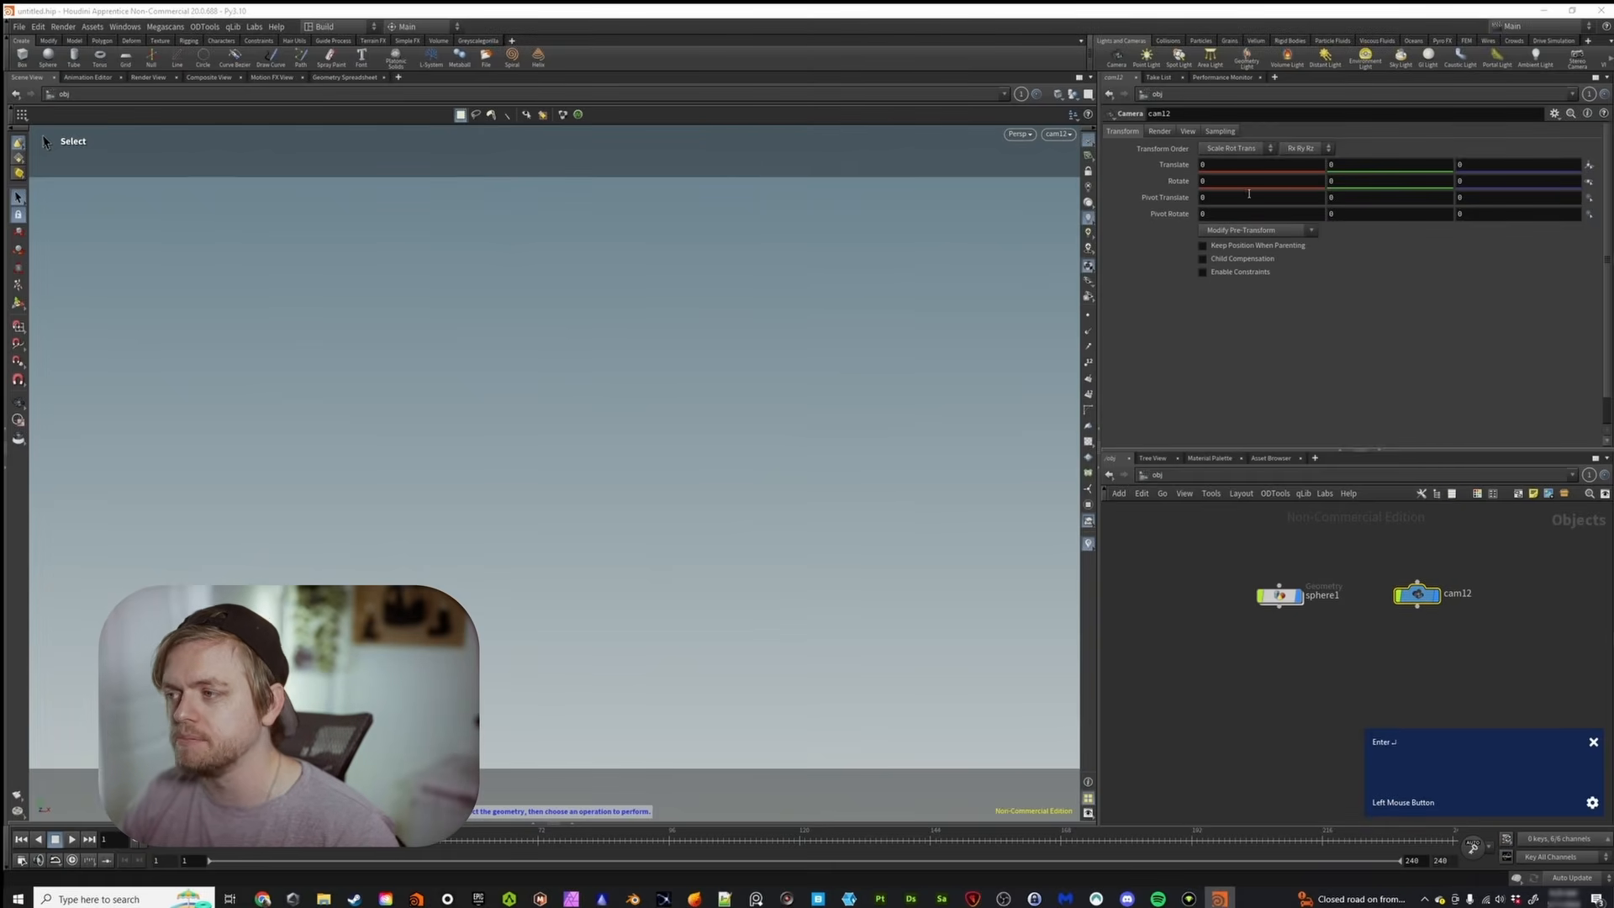
Try positioning cam12 with Translate Y 1.3 and Z -4.4, and Rotate X -13.8 and Y 14
middle_drag(1480, 165, 1376, 198)
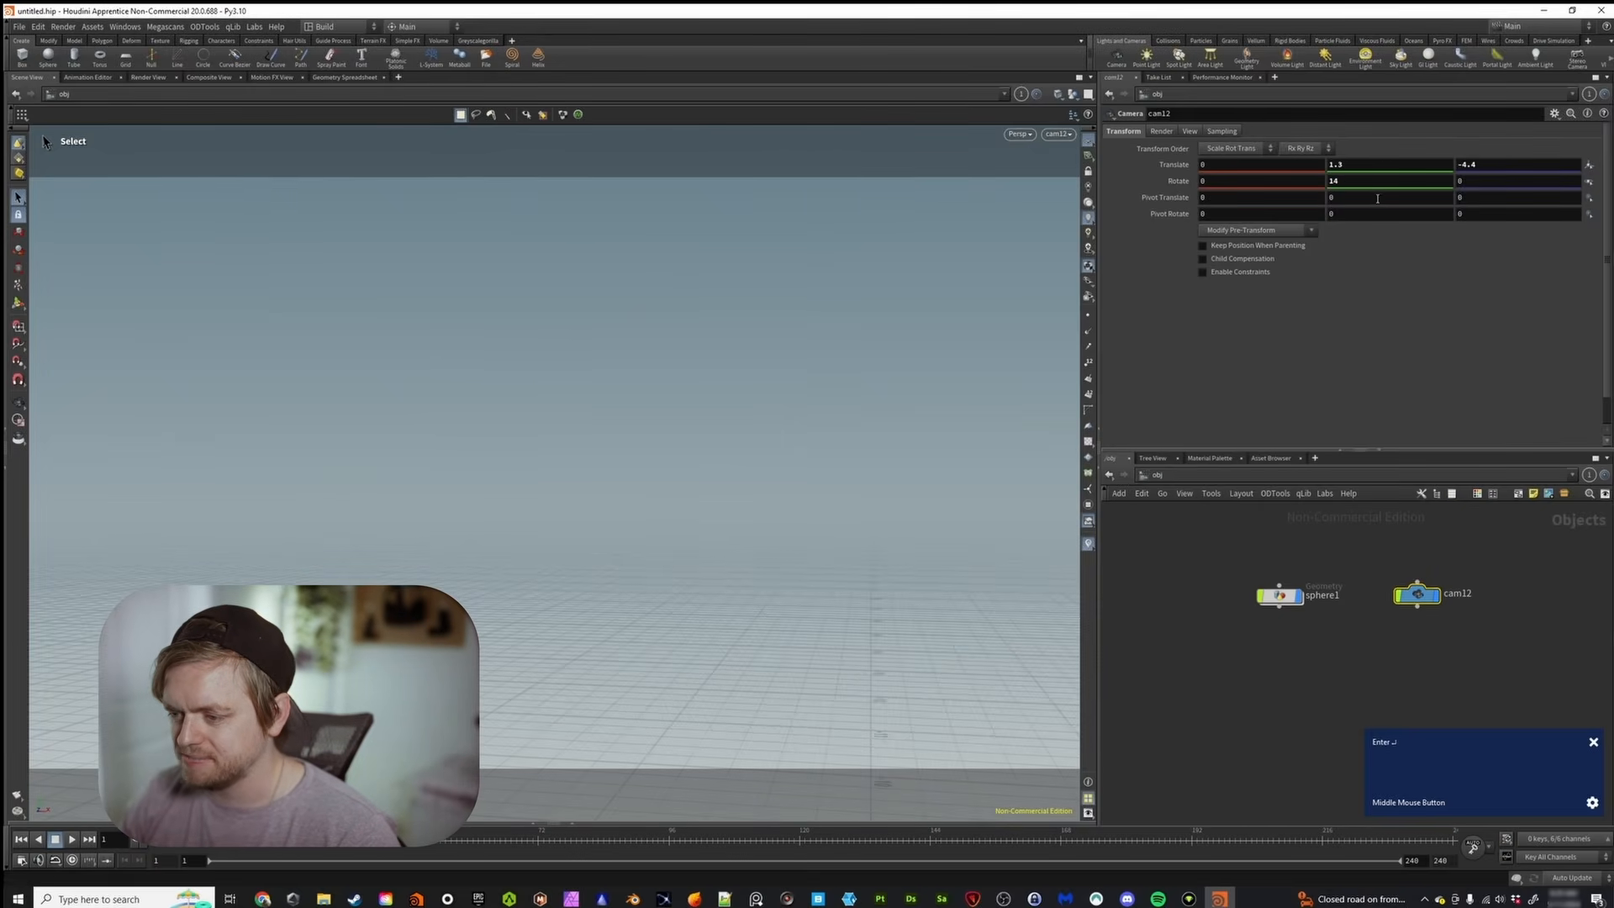
middle_drag(1512, 189, 1510, 193)
key(ctrl+z)
middle_drag(1272, 183, 1186, 193)
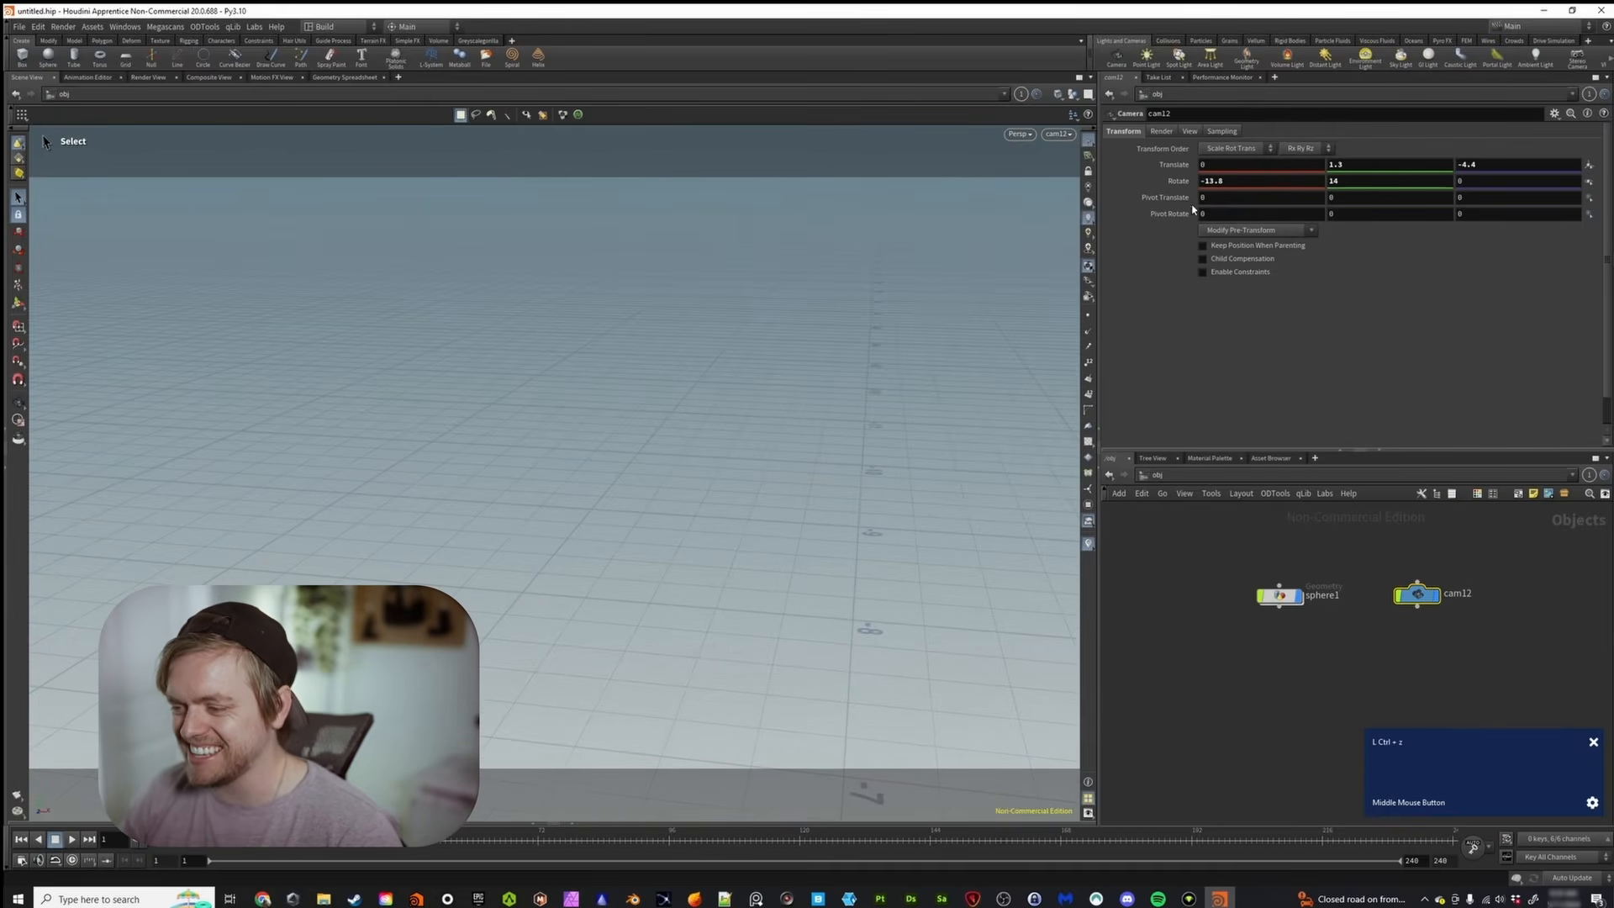
Undo all the translation and rotation changes made to cam12
key(ctrl+z)
key(ctrl+z)
key(ctrl+z)
key(ctrl+z)
key(ctrl+z)
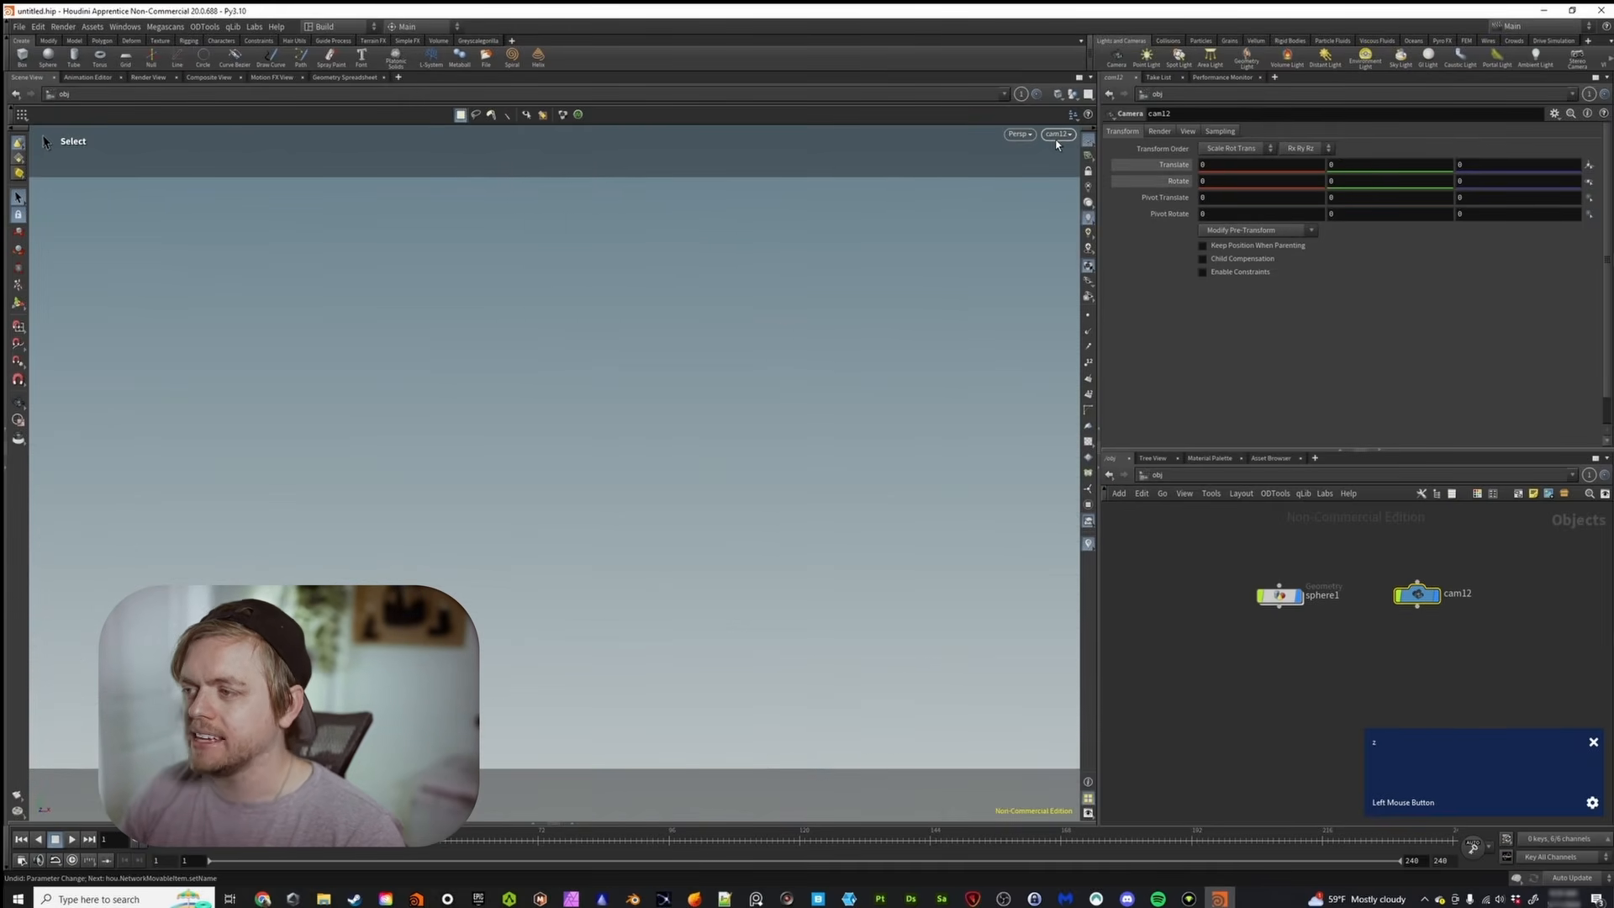
Leave the camera view and look at the sphere and the camera object from outside
key(Tab)
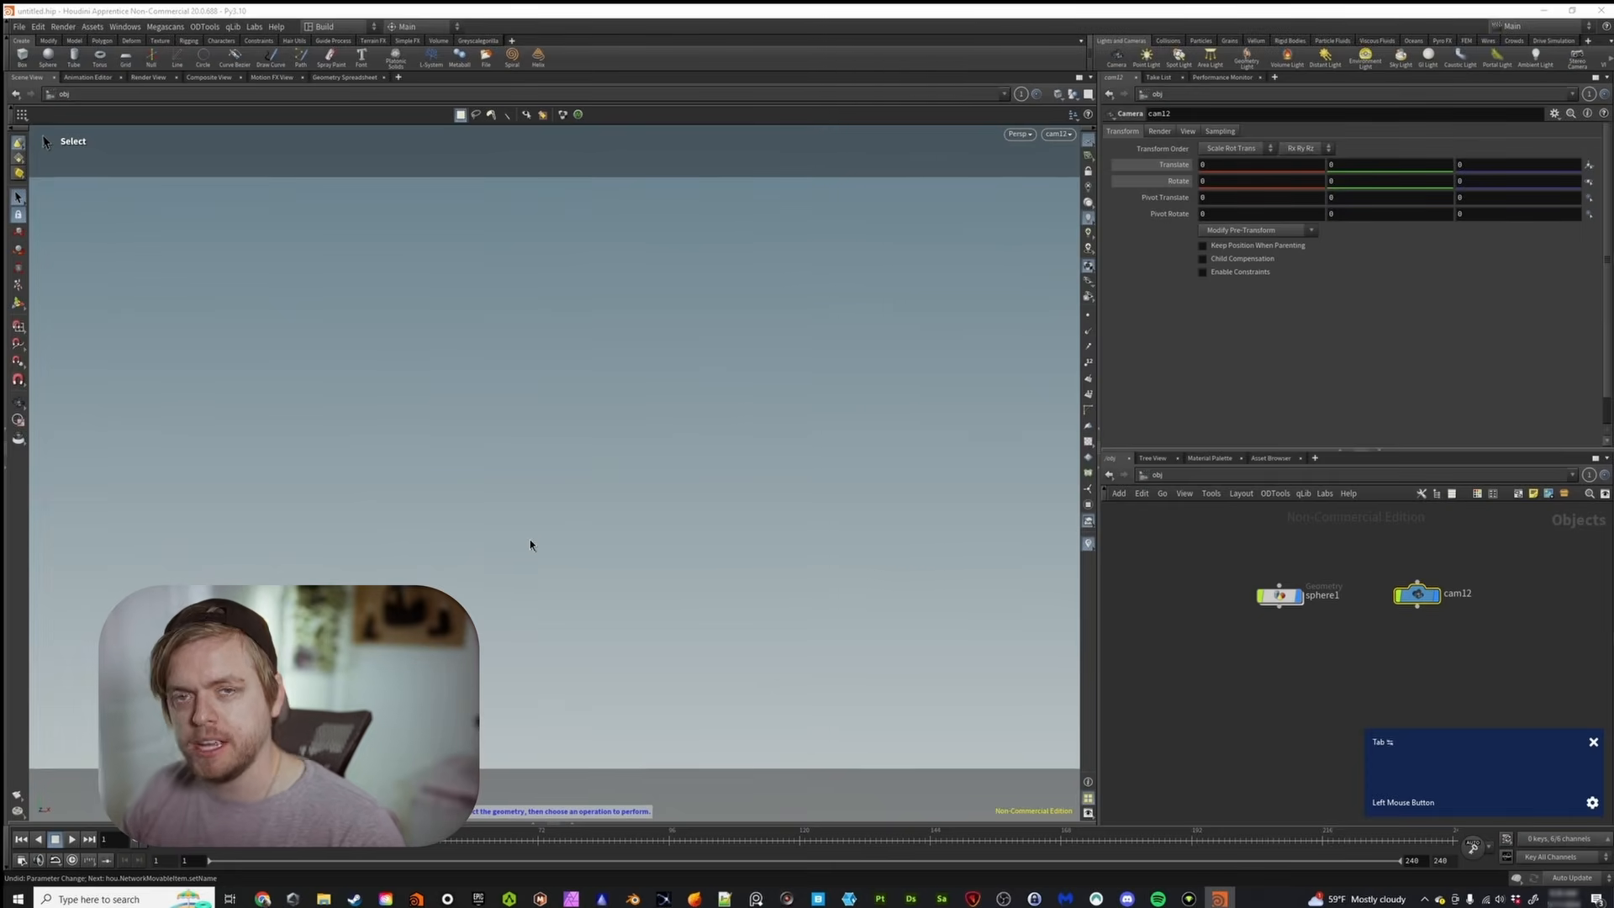
alt+scroll(706, 471, down, 5)
alt+drag(706, 471, 581, 420)
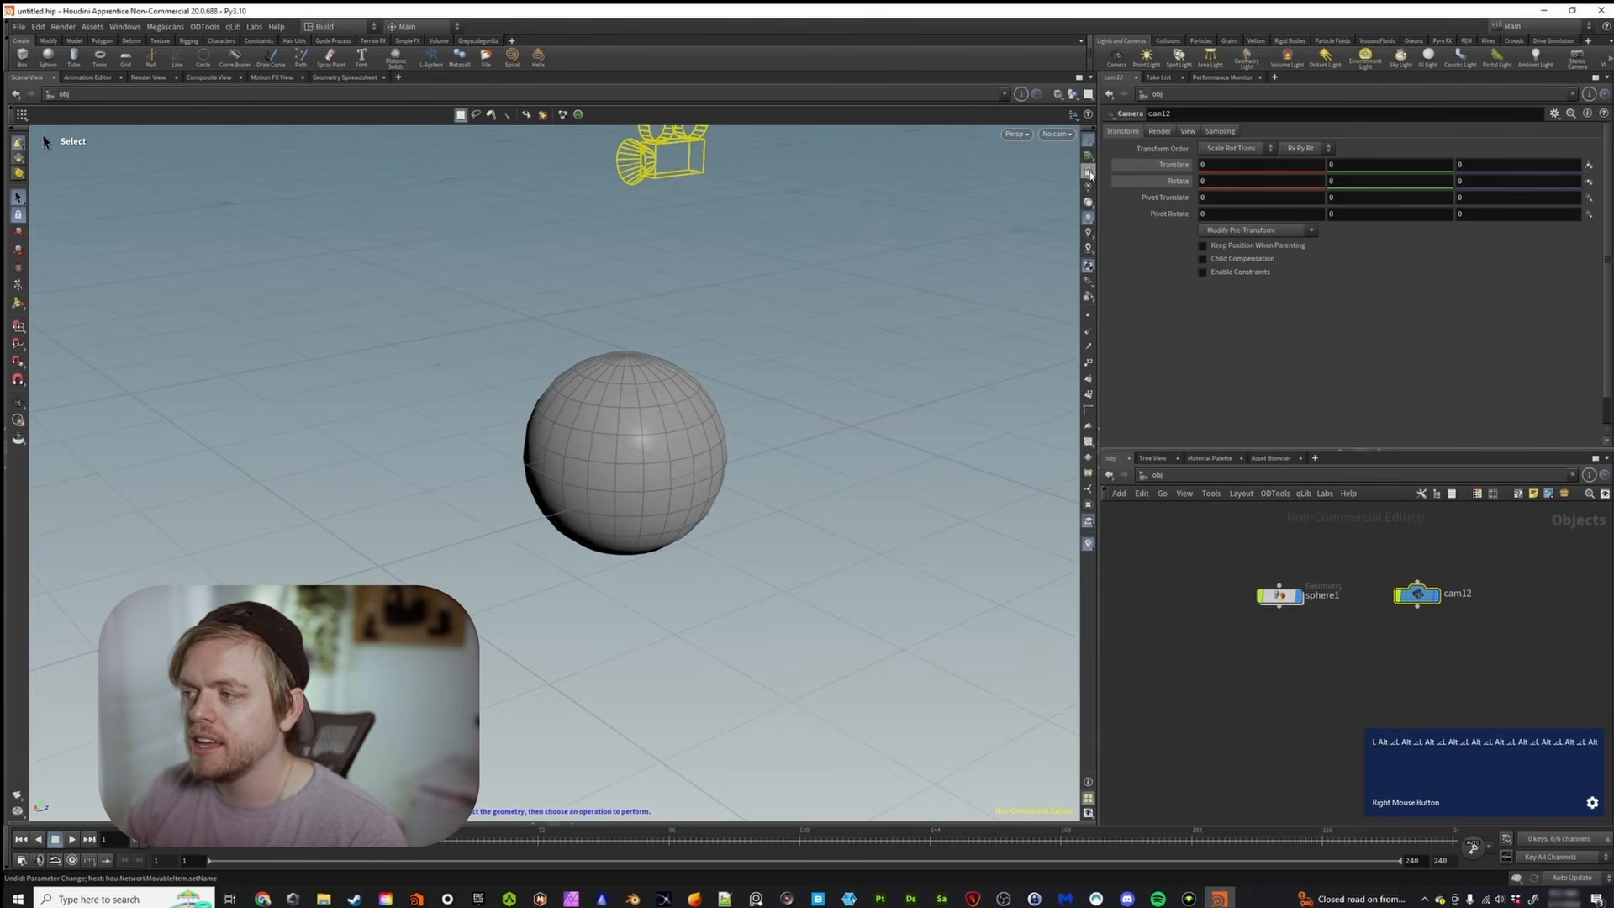
Look through cam12 again and lock the camera to the view
click(1057, 135)
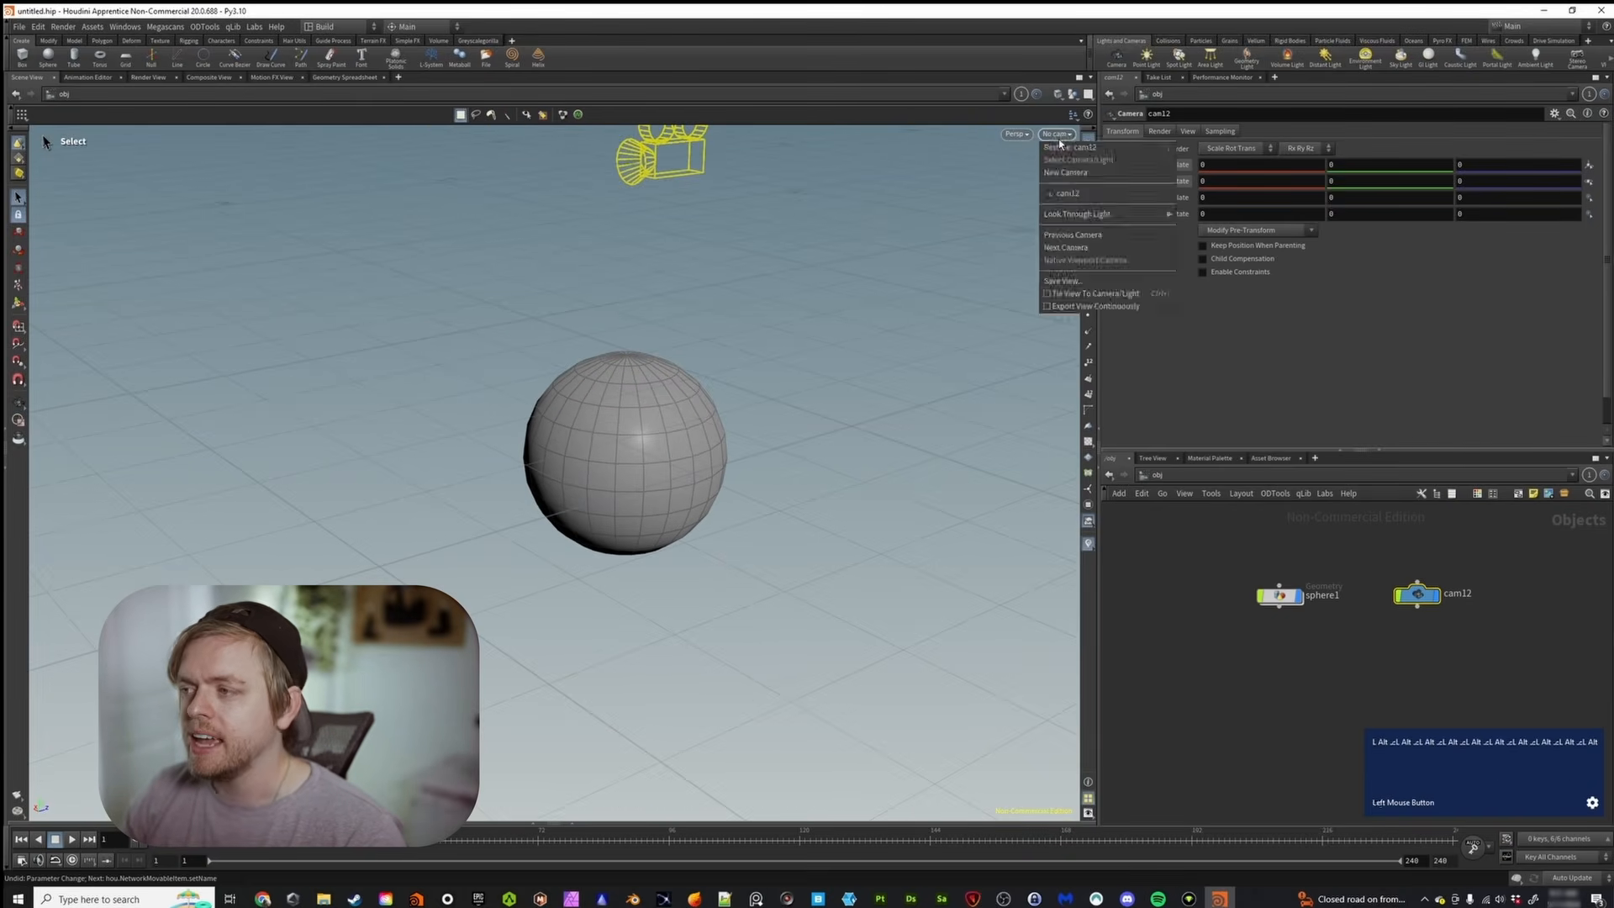
click(1068, 194)
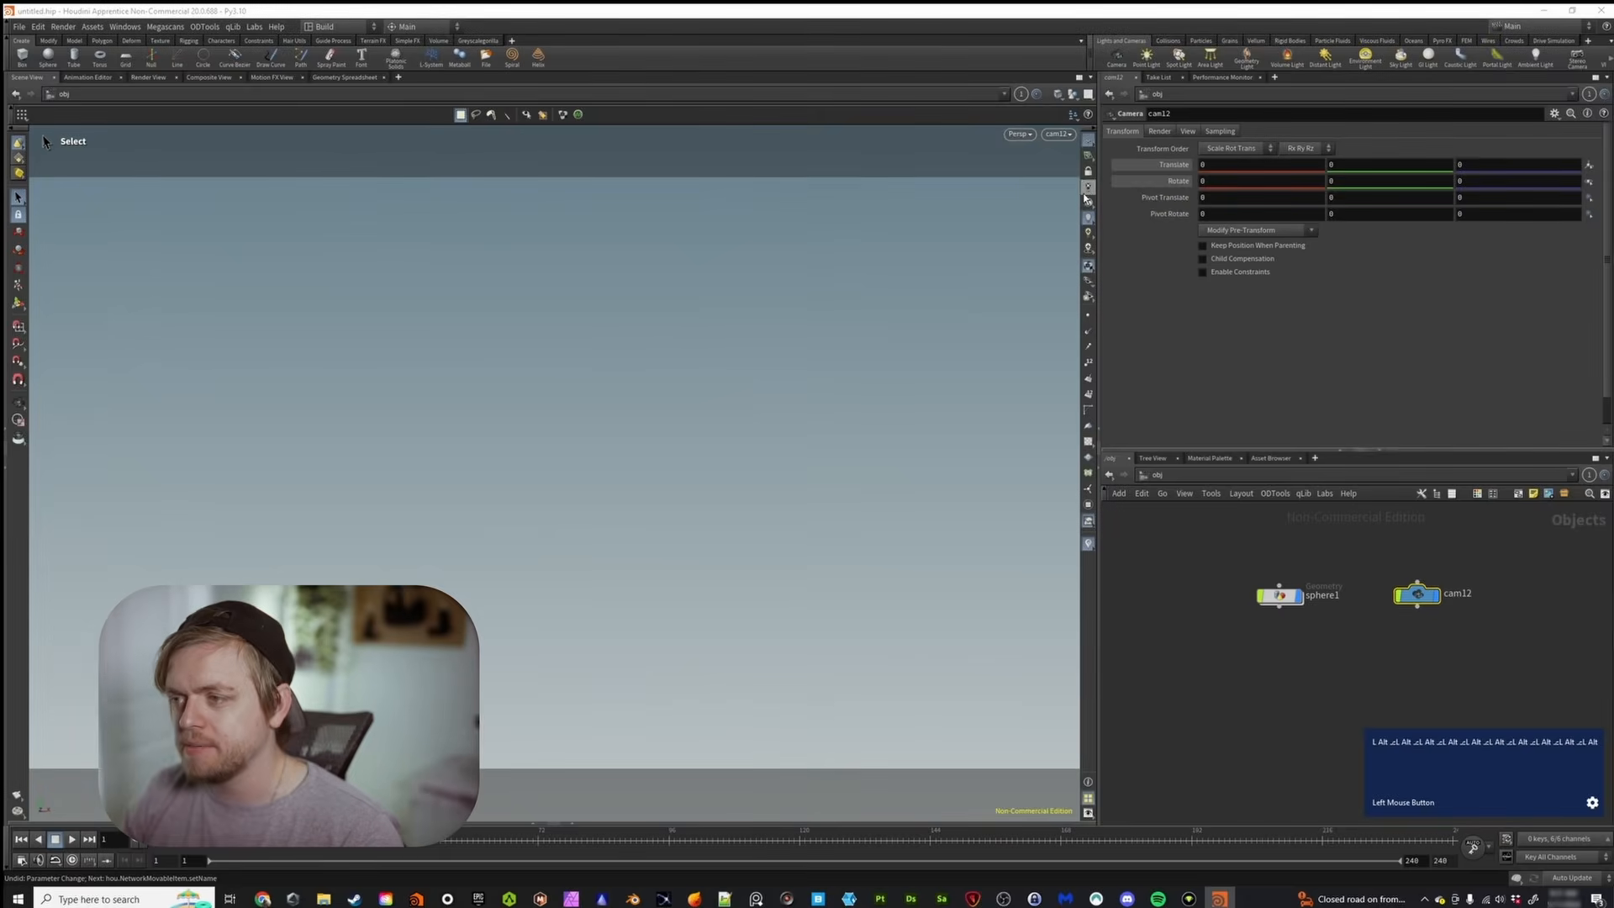
click(1088, 172)
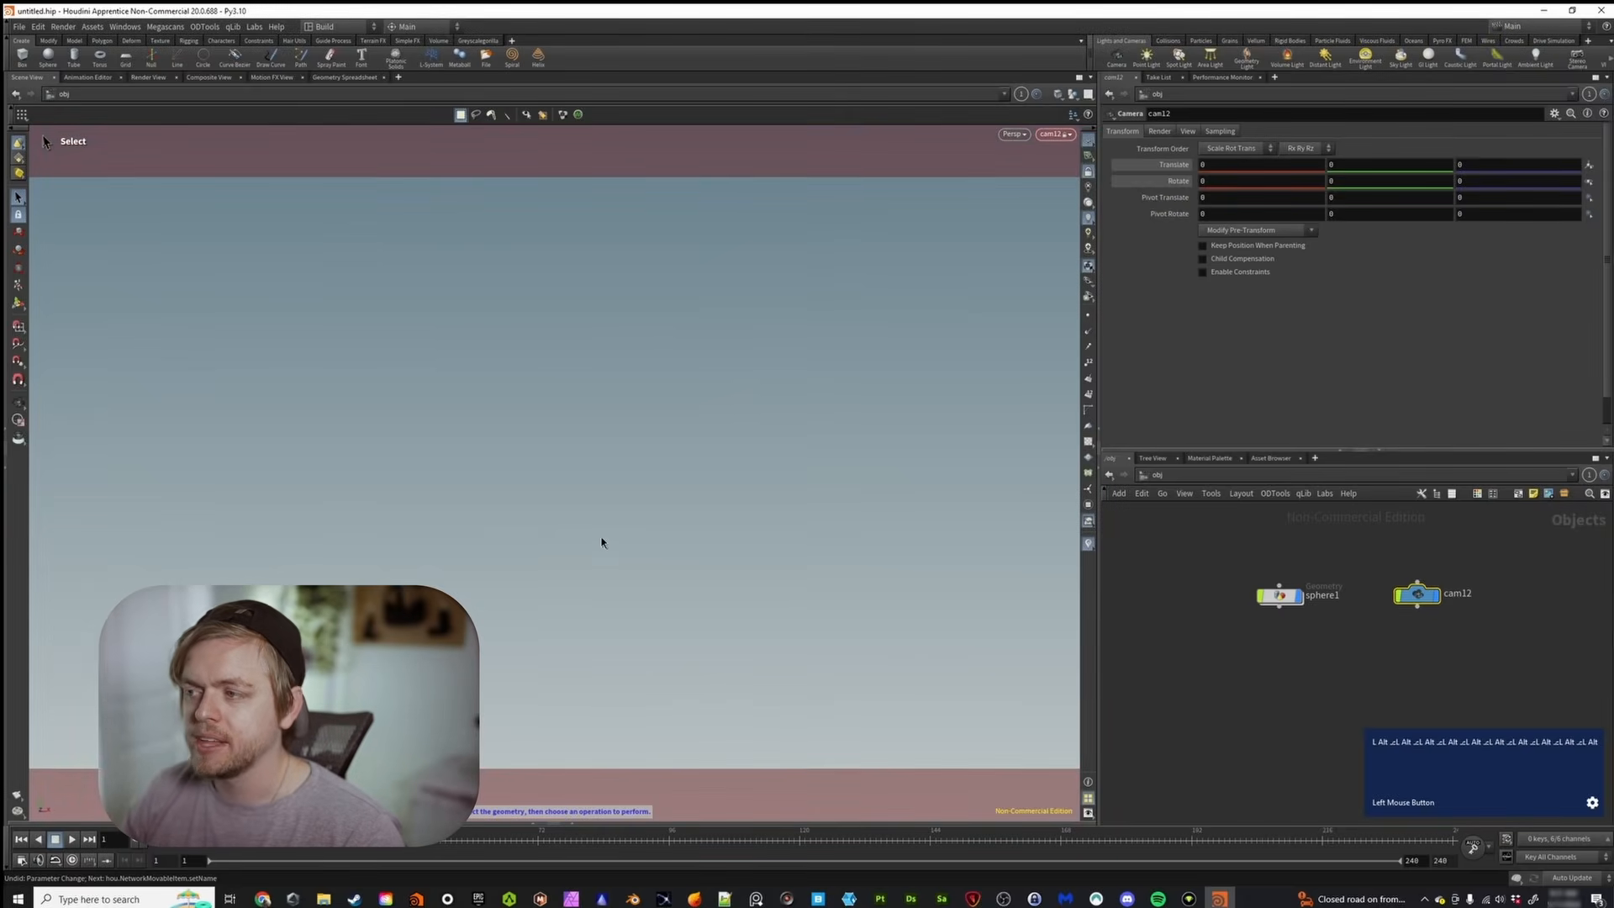
Frame the whole sphere with the locked camera at about -2.18, 0.05, 3.57, rotated about -20.1, -29.9, 0, and unlock it
alt+drag(591, 555, 529, 522)
alt+scroll(577, 522, down, 4)
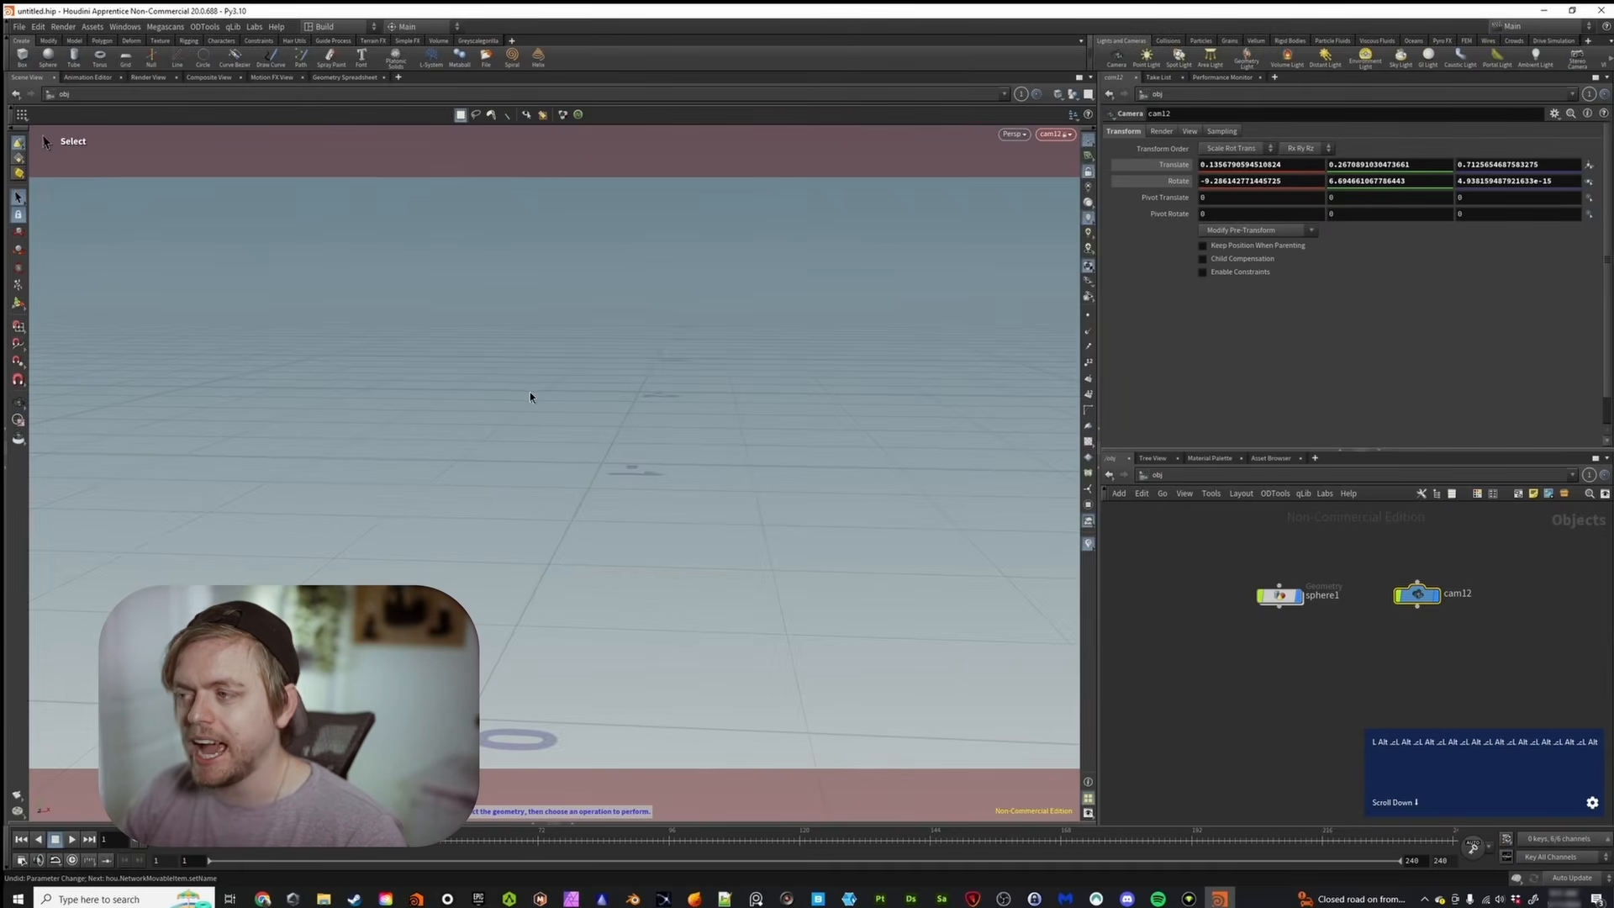
alt+drag(537, 479, 541, 440)
alt+scroll(578, 438, down, 3)
alt+middle_drag(577, 439, 591, 253)
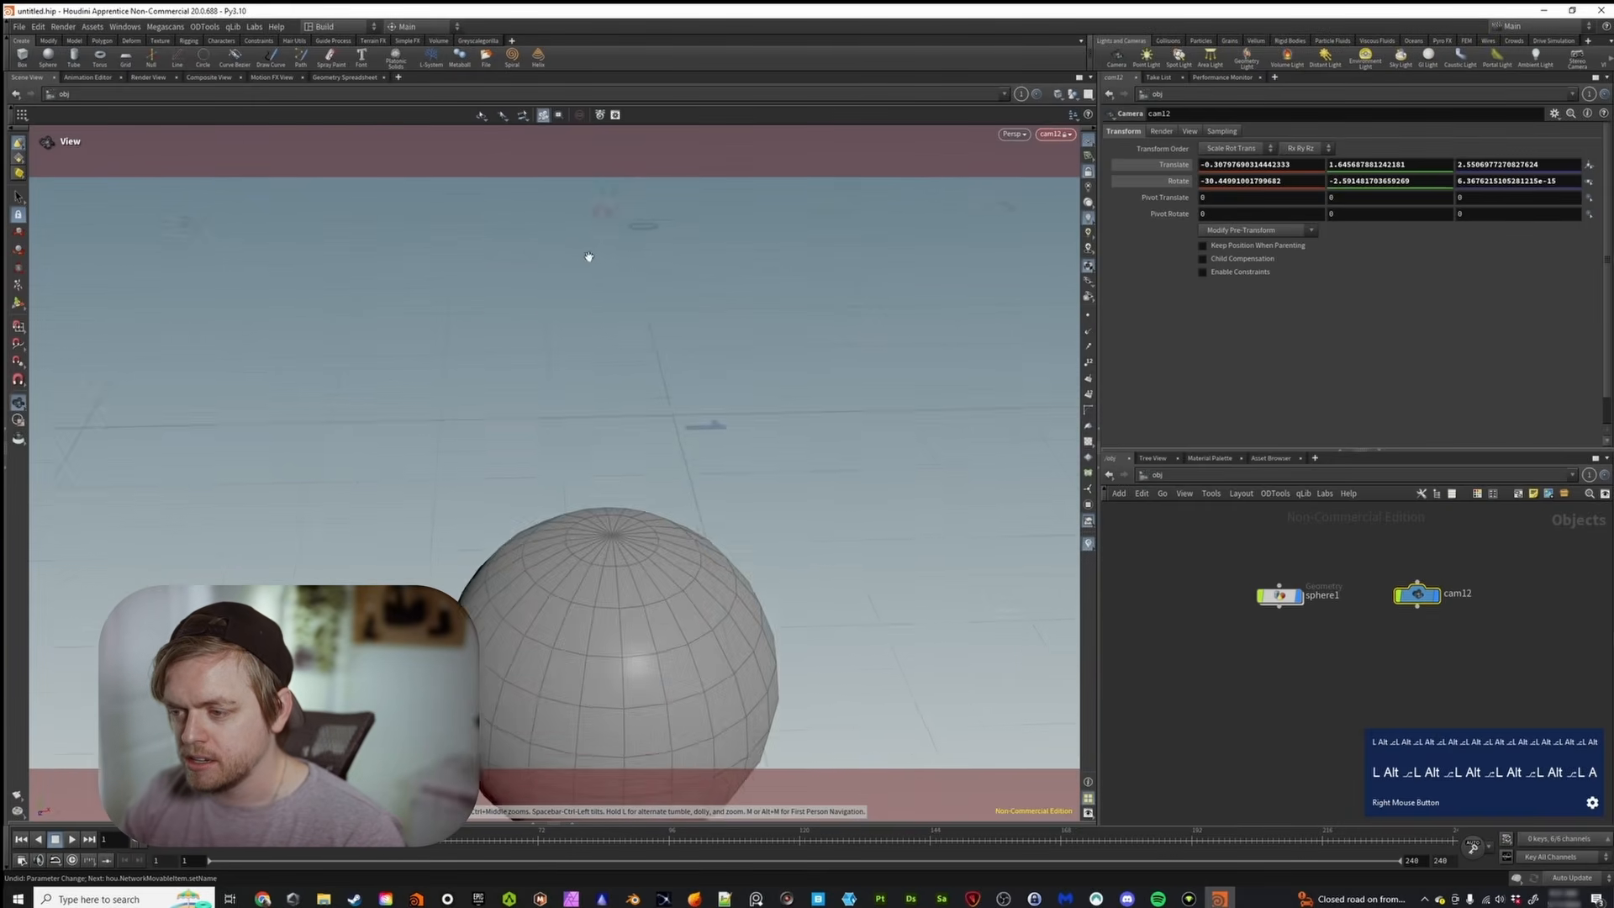
alt+middle_drag(616, 505, 618, 337)
alt+right_drag(616, 363, 619, 481)
alt+drag(619, 481, 623, 378)
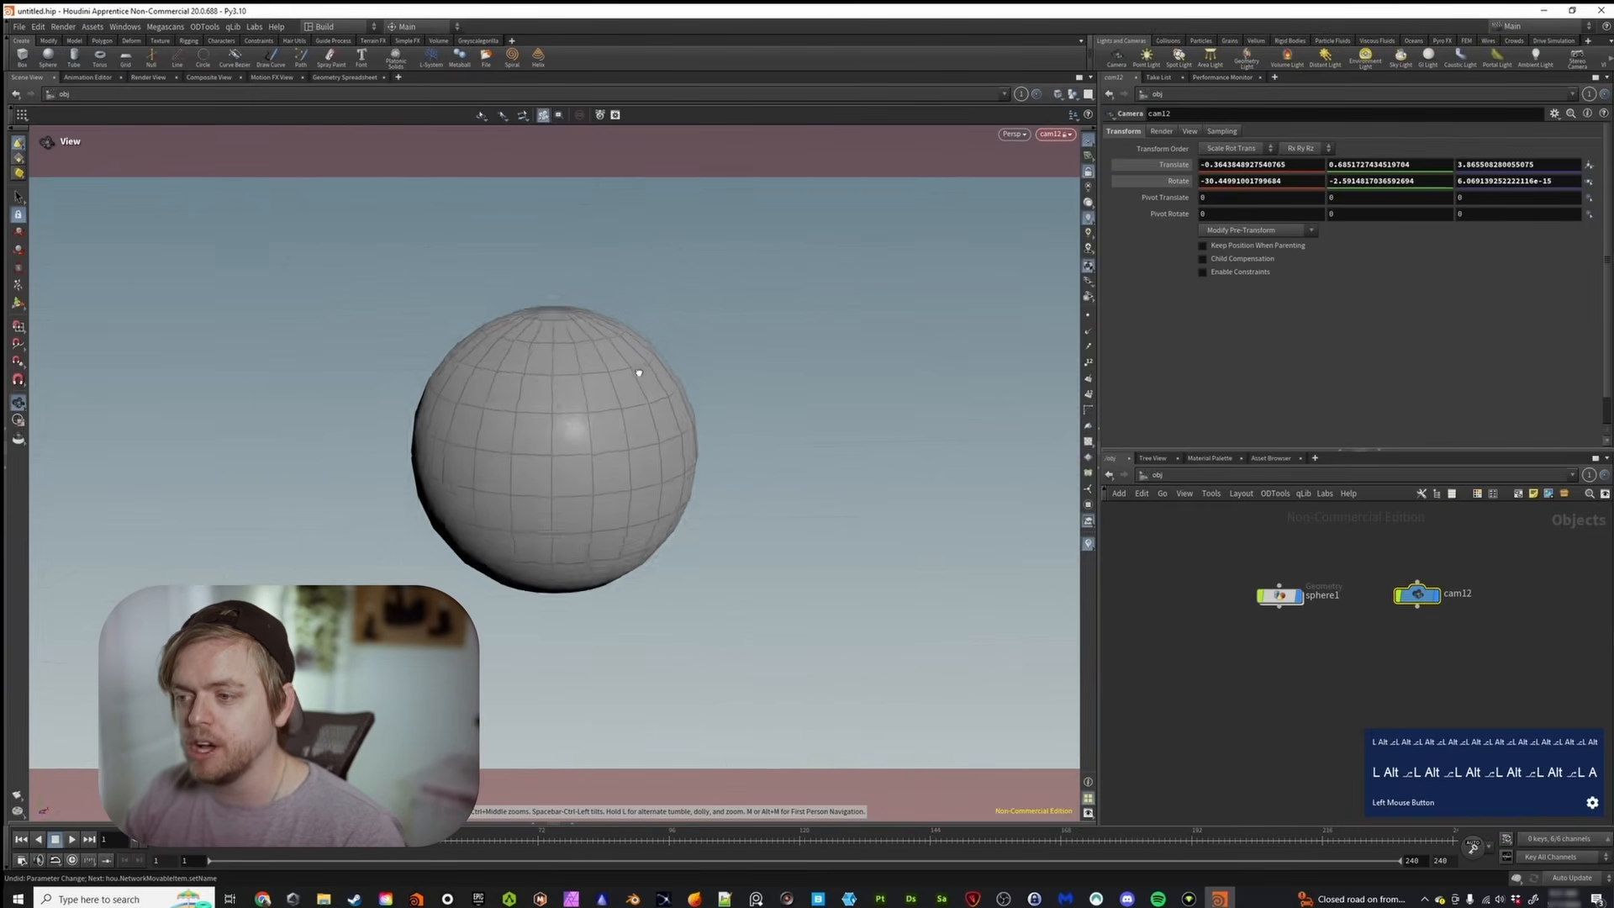
alt+right_drag(623, 379, 613, 393)
alt+drag(613, 393, 618, 421)
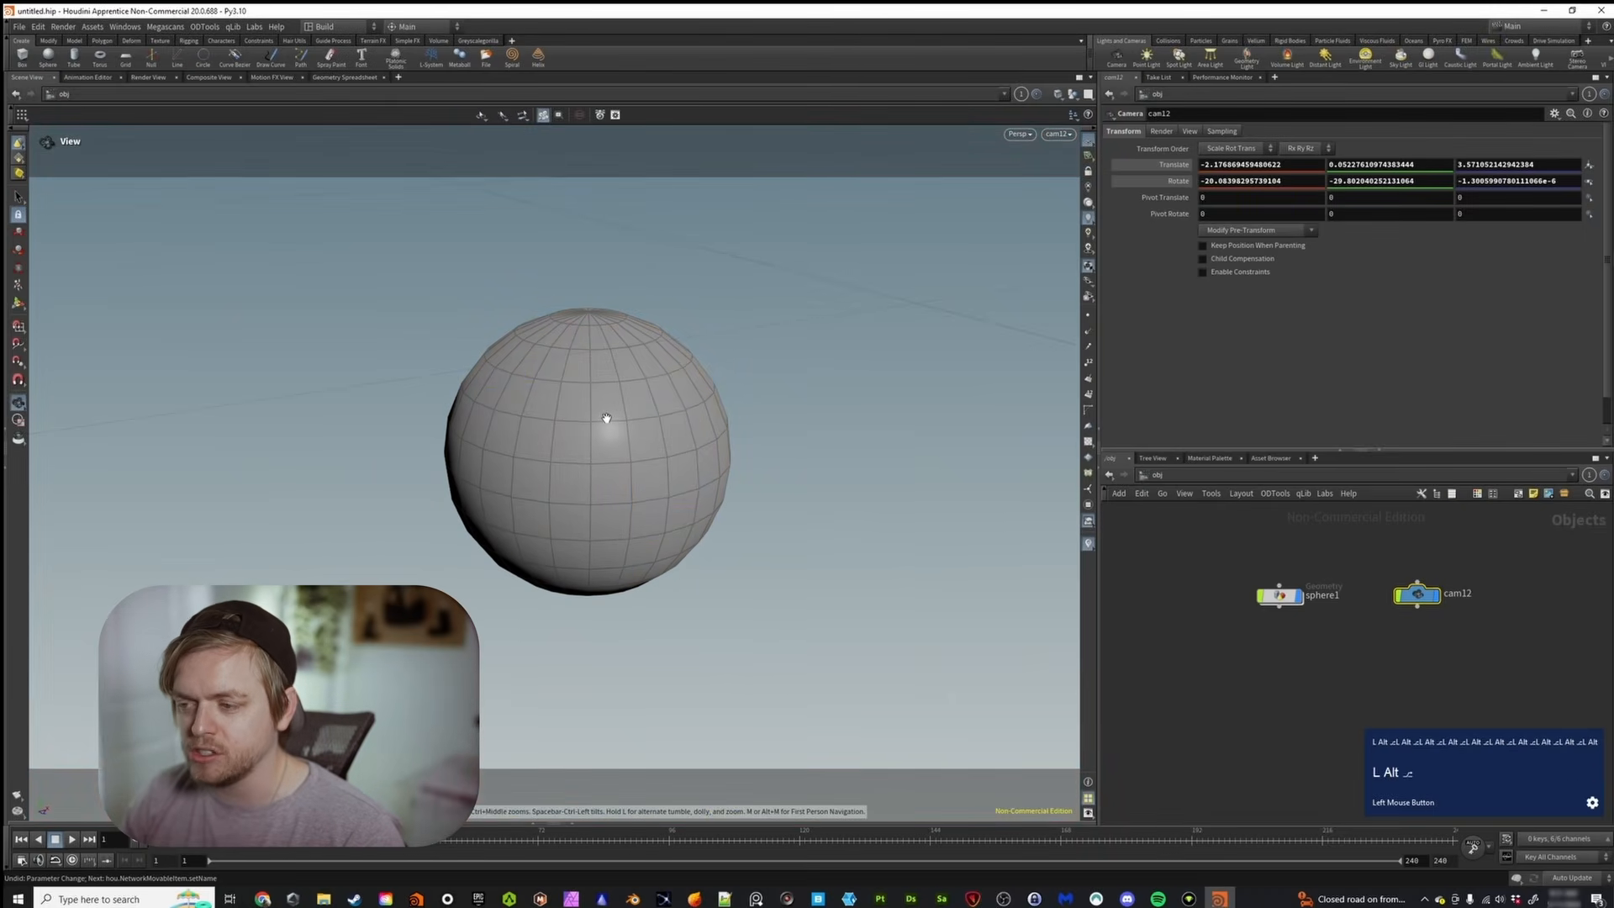
Return to cam12 with the camera locked to the view, pull it back to about -3.09, 0.59, 5.05, and unlock it
alt+scroll(611, 423, down, 5)
alt+drag(608, 415, 726, 409)
click(1054, 135)
click(1073, 193)
click(1088, 171)
scroll(598, 411, down, 4)
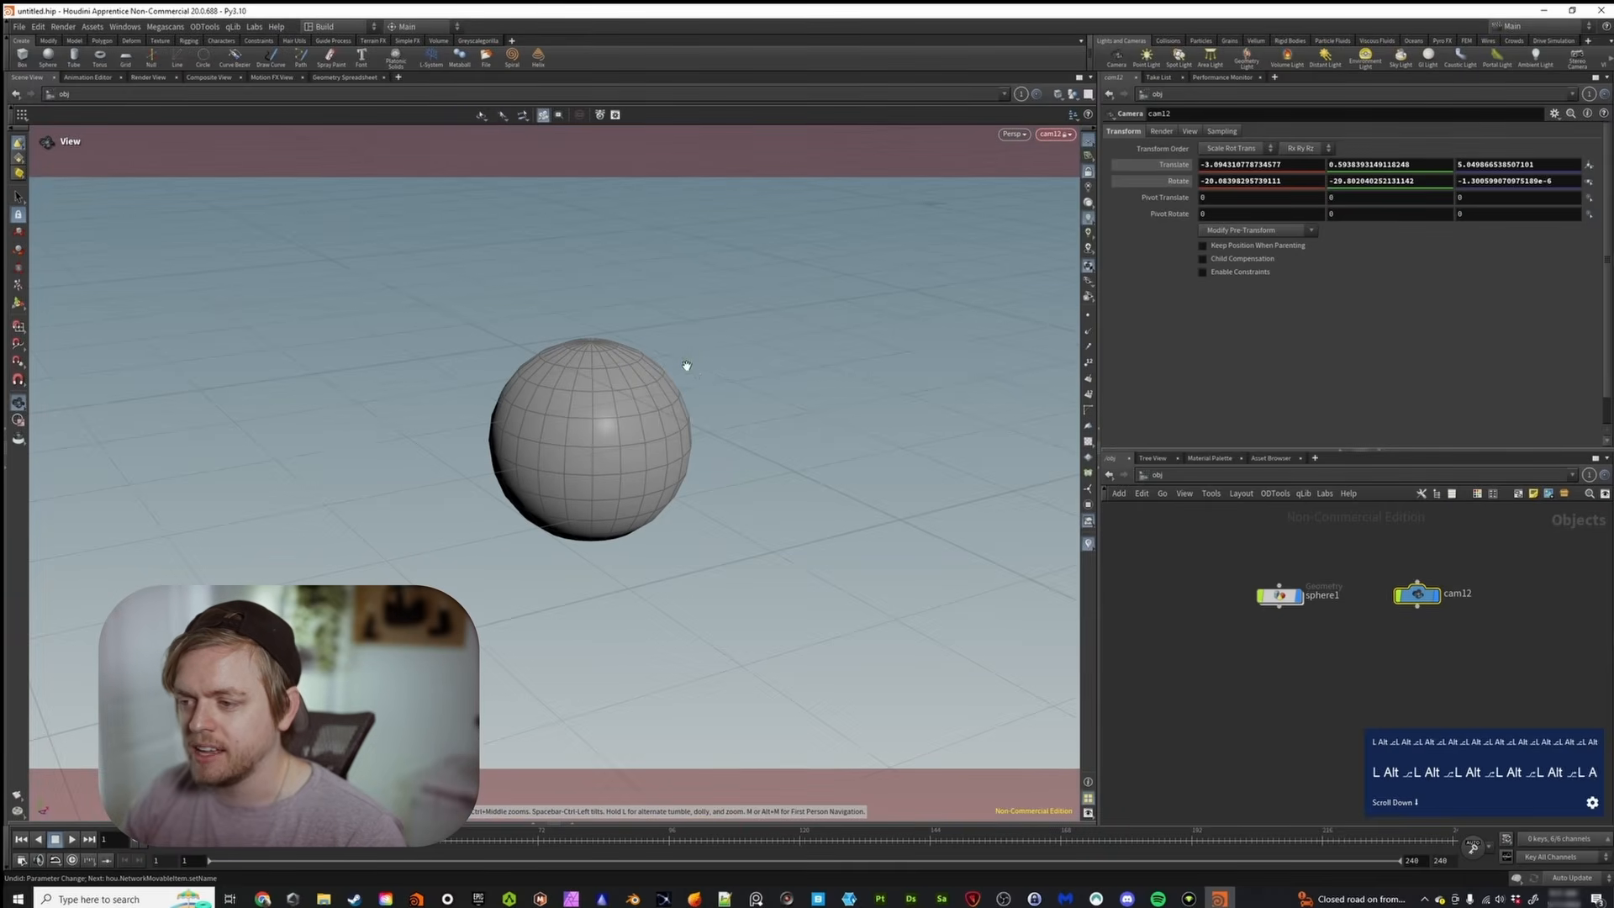
click(1088, 172)
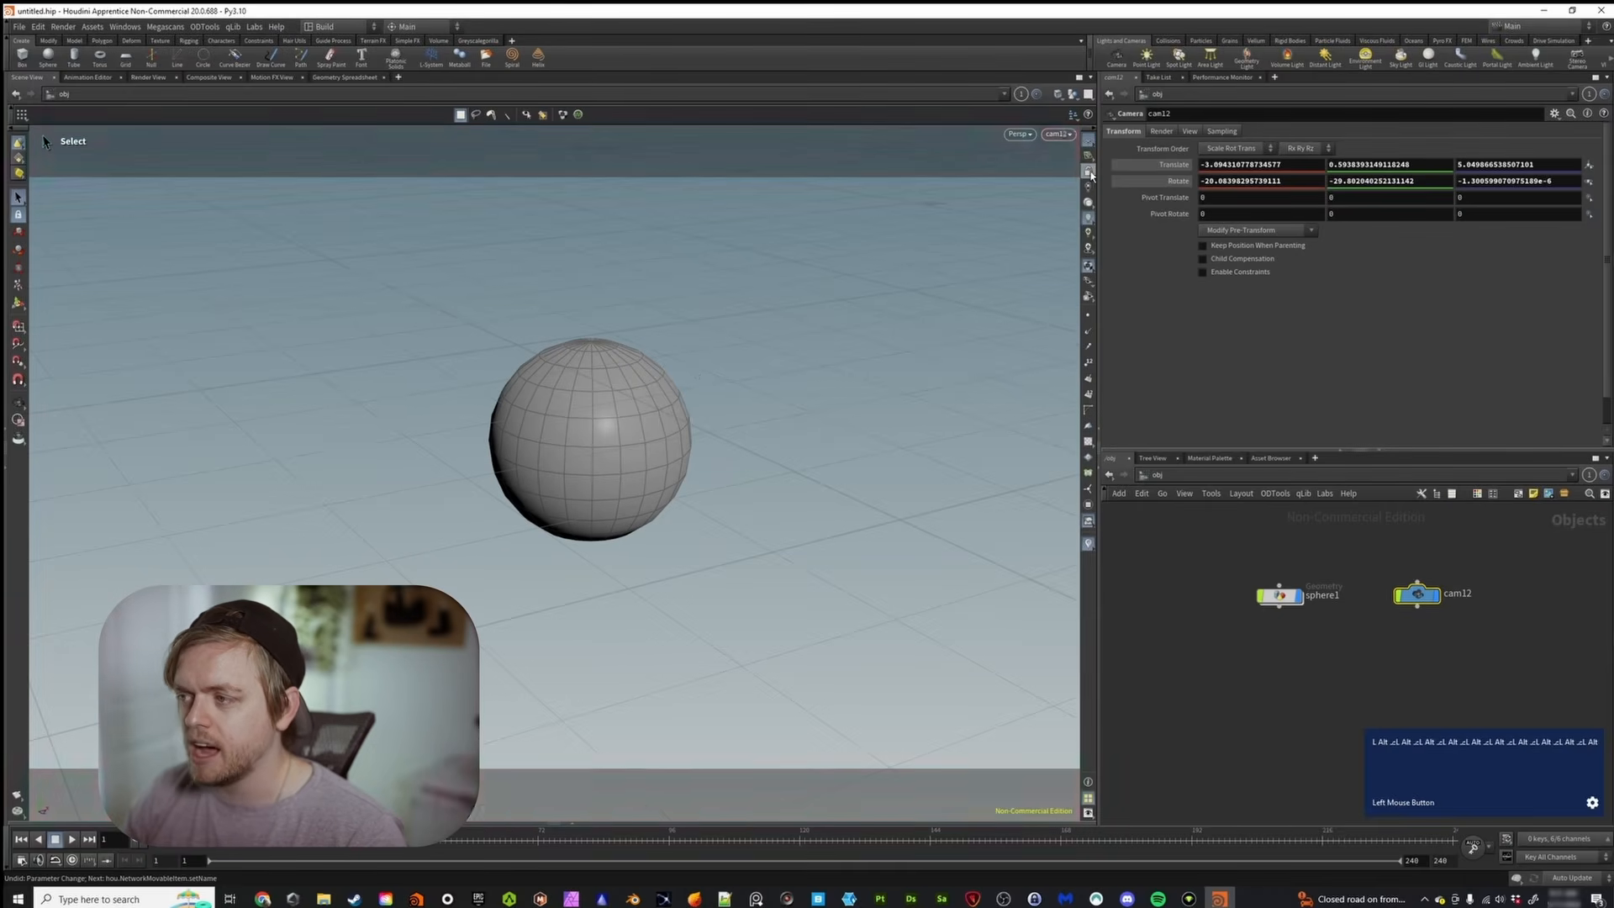
Leave the camera view and inspect from a distance where the camera sits relative to the sphere
alt+scroll(643, 410, down, 3)
alt+drag(643, 409, 738, 390)
alt+scroll(738, 389, down, 6)
alt+right_drag(728, 407, 739, 378)
alt+drag(738, 378, 776, 368)
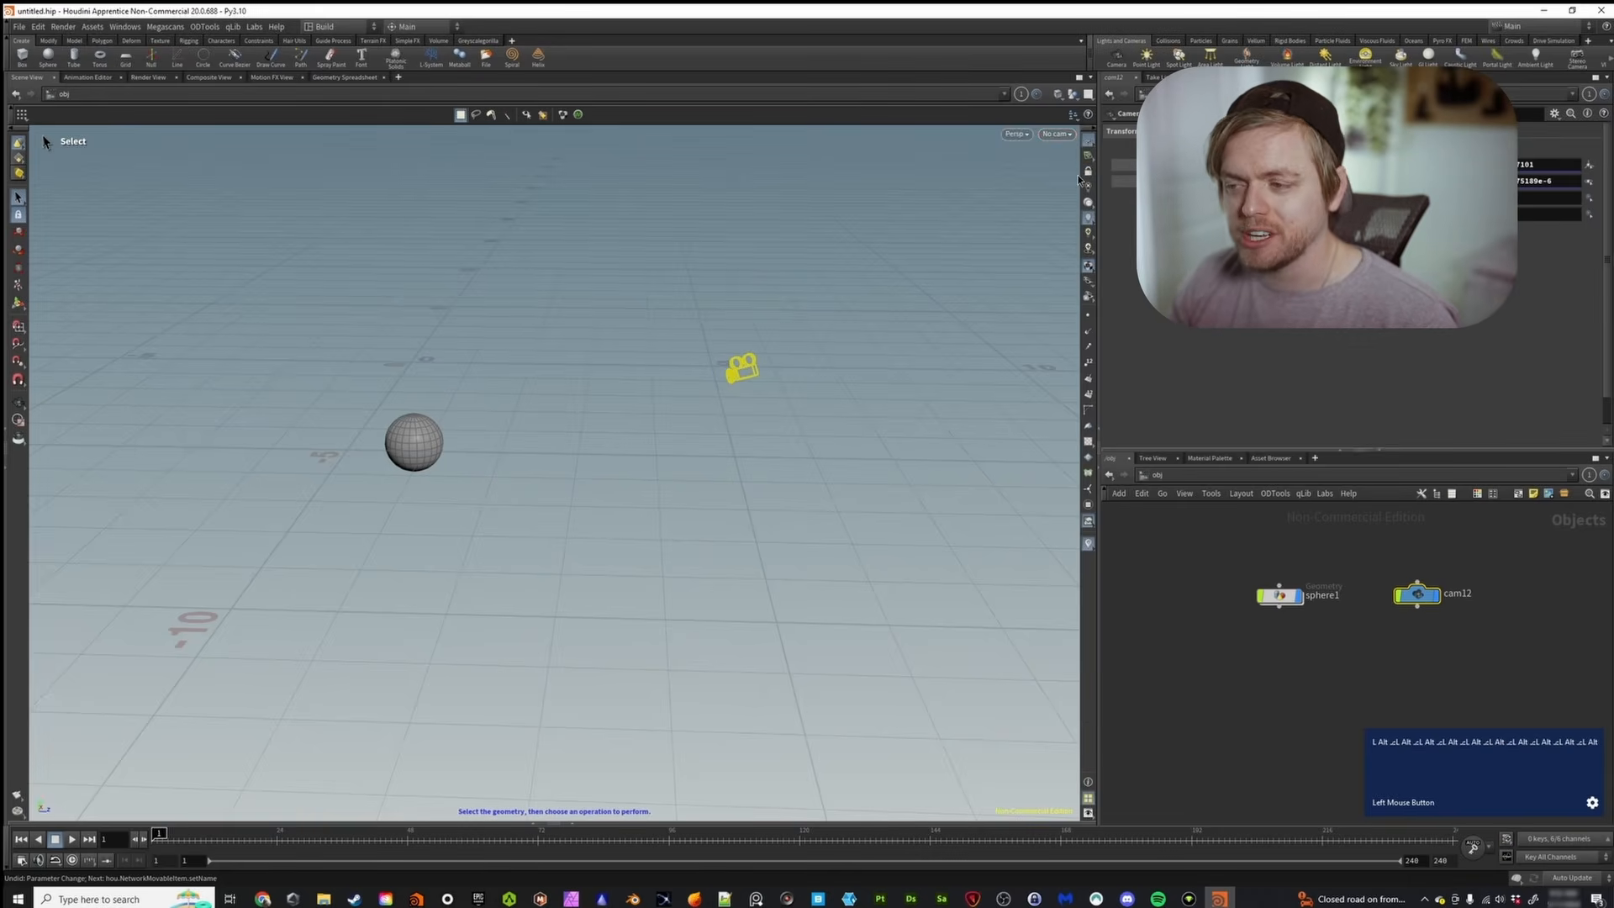
Add a default Light object to the scene, placing its node below the sphere's node
alt+drag(723, 357, 760, 363)
alt+right_drag(760, 363, 765, 375)
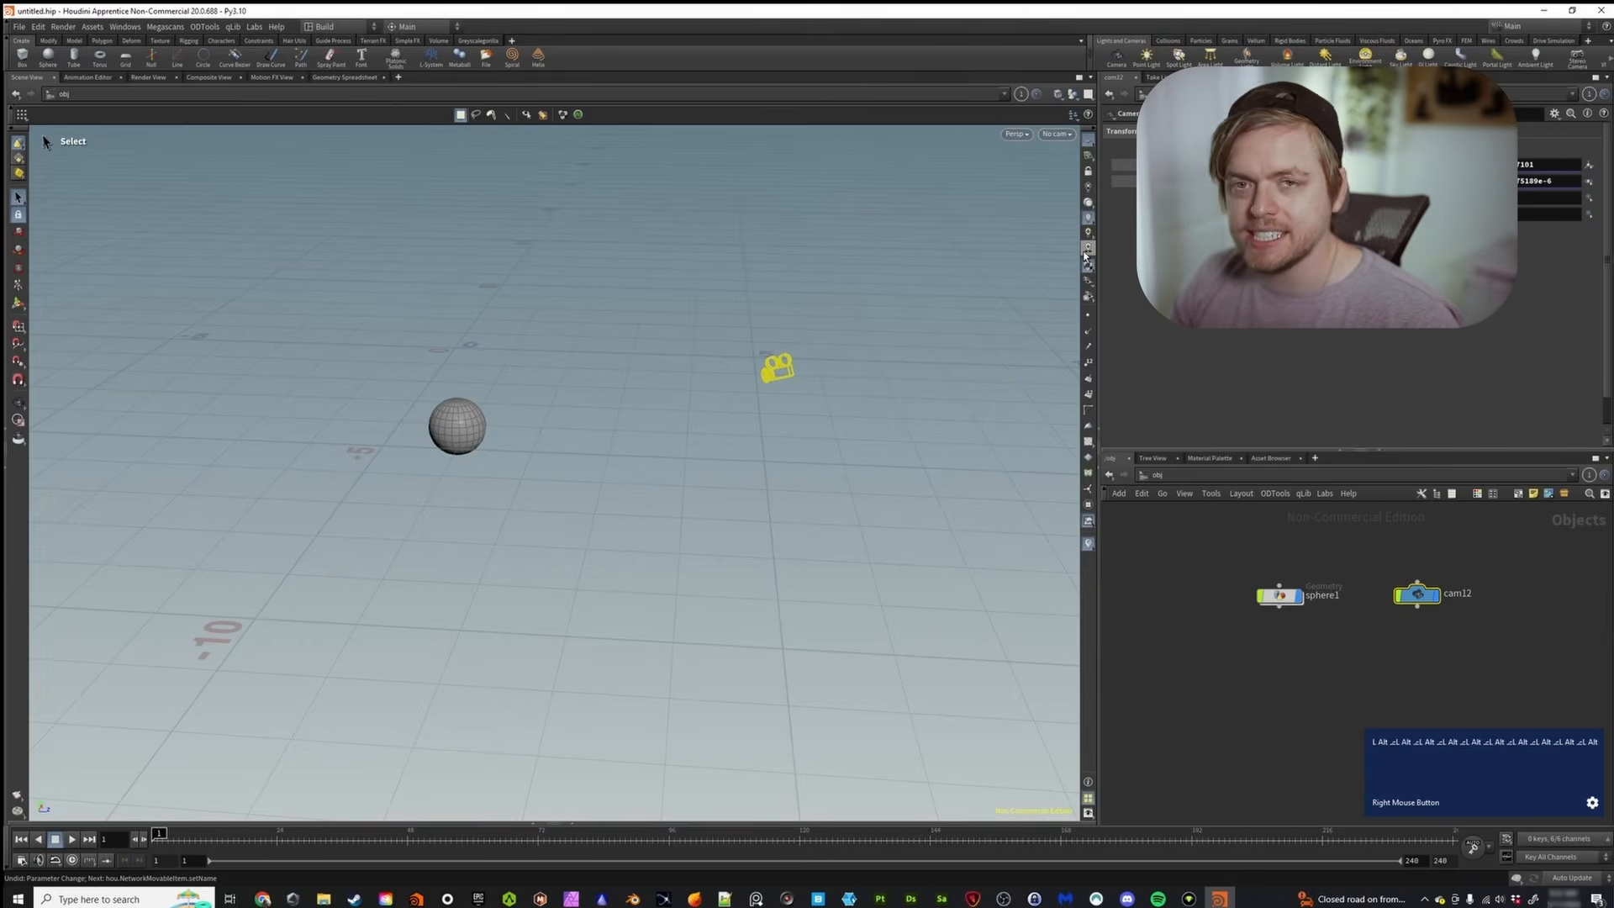
alt+scroll(456, 456, up, 4)
click(1254, 655)
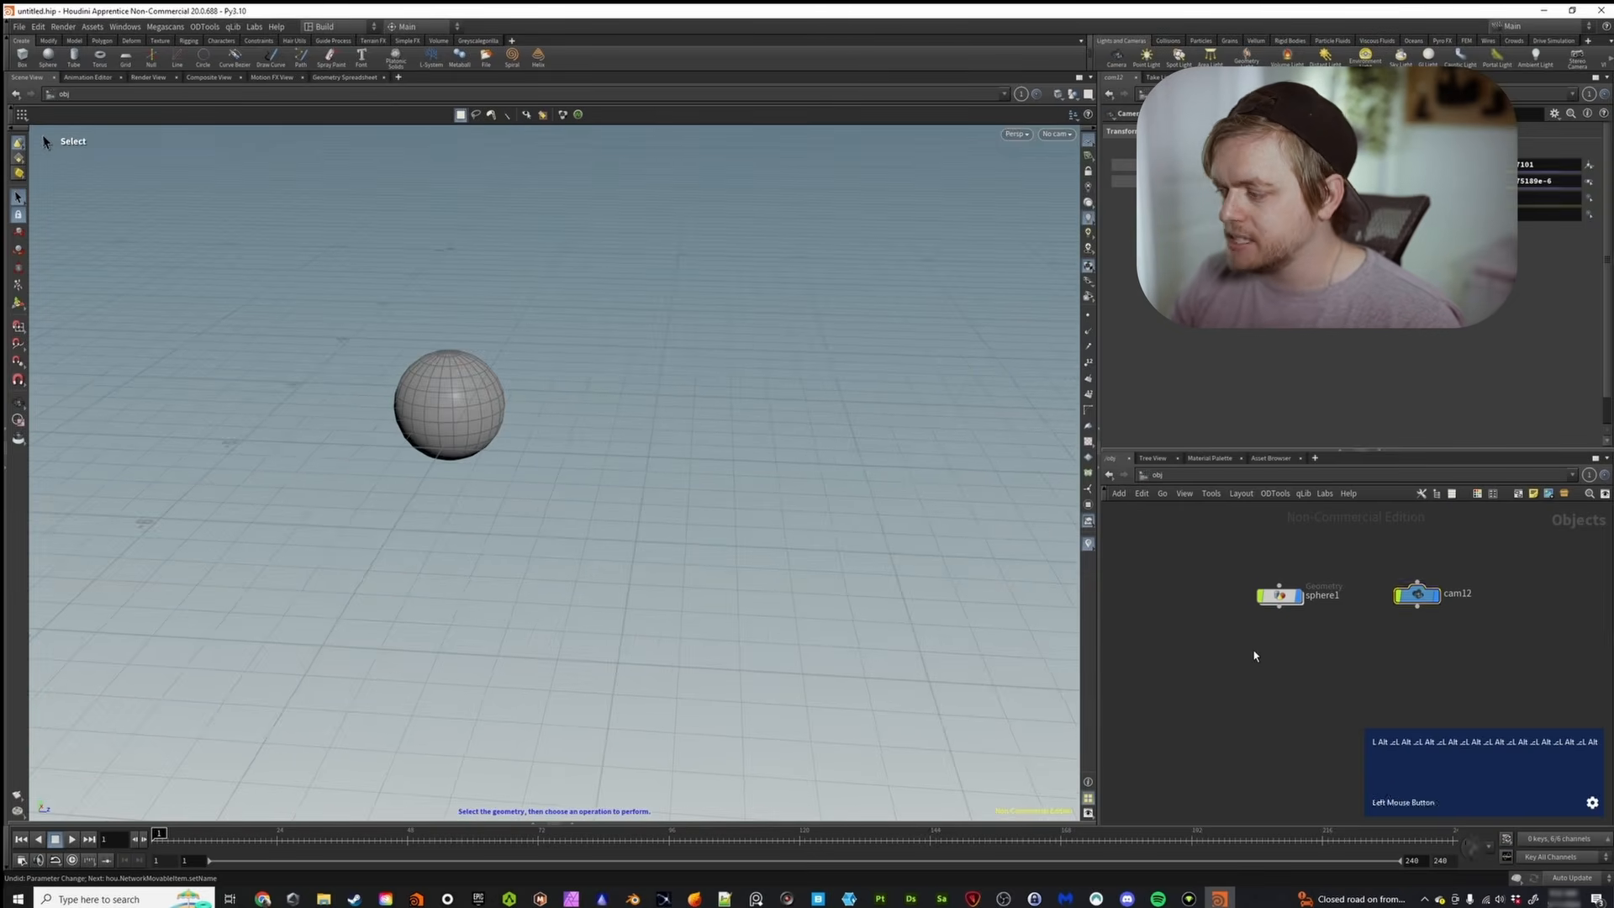
key(Tab)
text(ligh)
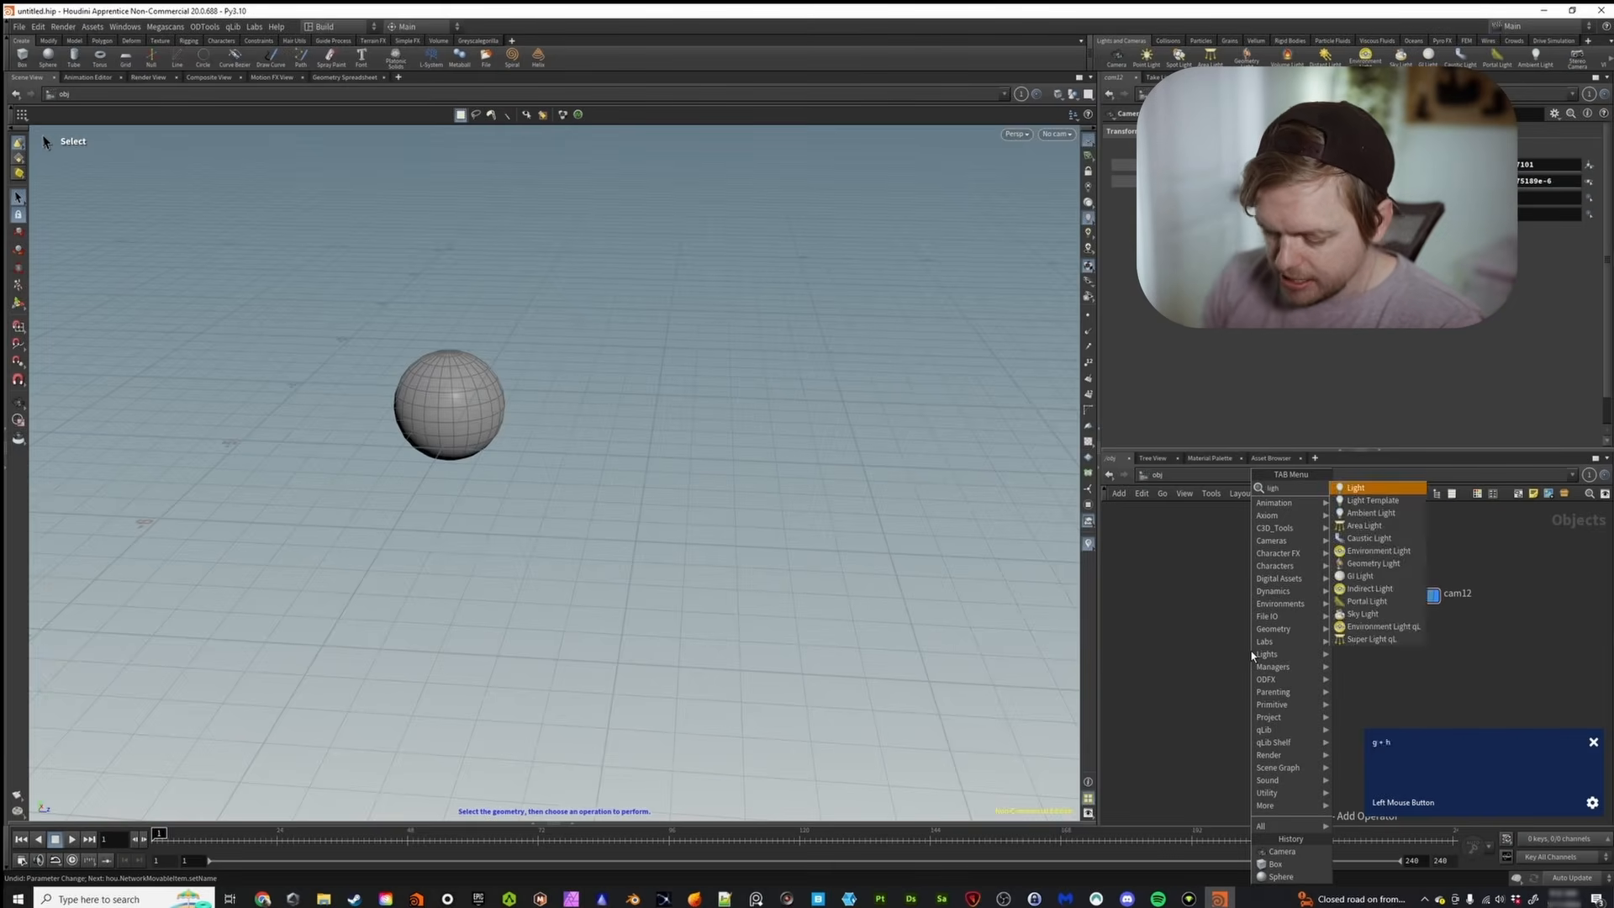
key(Return)
click(1250, 650)
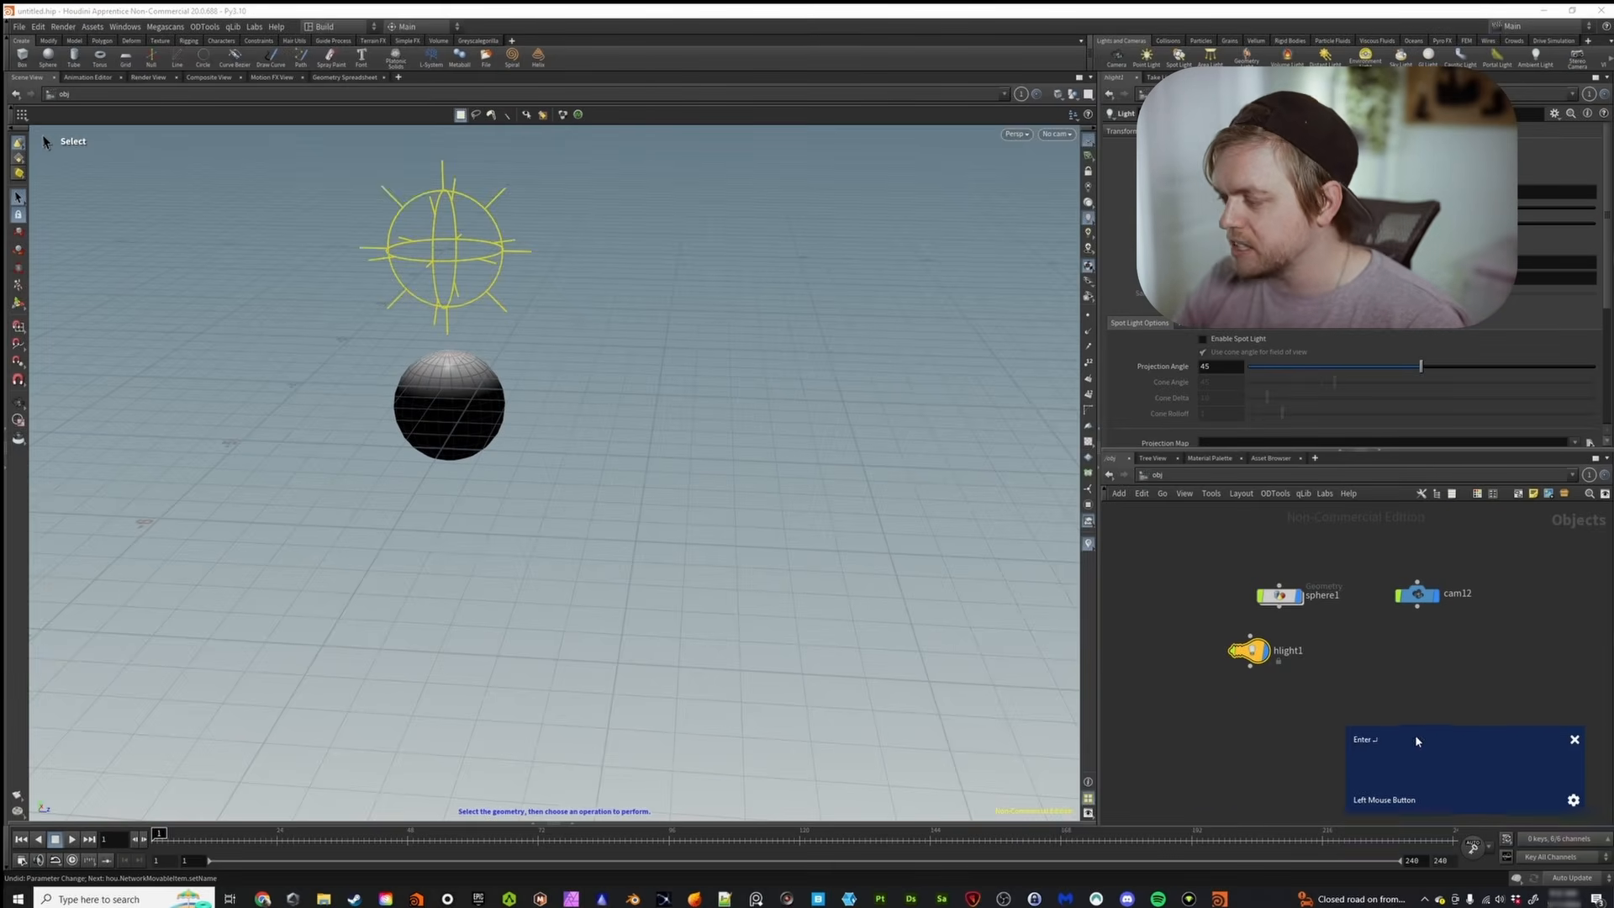
drag(603, 682, 171, 724)
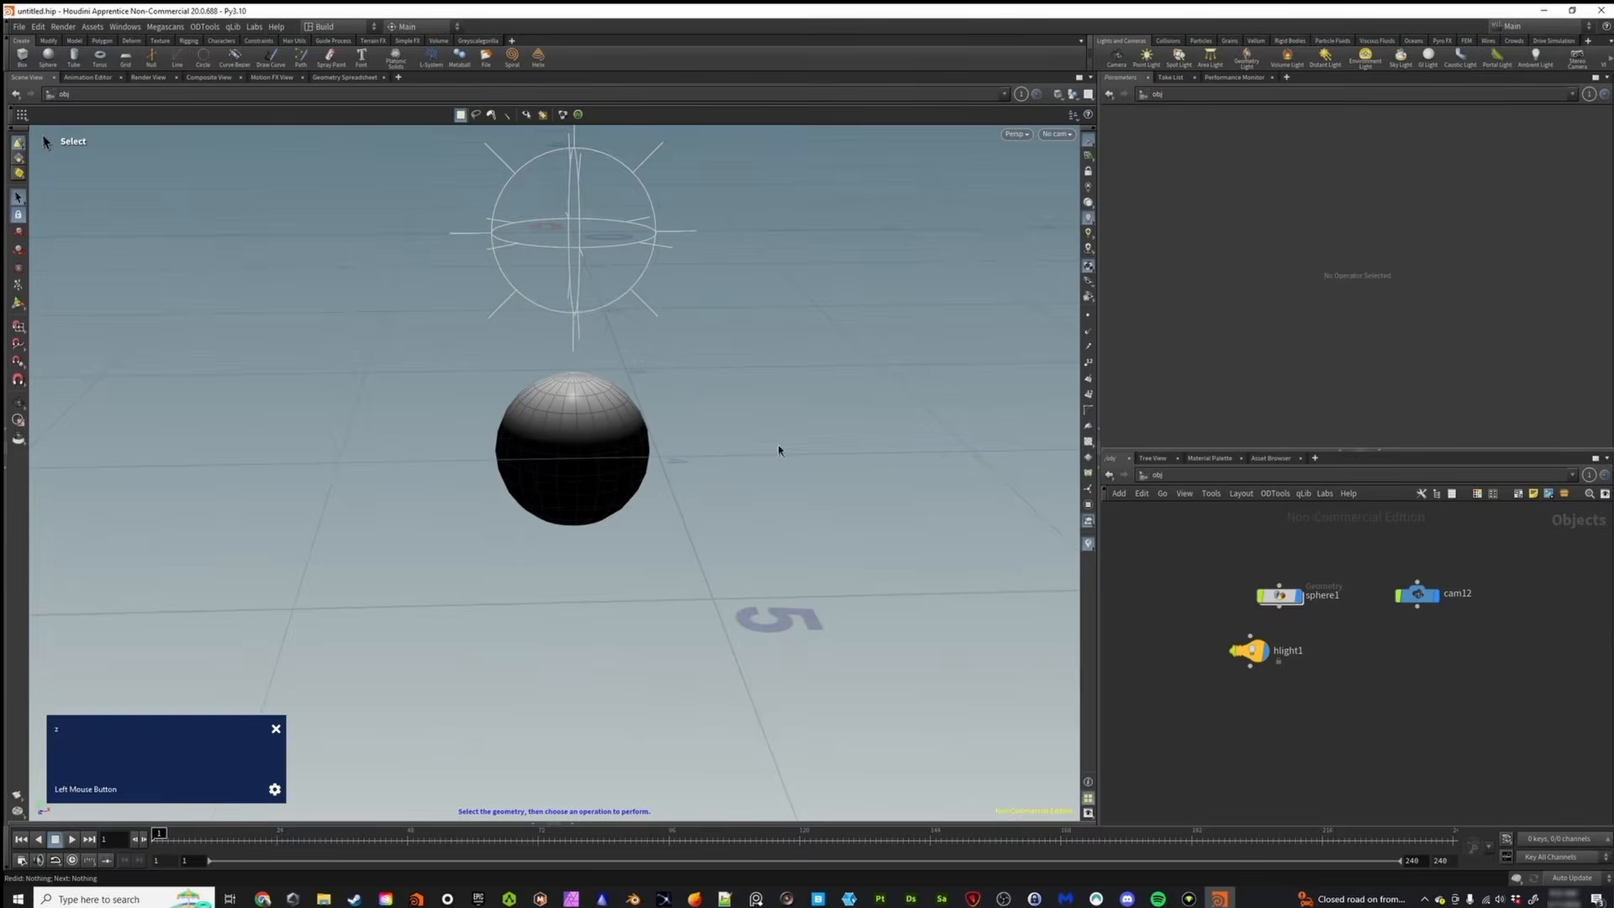
Raise the sphere so it rests on the ground by setting its Y translation to 0.5
alt+right_drag(778, 451, 588, 353)
drag(1229, 558, 1335, 618)
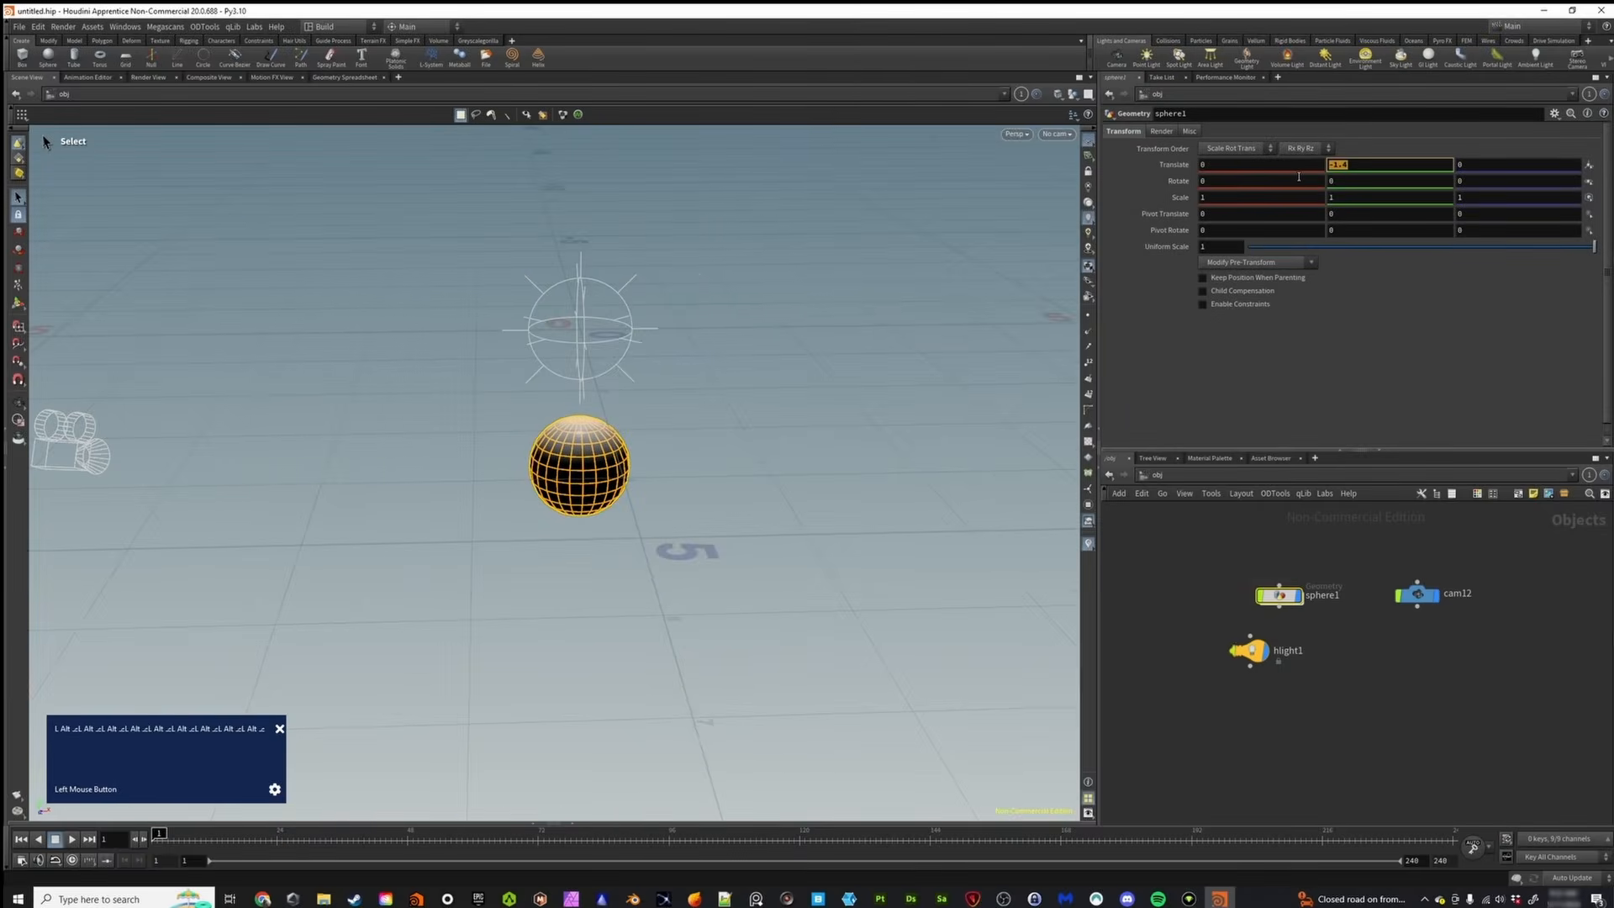
text(.5)
key(Return)
alt+right_drag(580, 231, 562, 328)
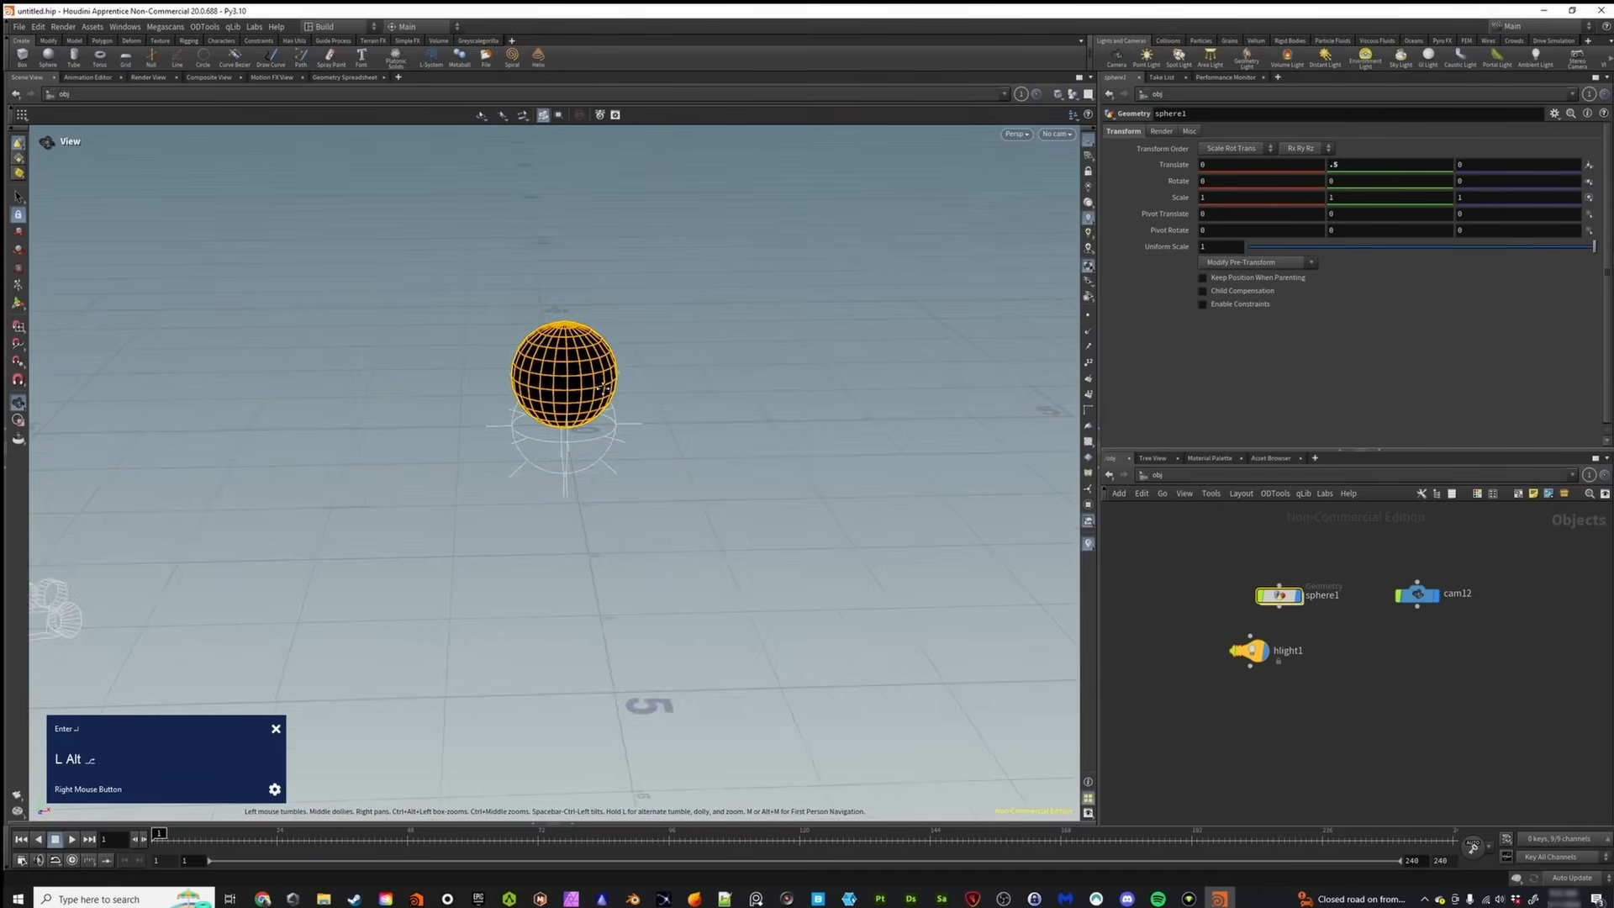
alt+drag(562, 328, 563, 351)
Add a Grid object as a ground plane, placing its node below the camera's node
click(1369, 657)
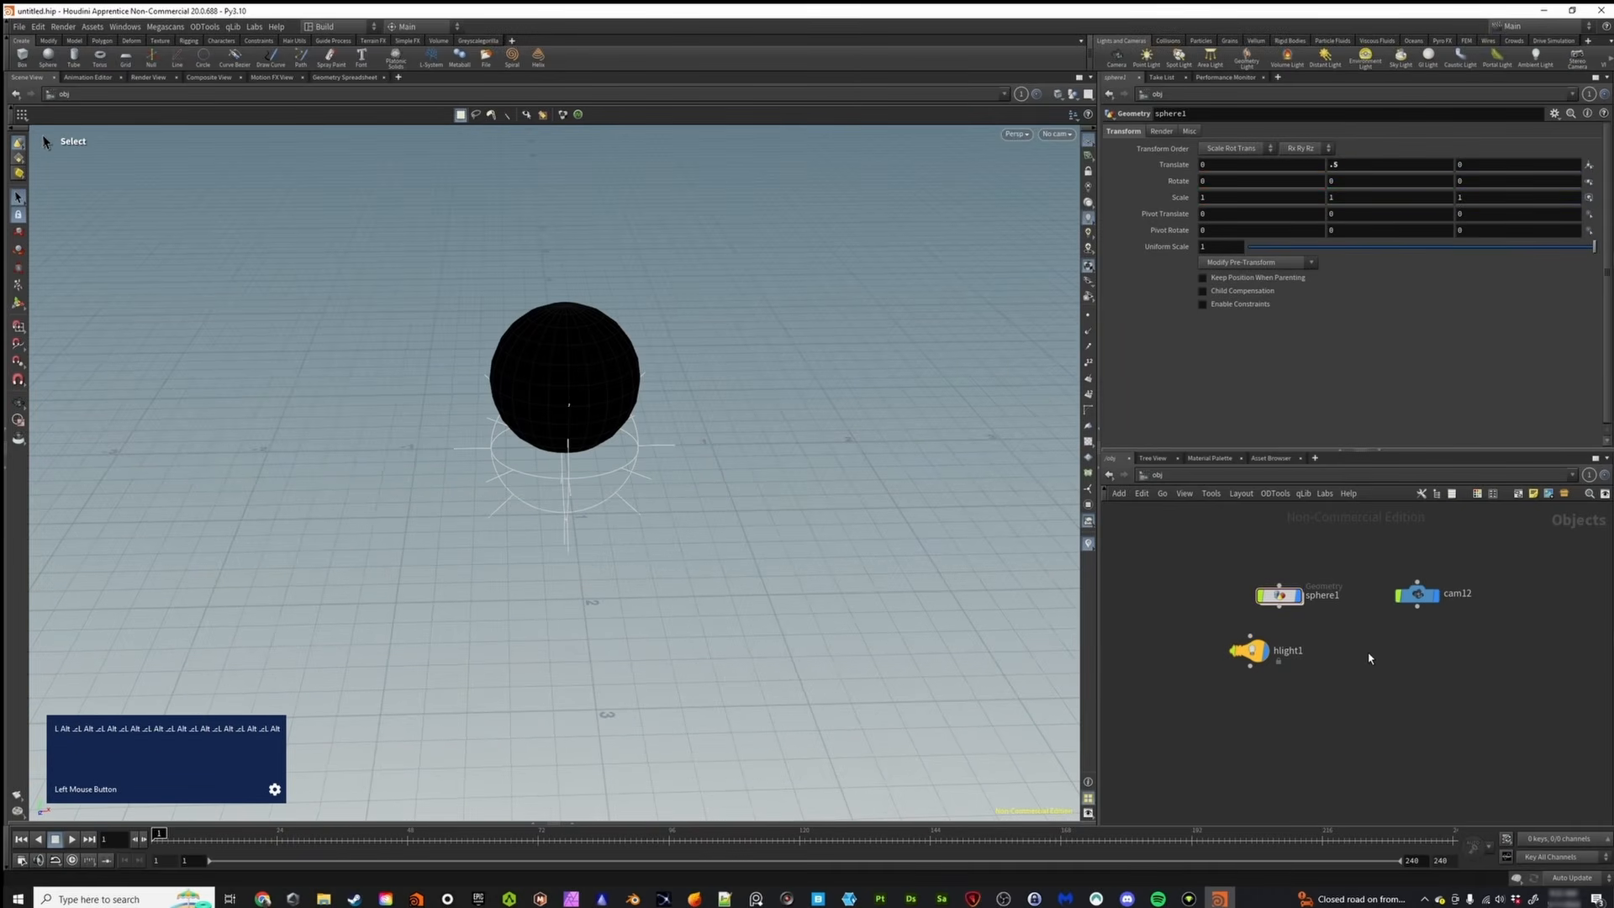
key(Tab)
text(grid)
key(Return)
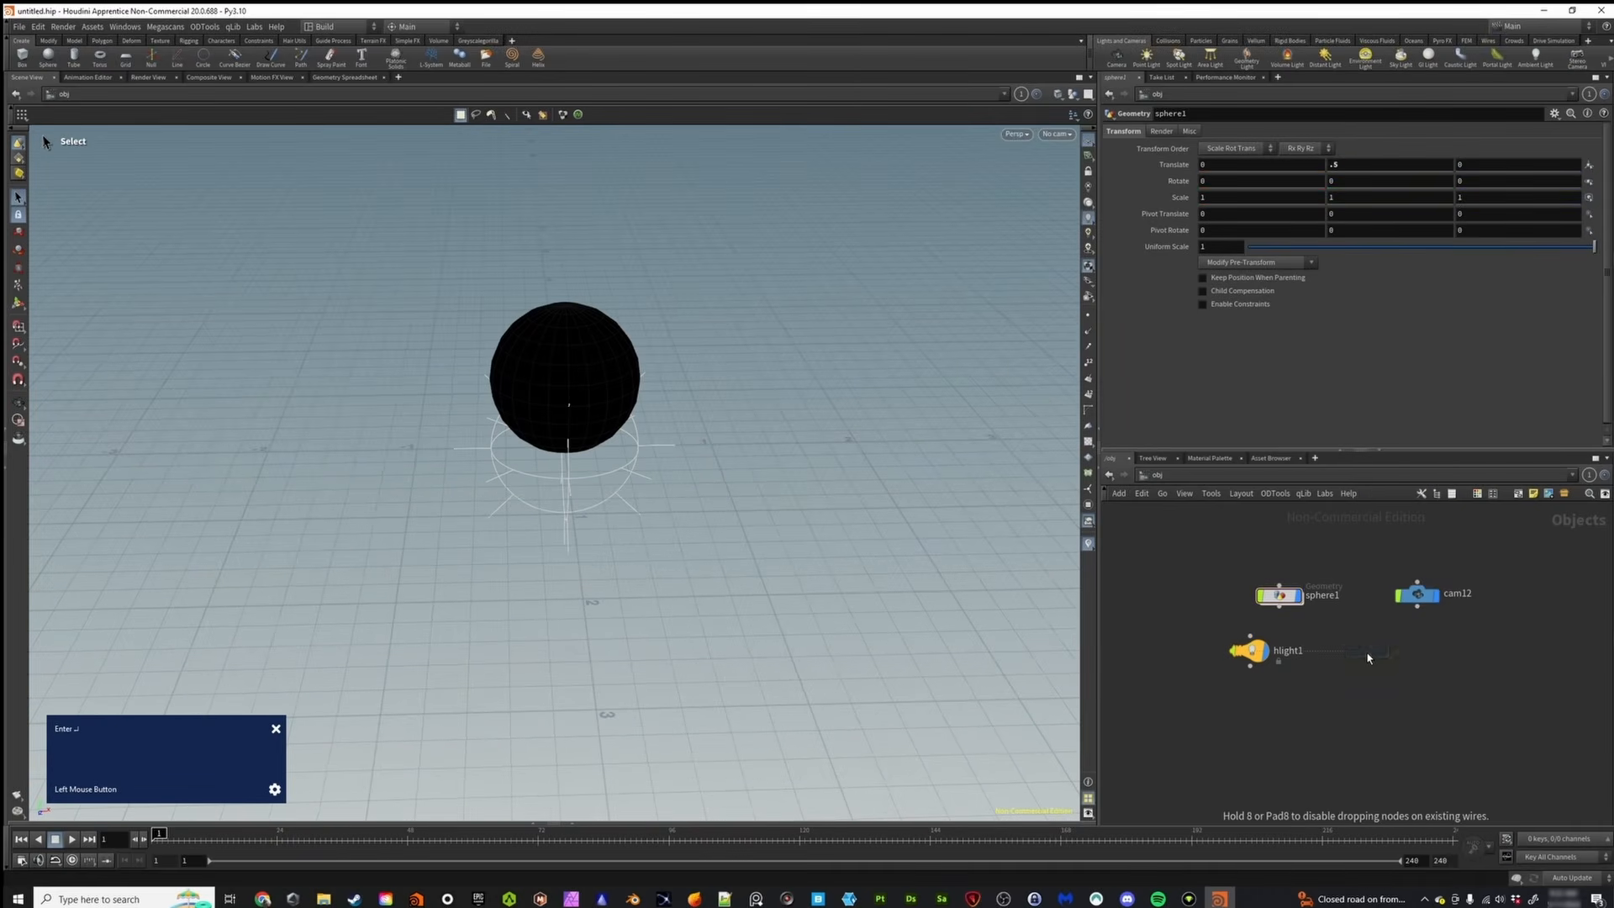
click(1369, 655)
Move the light's node aside in the network and raise the light above the sphere to a Y translation of 1.7
click(1248, 650)
drag(1249, 650, 1193, 616)
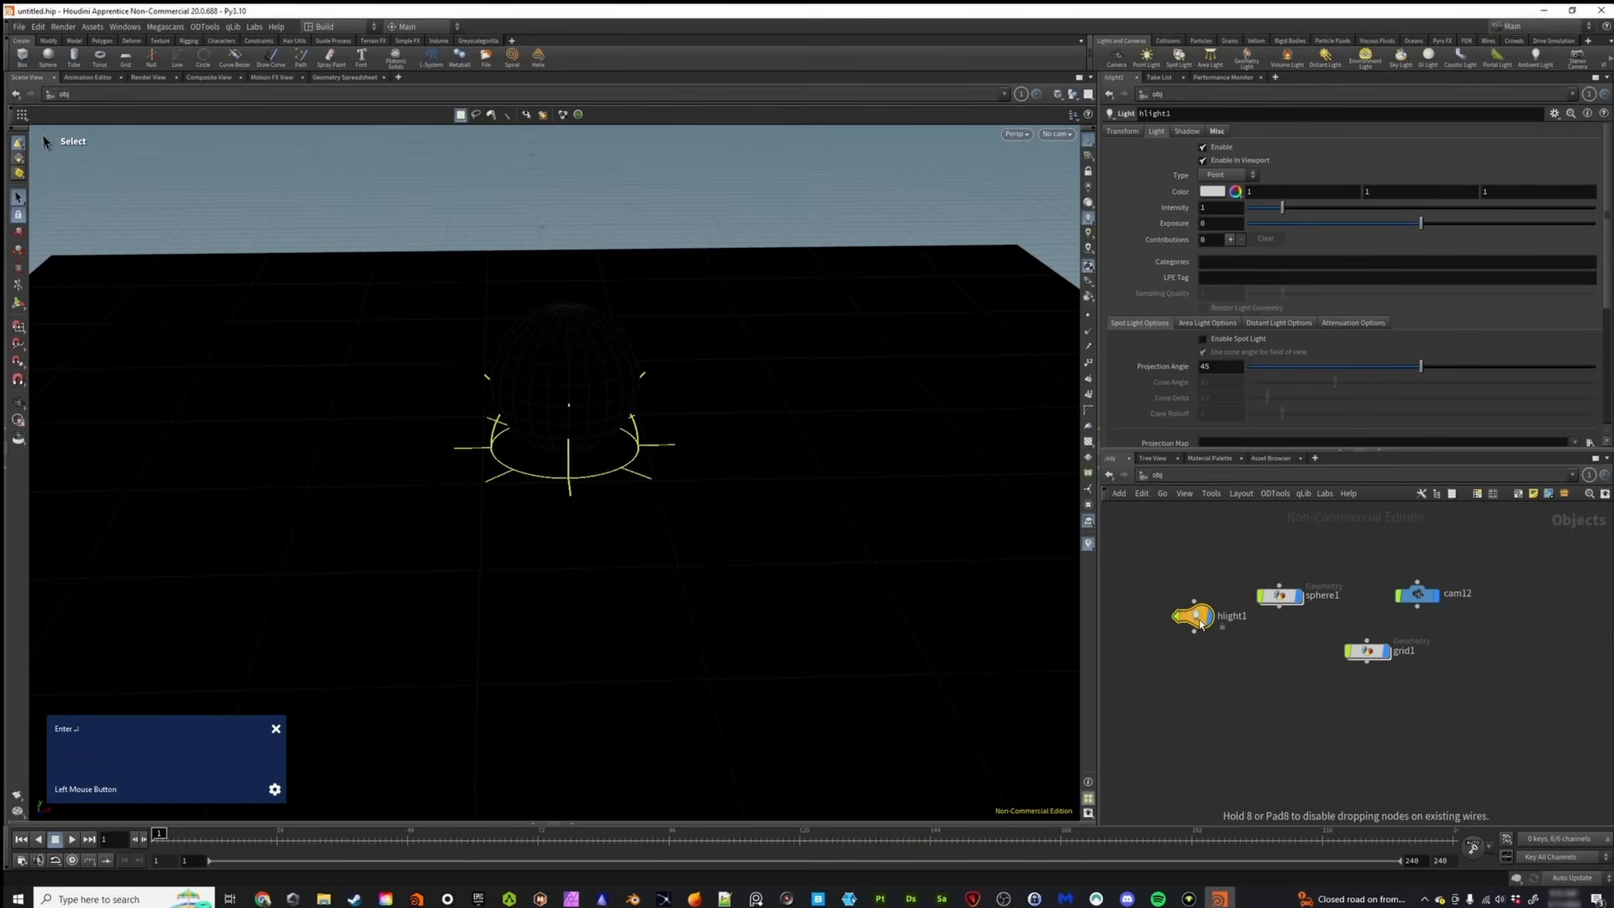
click(1122, 131)
middle_drag(1354, 165, 1457, 162)
alt+drag(592, 334, 514, 317)
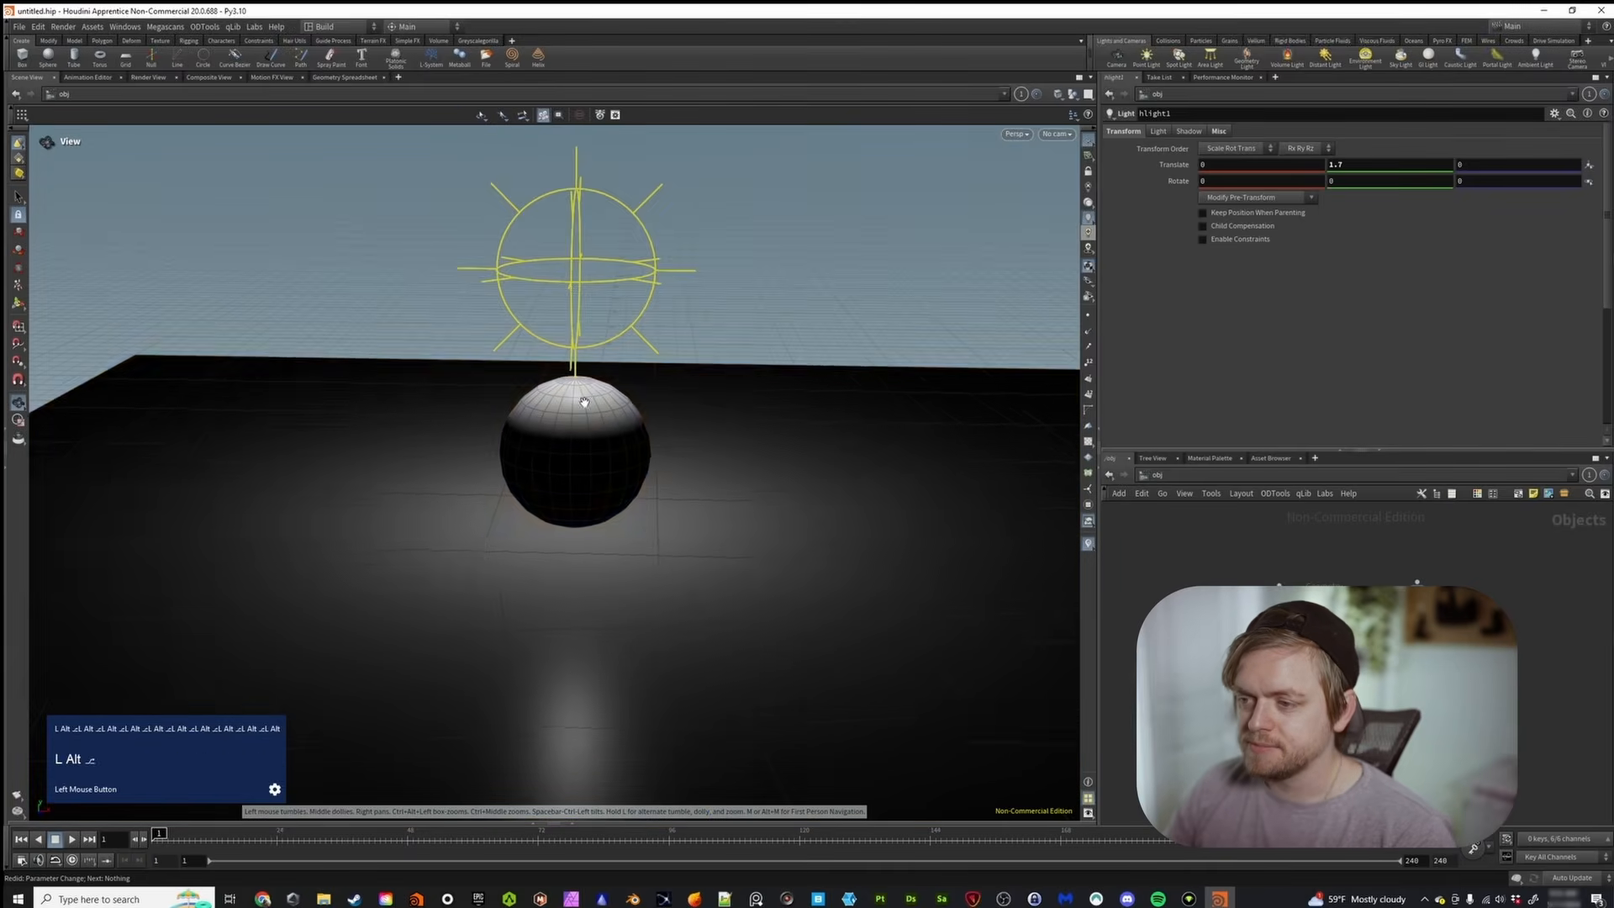
Examine the sphere and ground under the scene light, switching the viewport to headlight-only lighting and back to scene lighting for comparison
alt+drag(582, 401, 614, 409)
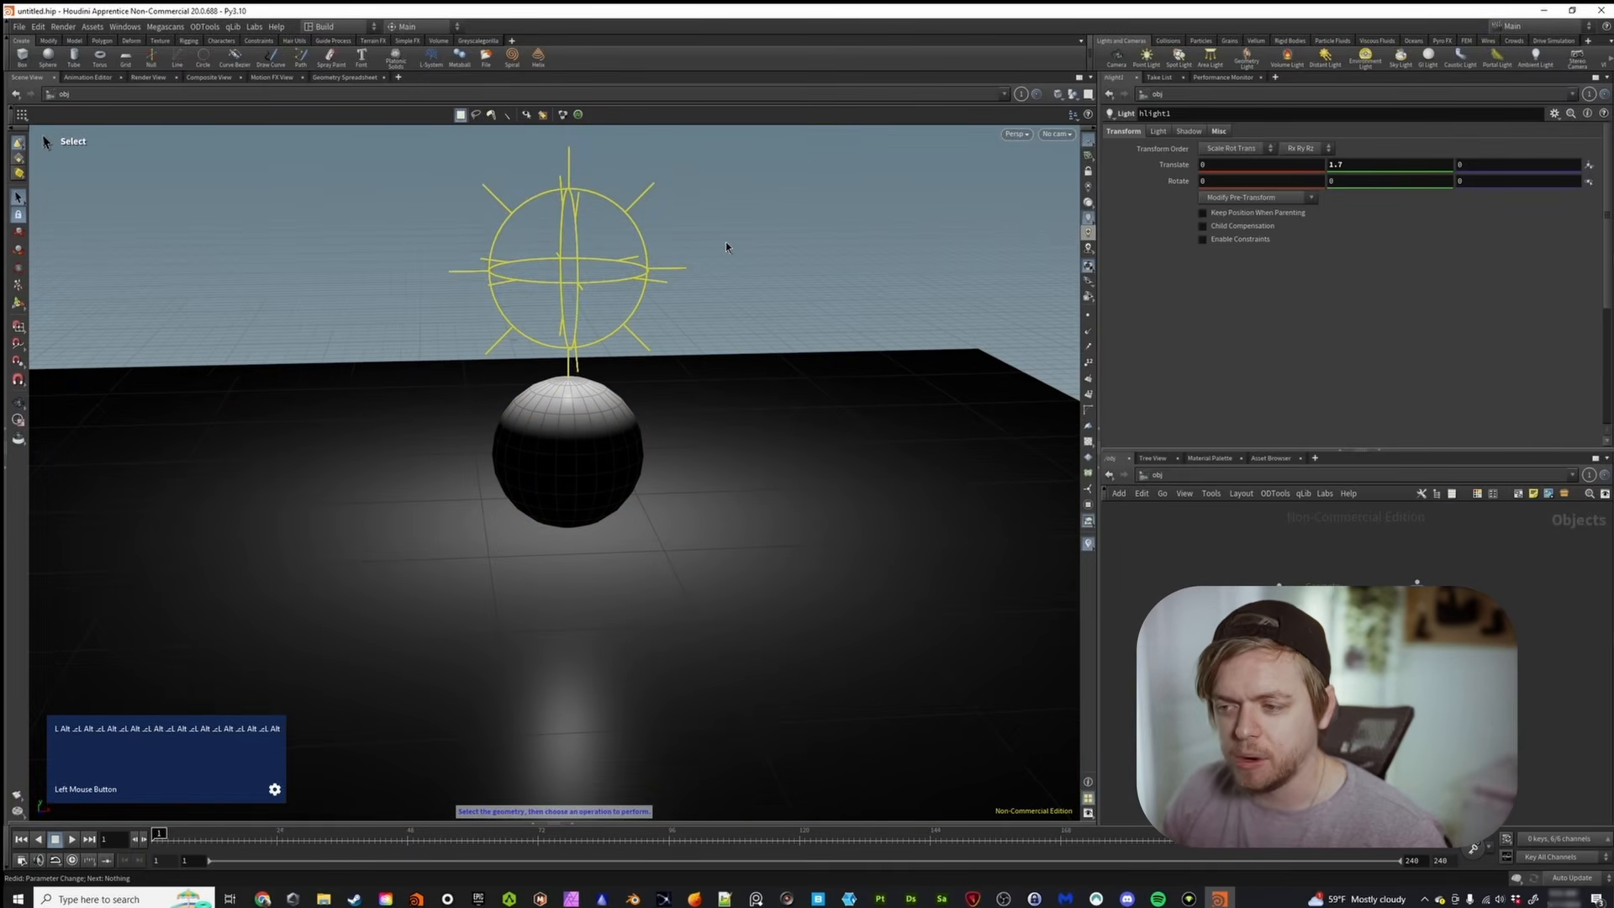
alt+drag(617, 427, 573, 454)
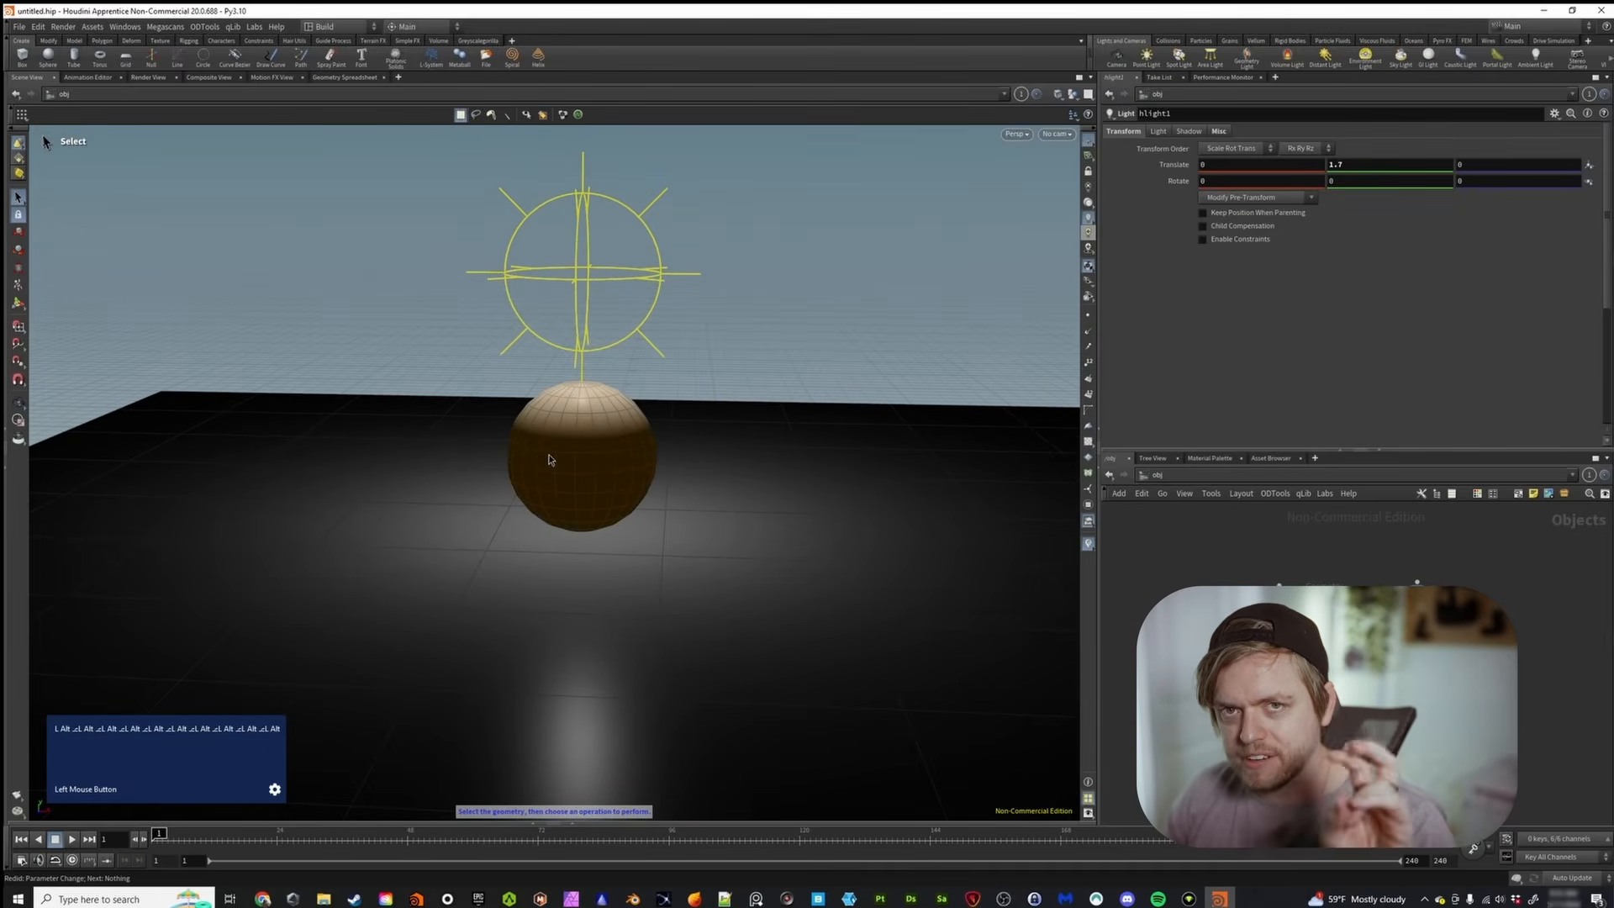
alt+drag(569, 454, 587, 457)
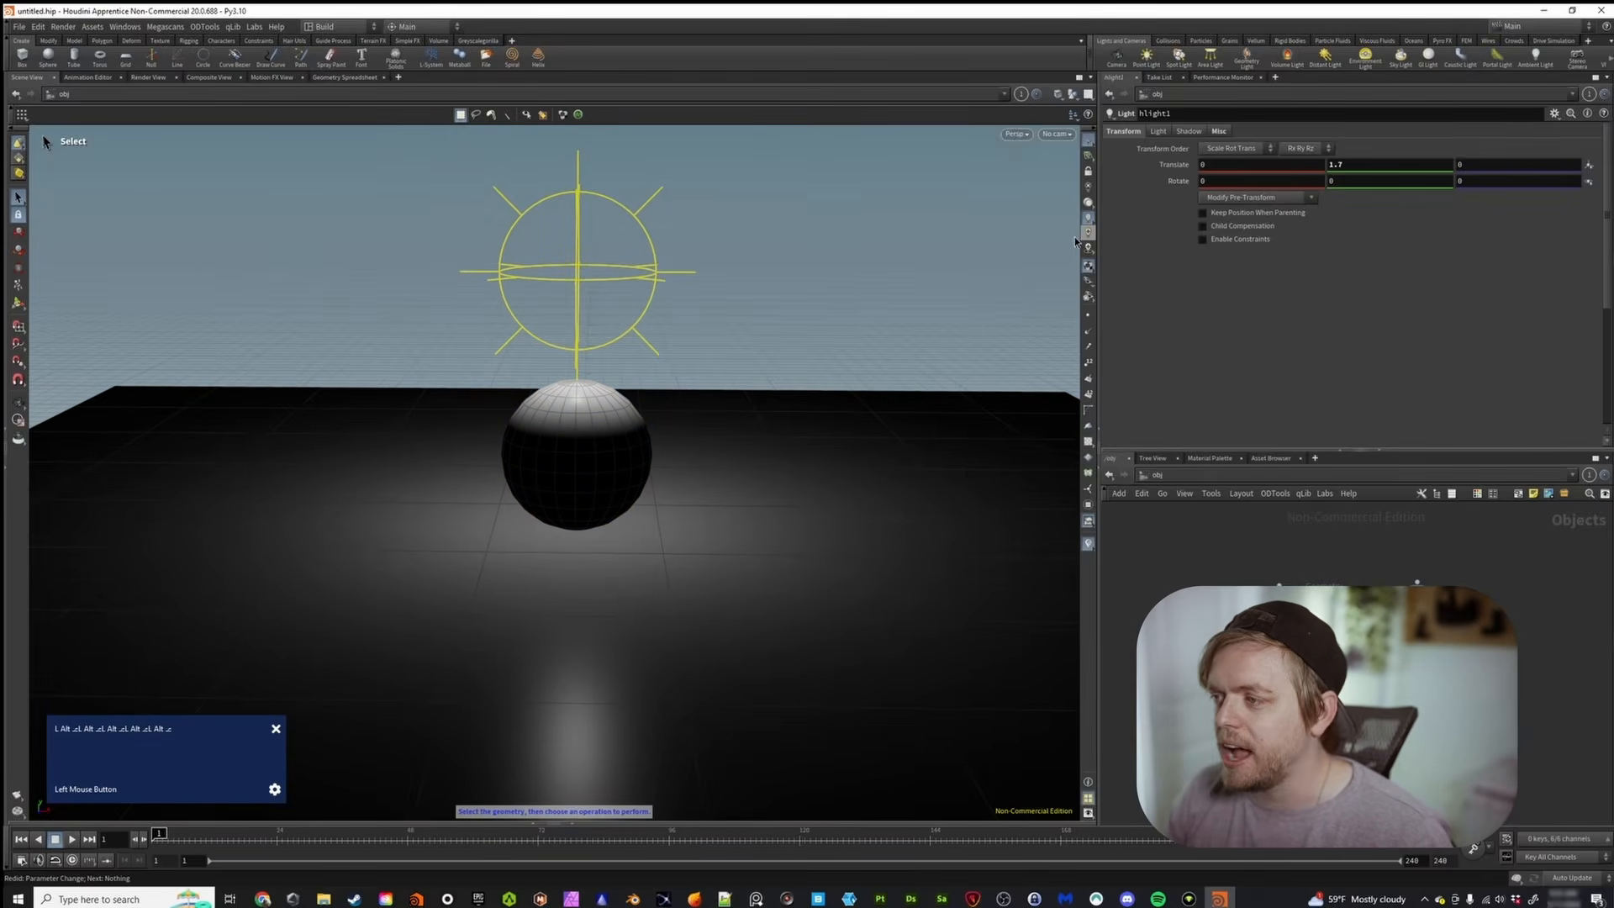
click(1089, 206)
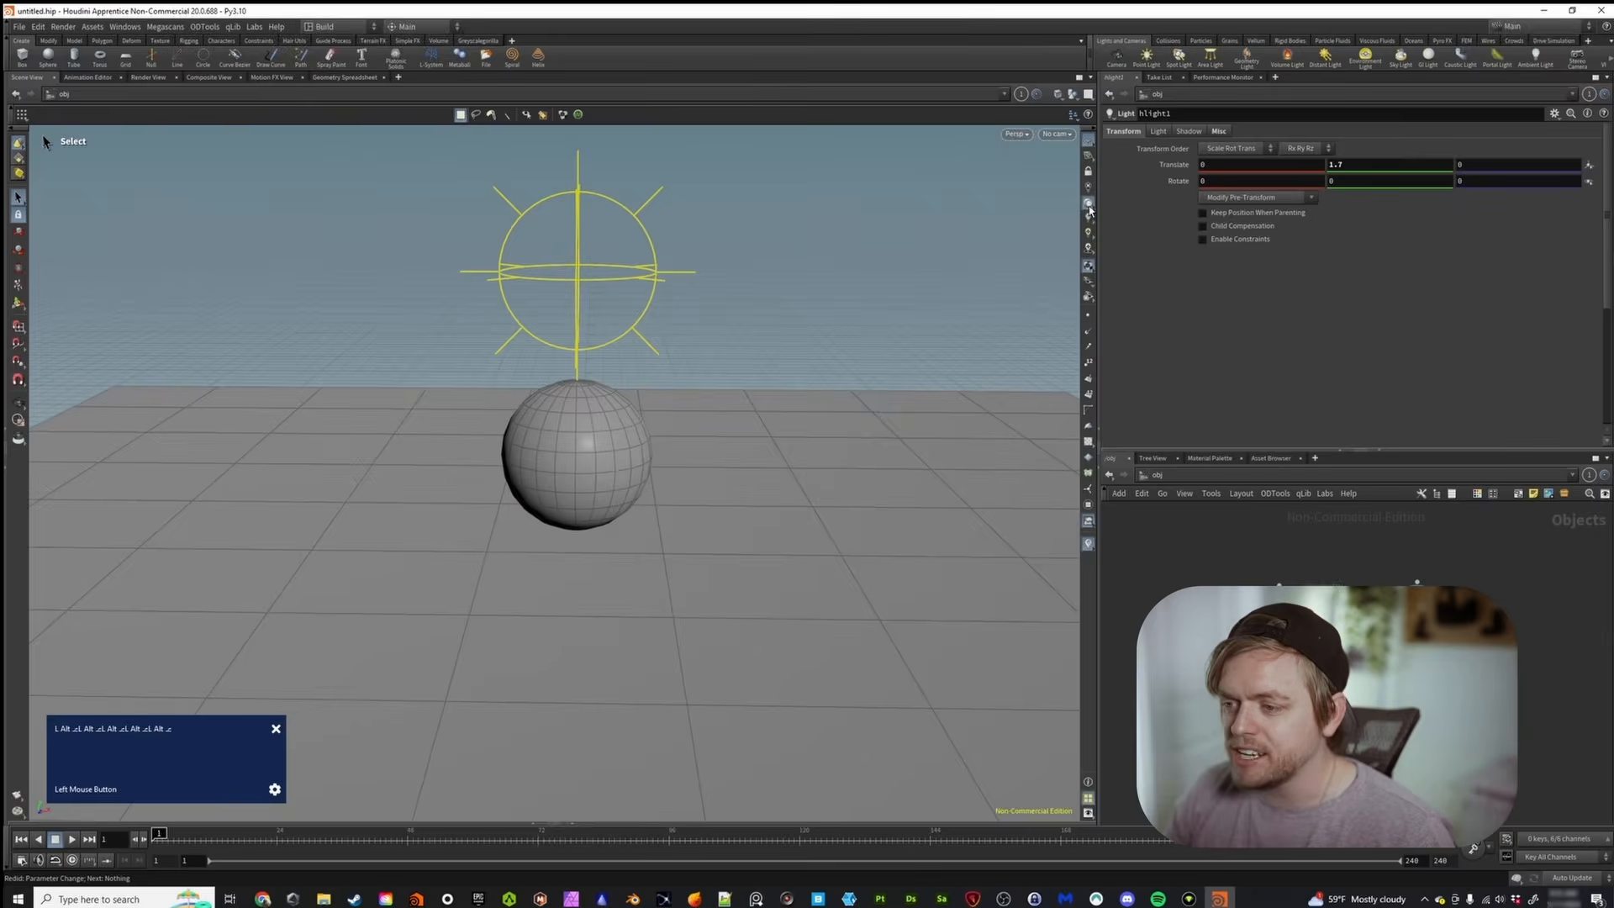
click(1088, 206)
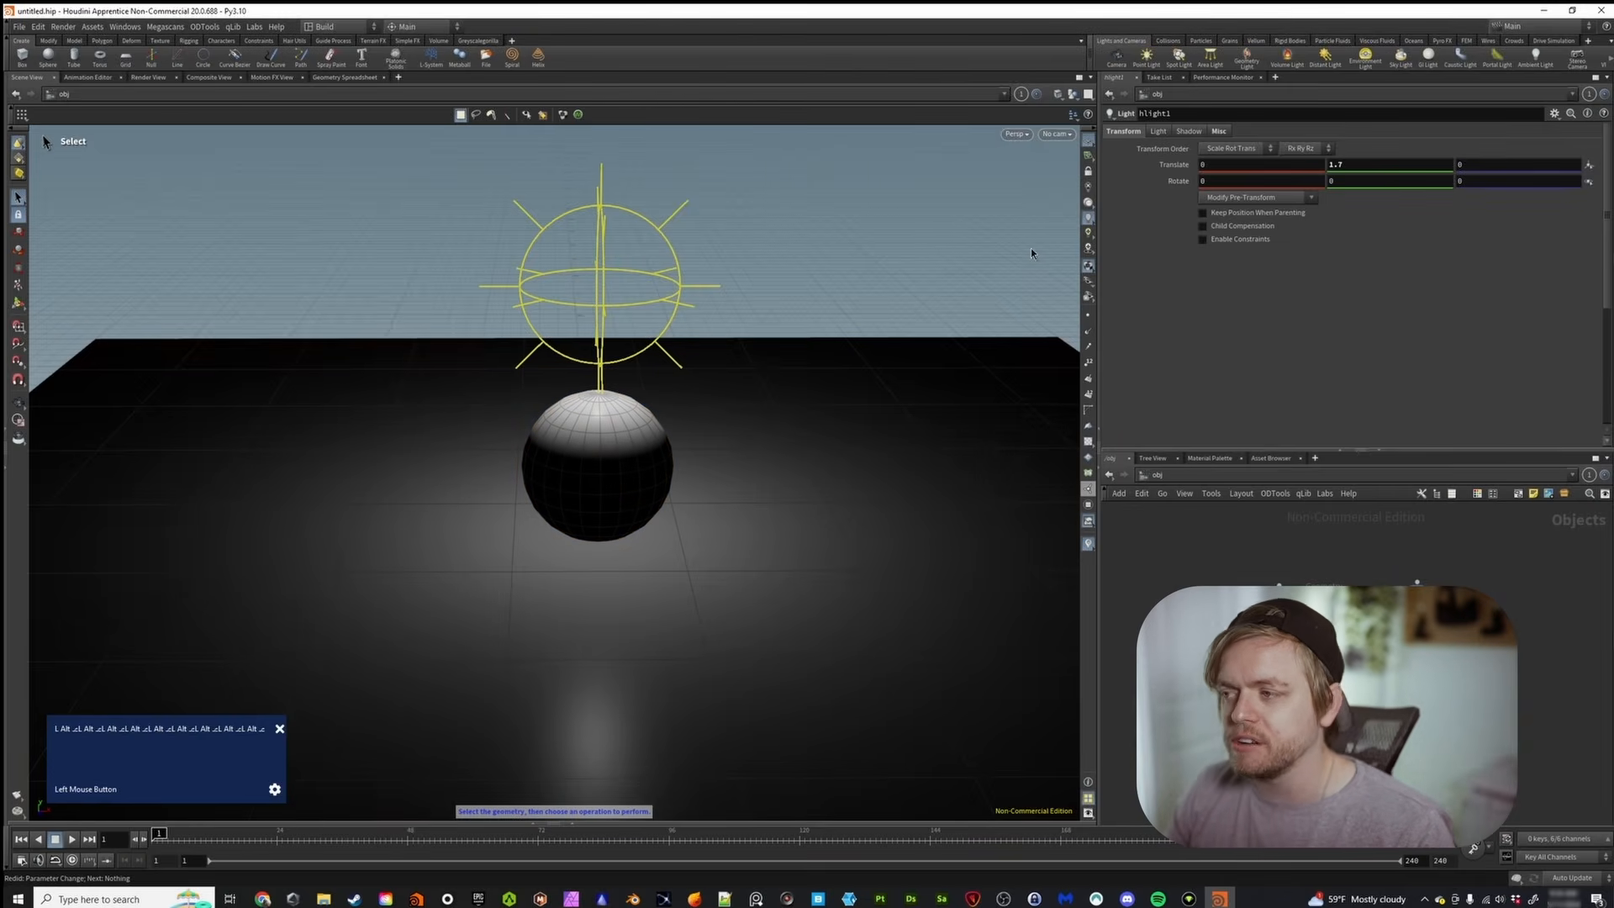
Disable viewport lighting and switch the display to a shaded mode without wireframe to view the unlit sphere and ground
click(1088, 192)
alt+drag(619, 436, 639, 439)
key(s)
click(1058, 94)
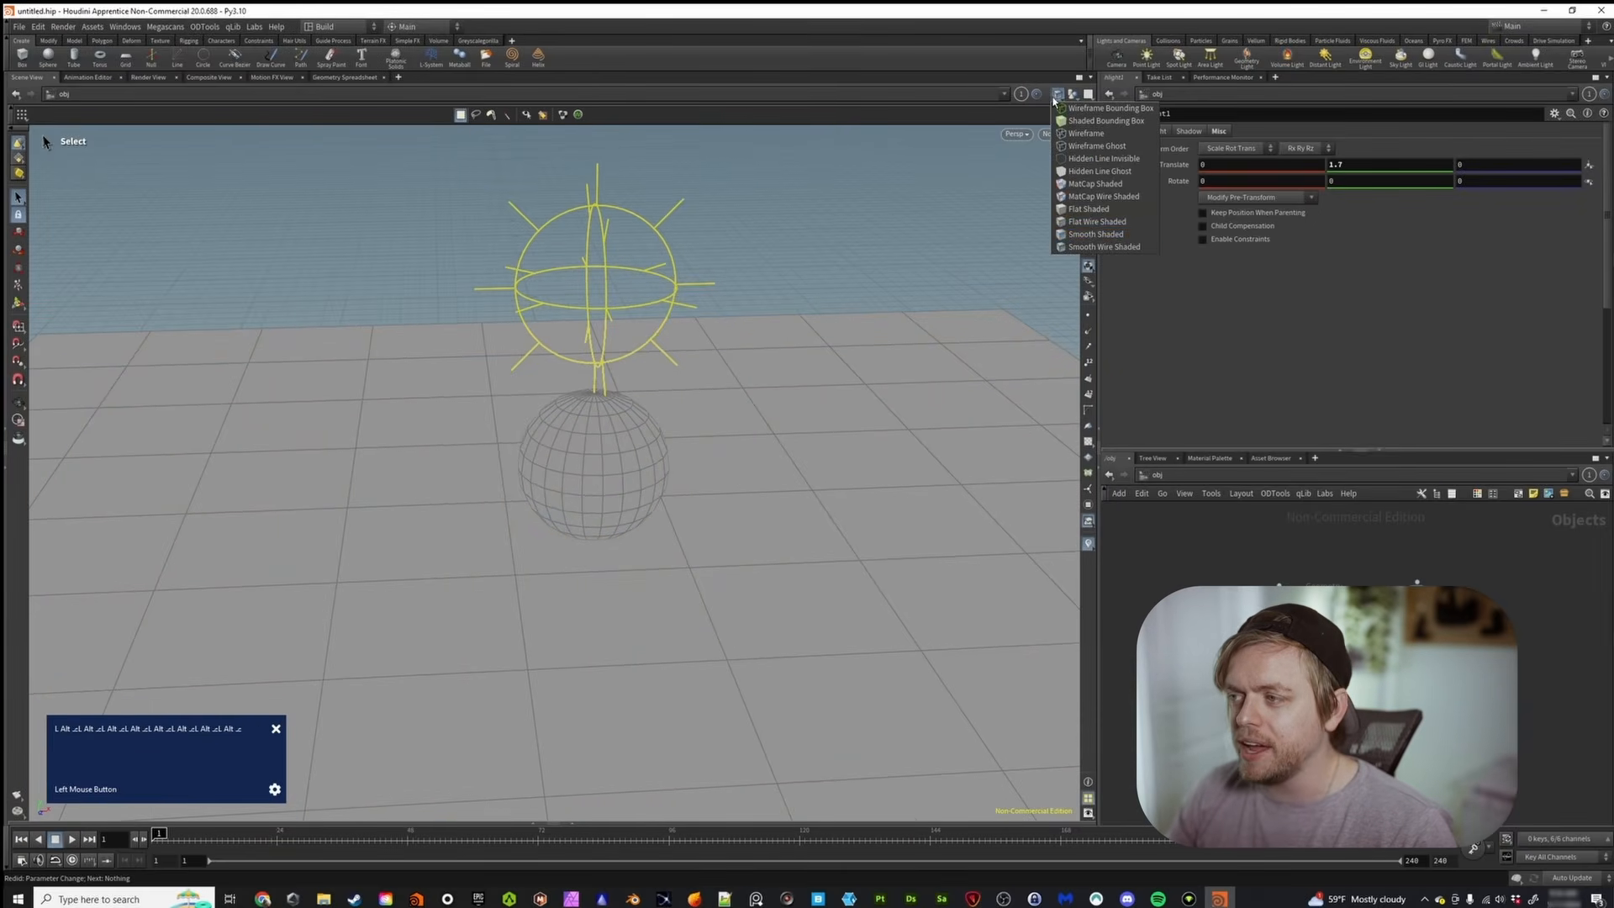
click(1090, 222)
mouse_move(984, 319)
alt+mouse_down()
mouse_move(673, 438)
mouse_move(957, 335)
alt+mouse_up()
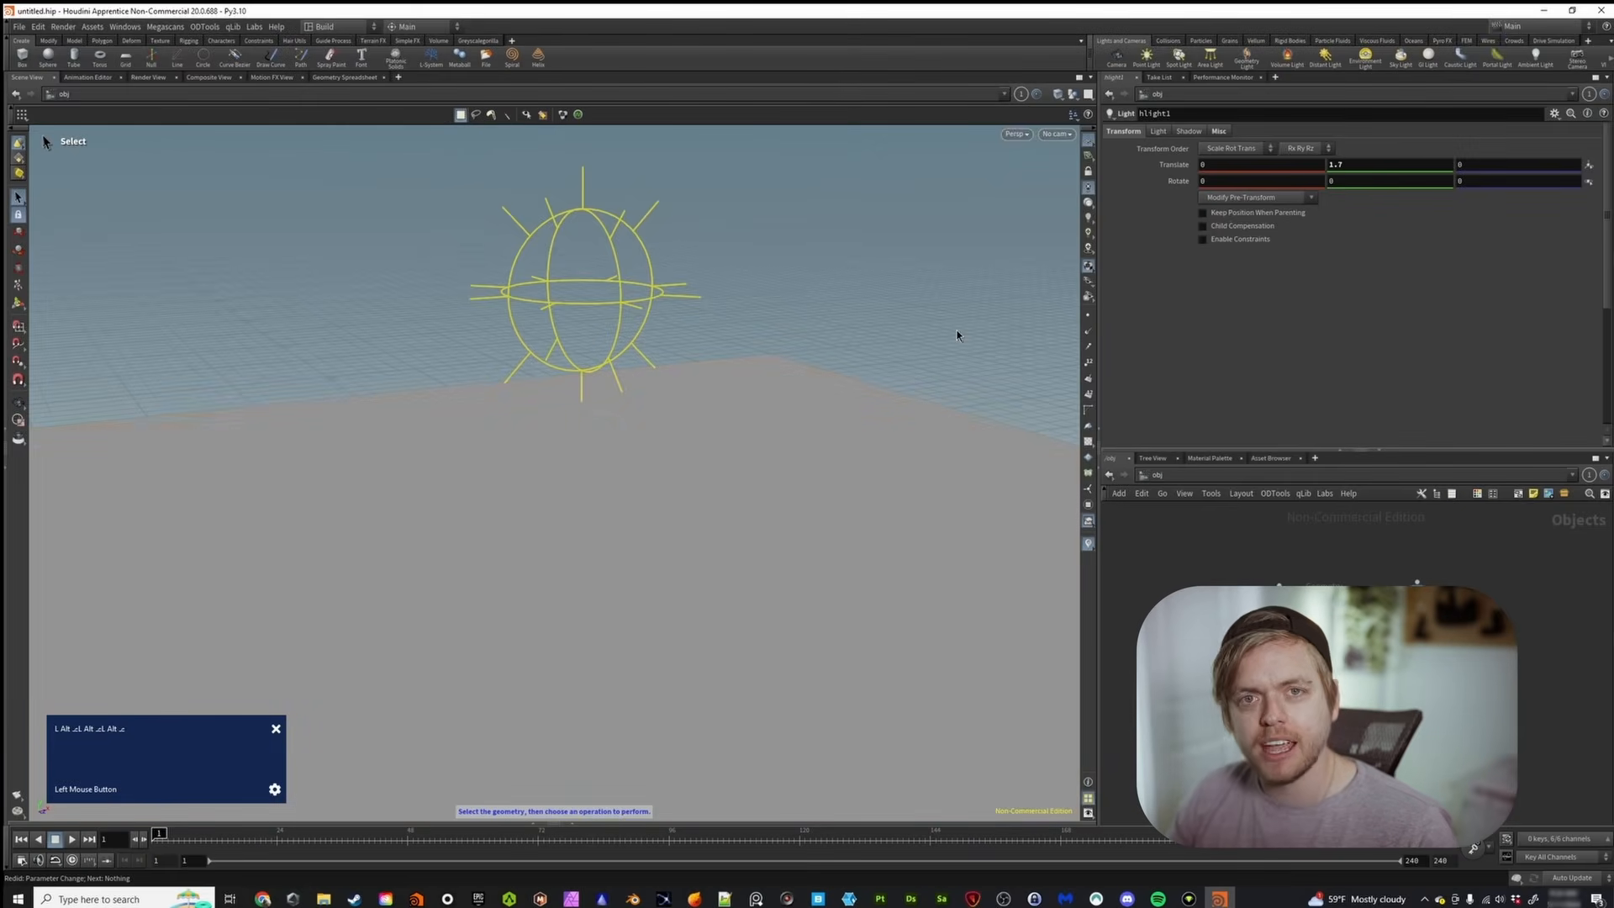
alt+drag(743, 482, 620, 382)
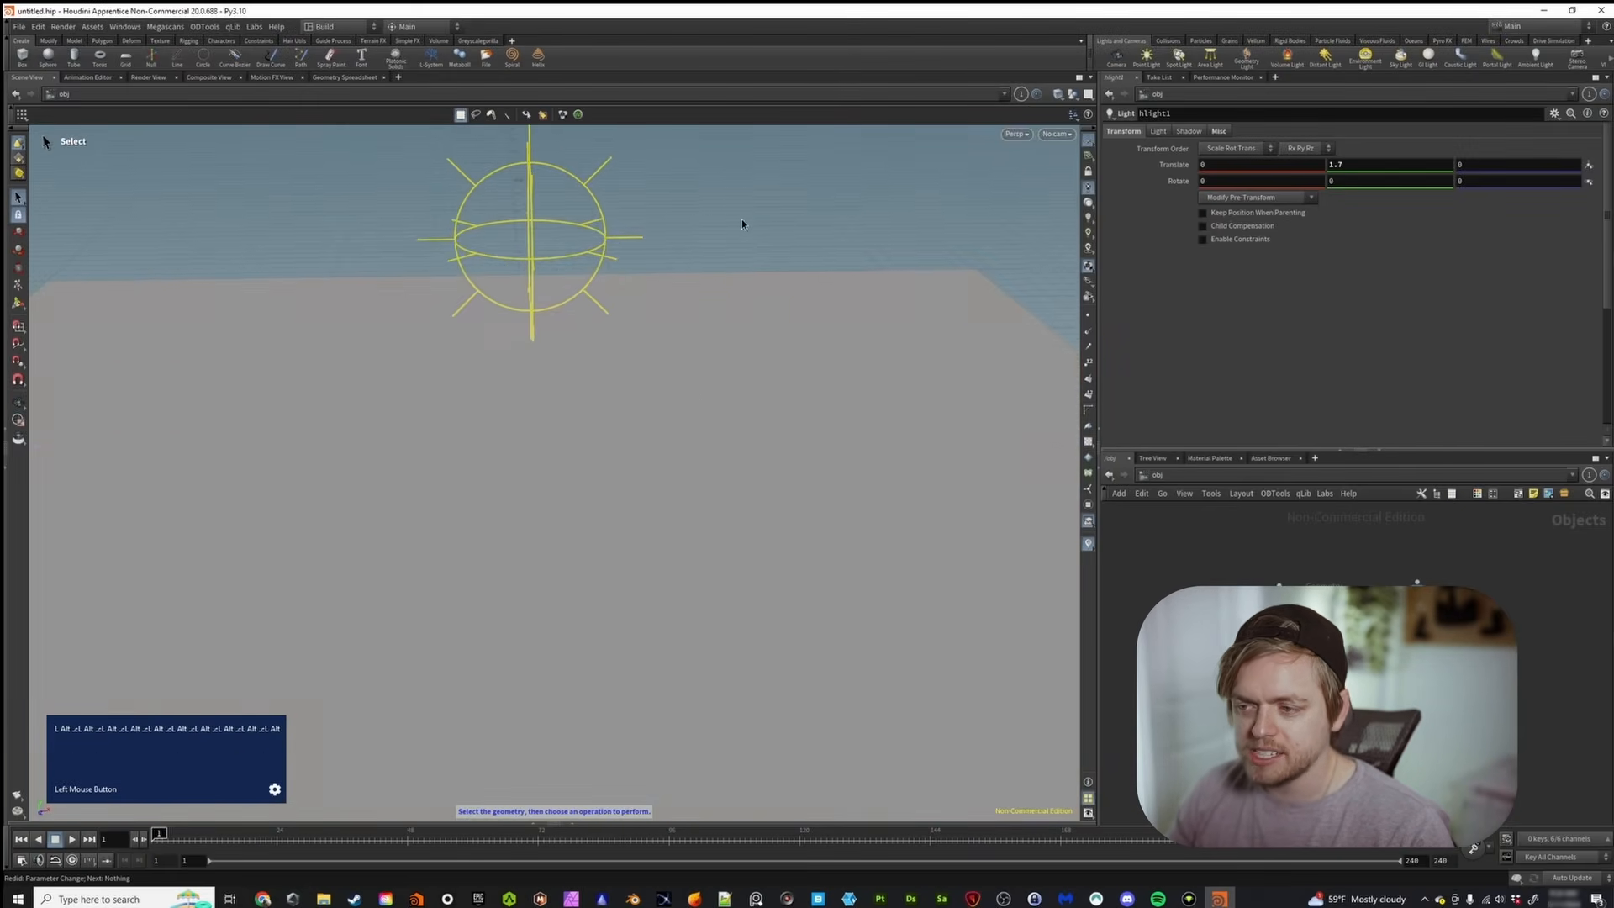
Switch the viewport to headlight-only lighting and examine from several angles how the sphere is lit
click(1088, 204)
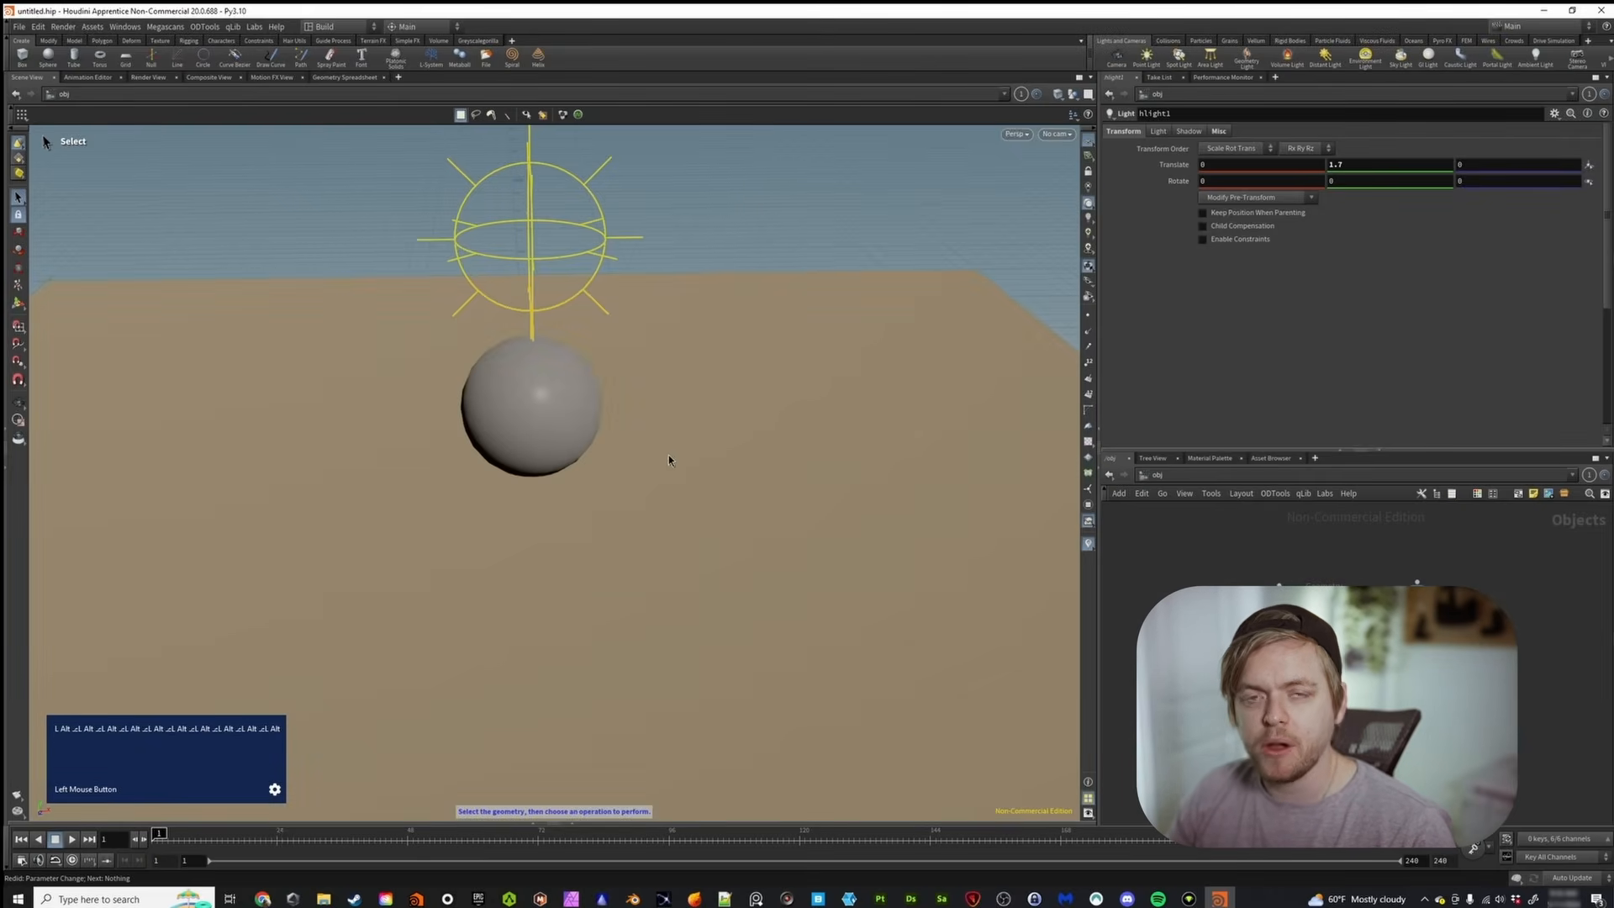
alt+drag(662, 498, 556, 432)
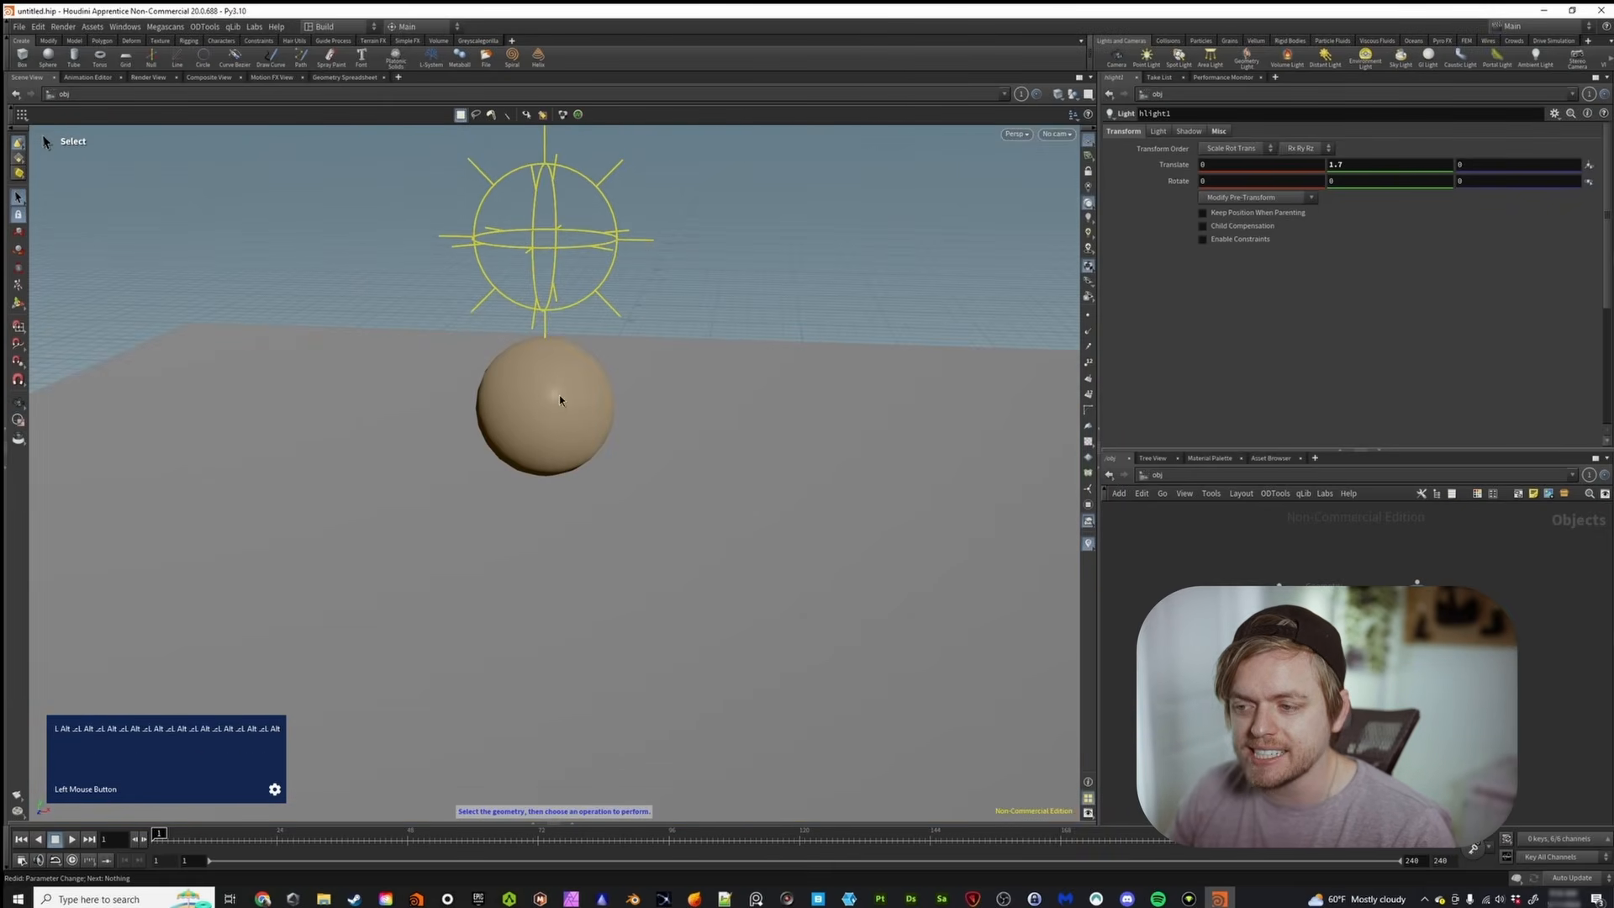
alt+drag(738, 439, 328, 420)
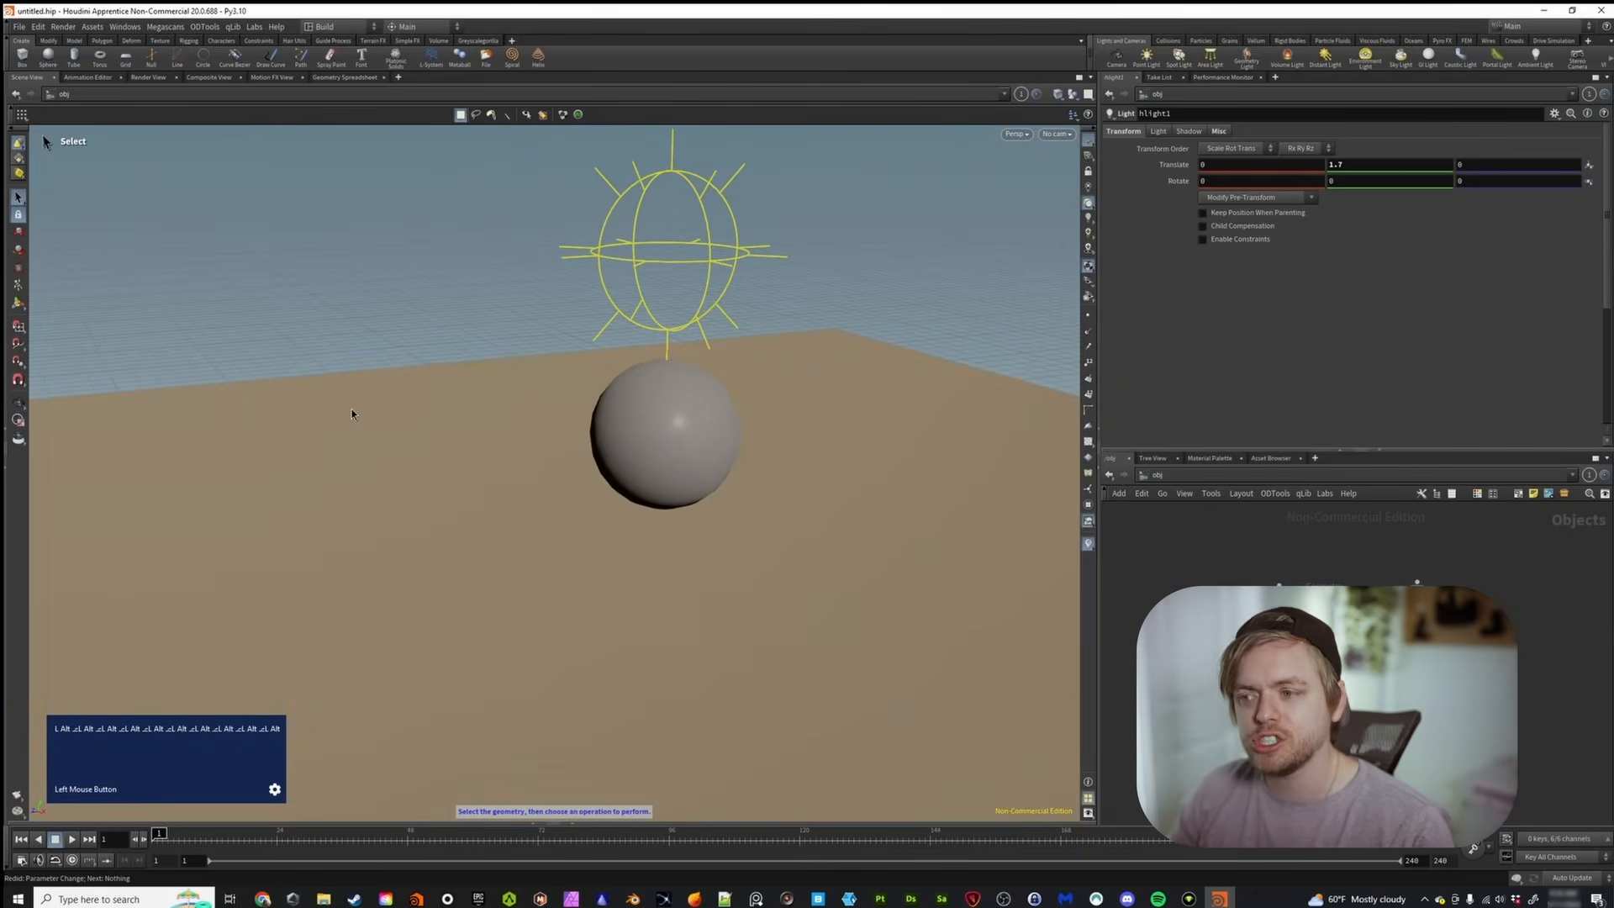
alt+drag(642, 462, 496, 425)
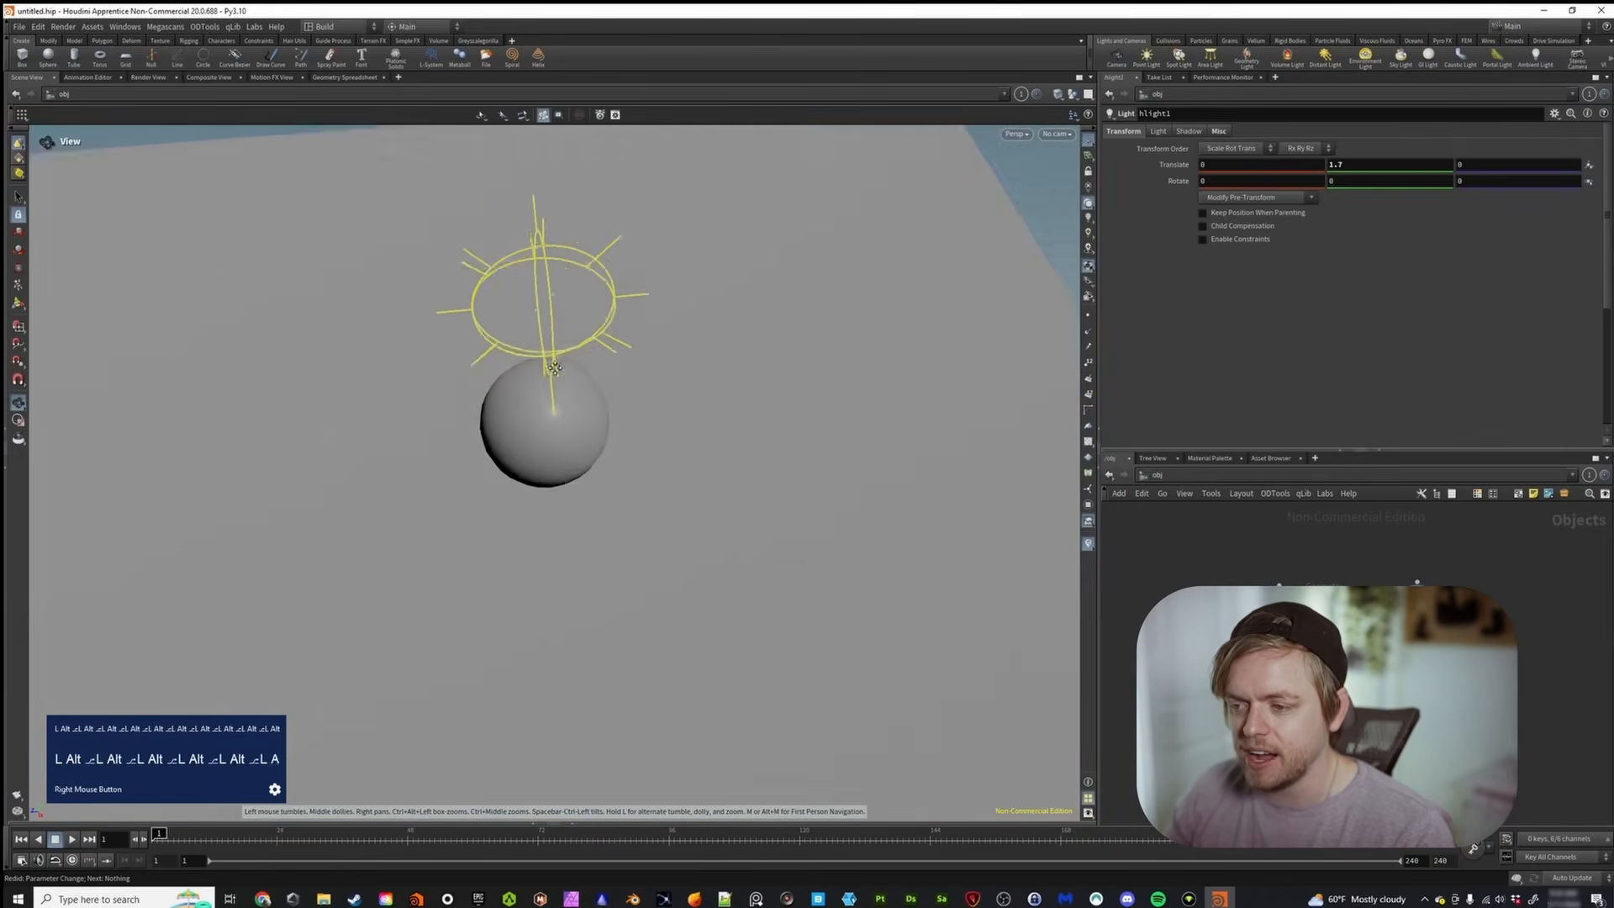
alt+middle_drag(497, 425, 500, 331)
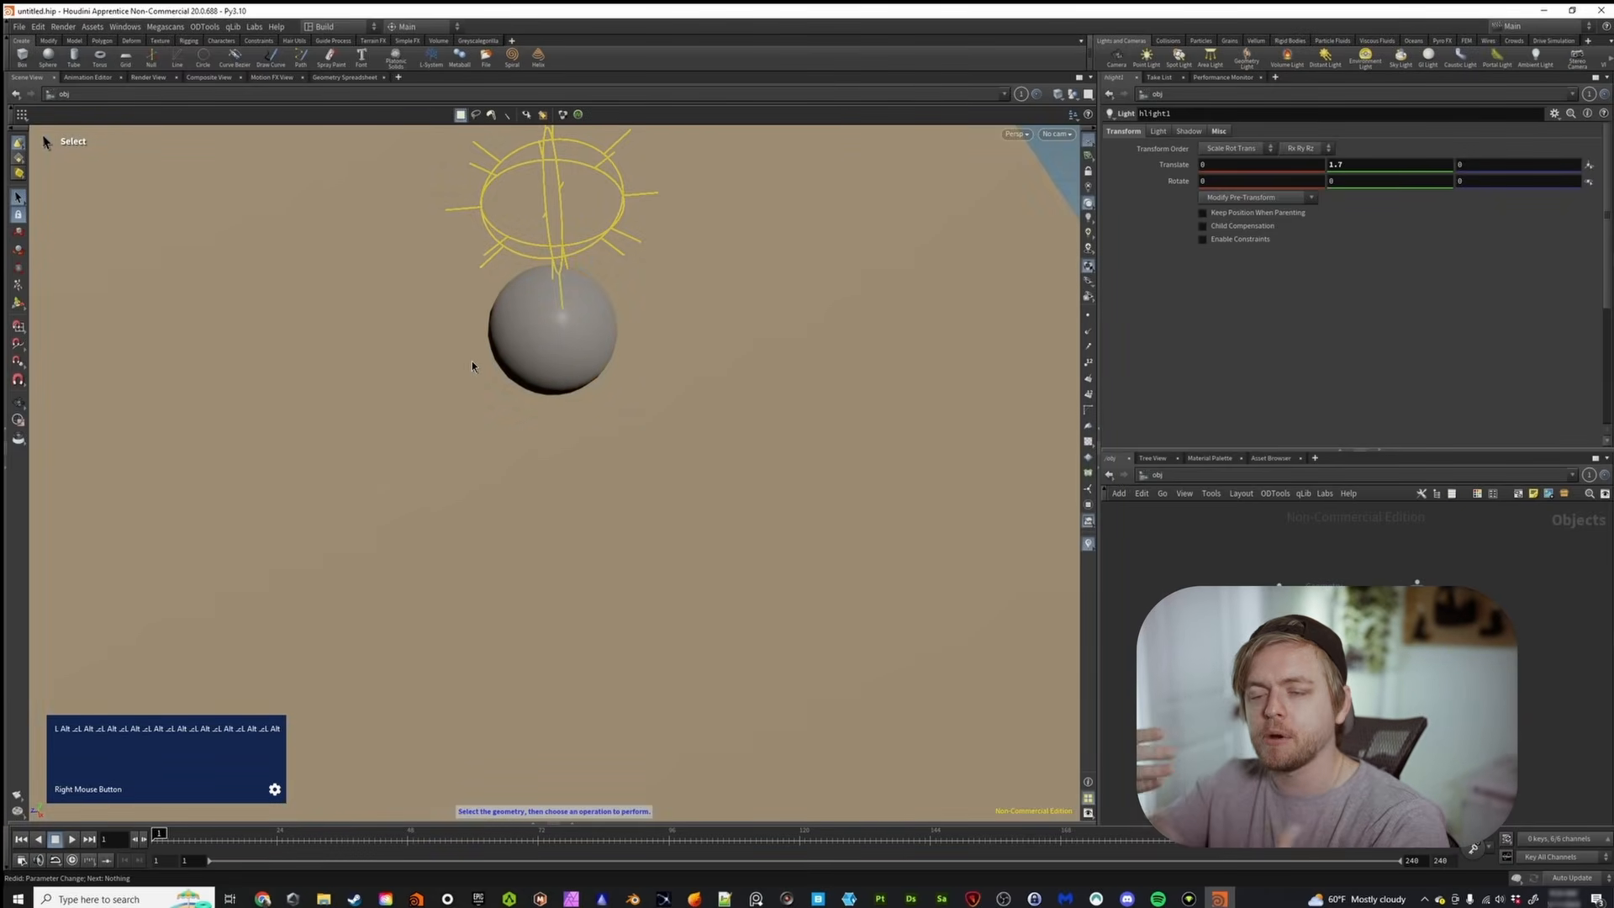
mouse_move(577, 364)
alt+mouse_down()
mouse_move(541, 281)
mouse_move(559, 370)
mouse_move(583, 380)
alt+mouse_up()
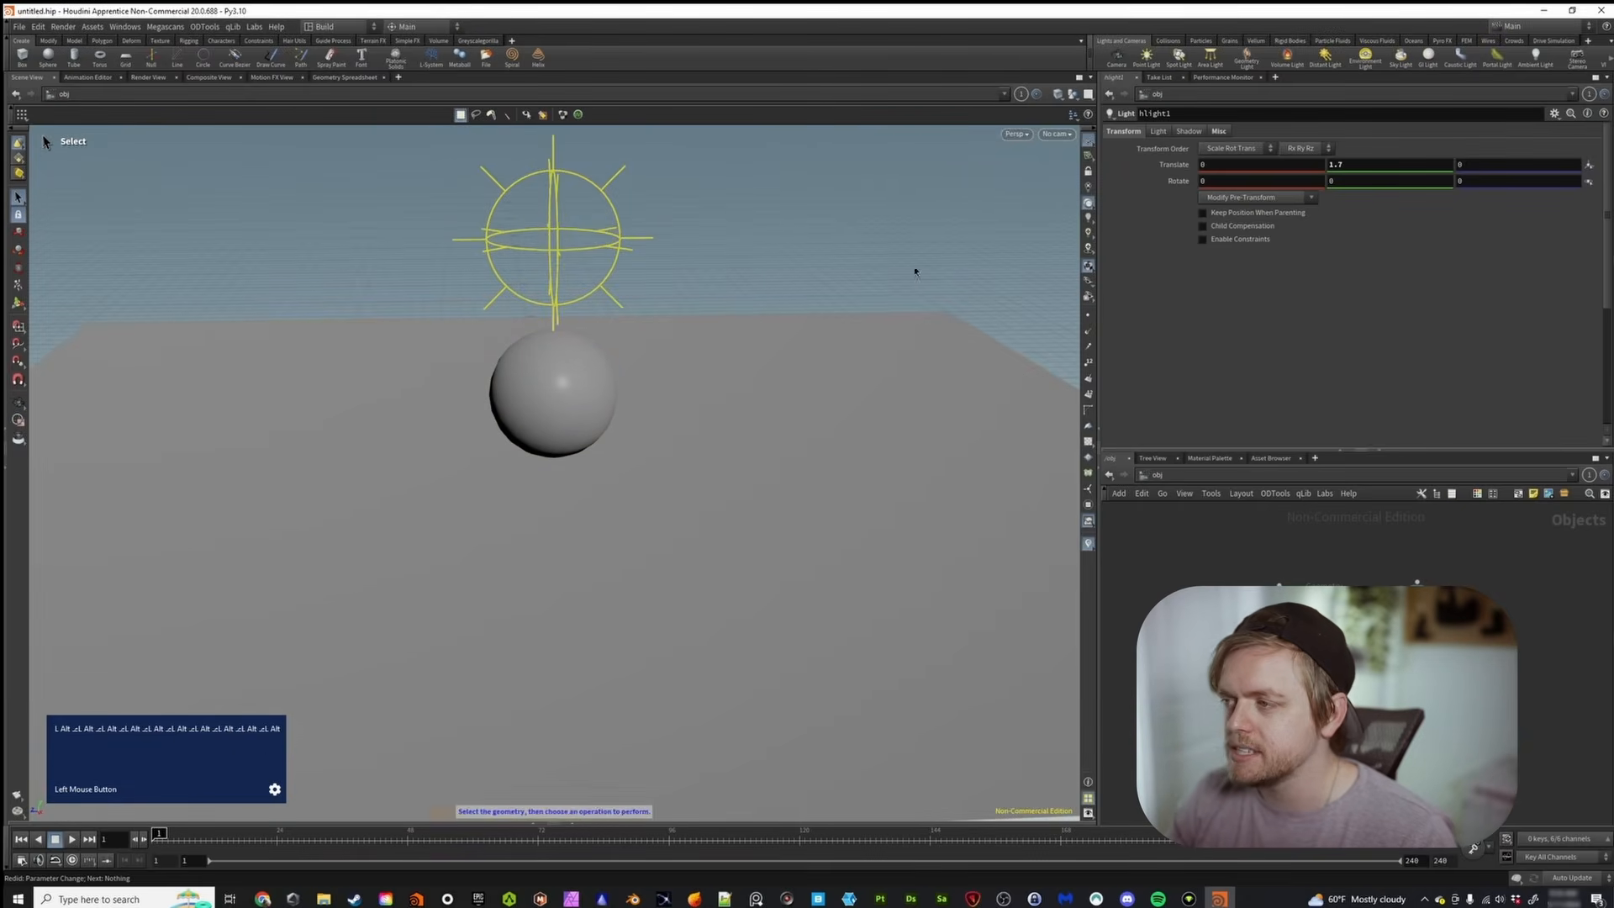
Switch the viewport to normal lighting and turn off its Specular and Diffuse lighting components
click(1089, 217)
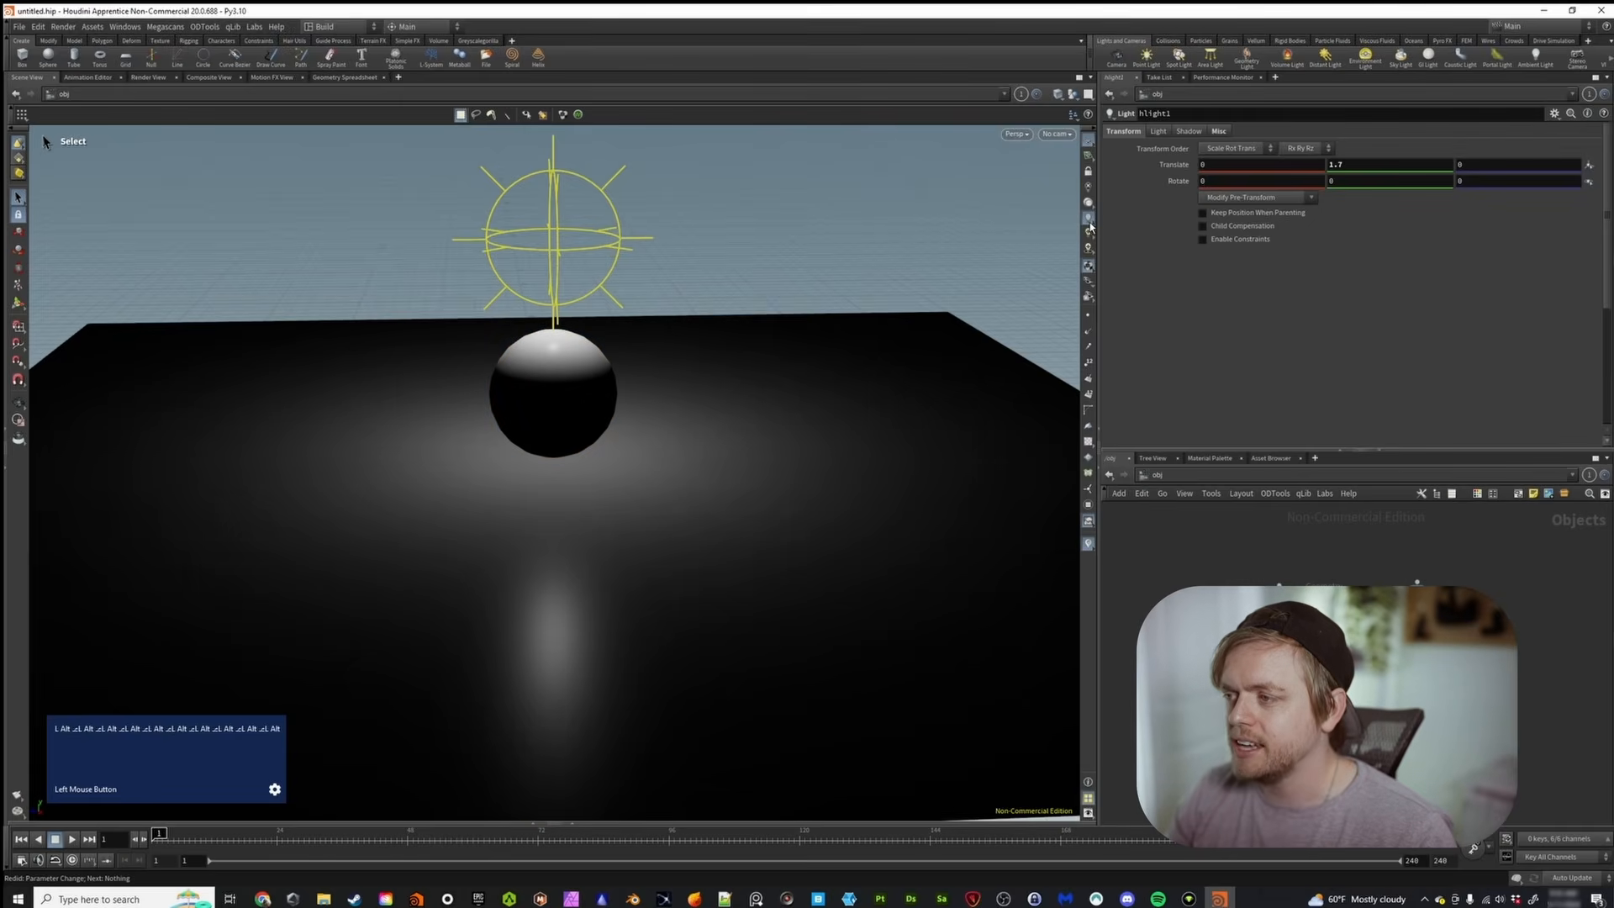
click(1089, 222)
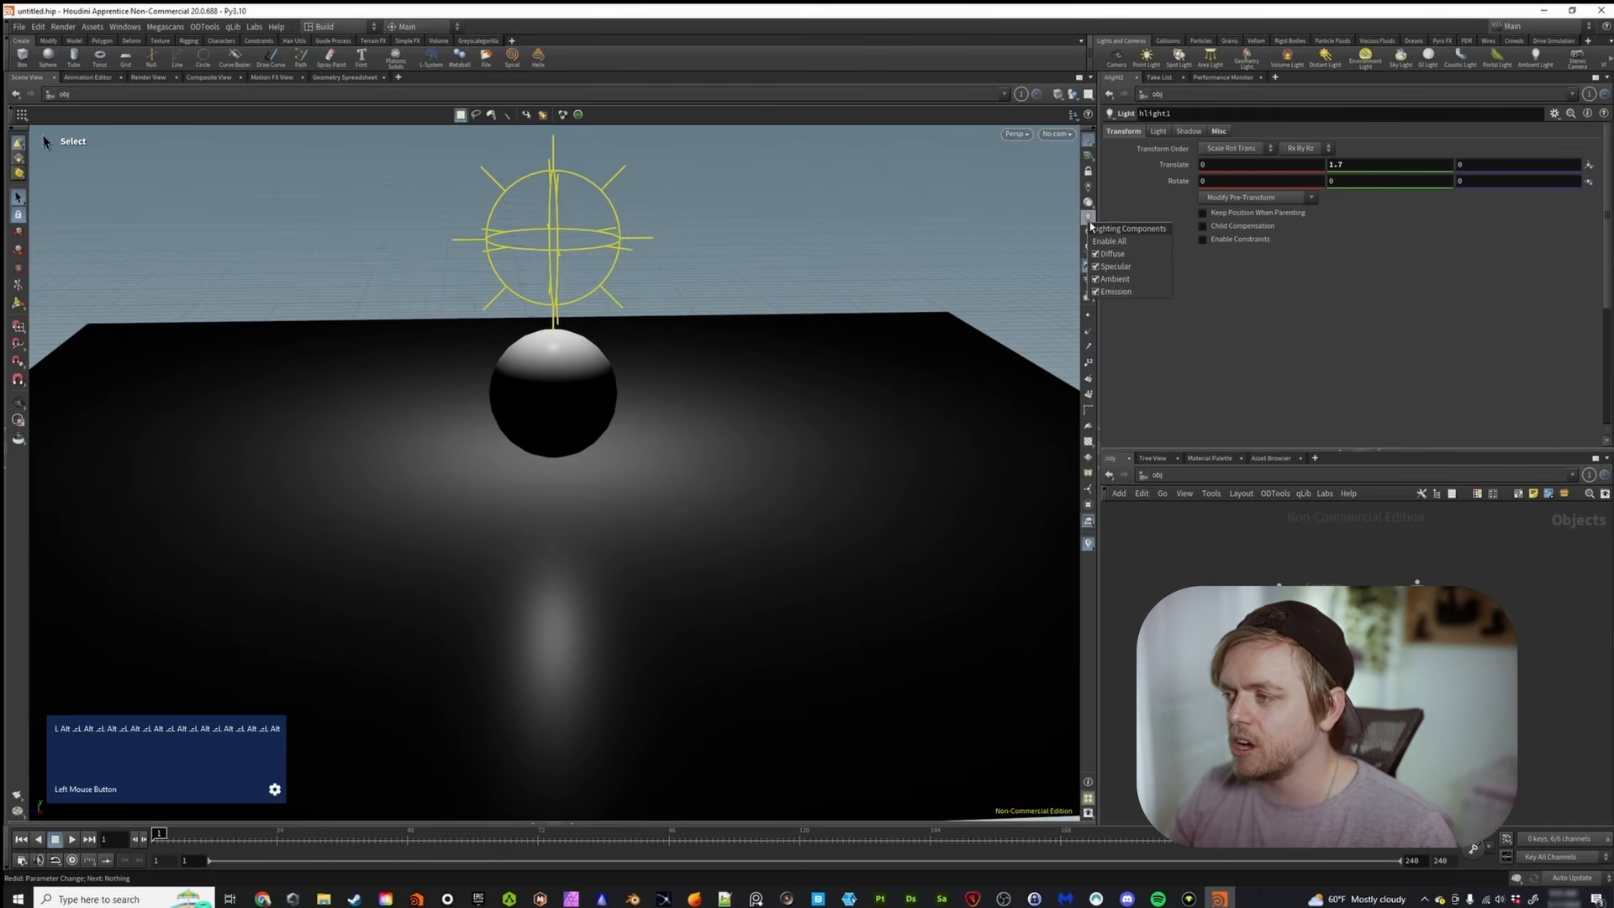
click(1116, 267)
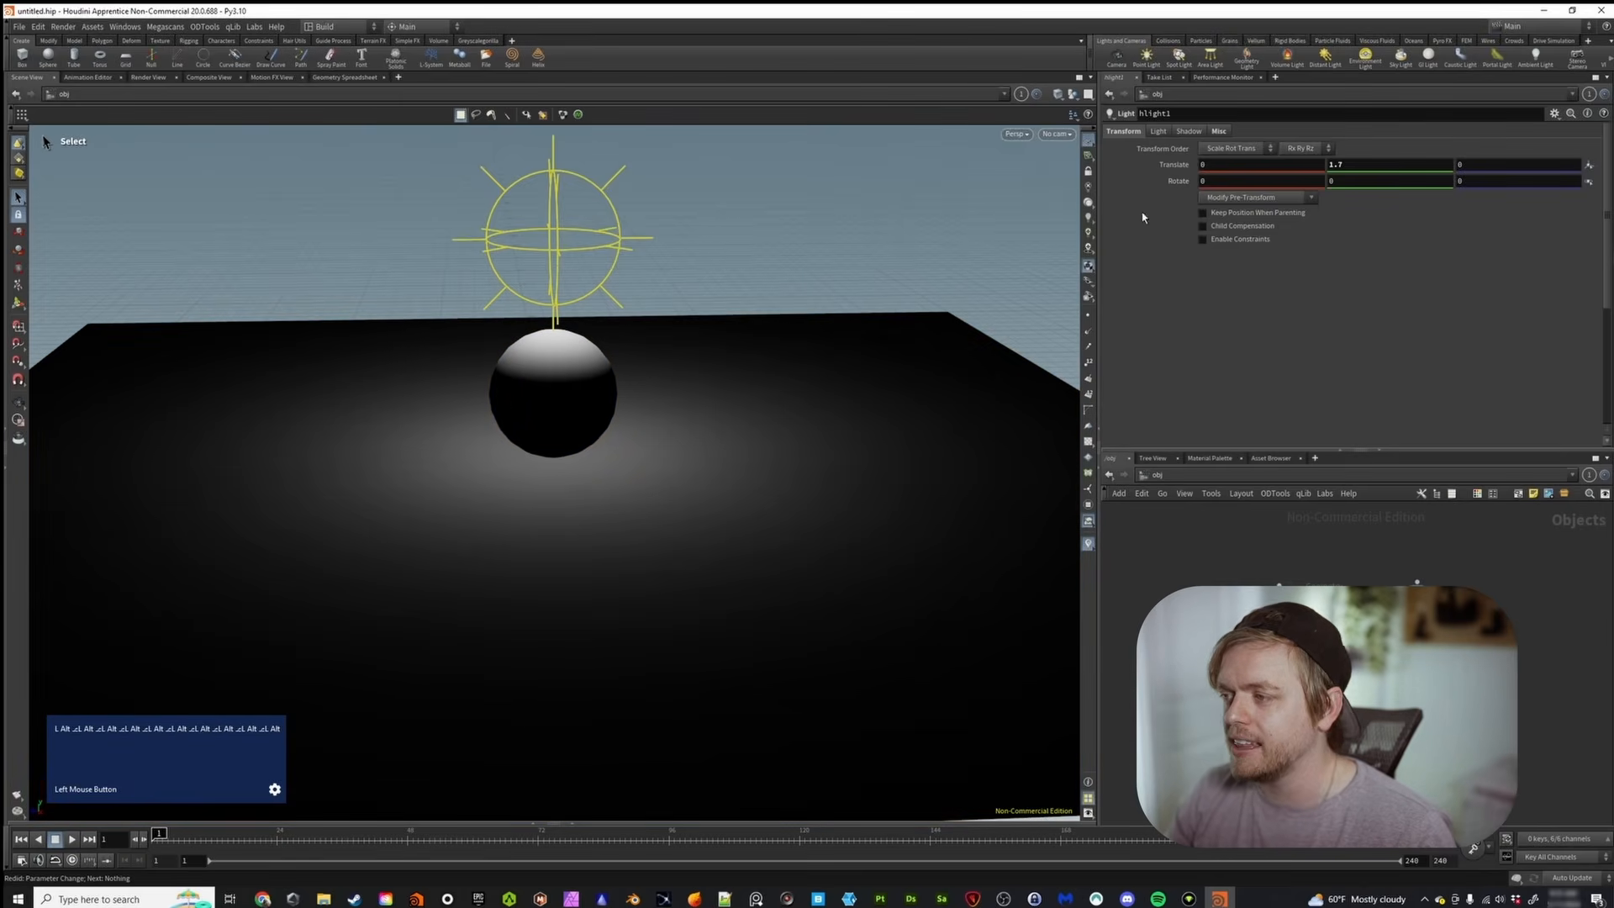
click(1088, 205)
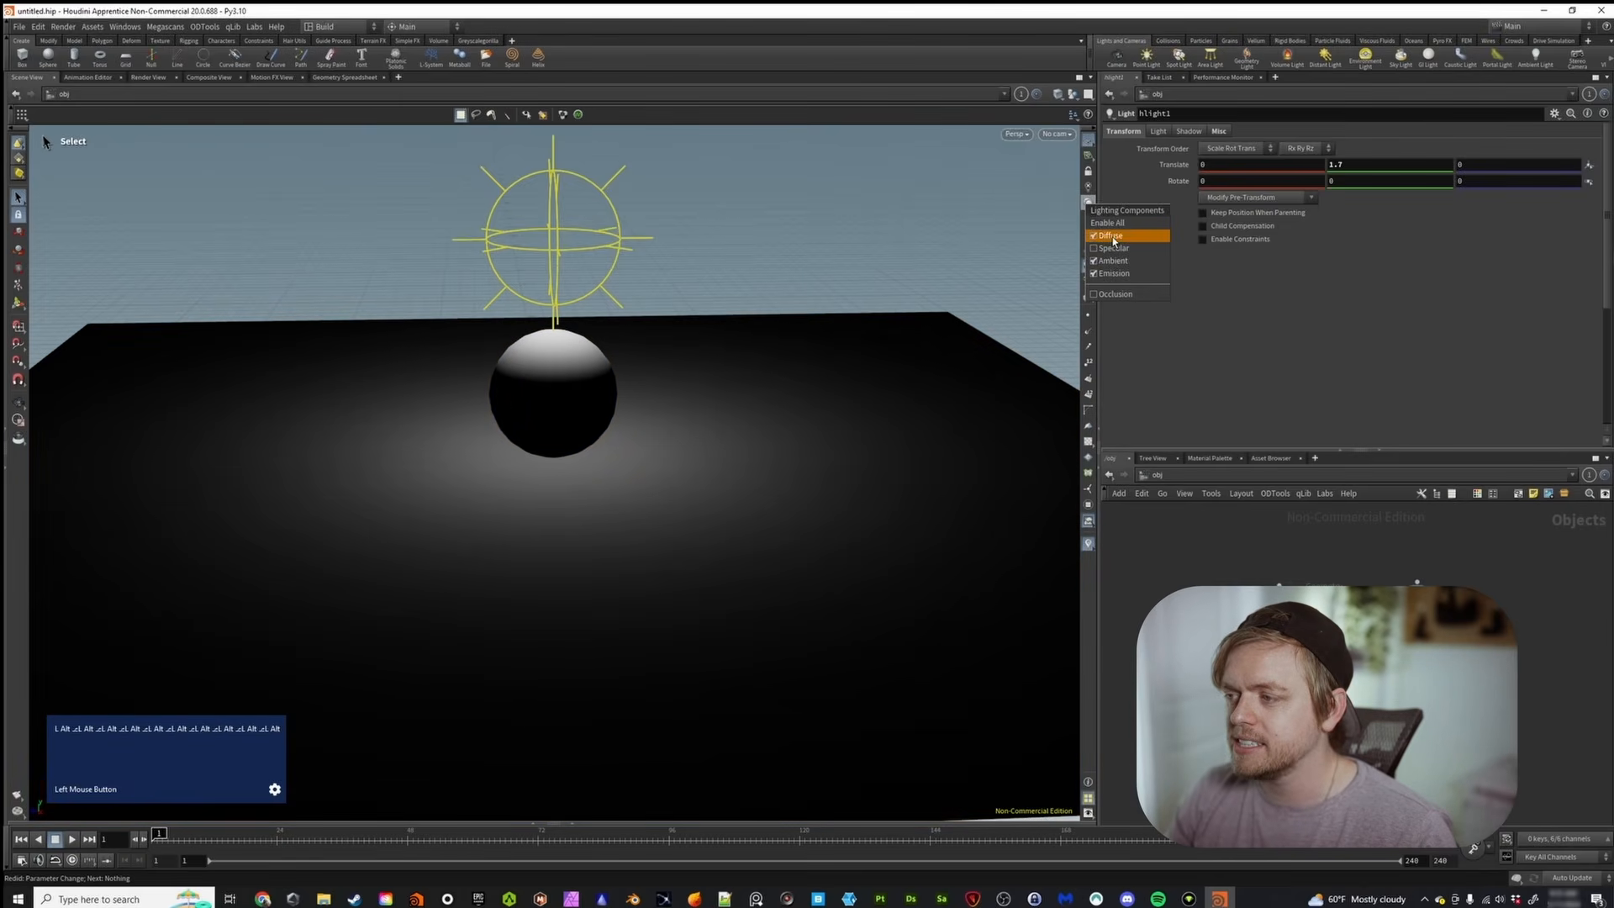
click(1111, 236)
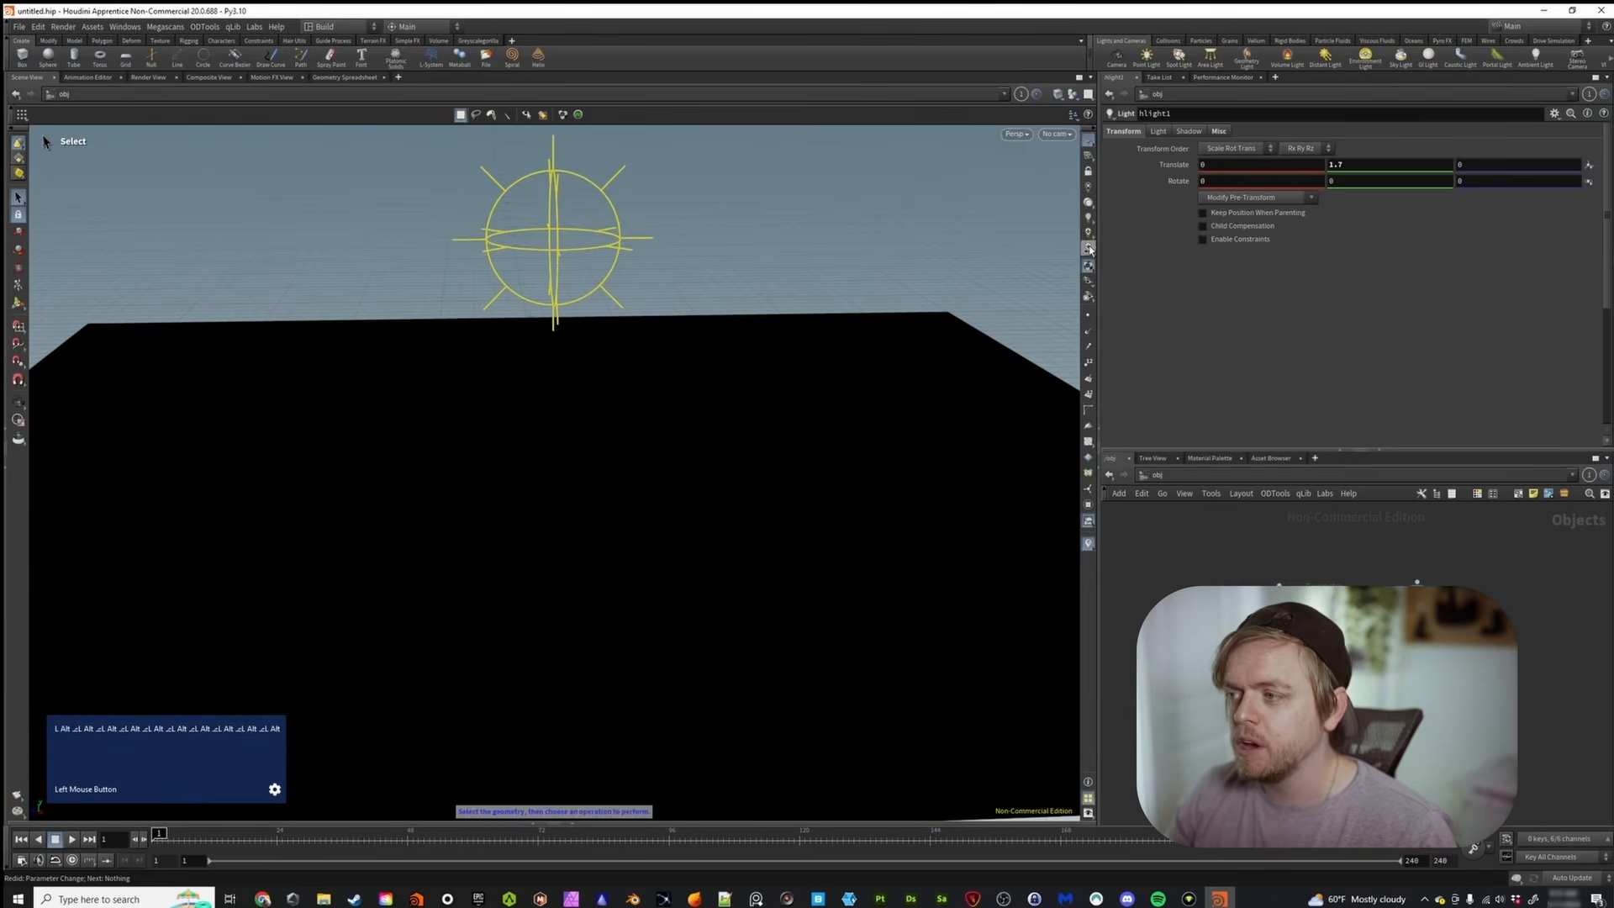
Turn the Diffuse and Specular lighting components back on for normal lighting
click(1114, 253)
click(1088, 219)
click(1128, 267)
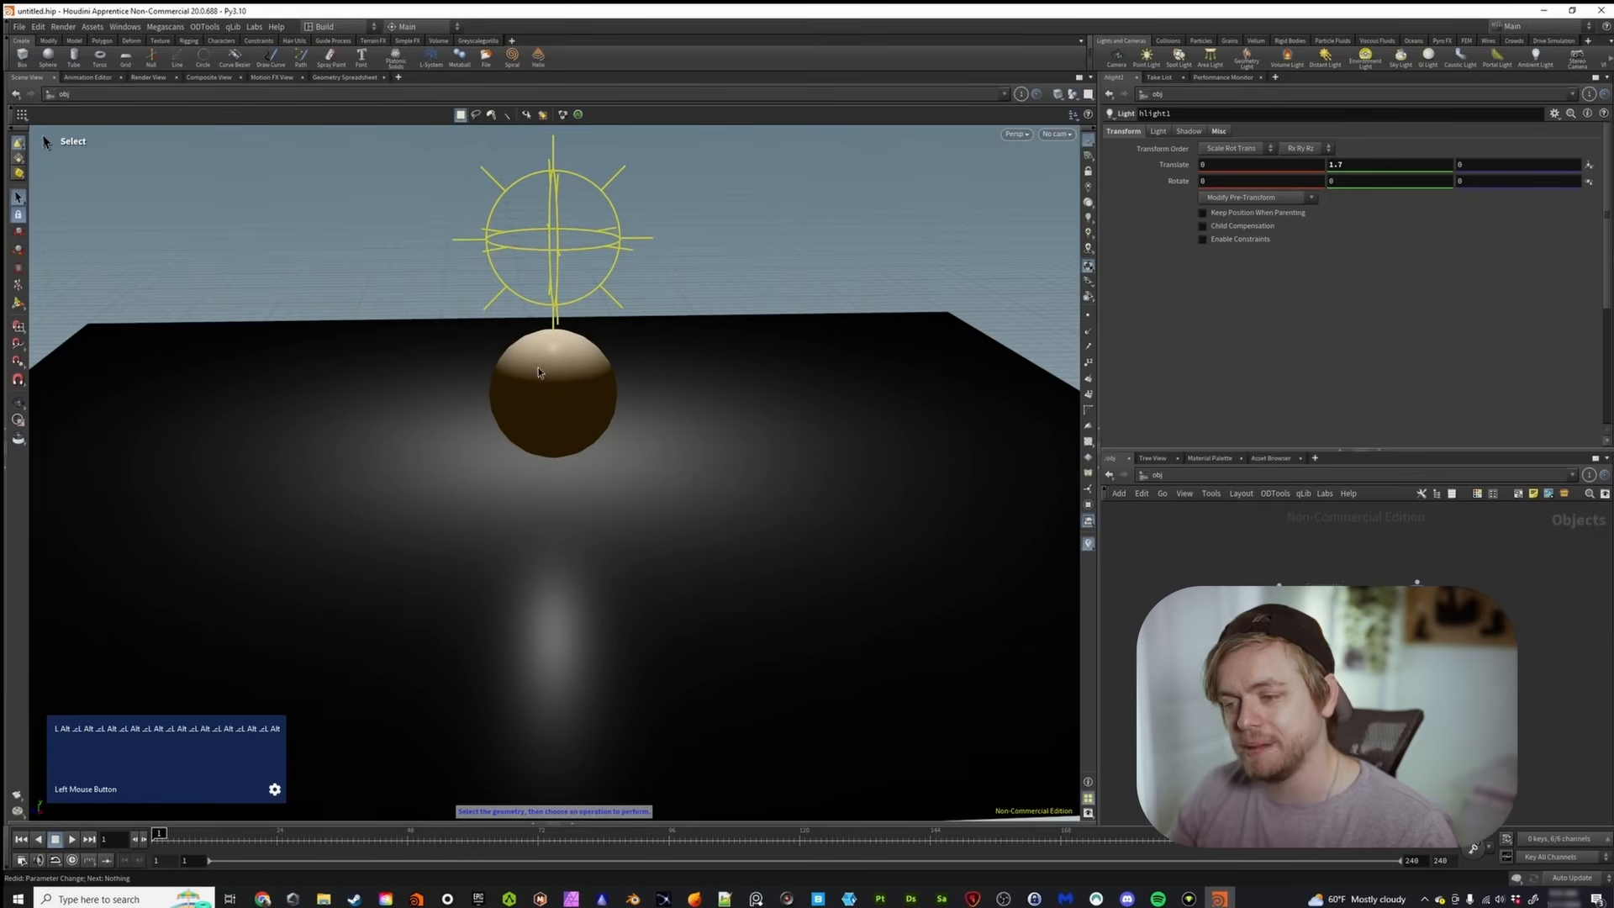
Switch the viewport to High Quality Lighting and review its available lighting components and effects
mouse_move(565, 370)
alt+mouse_down()
mouse_move(547, 403)
mouse_move(565, 350)
alt+mouse_up()
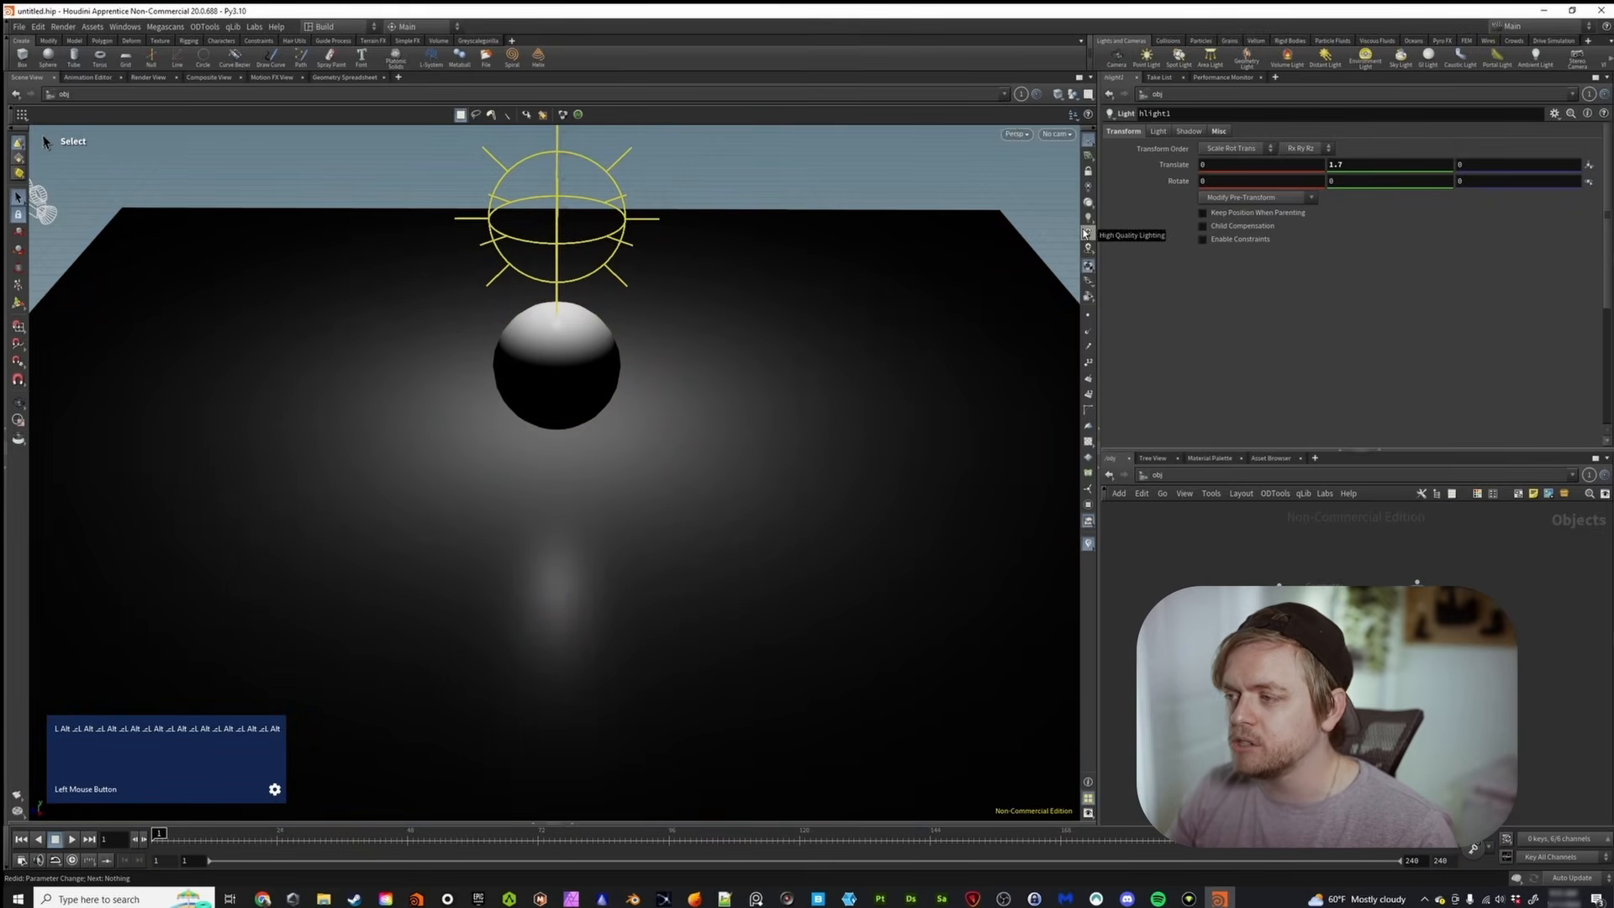
click(1088, 209)
click(1087, 234)
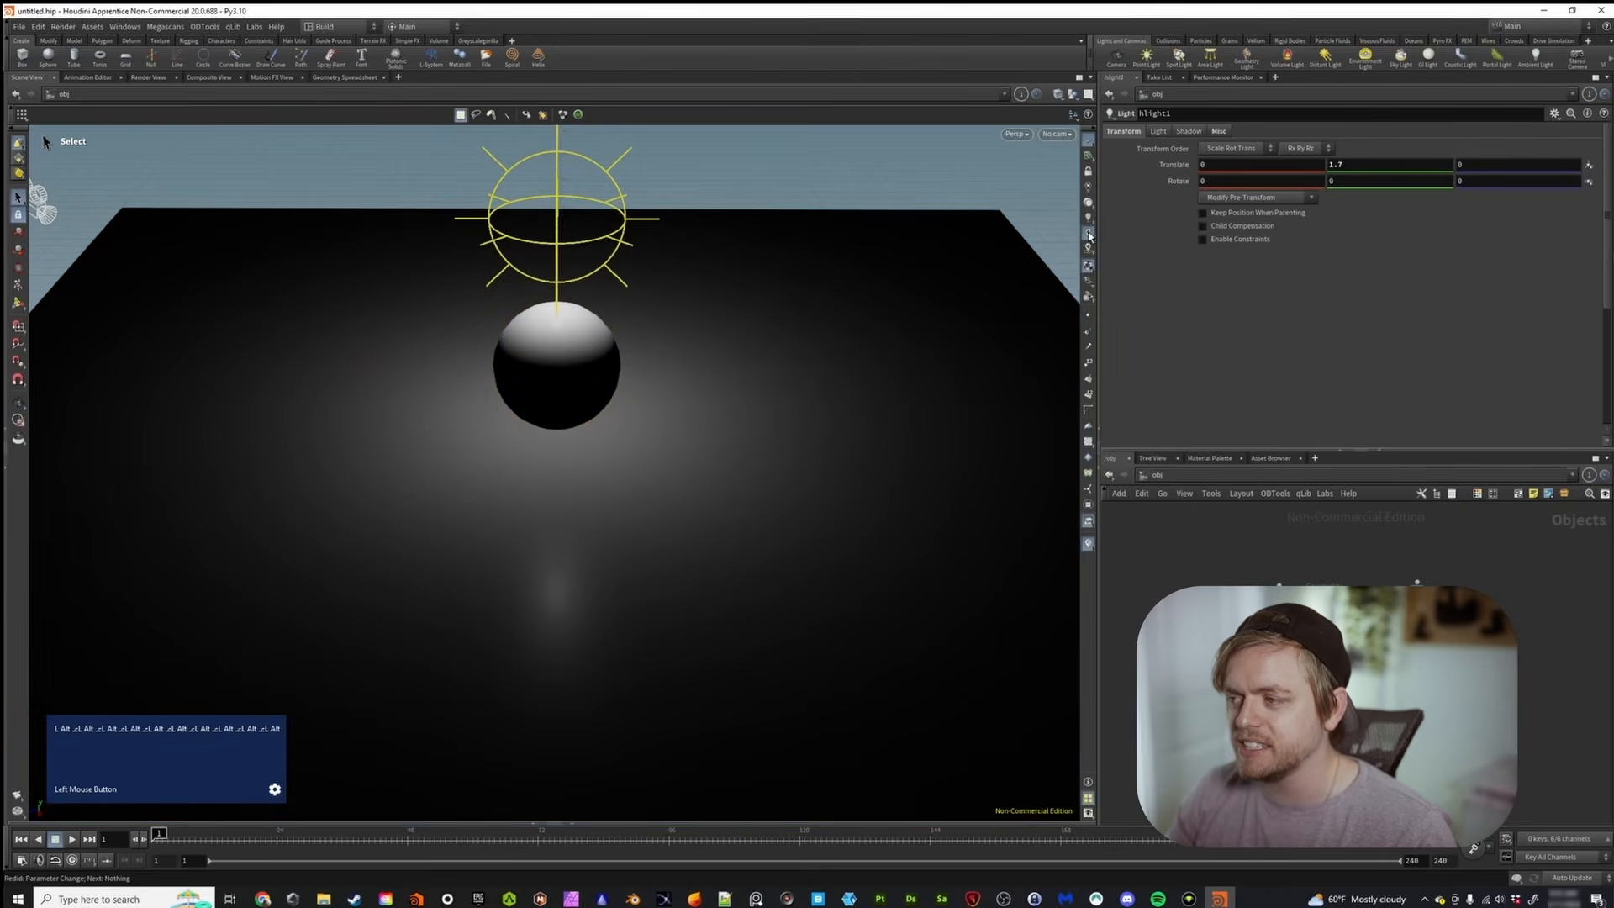
click(1089, 234)
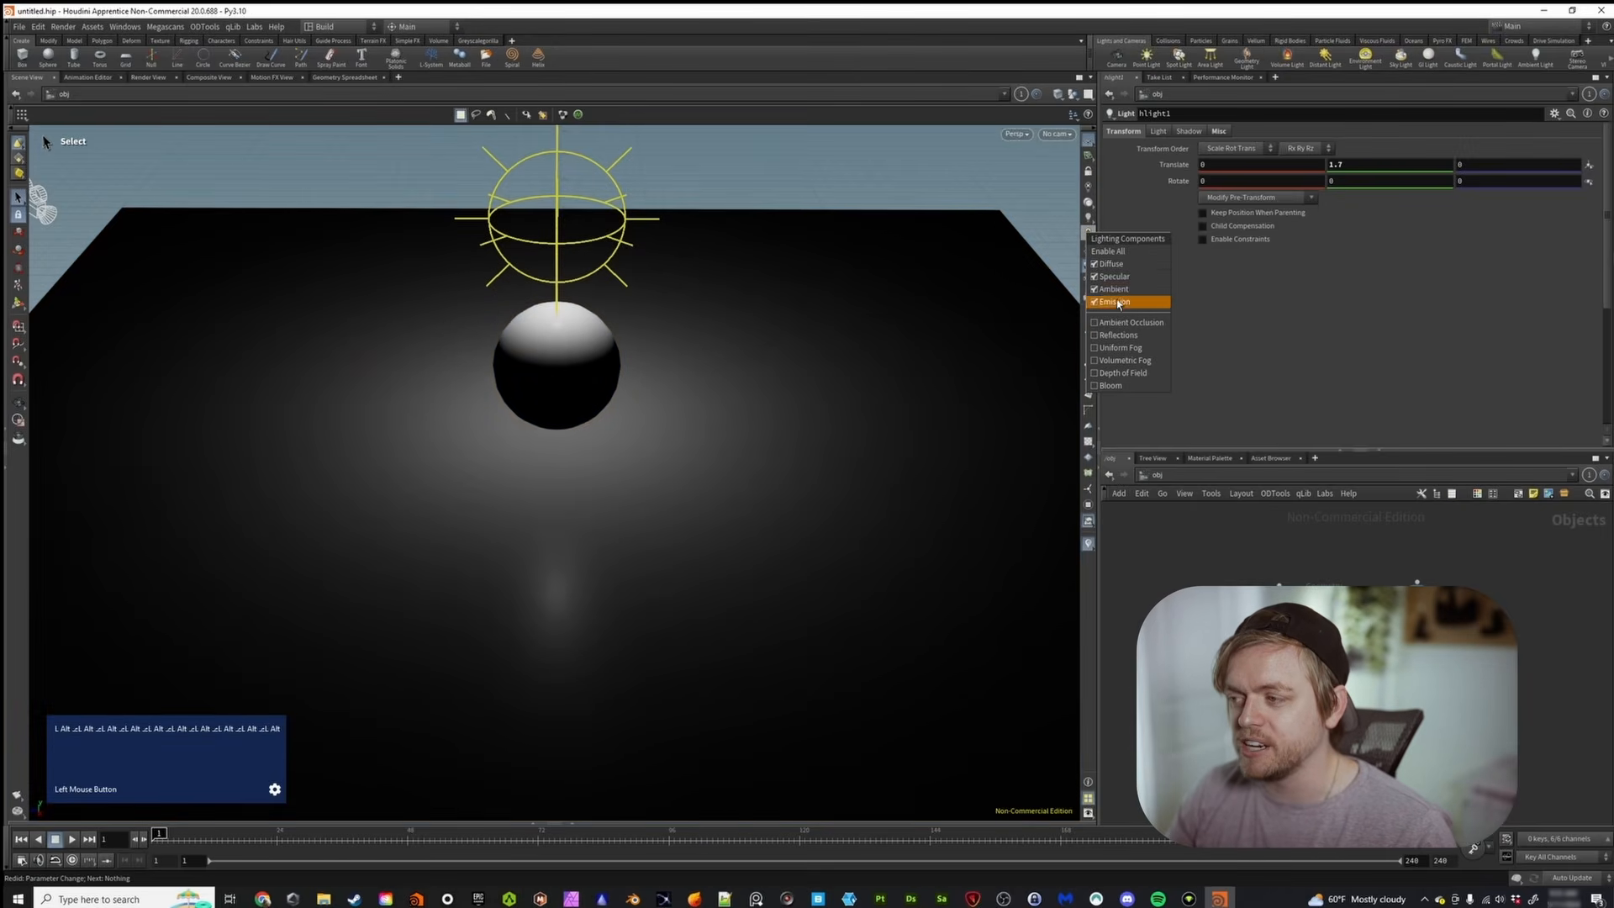
click(1134, 337)
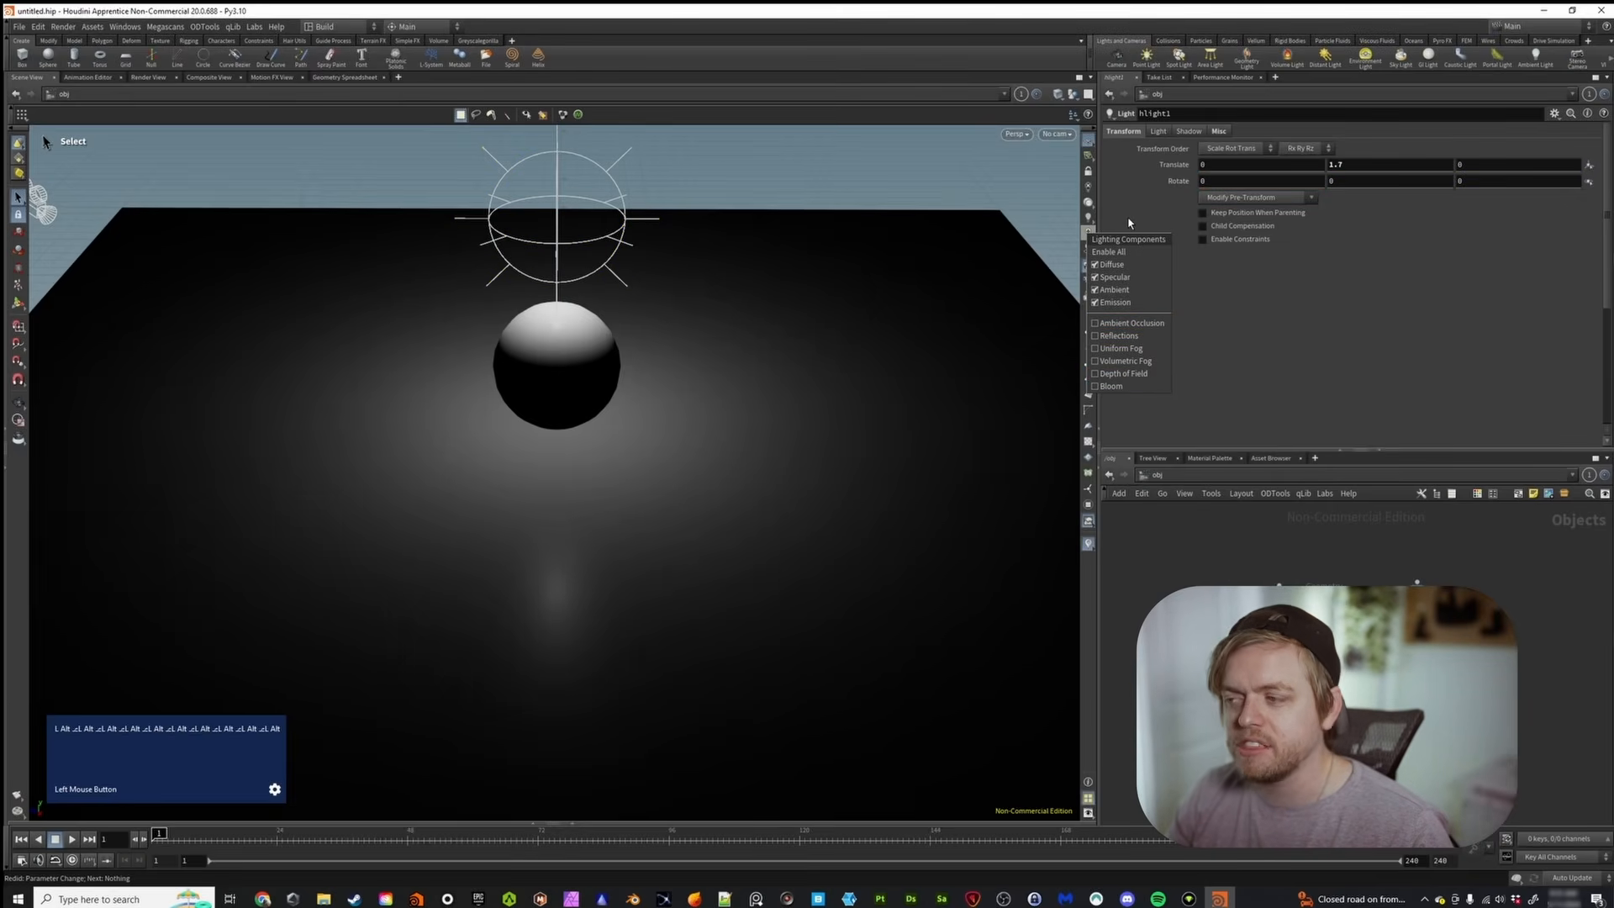
click(583, 275)
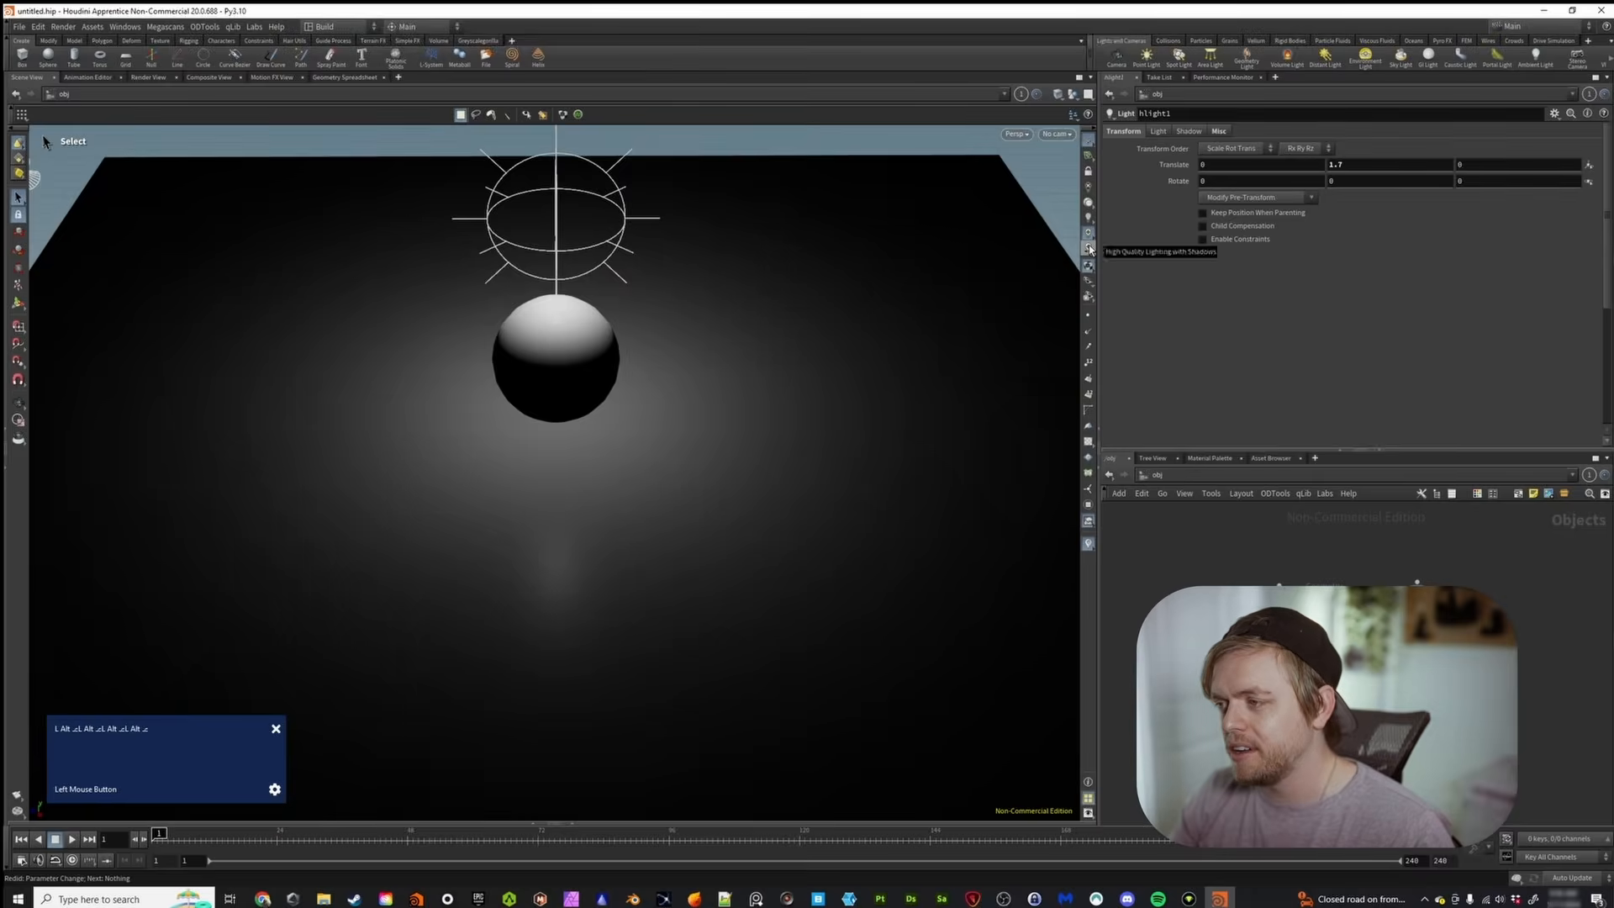
Switch the viewport to High Quality Lighting with Shadows and examine the sphere's shadow on the ground from different angles
click(1090, 249)
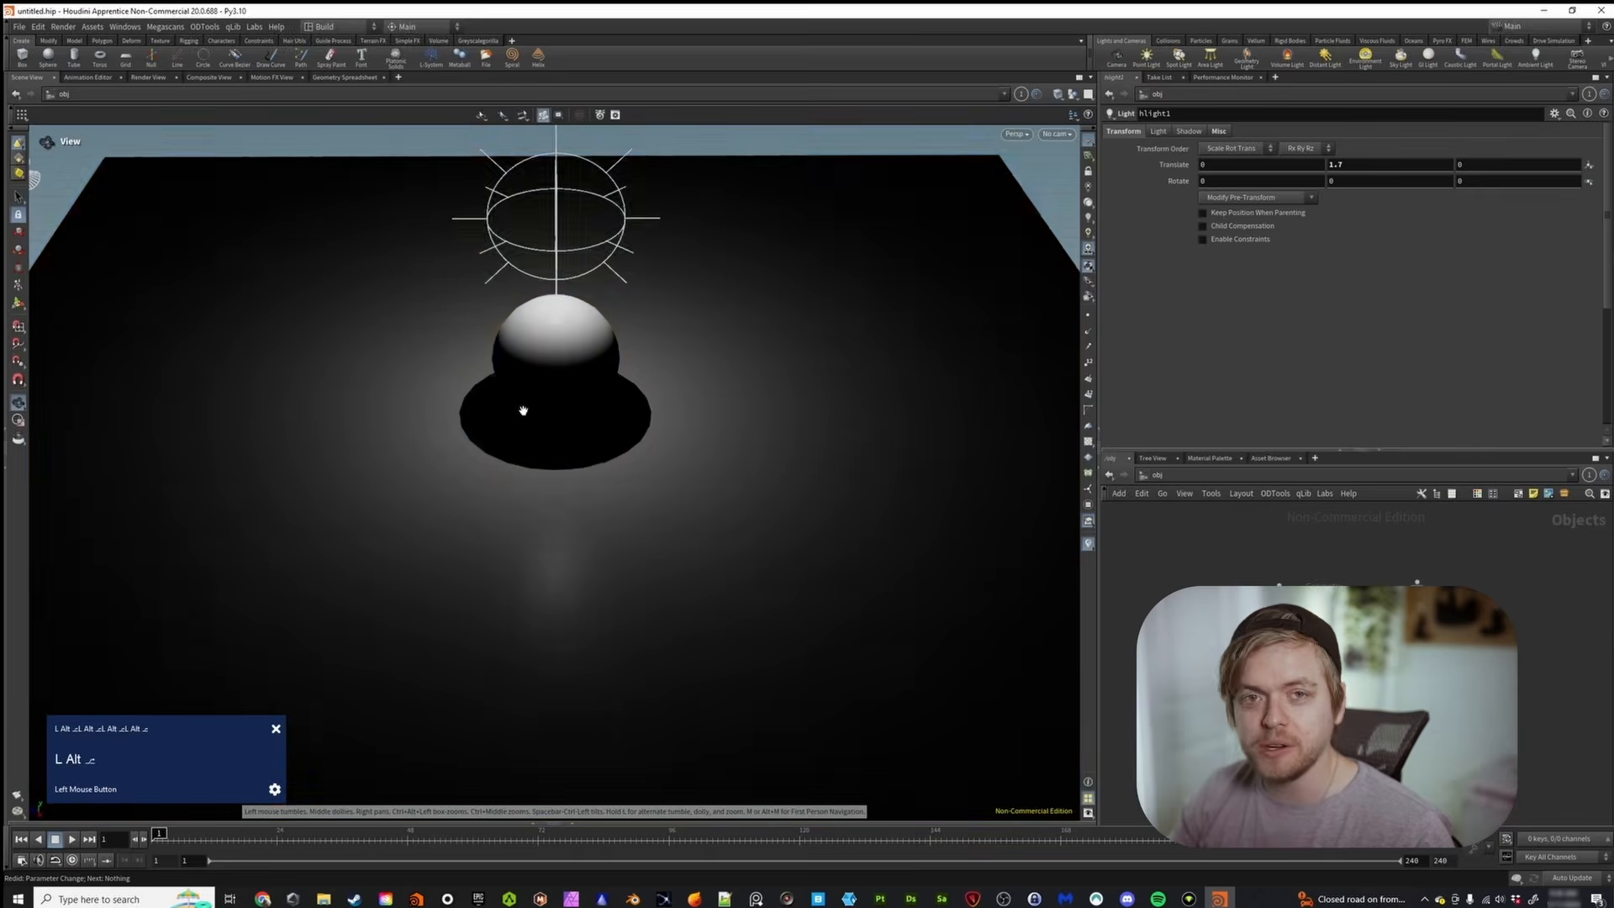
alt+drag(523, 408, 476, 339)
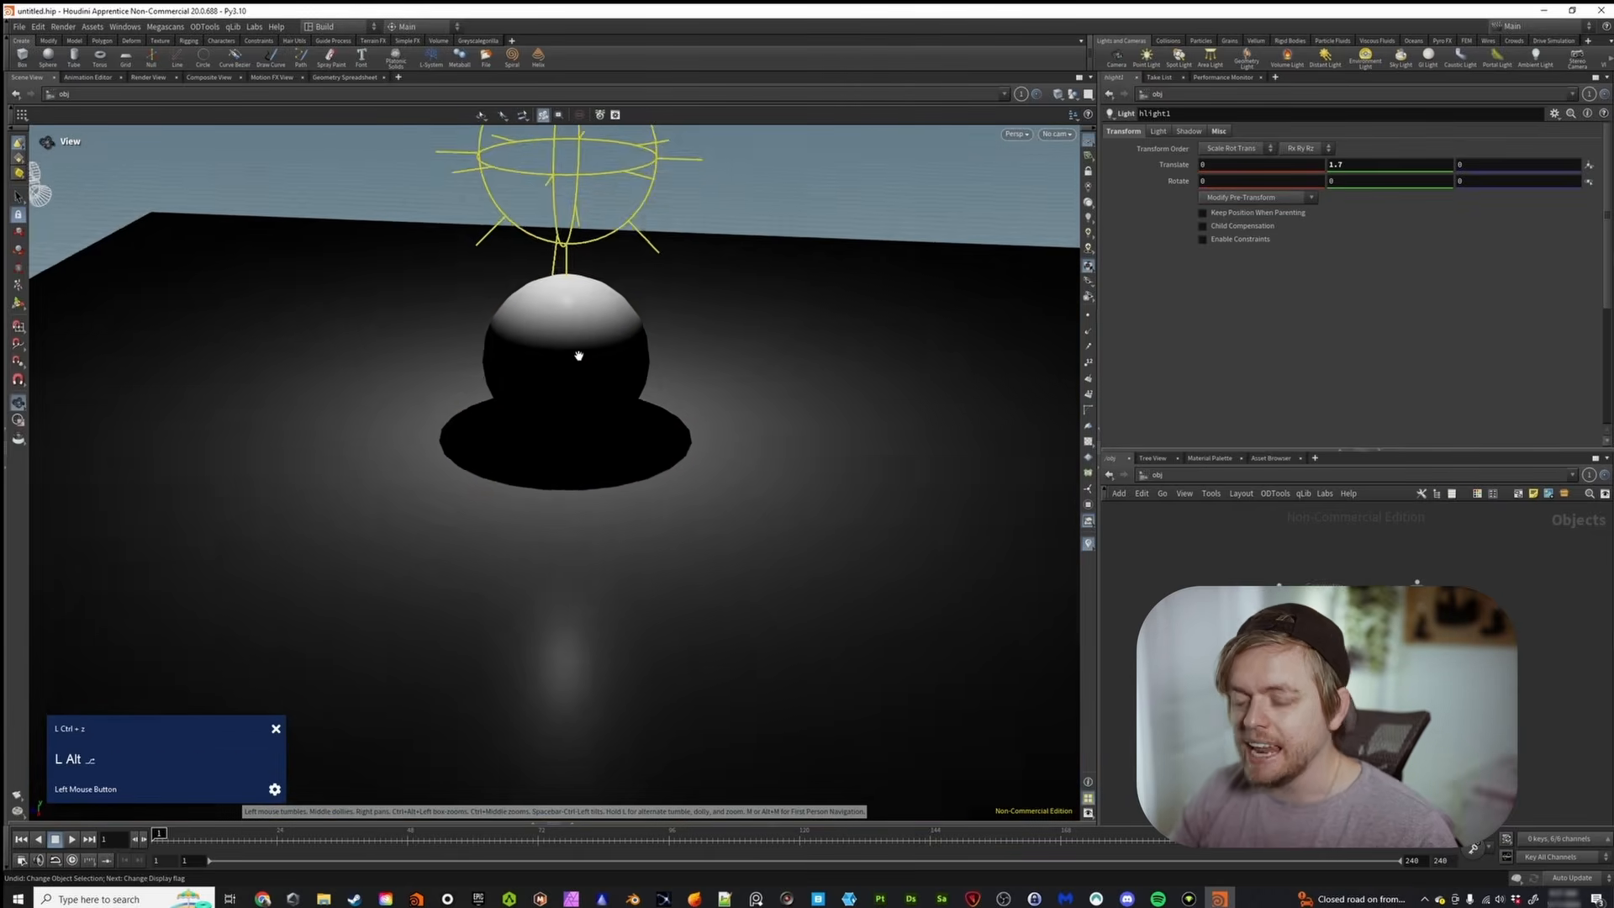
mouse_move(577, 353)
alt+mouse_down()
mouse_move(577, 411)
mouse_move(573, 382)
alt+mouse_up()
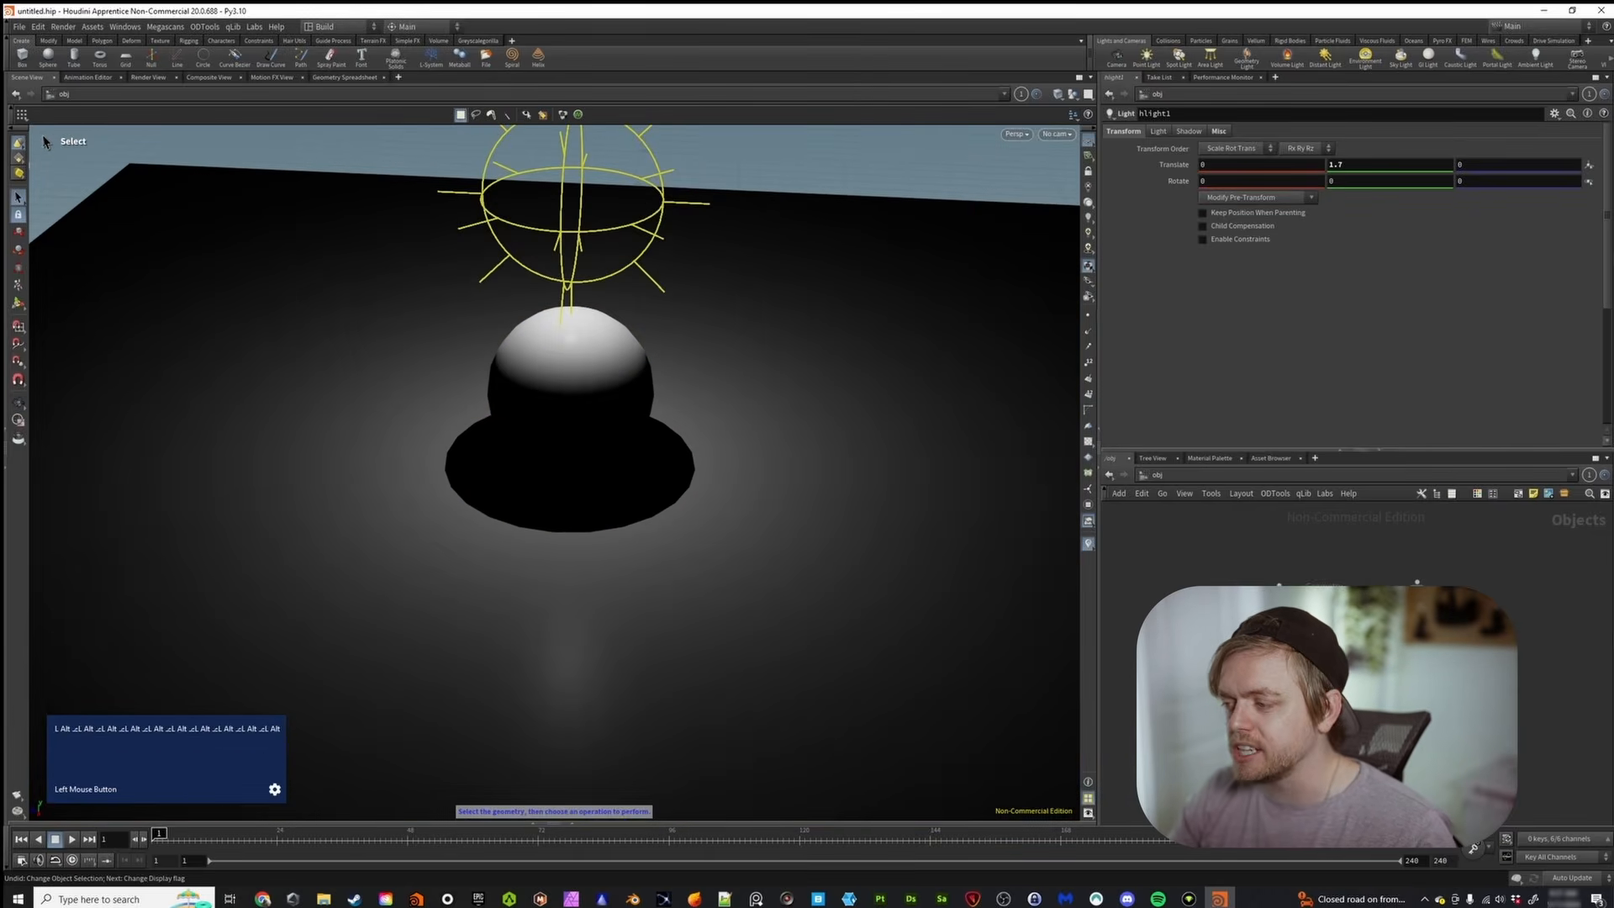
Change the type of the light above the sphere to Disk
click(1164, 133)
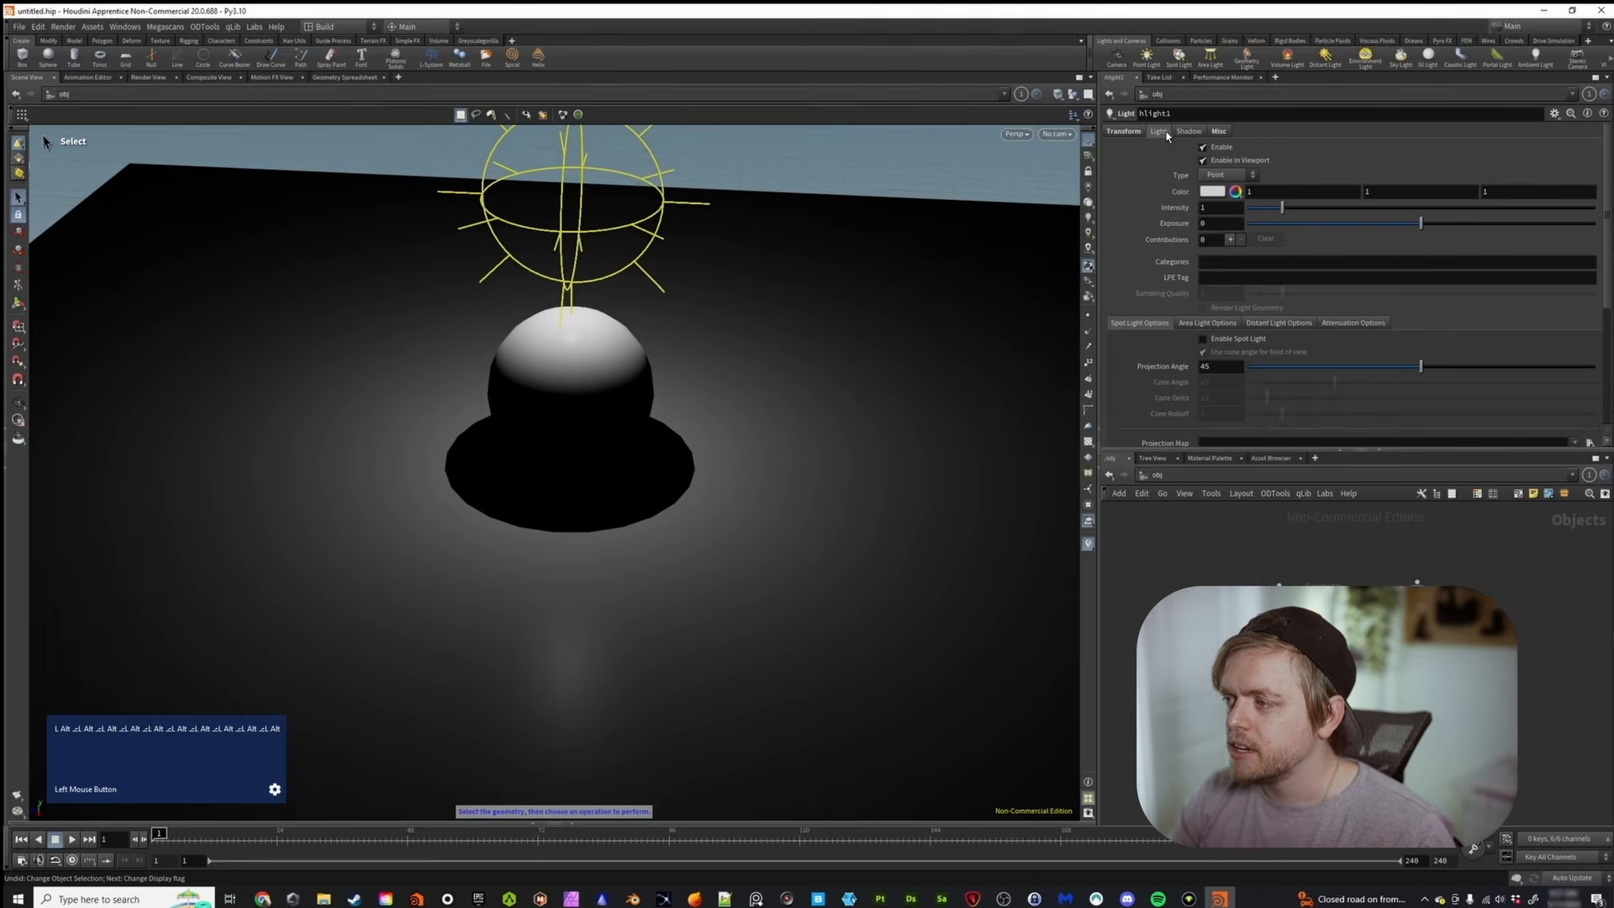
click(1227, 177)
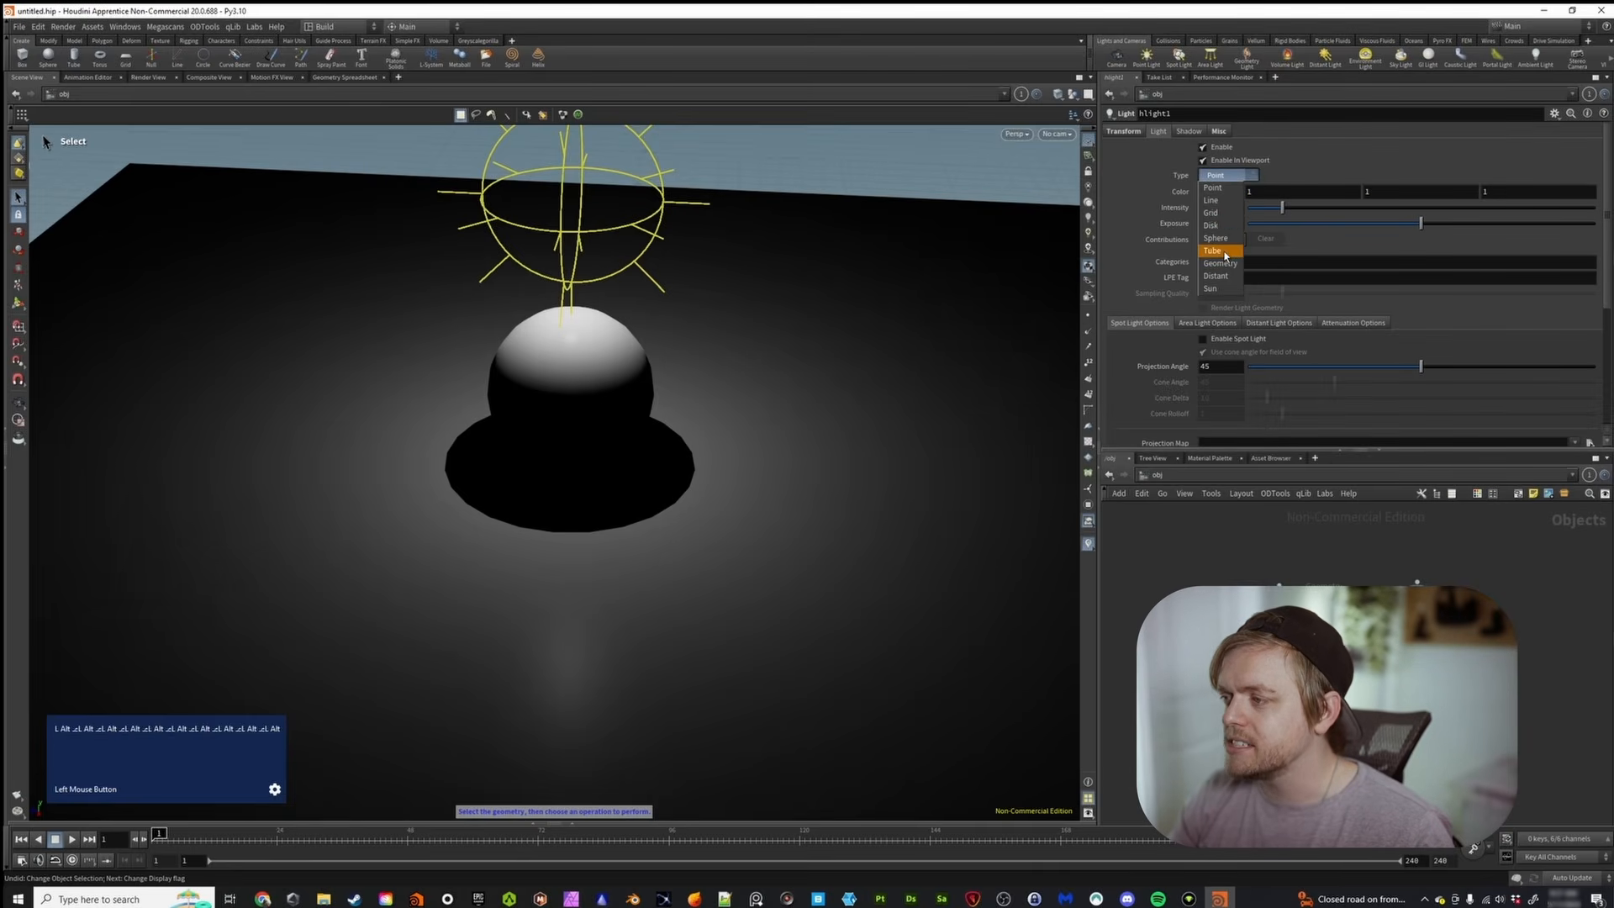
click(1227, 227)
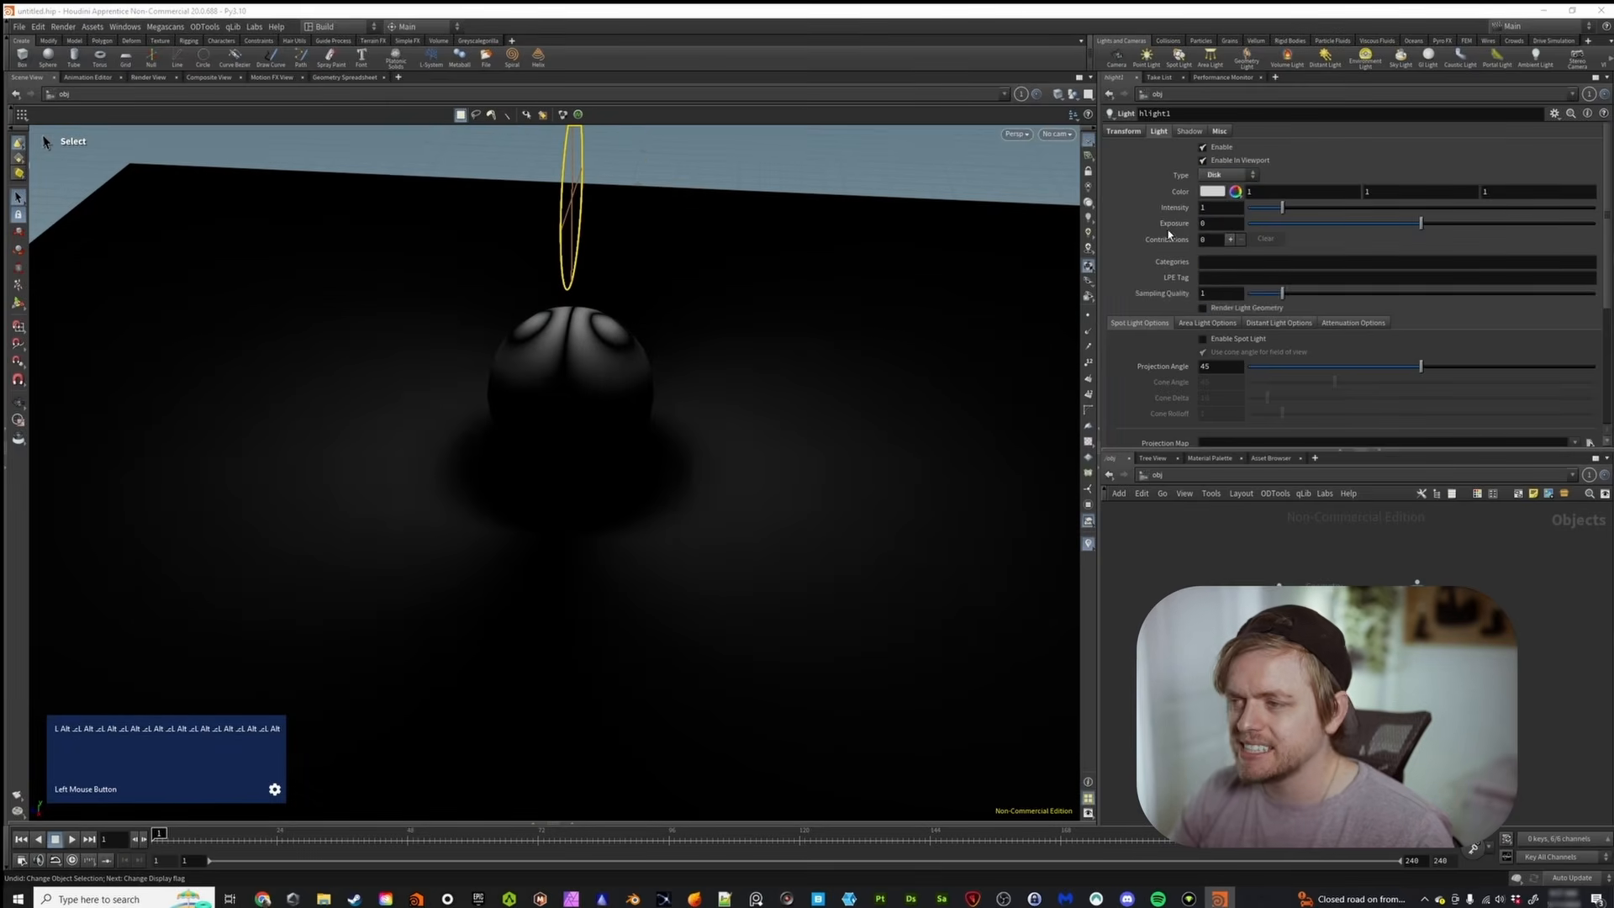
Set the disk light's X rotation to -90 so it points down at the sphere
click(1123, 131)
middle_drag(1350, 181, 883, 176)
key(ctrl+z)
middle_drag(1238, 181, 1145, 181)
text(-90)
key(Return)
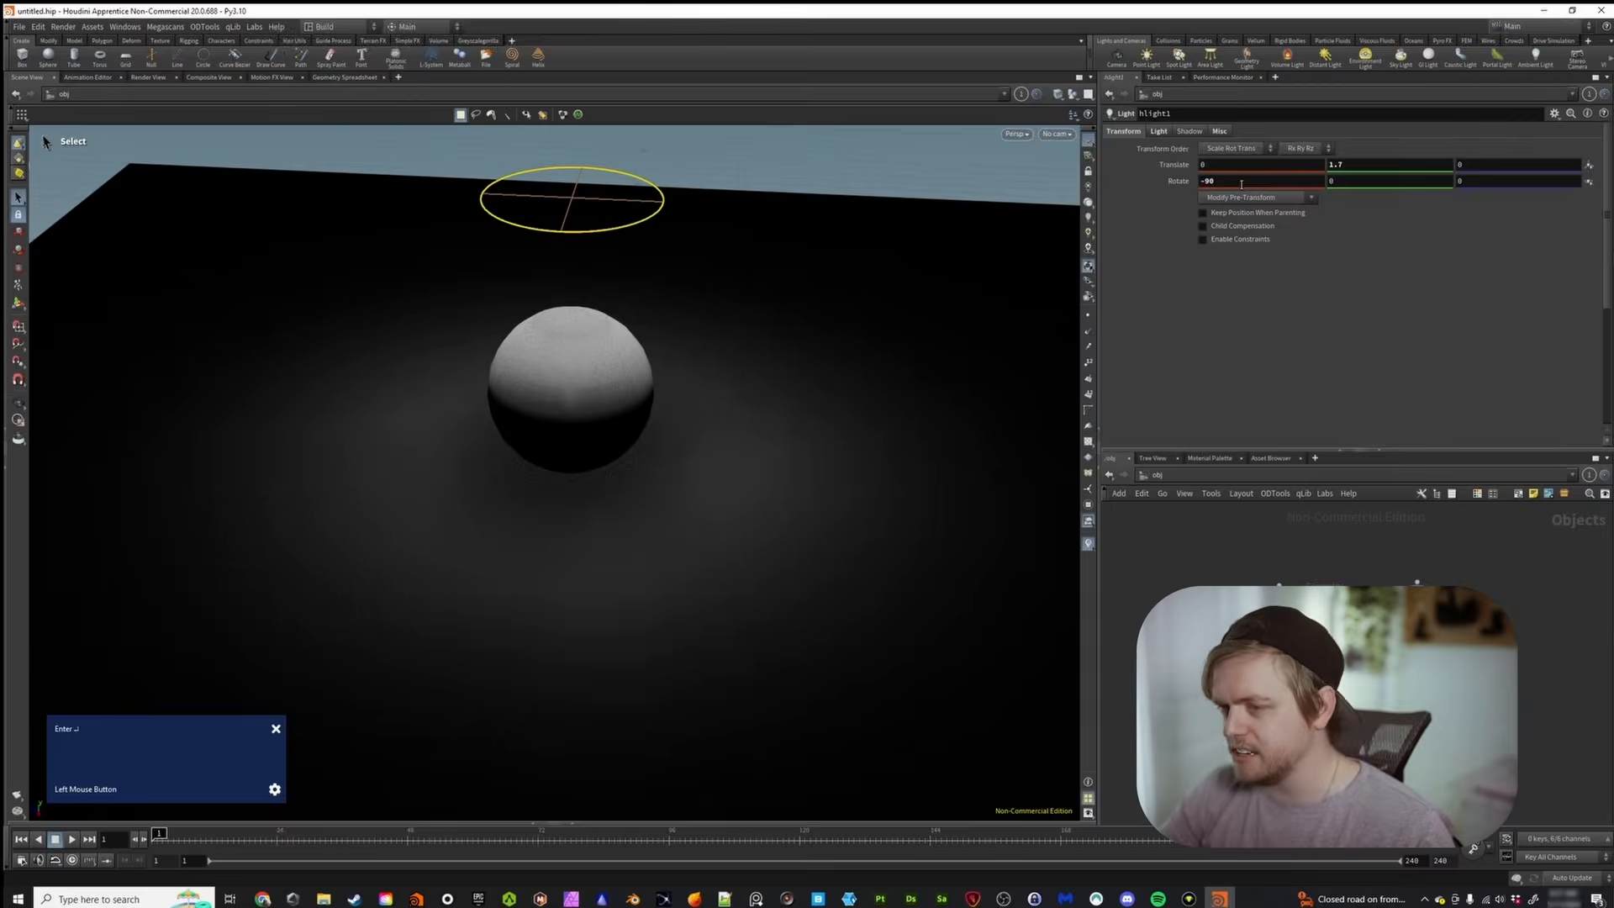
Examine the sphere's shadow under the disk light and set the viewport's shadow quality to Area Shadows
alt+drag(607, 433, 596, 422)
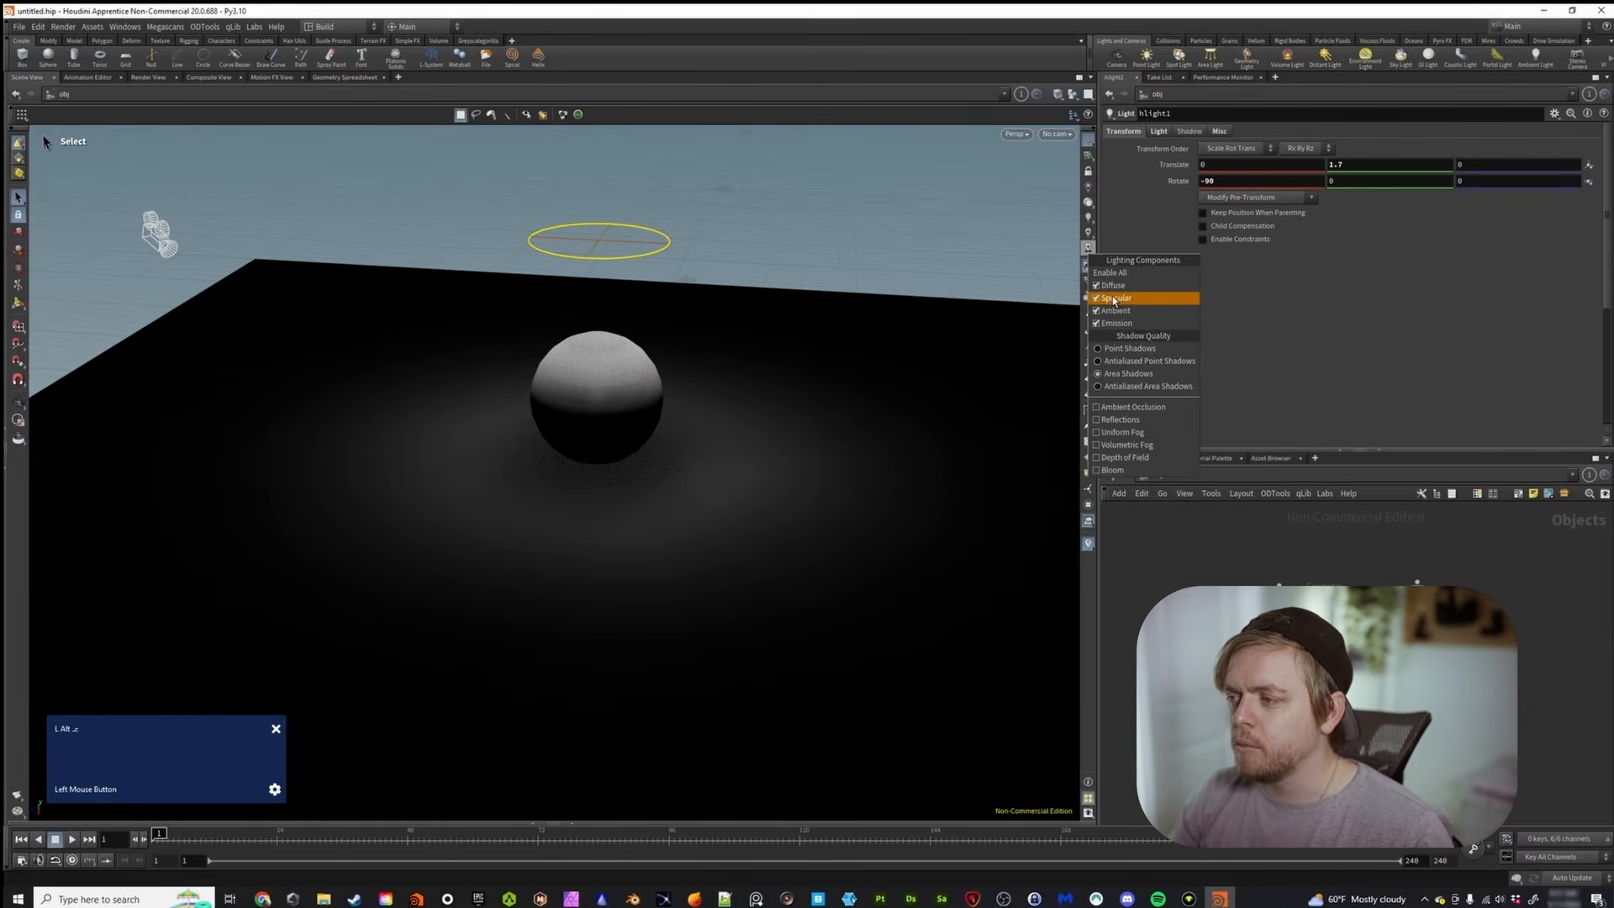
mouse_move(580, 471)
alt+mouse_down()
mouse_move(563, 488)
mouse_move(598, 260)
mouse_move(604, 273)
alt+mouse_up()
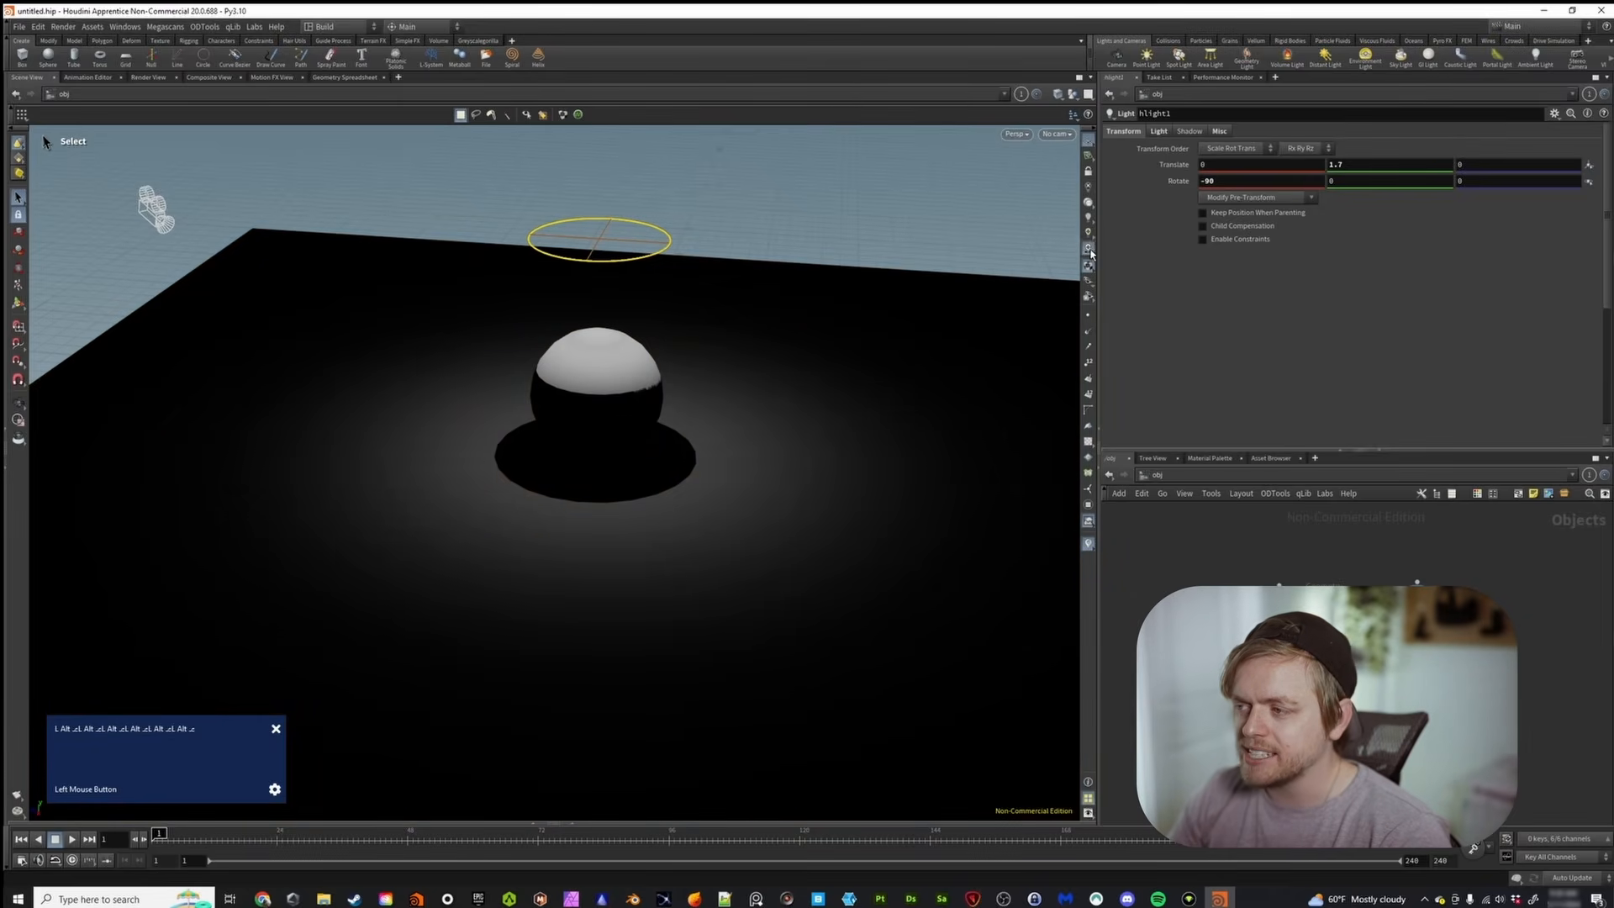
click(1089, 249)
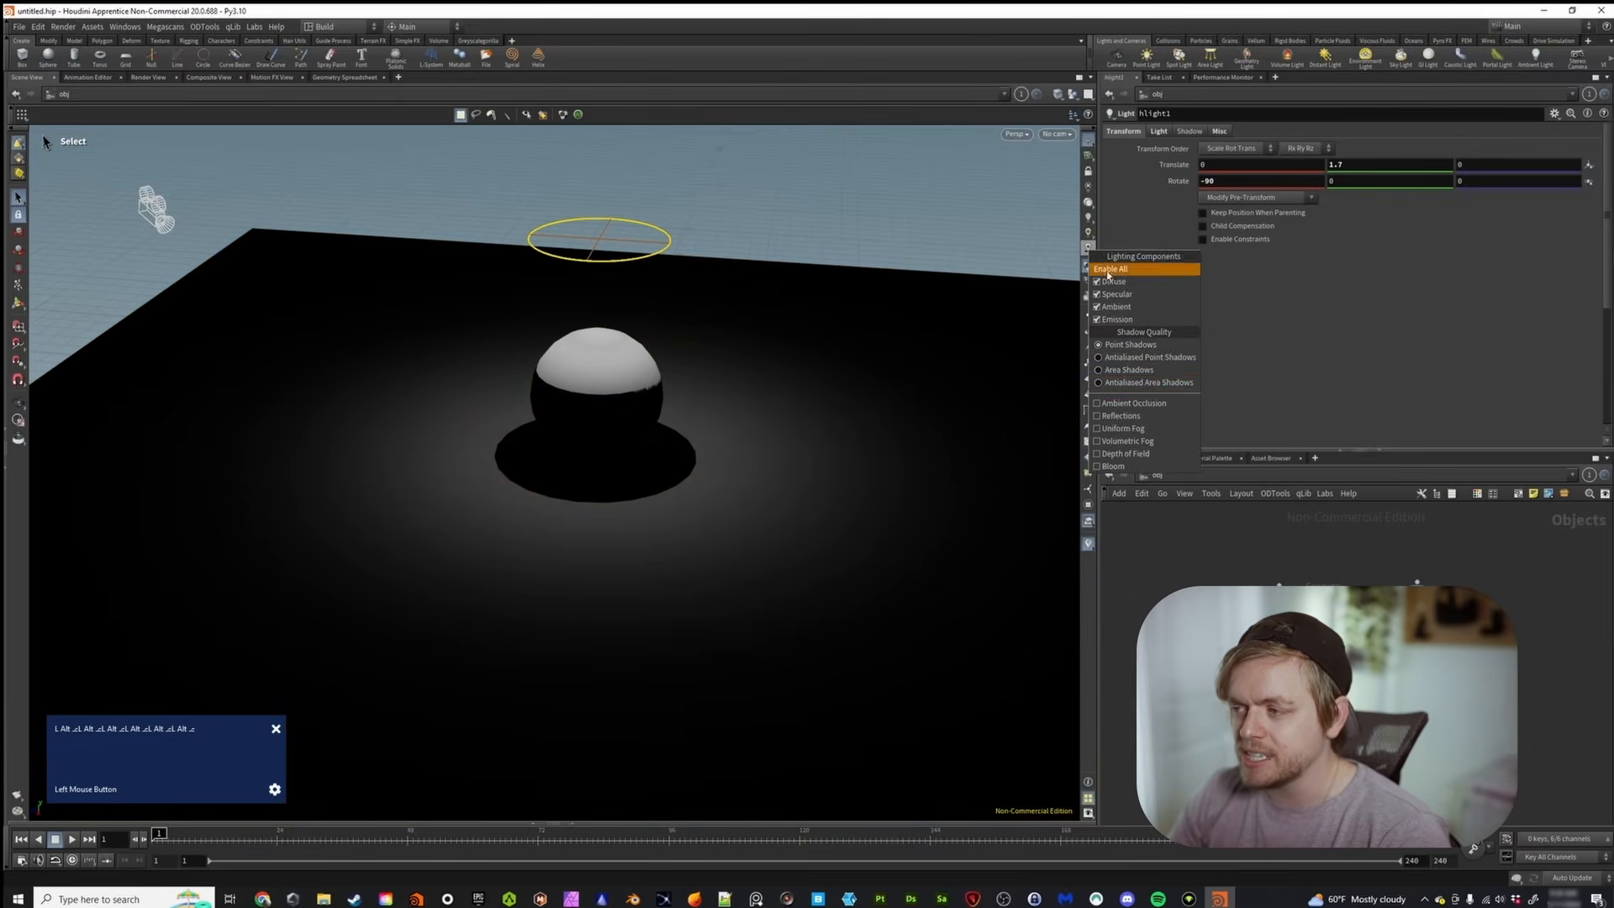
click(1127, 372)
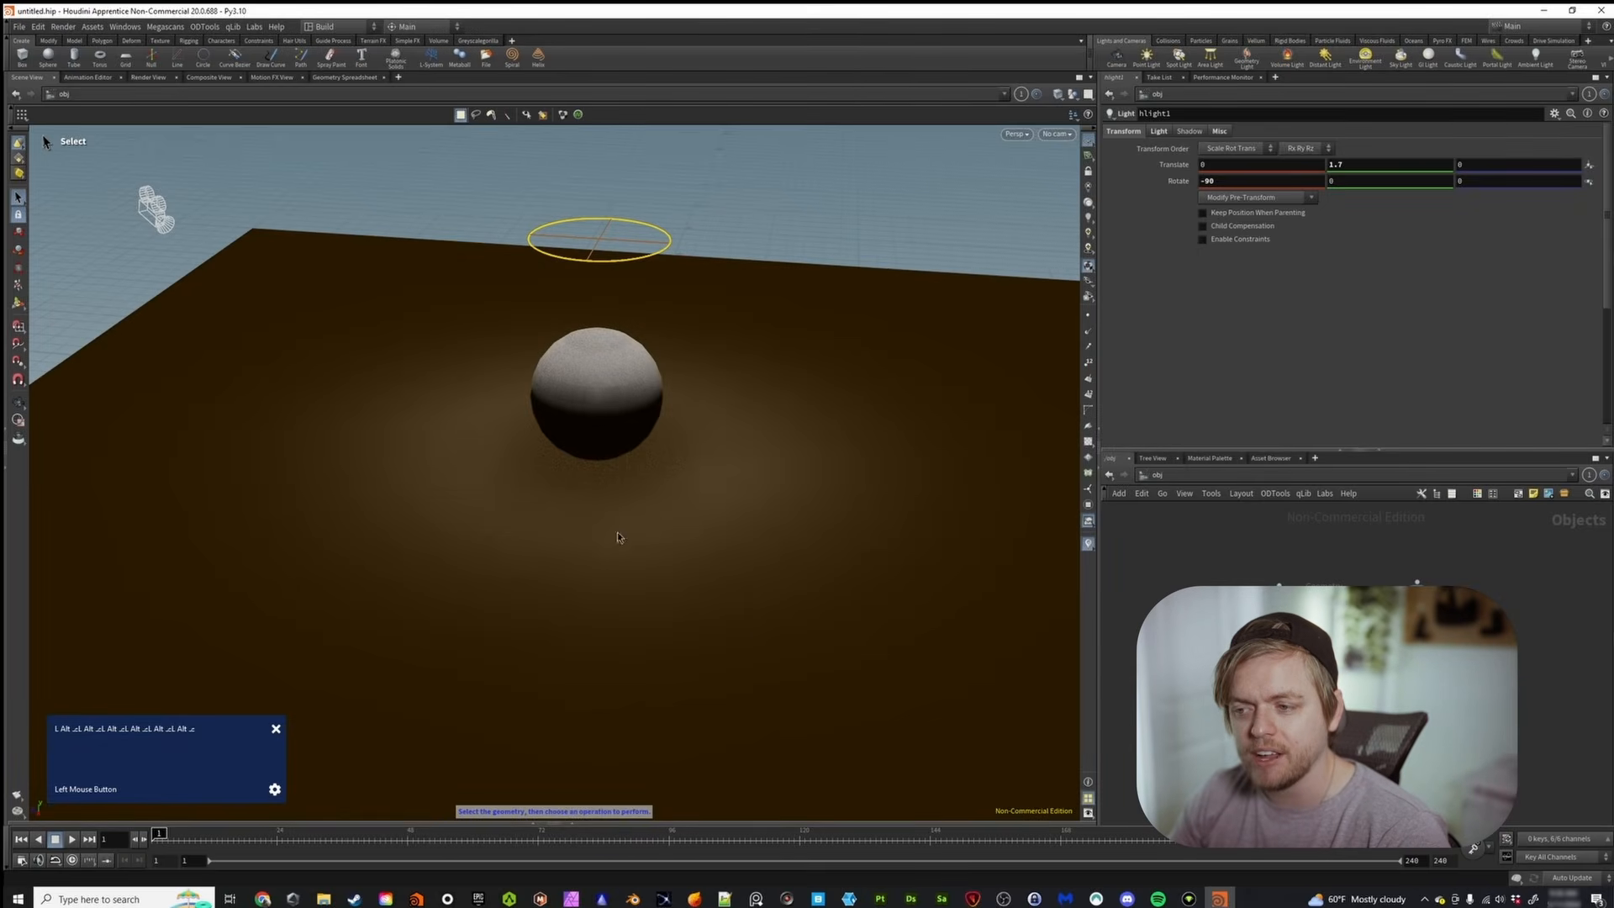